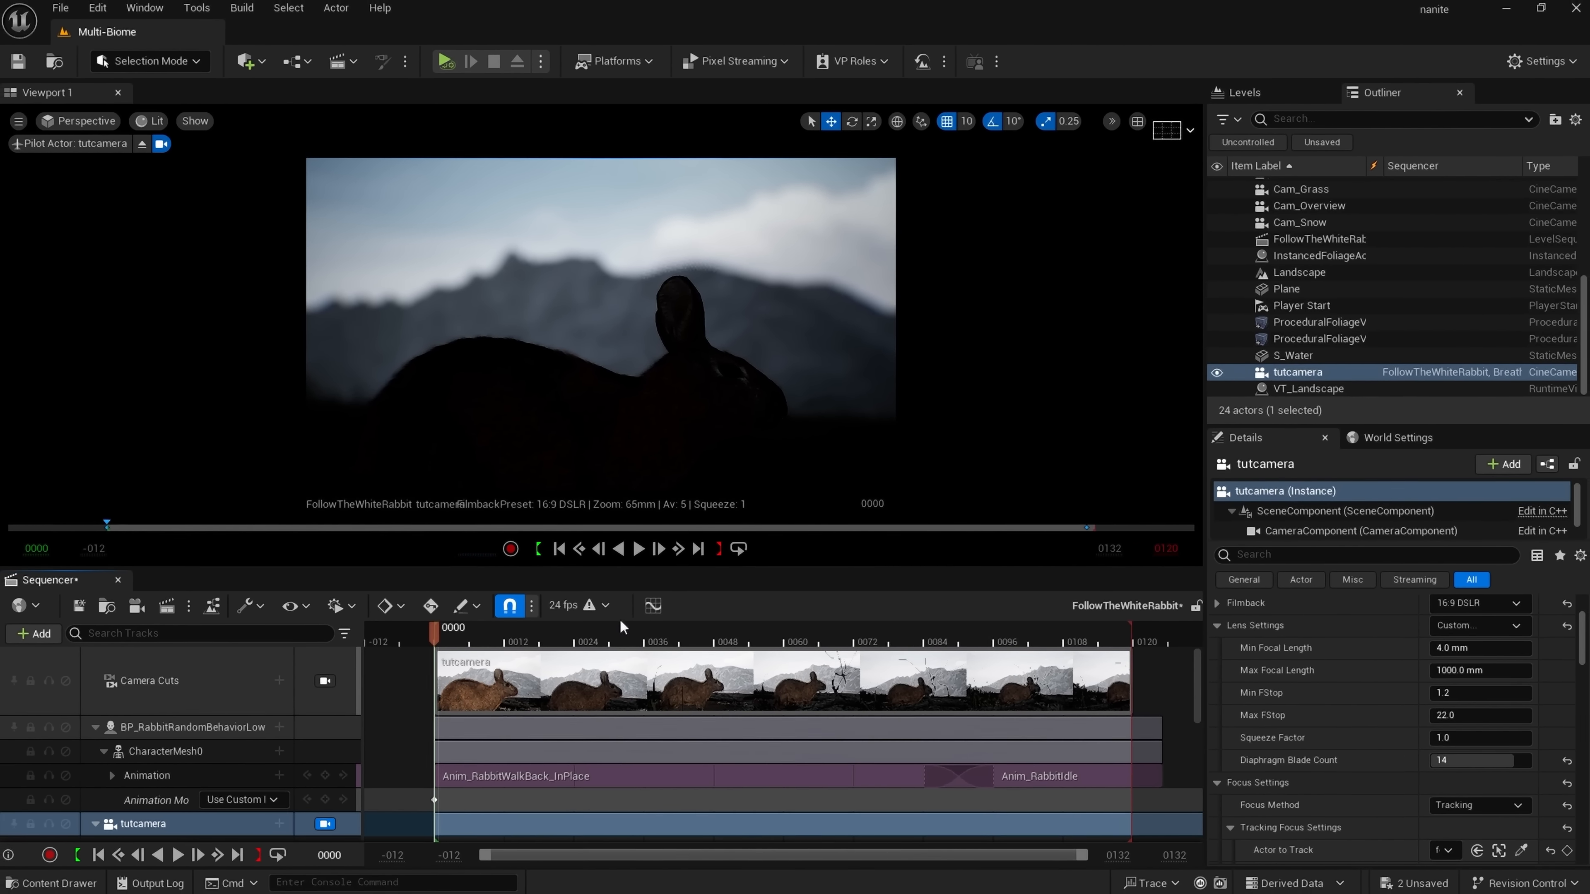
# - Play the FollowTheWhiteRabbit sequence through tutcamera and return the playhead to the first frame
pyautogui.click(639, 549)
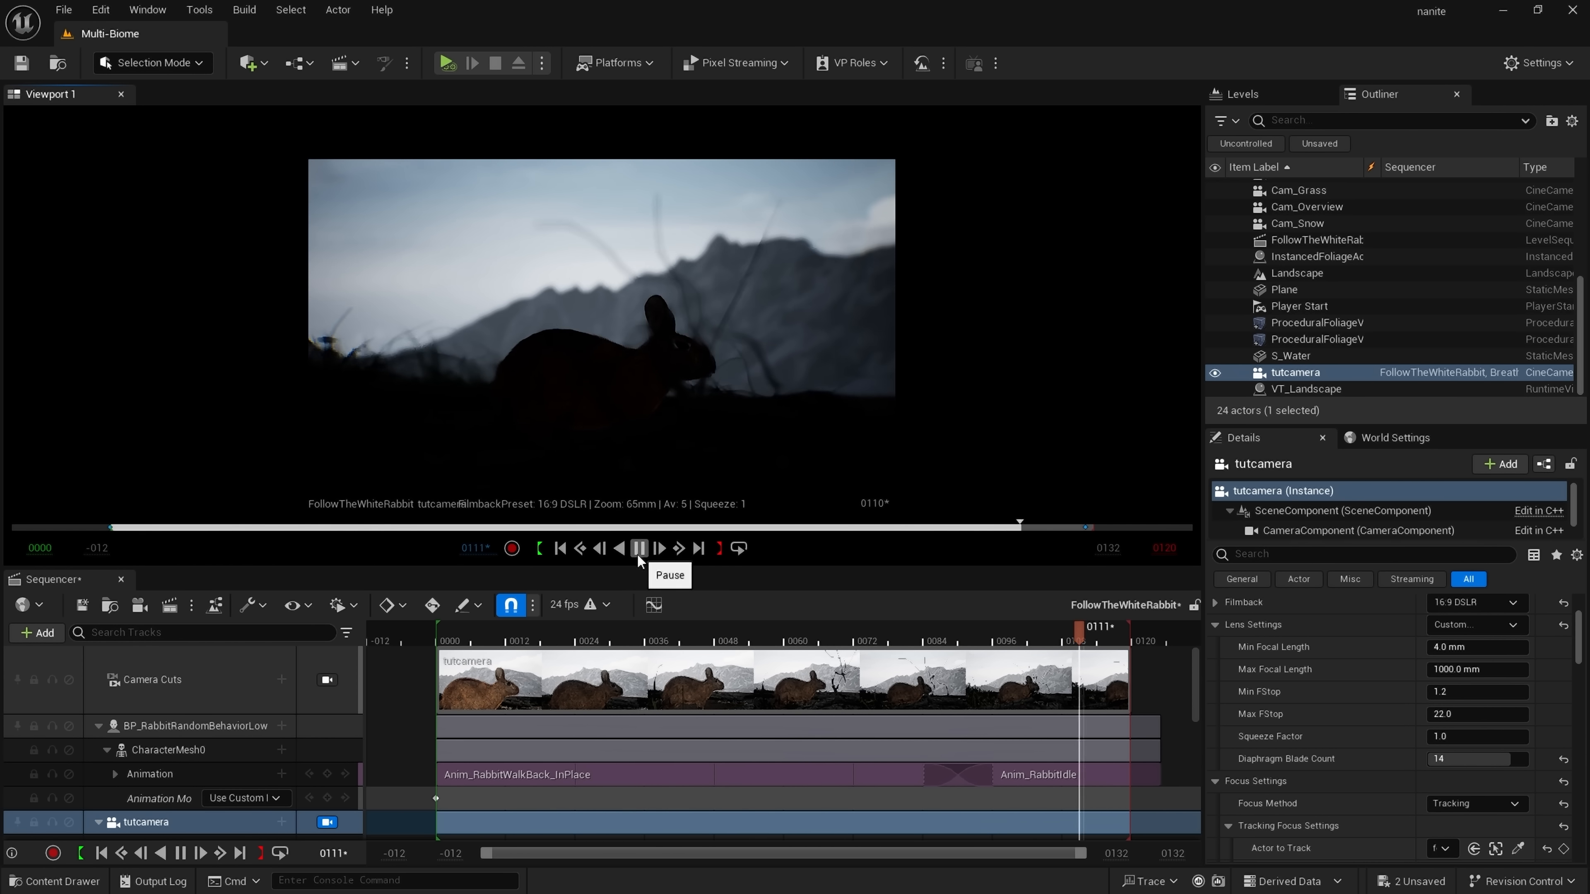
pyautogui.click(561, 549)
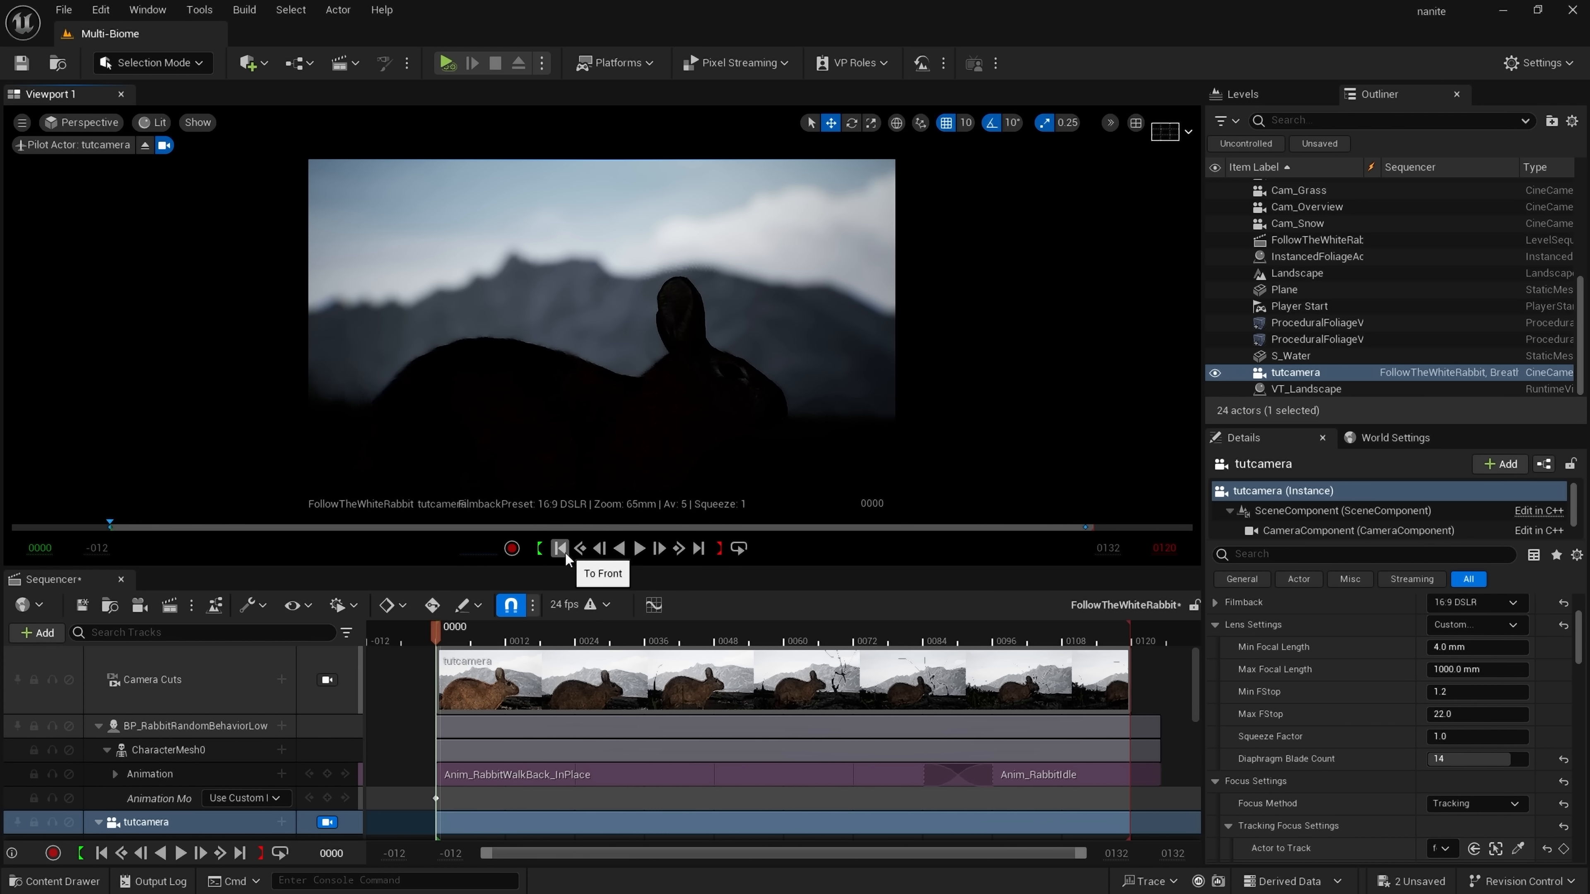
# - Open the FollowTheWhiteRabbit job's configuration in the Movie Render Queue and add the Anti-aliasing setting
pyautogui.click(169, 606)
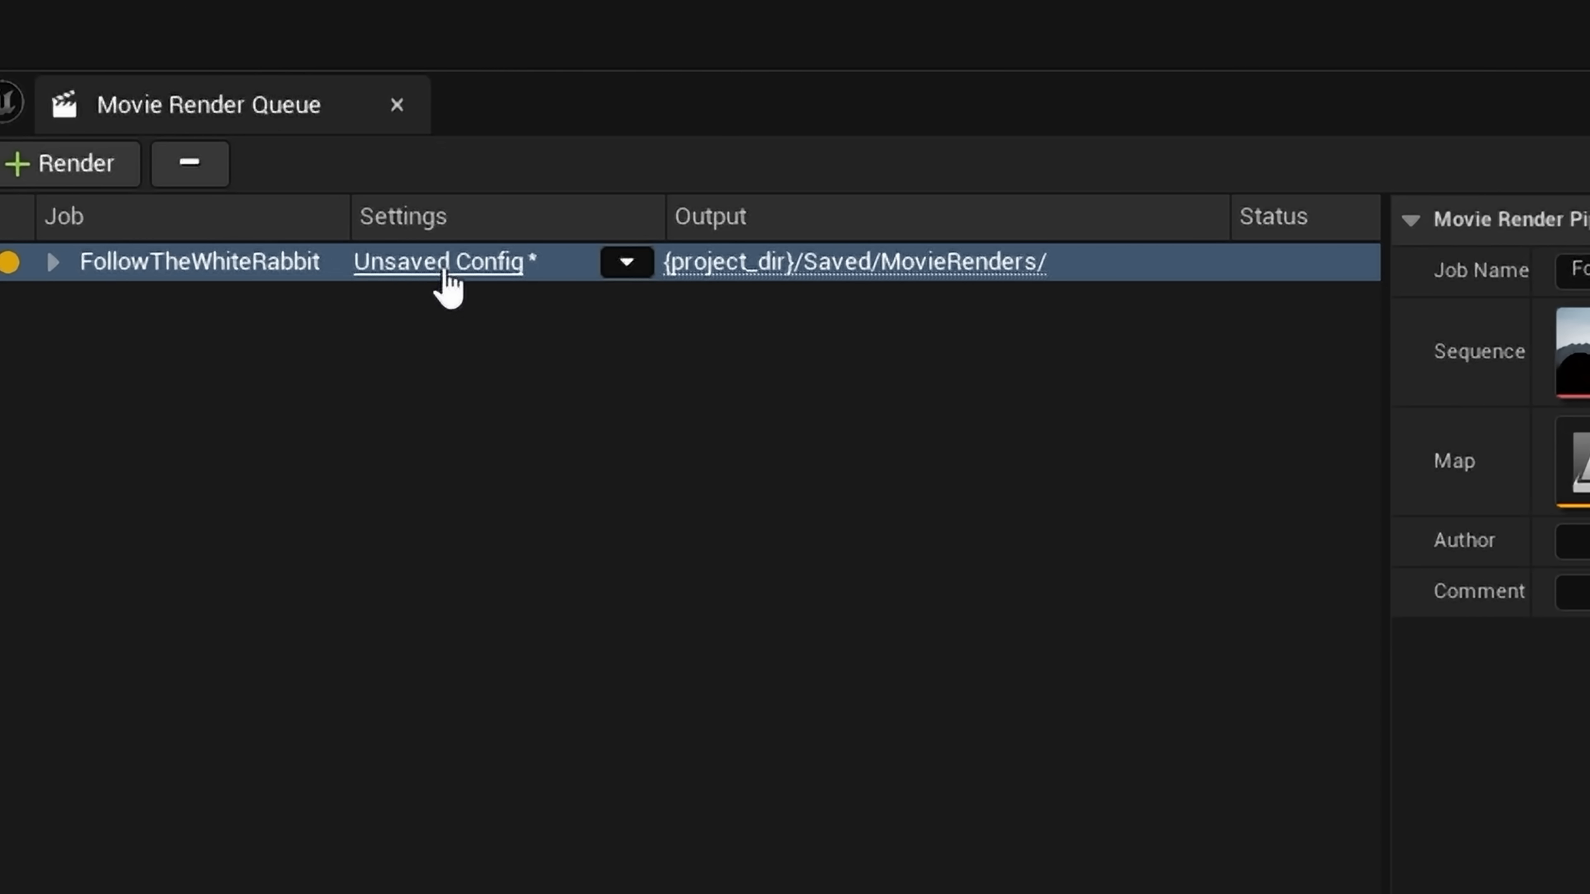
pyautogui.click(445, 263)
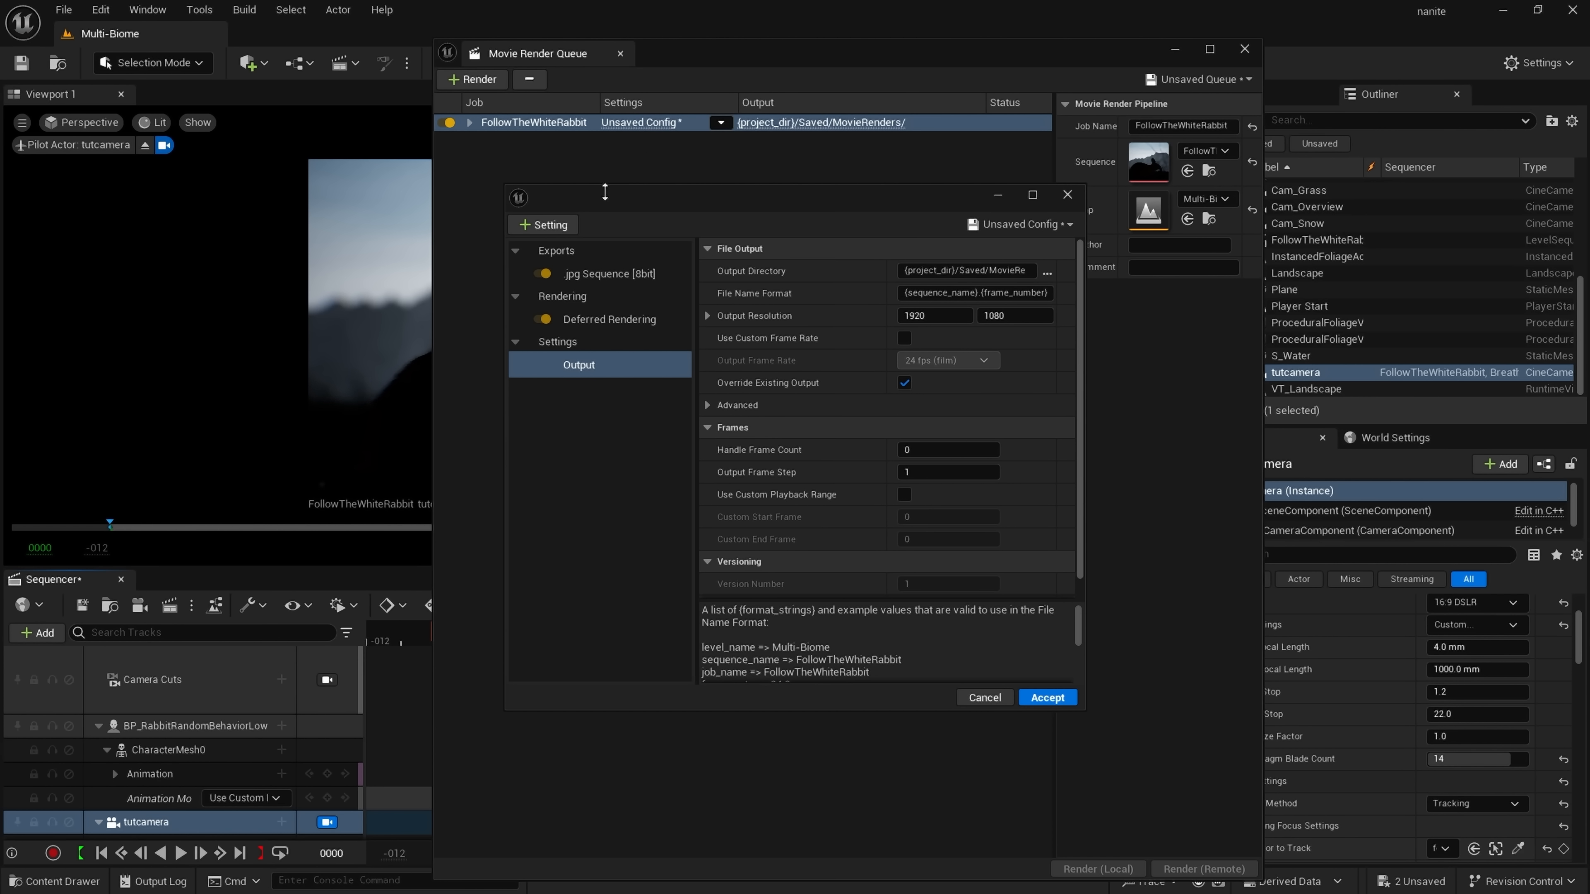
pyautogui.click(555, 226)
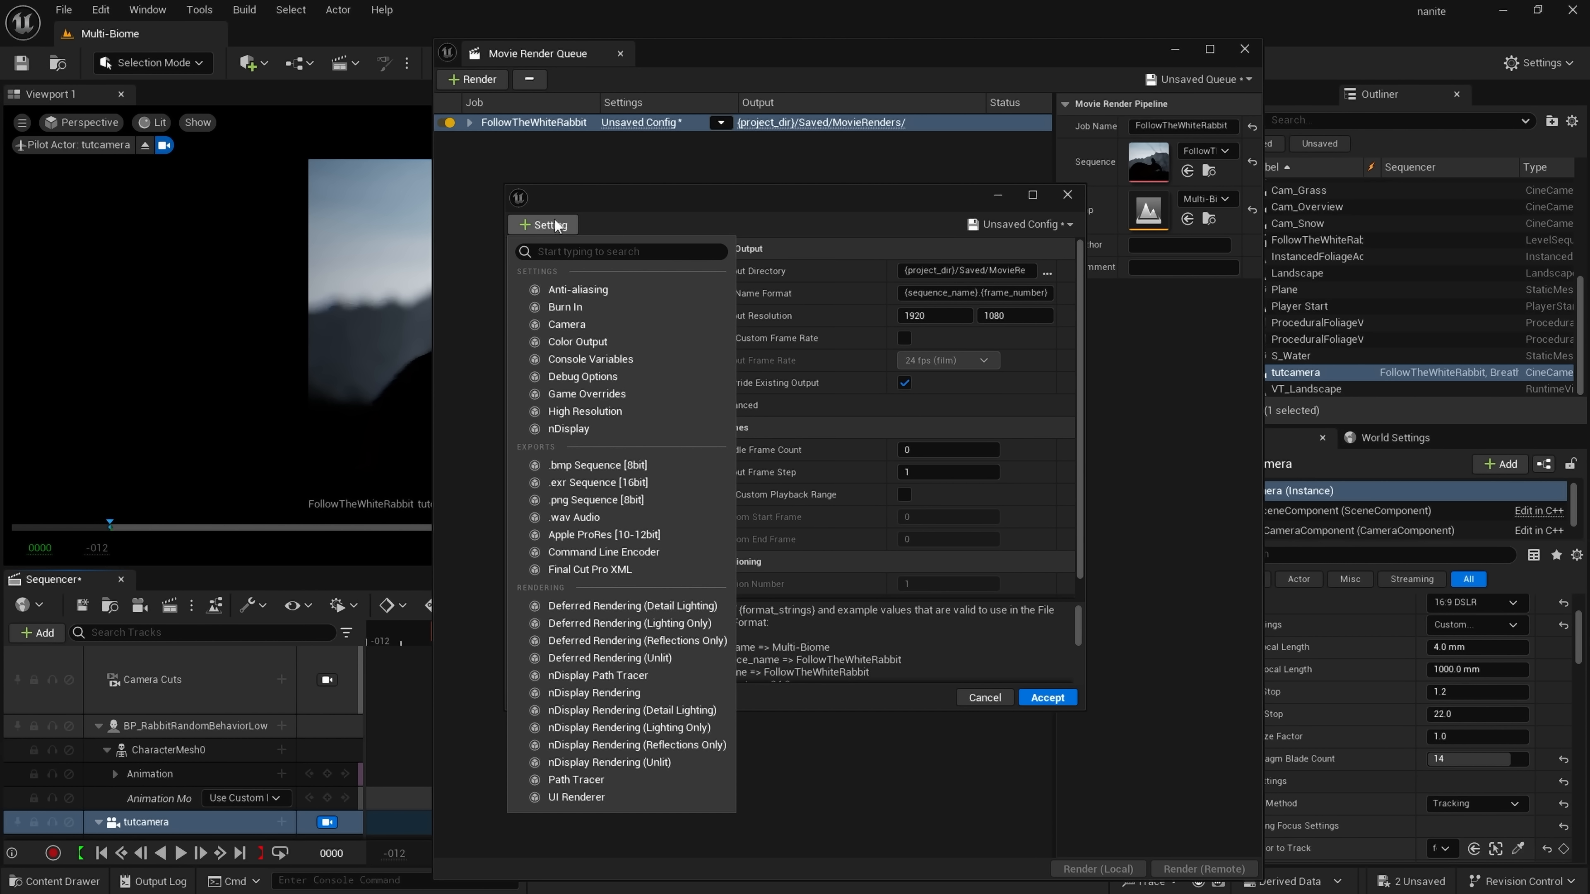
pyautogui.click(587, 289)
# - Replace the .jpg Sequence [8bit] export with an .exr Sequence [16bit] export in the render configuration
pyautogui.click(567, 232)
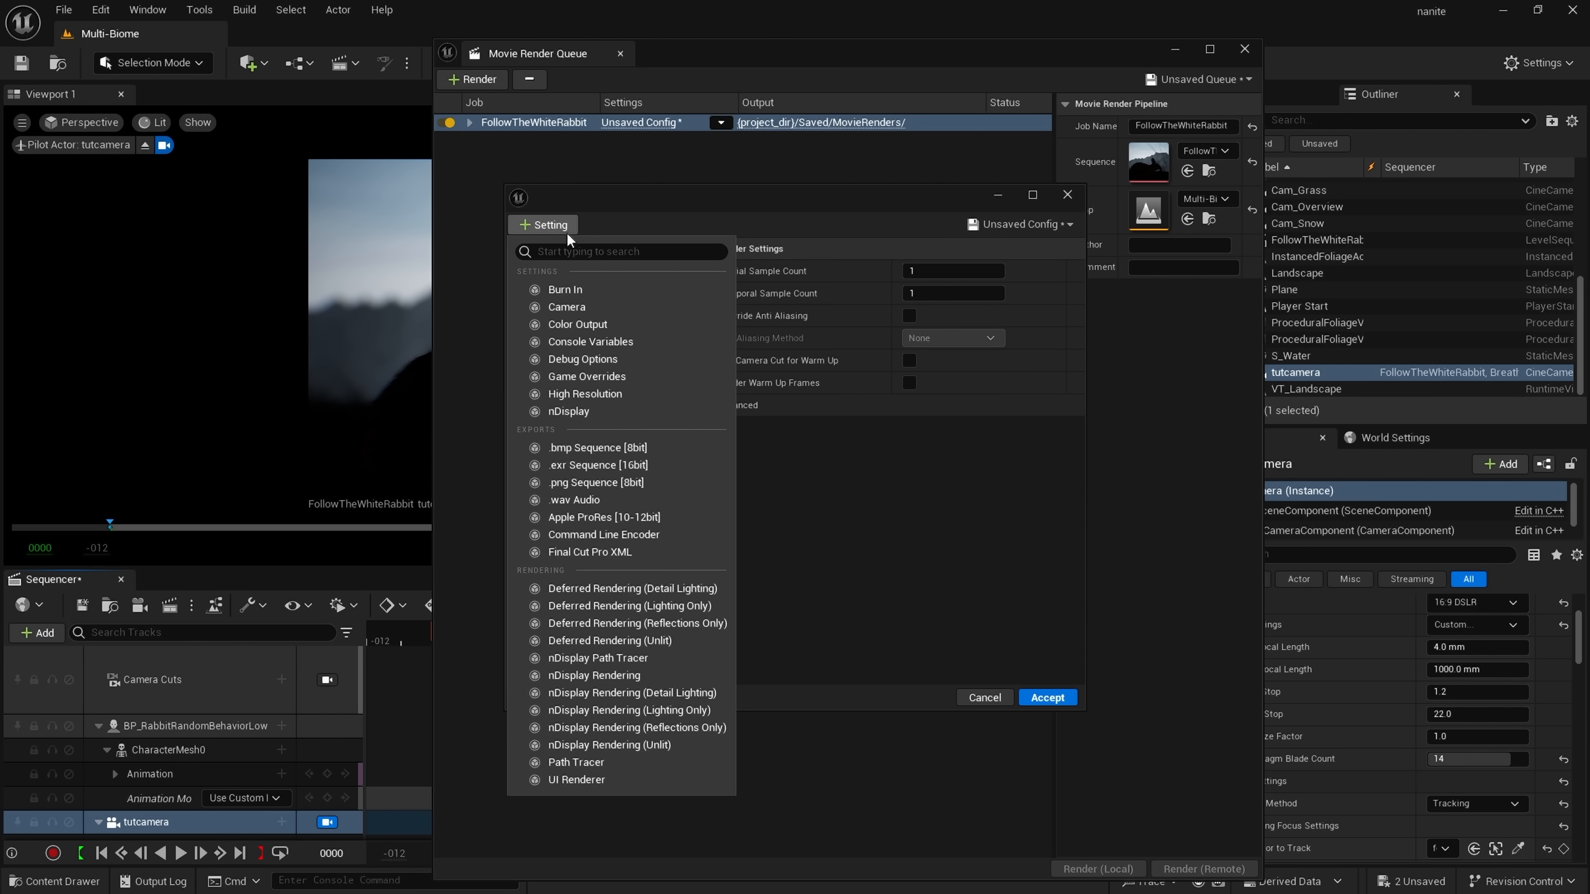
pyautogui.click(571, 463)
pyautogui.click(581, 300)
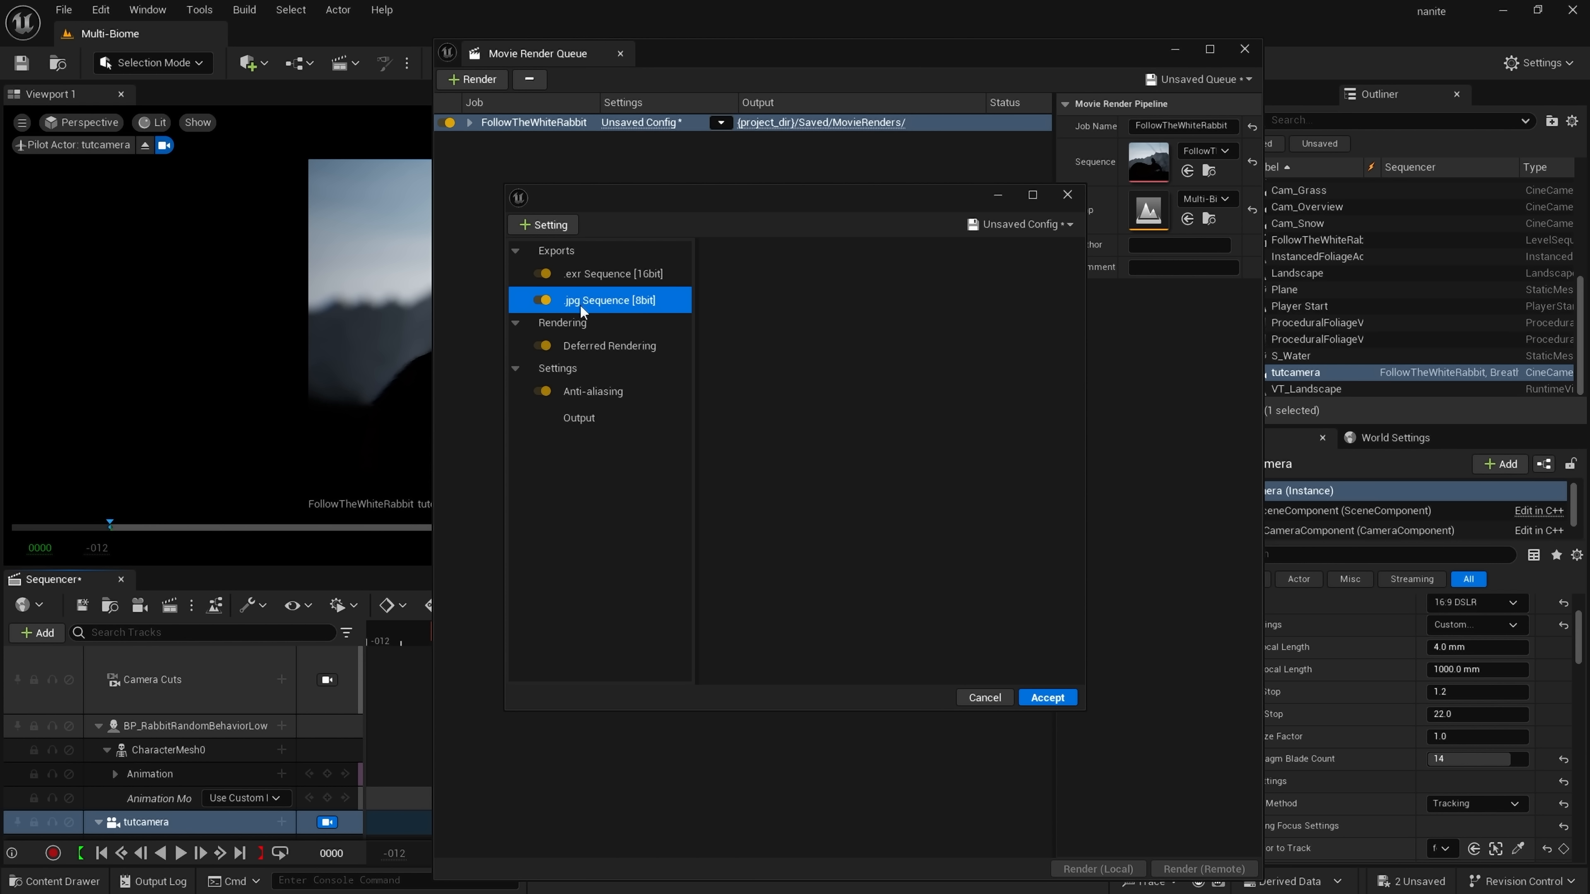
# - Add the Path Tracer renderer to the render configuration and review the Output settings
pyautogui.click(555, 227)
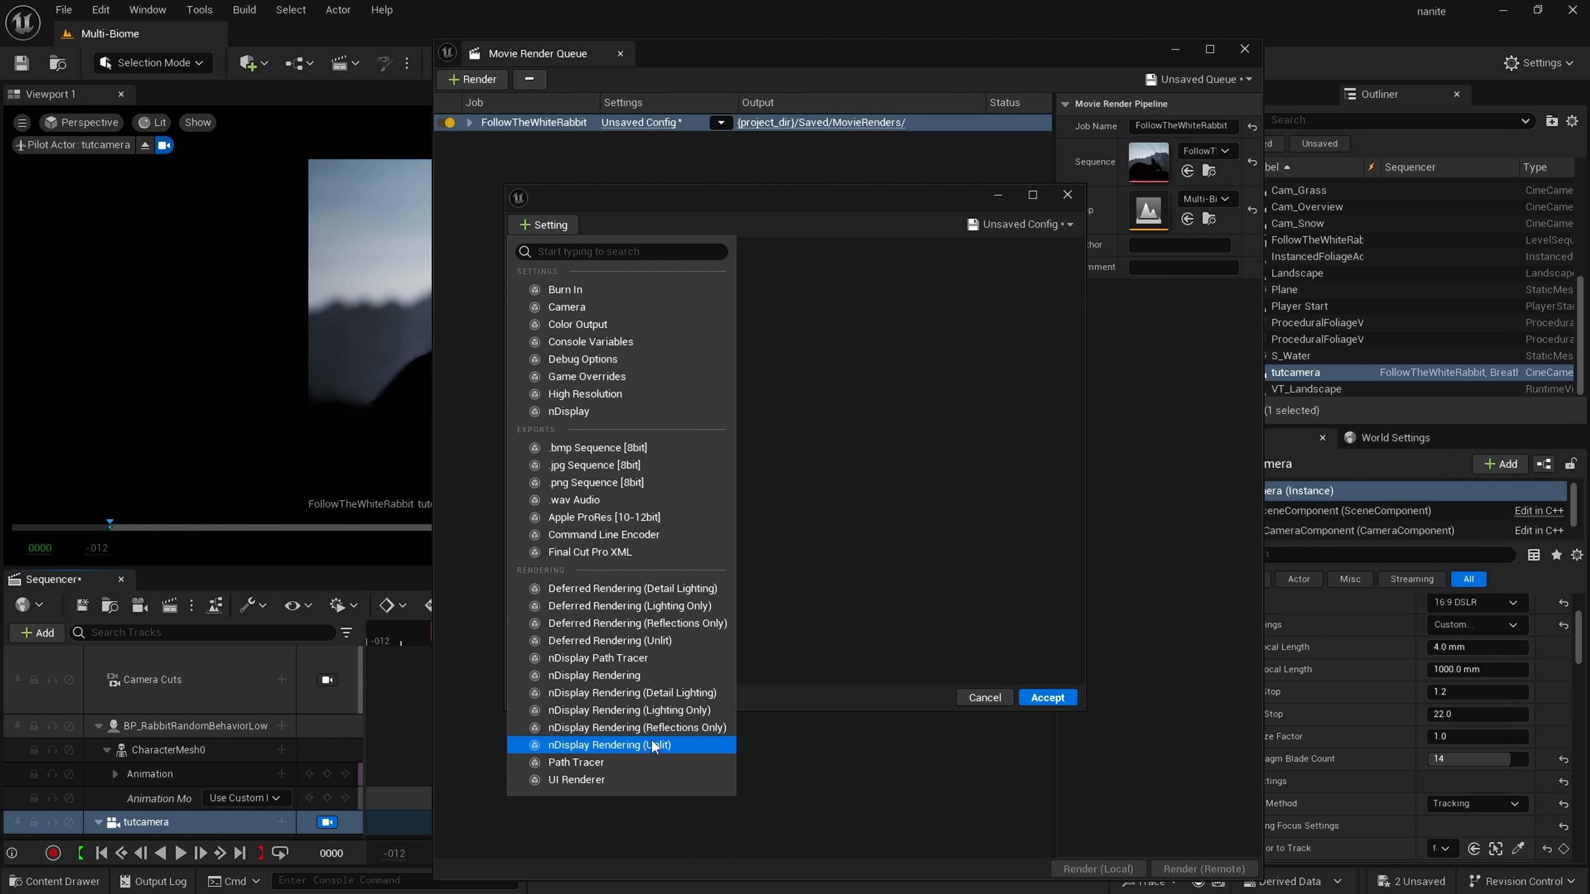
pyautogui.click(651, 762)
pyautogui.click(614, 418)
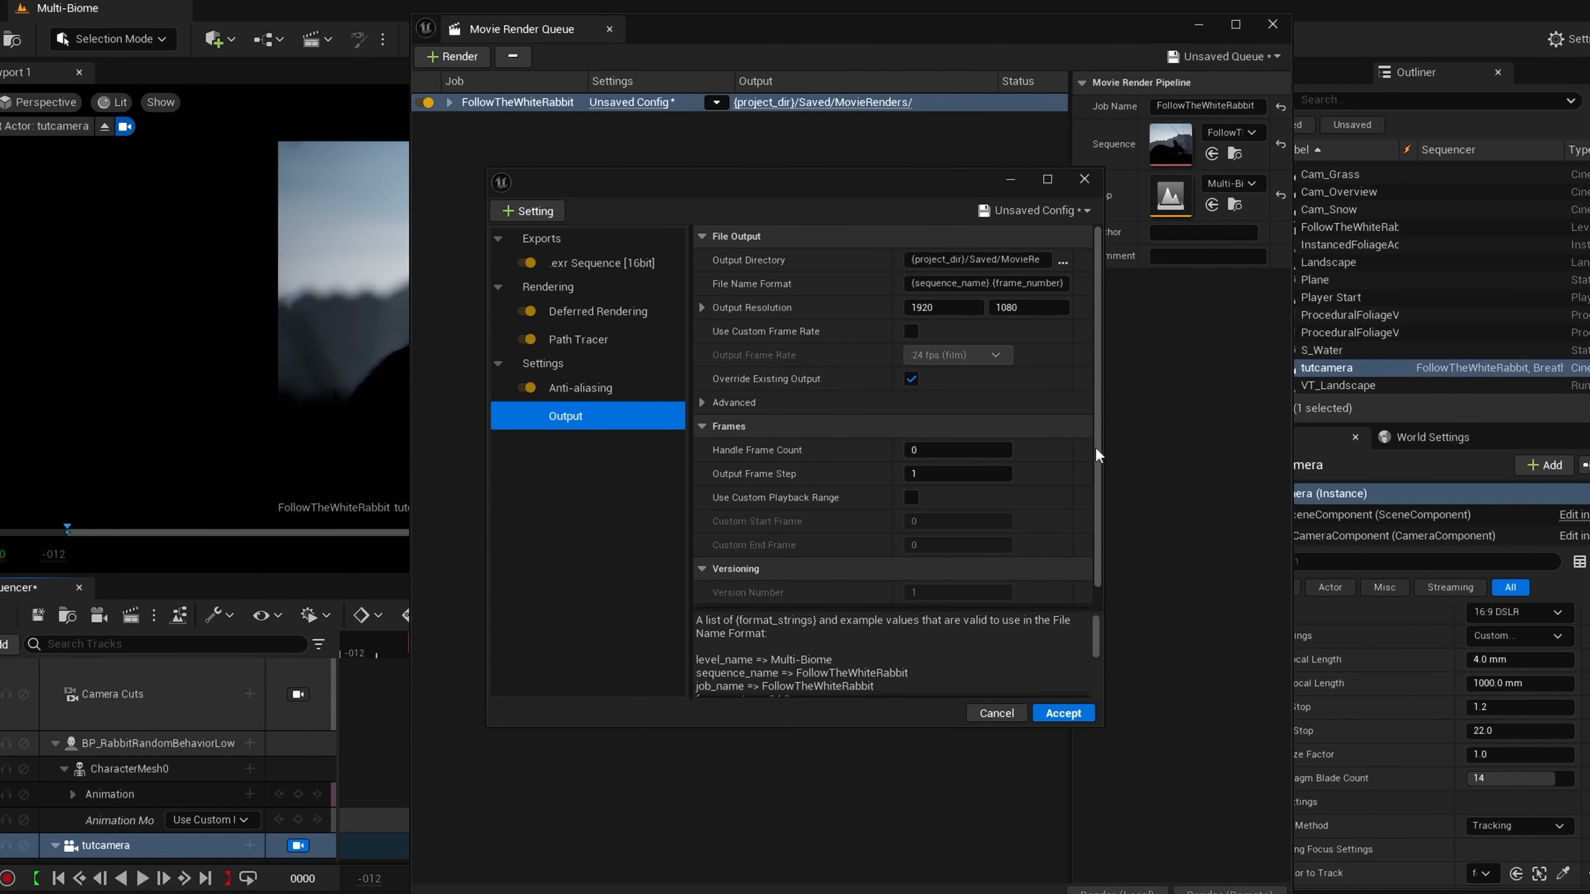
pyautogui.moveTo(1091, 447); pyautogui.dragTo(1092, 463)
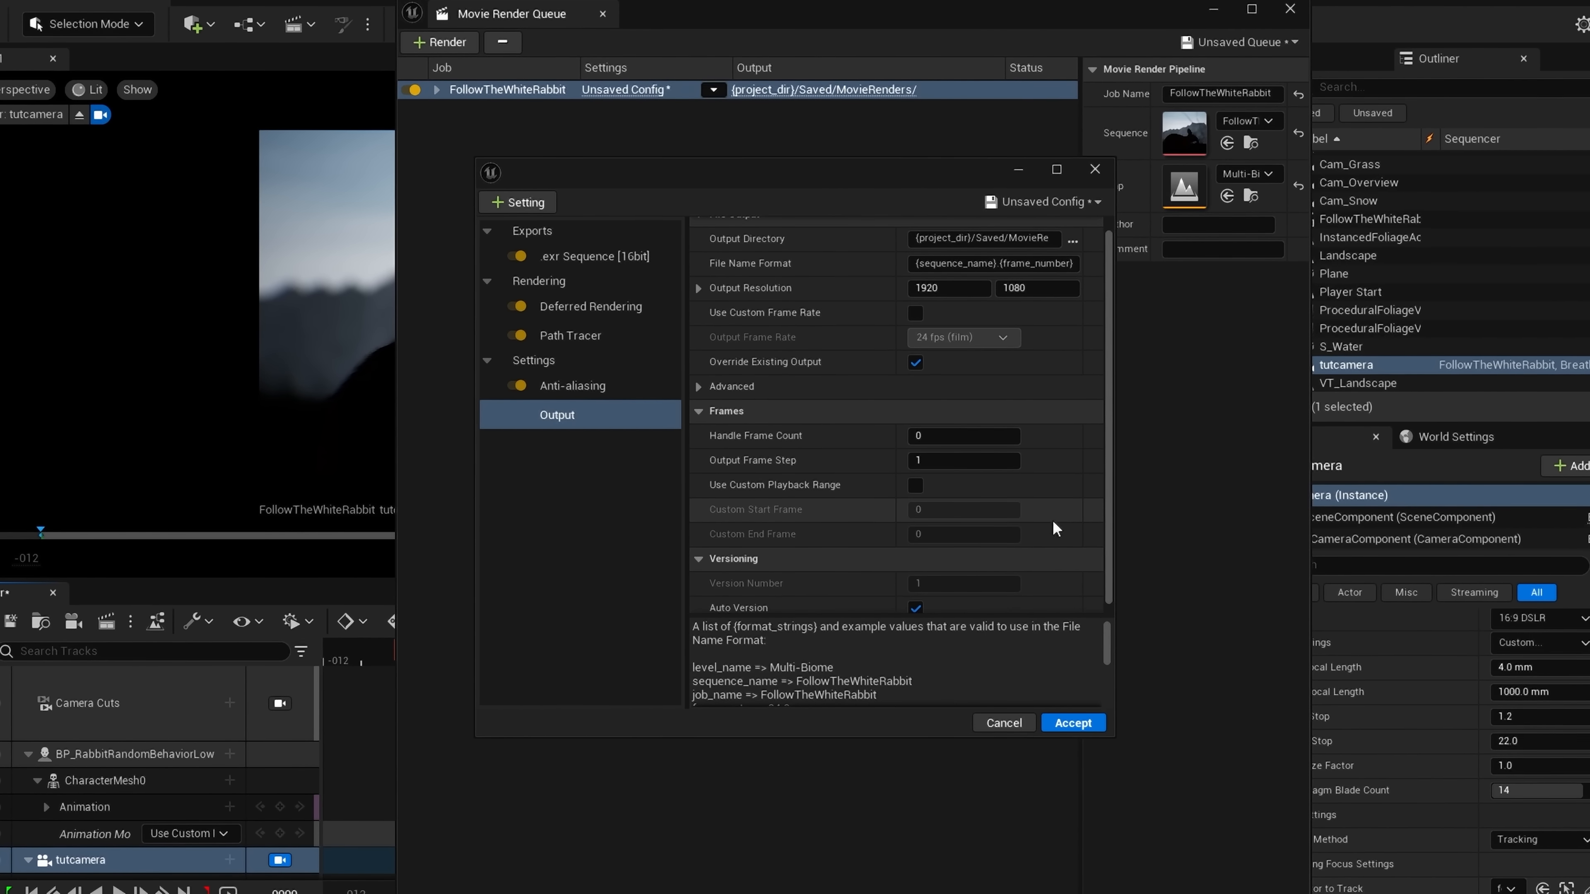
pyautogui.moveTo(1117, 536); pyautogui.dragTo(1112, 499)
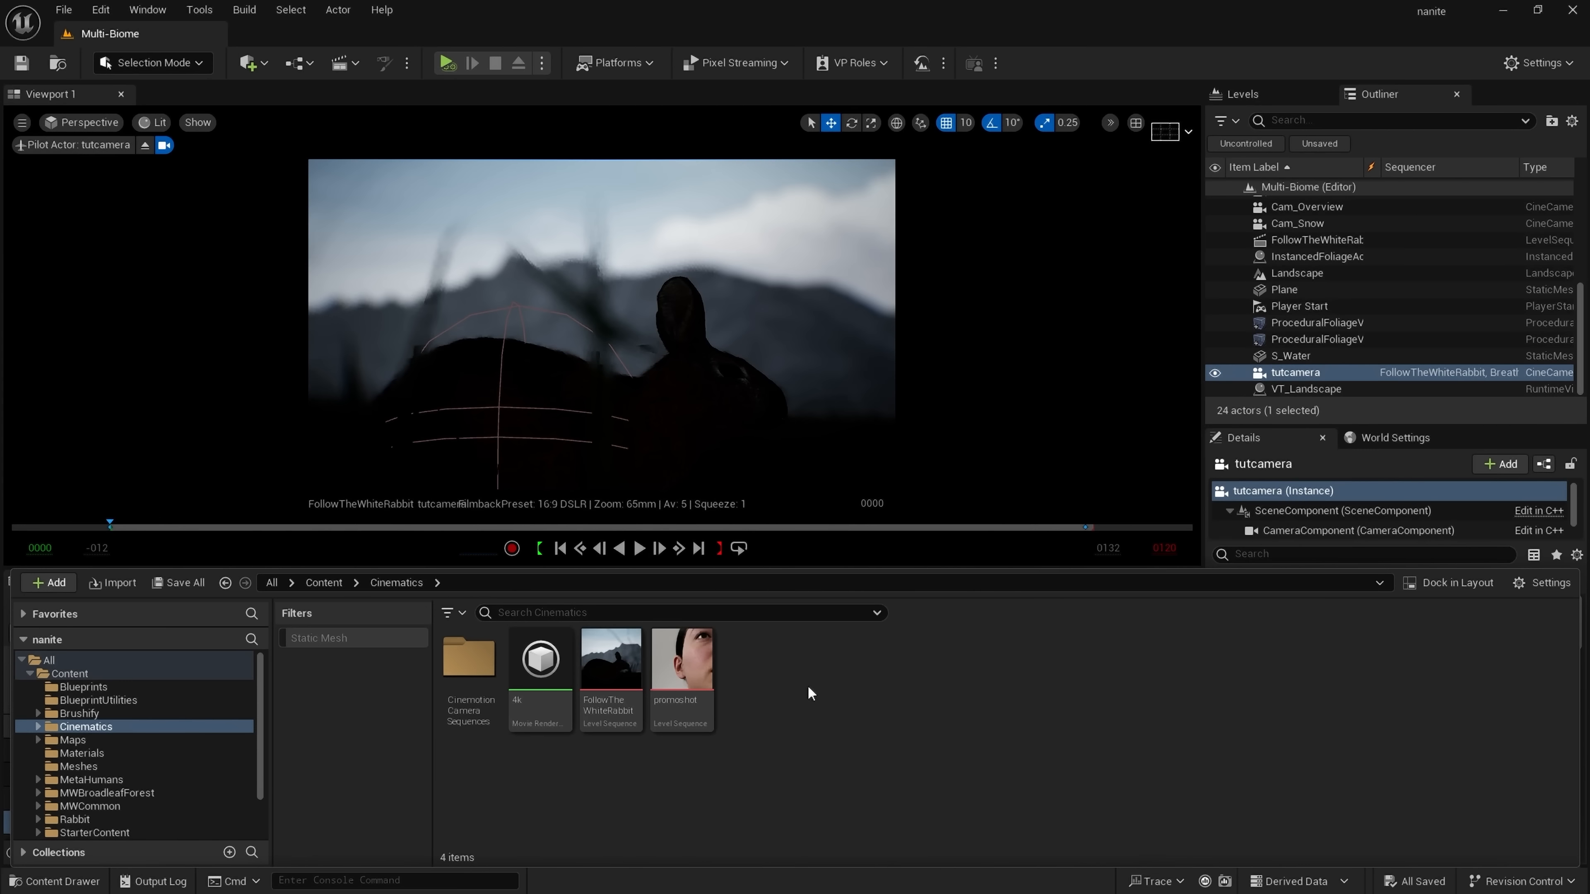
# - Create a Movie Render Graph Config named demo in the Cinematics folder and open it
pyautogui.rightClick(808, 684)
pyautogui.moveTo(807, 685)
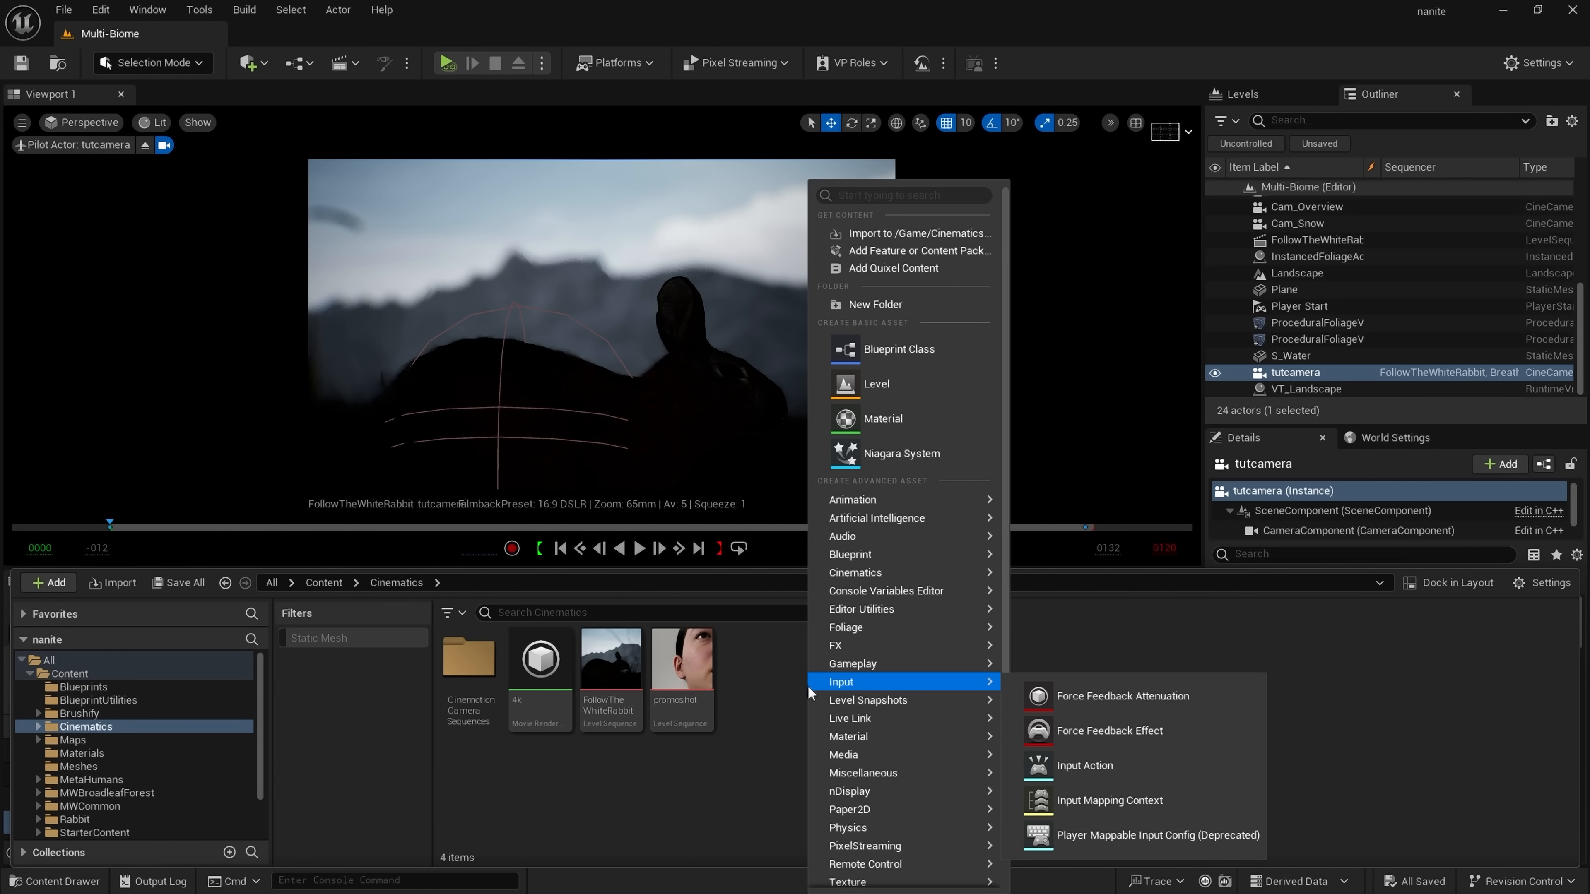
pyautogui.moveTo(885, 582)
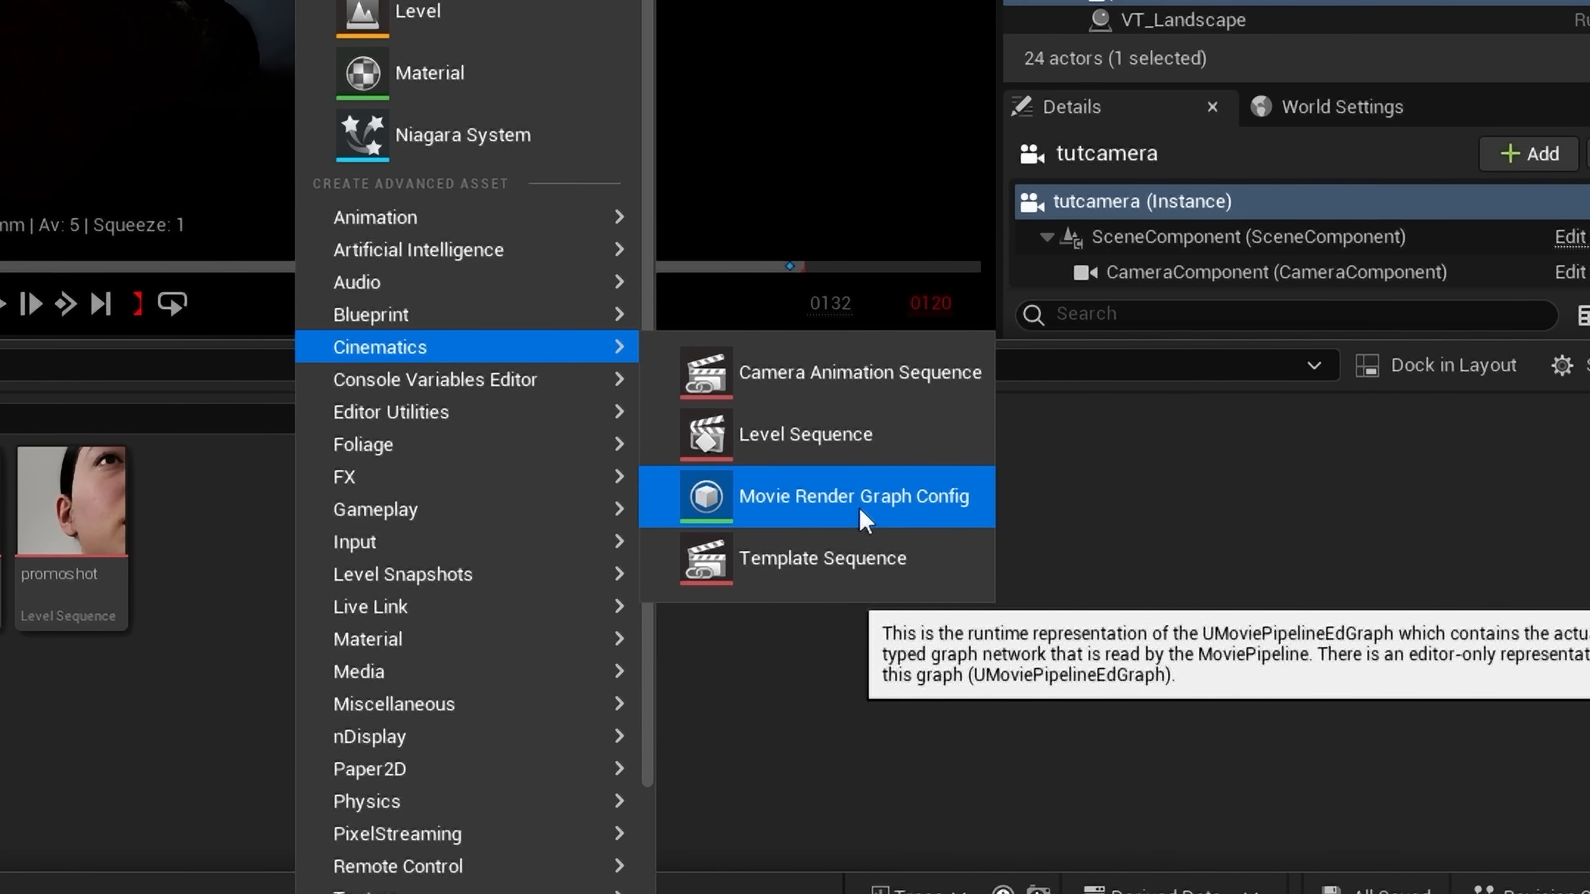
pyautogui.click(883, 532)
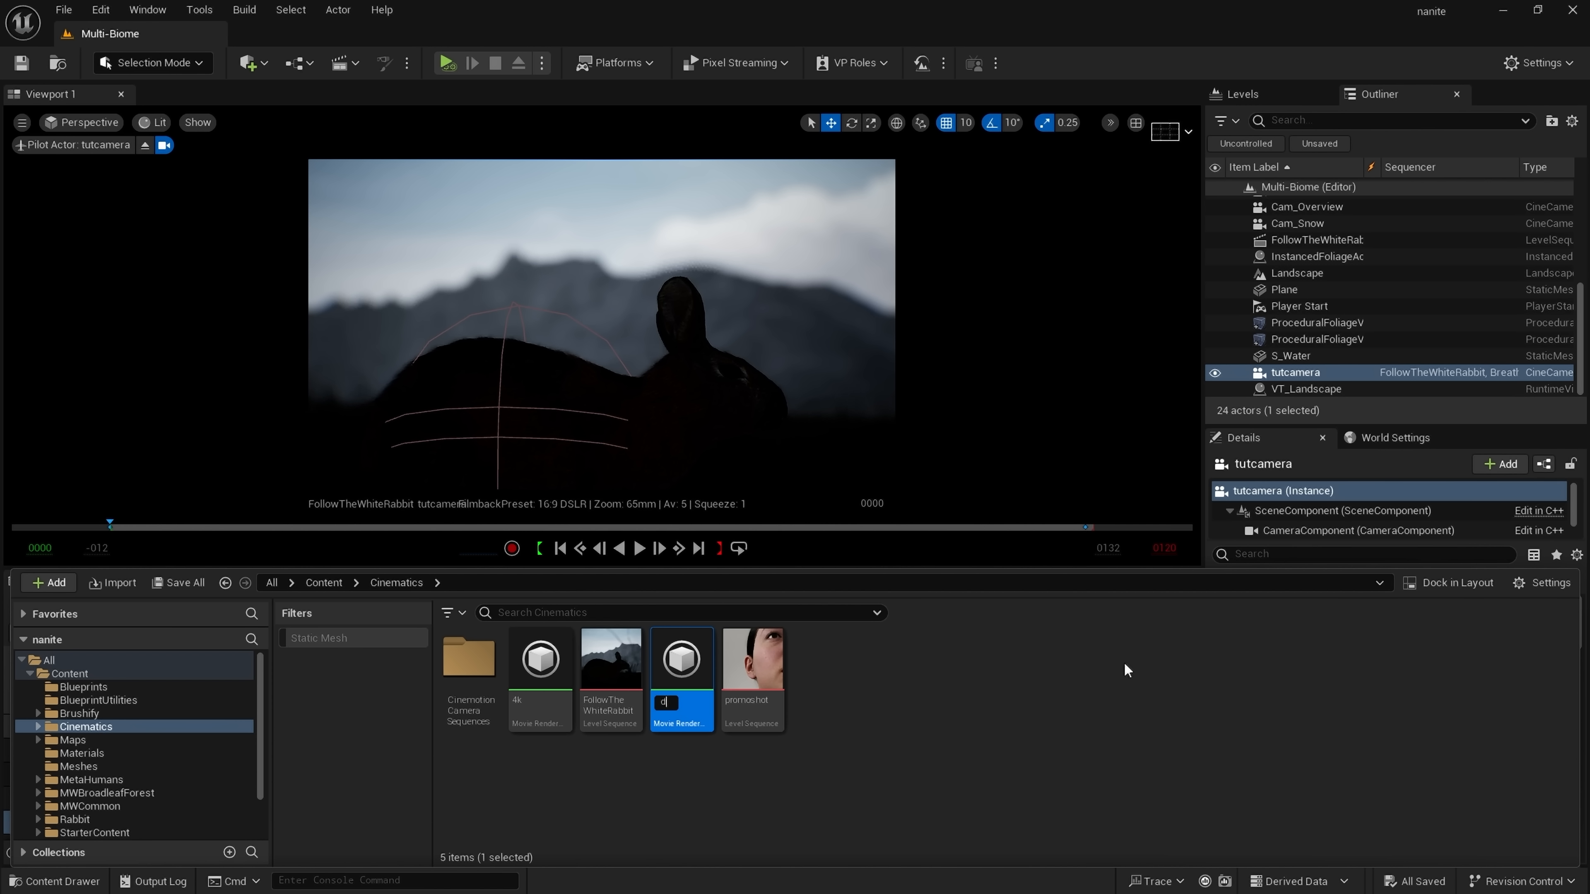
pyautogui.press('Return')
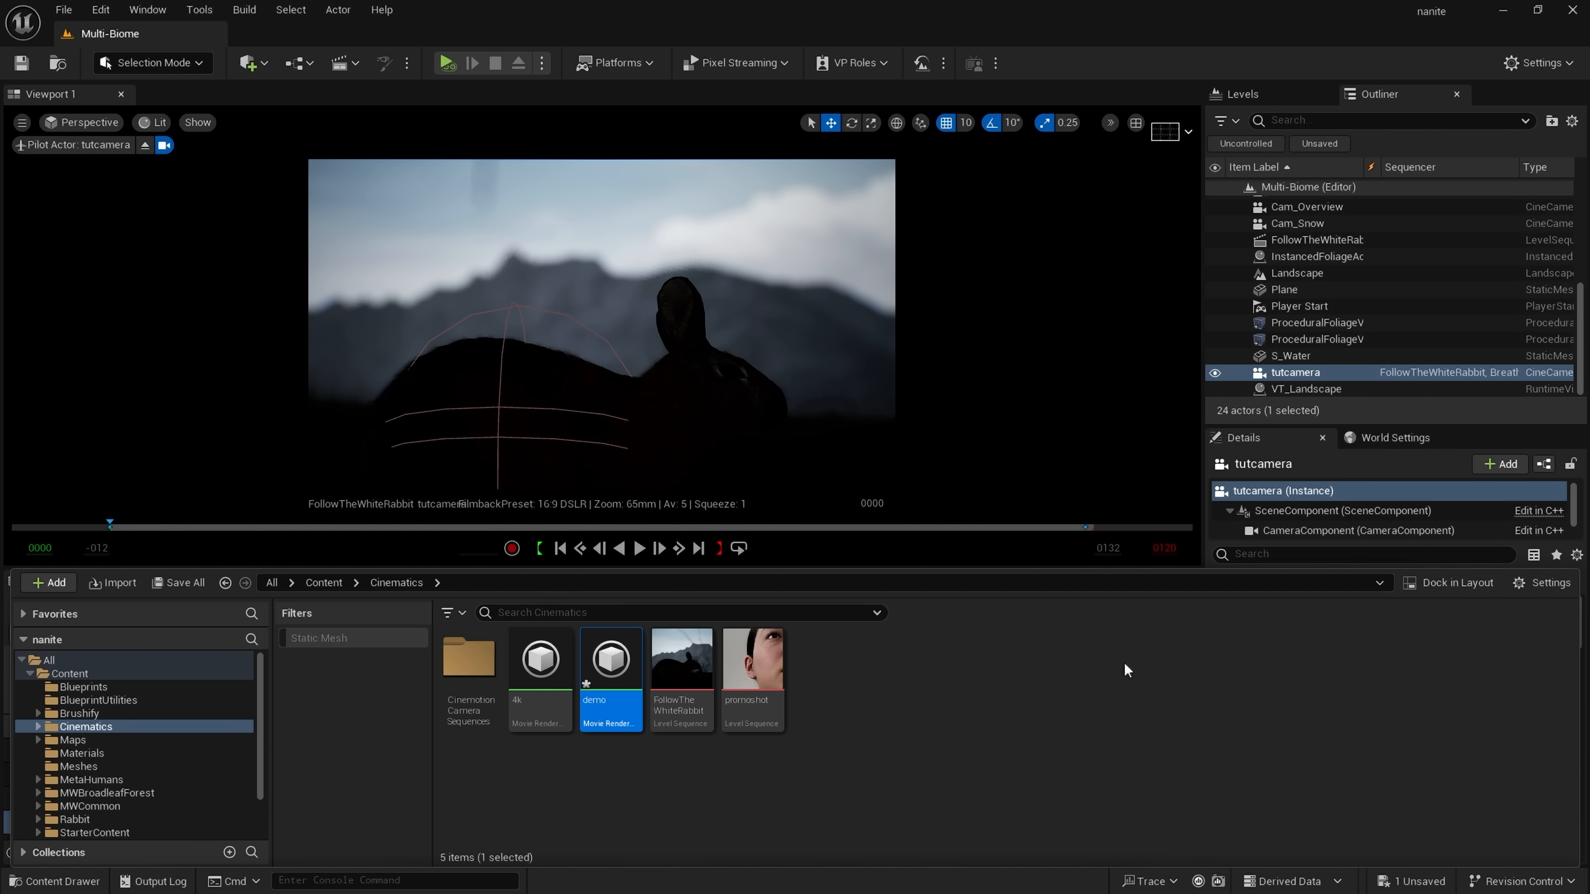
pyautogui.doubleClick(627, 648)
pyautogui.moveTo(834, 603); pyautogui.dragTo(857, 631, button='right')
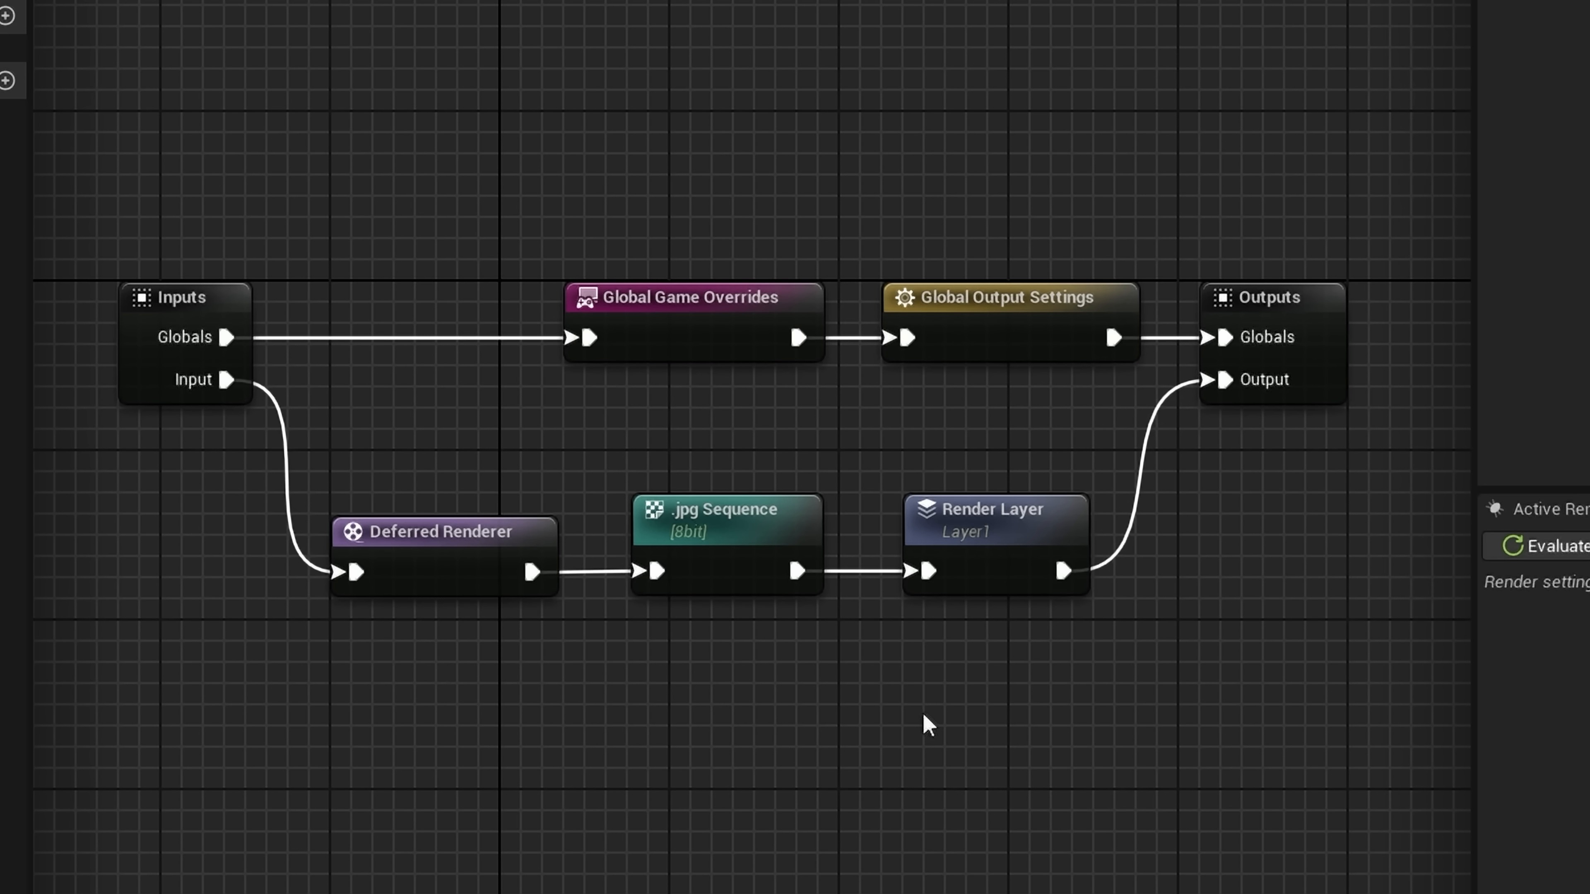
# - Examine the default graph's nodes one by one, including the game and rendering options of Global Game Overrides
pyautogui.click(156, 299)
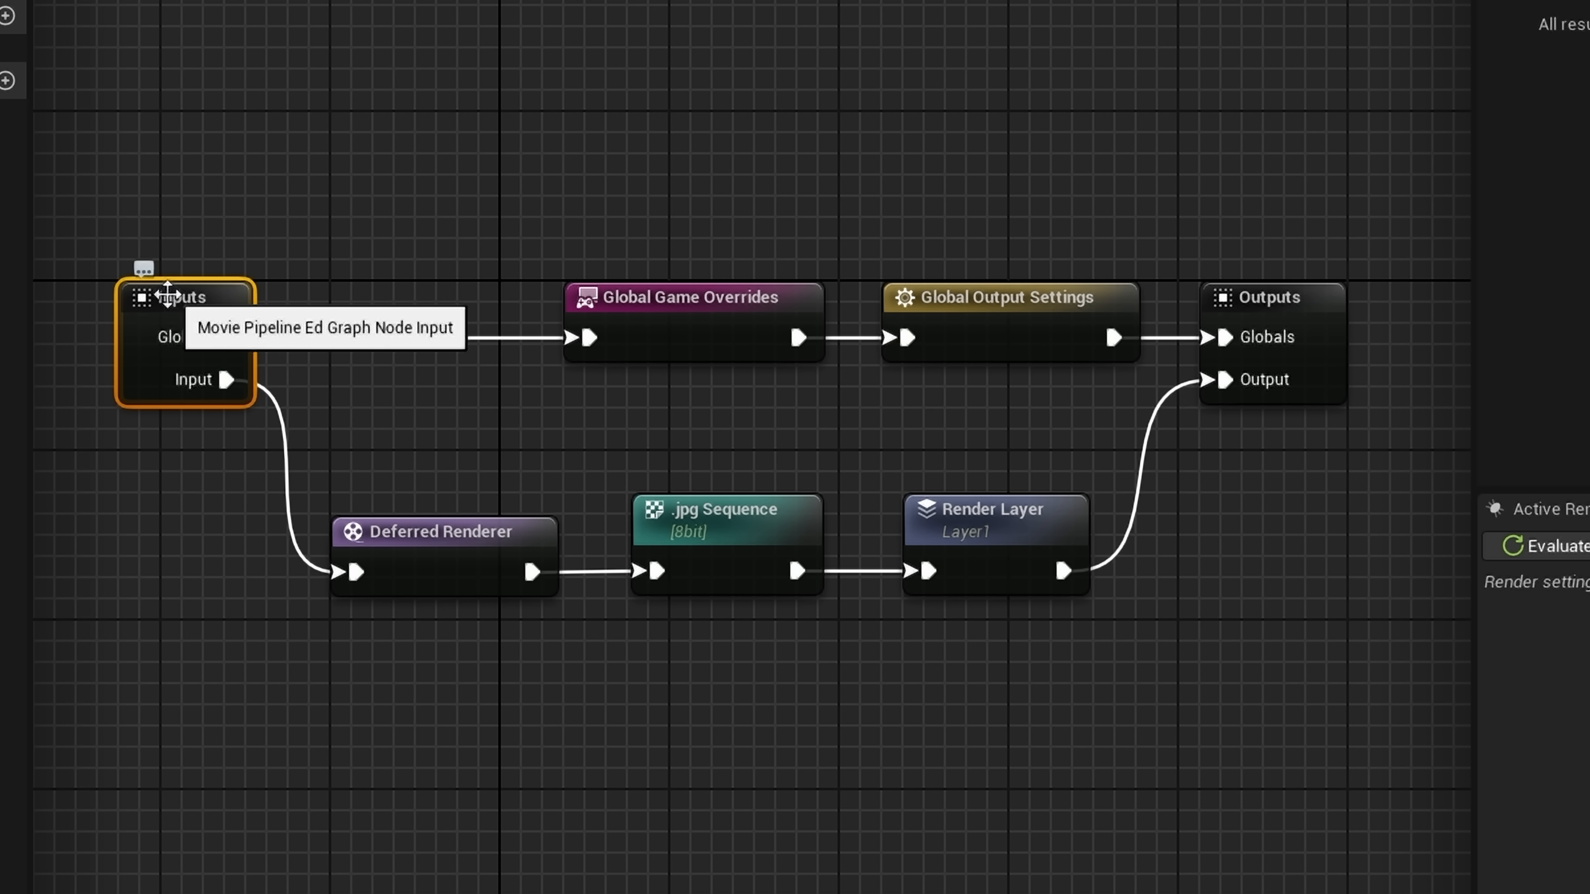
pyautogui.click(1307, 296)
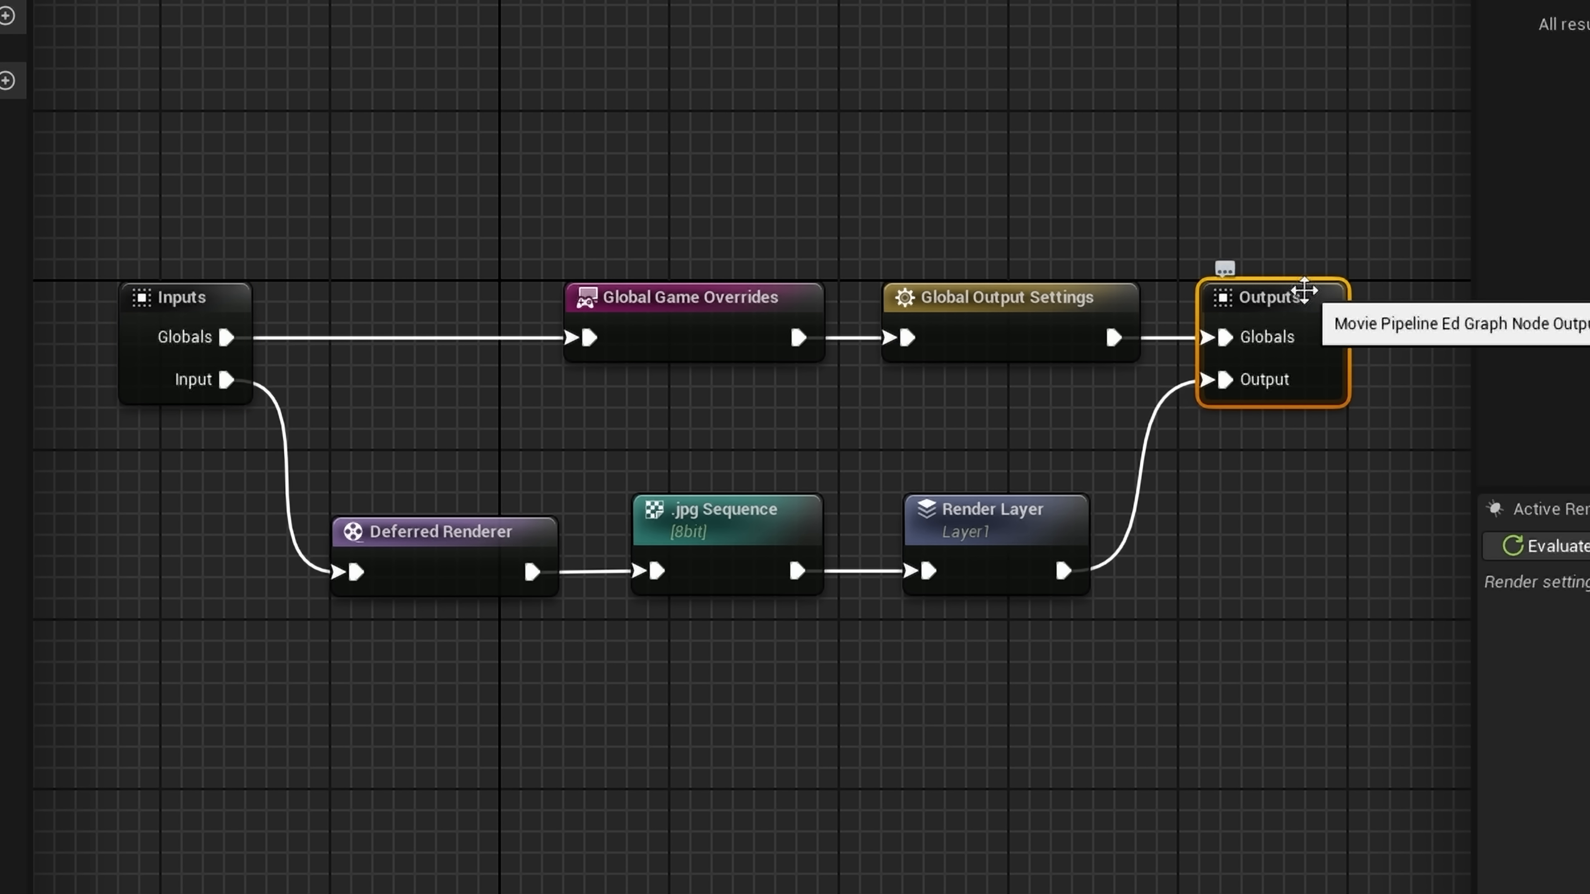
pyautogui.click(631, 297)
pyautogui.click(909, 298)
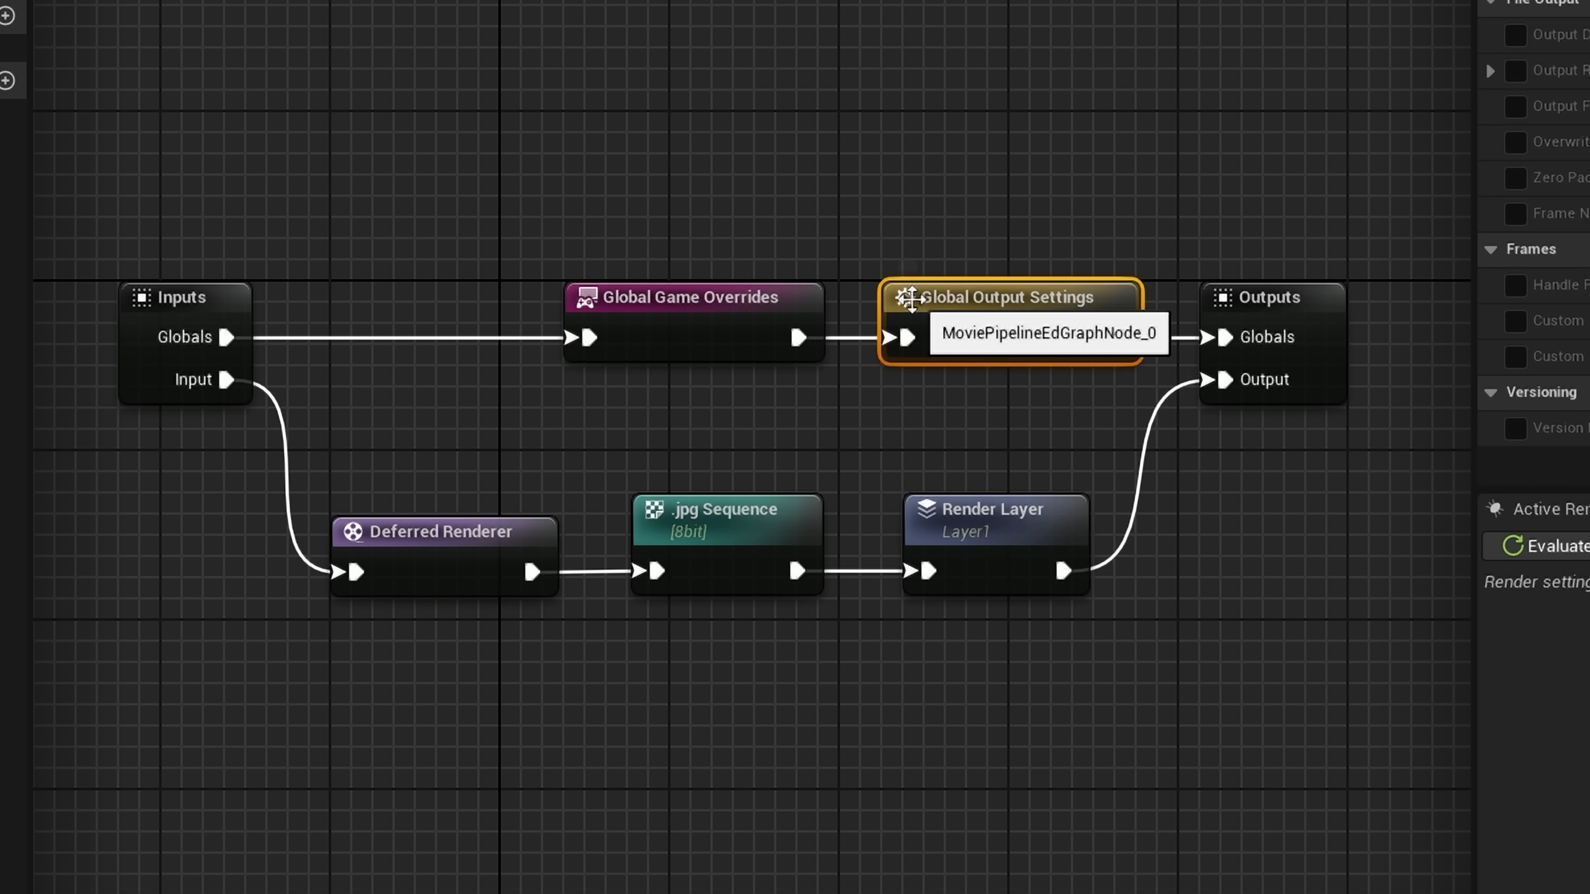
pyautogui.click(451, 546)
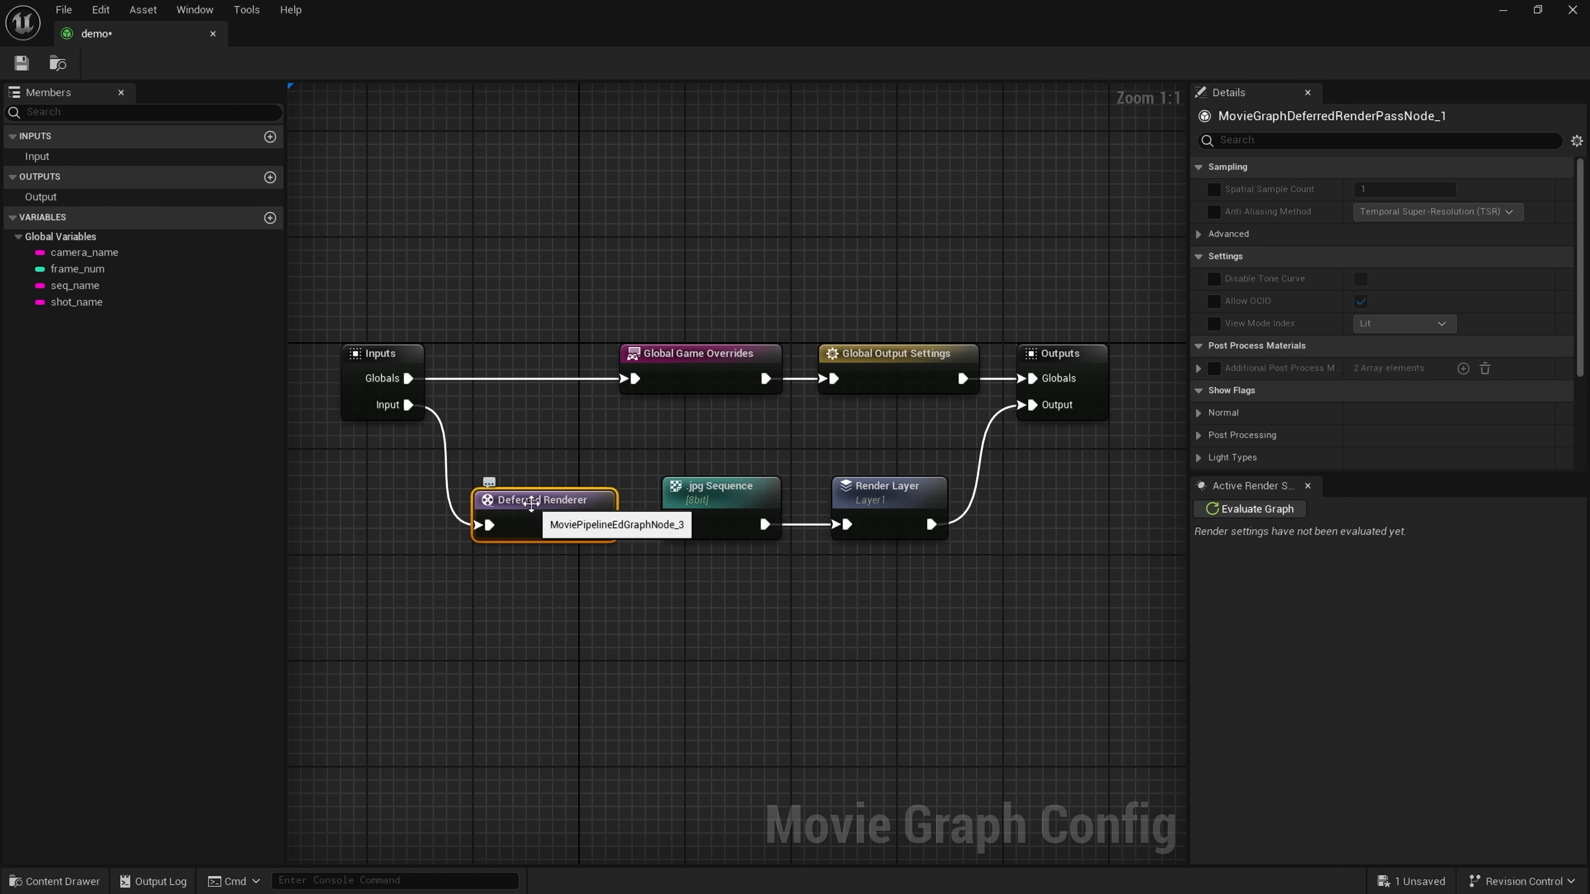
pyautogui.click(720, 492)
pyautogui.click(834, 500)
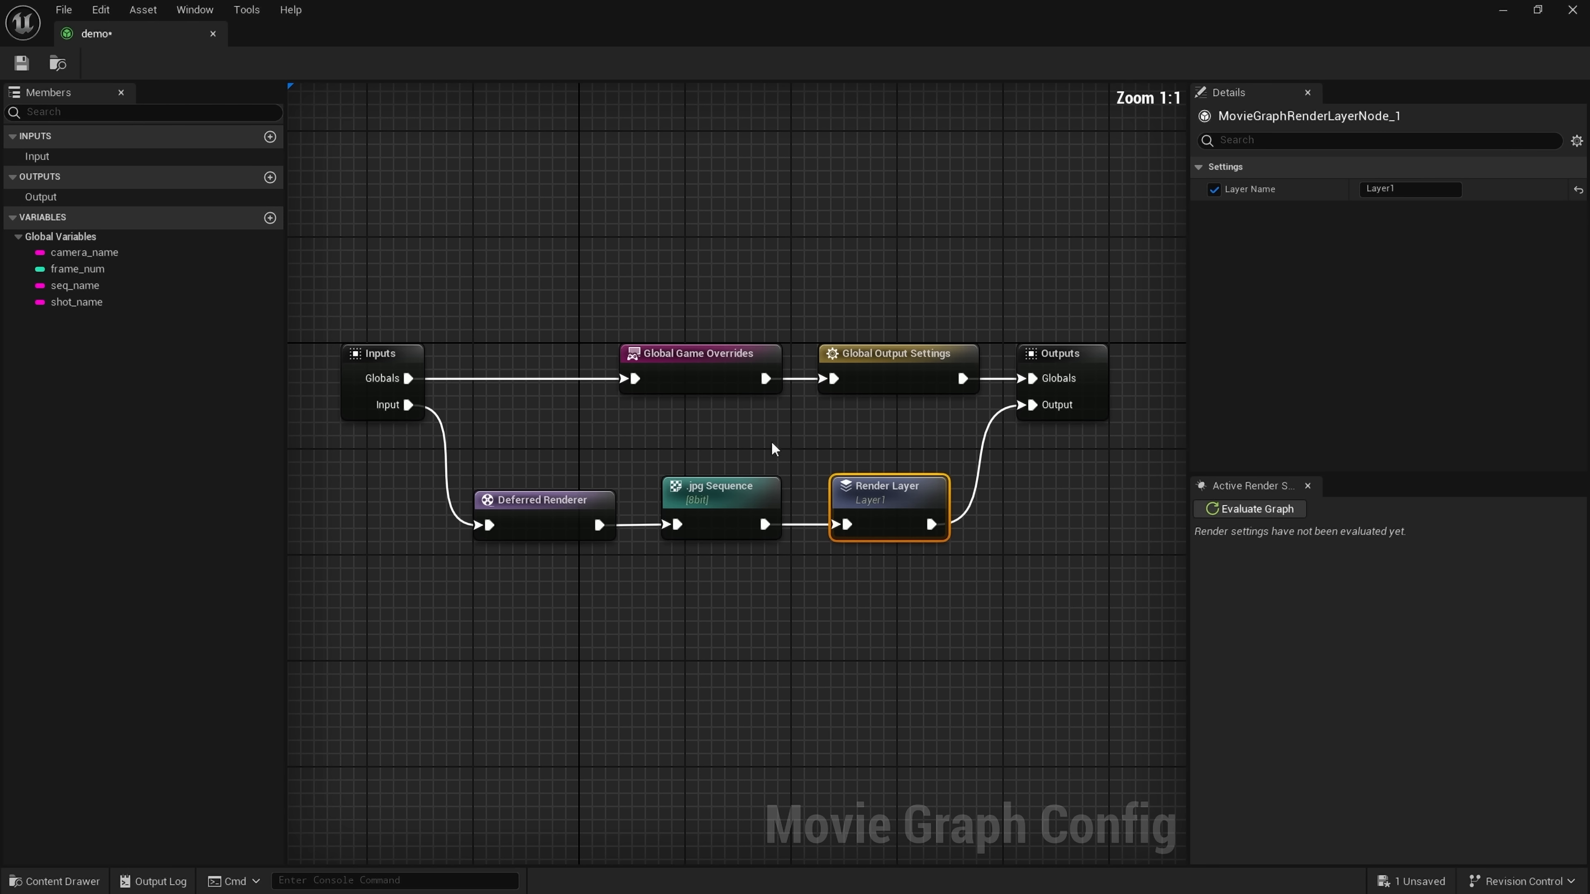
pyautogui.click(715, 373)
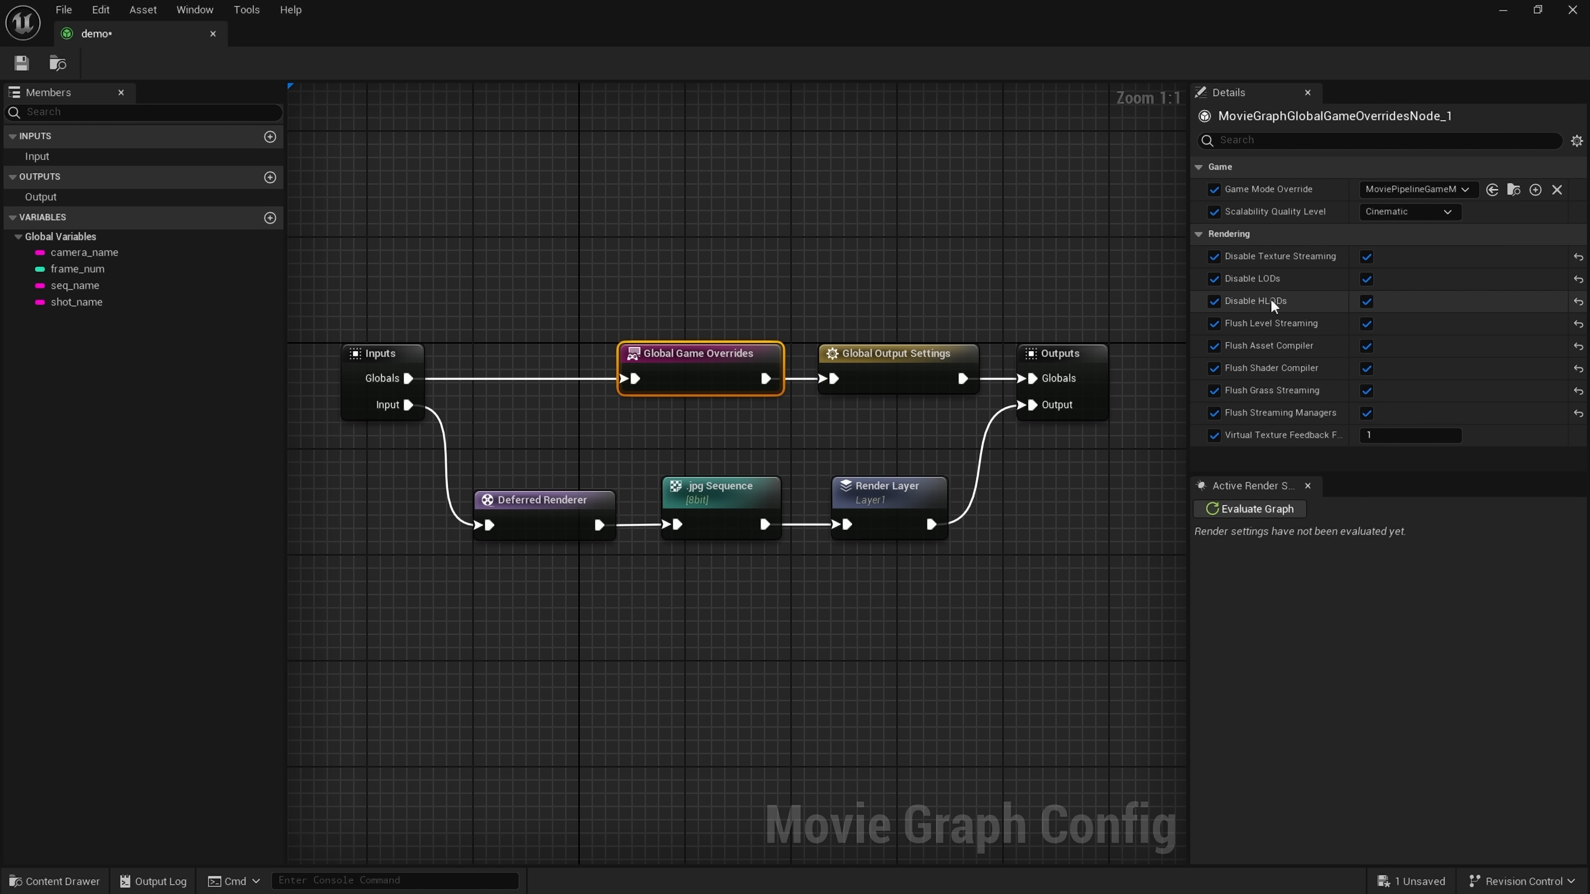
pyautogui.moveTo(1270, 195)
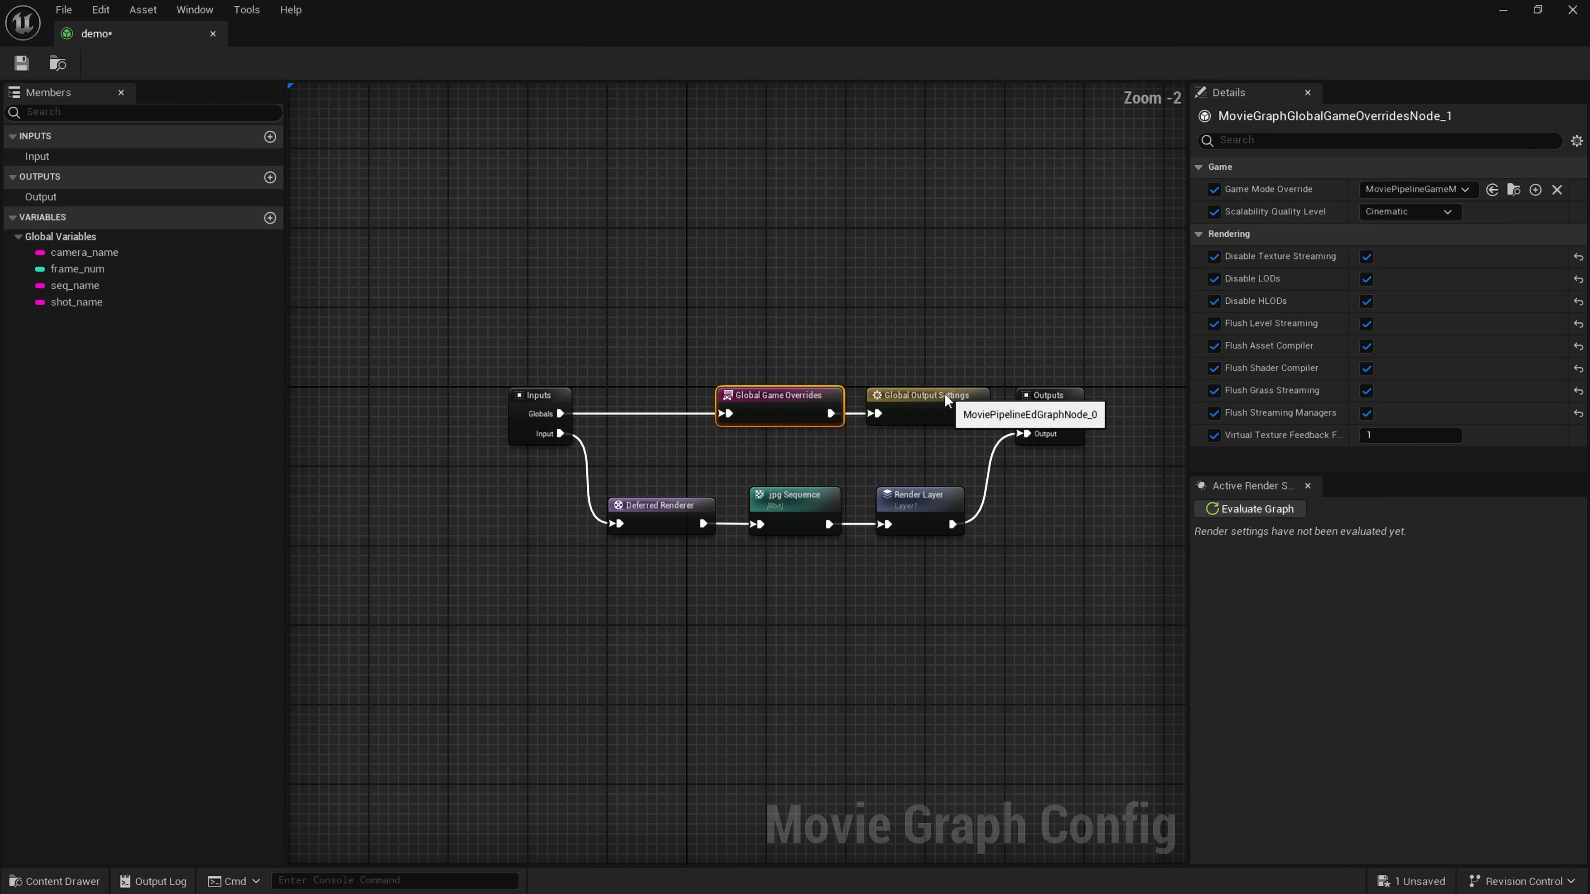
# - Enable the Output Directory and Output Resolution overrides on the Global Output Settings node and check the available resolution options
pyautogui.click(940, 396)
pyautogui.scroll(2, 997, 375)
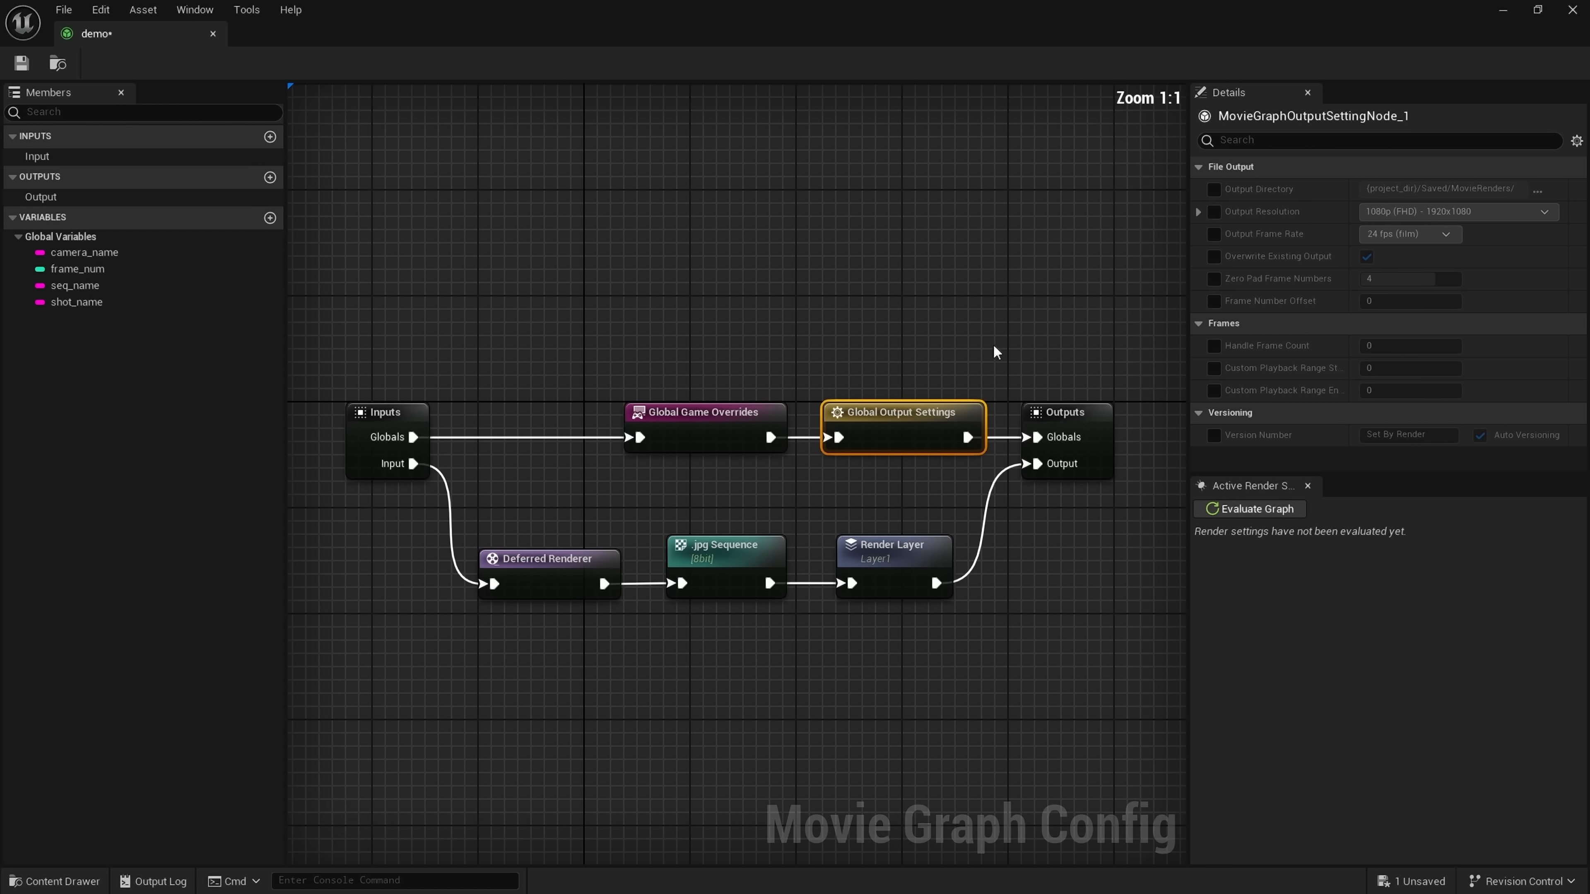
pyautogui.moveTo(994, 349); pyautogui.dragTo(905, 313, button='right')
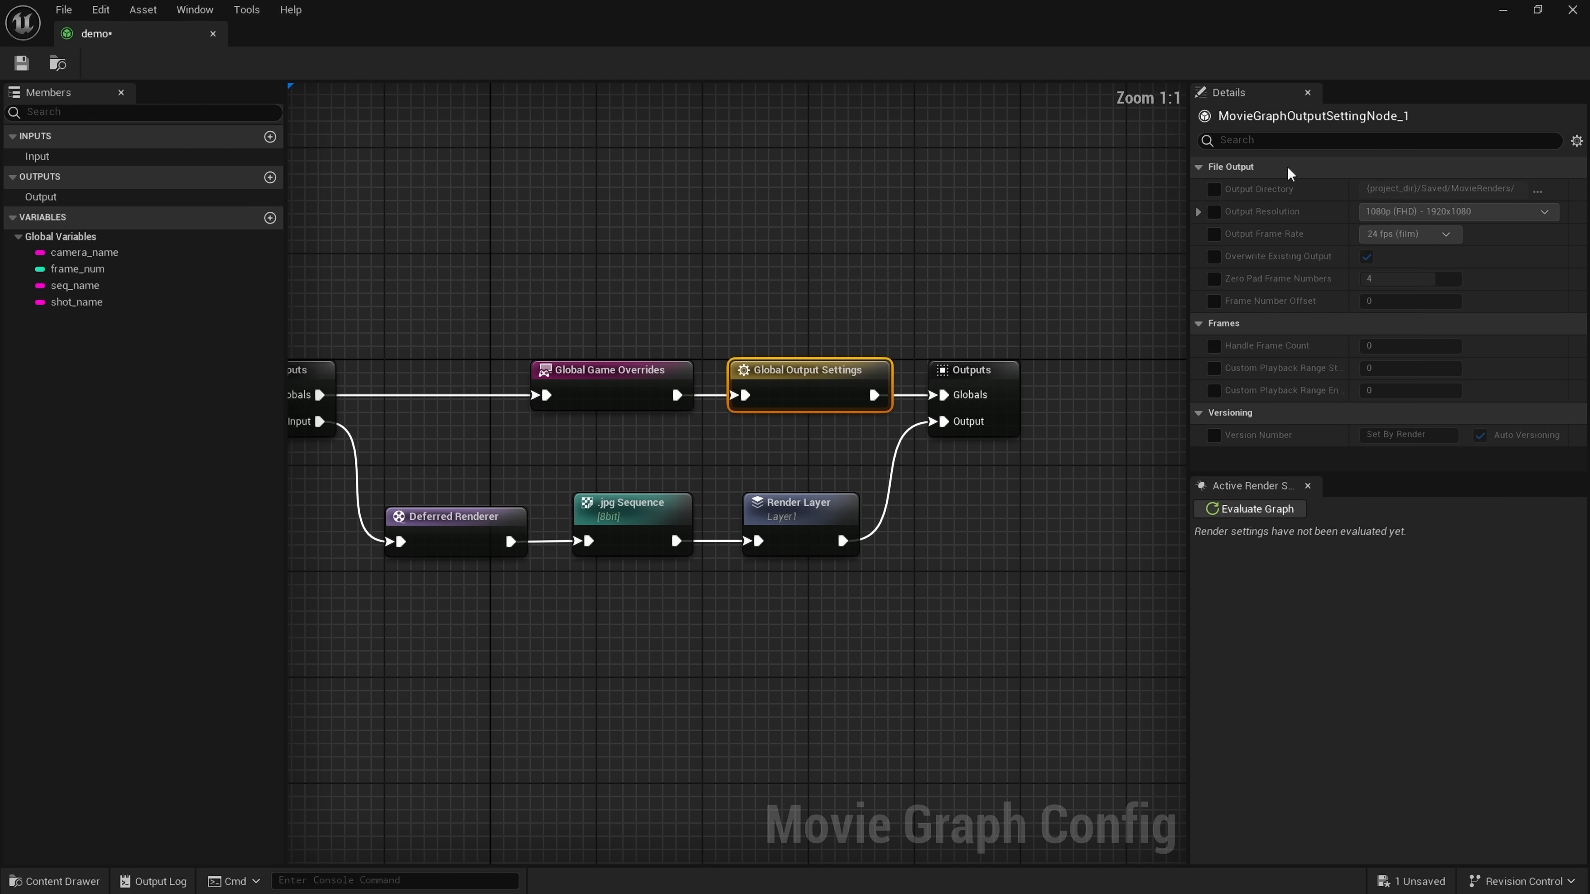
pyautogui.click(1214, 189)
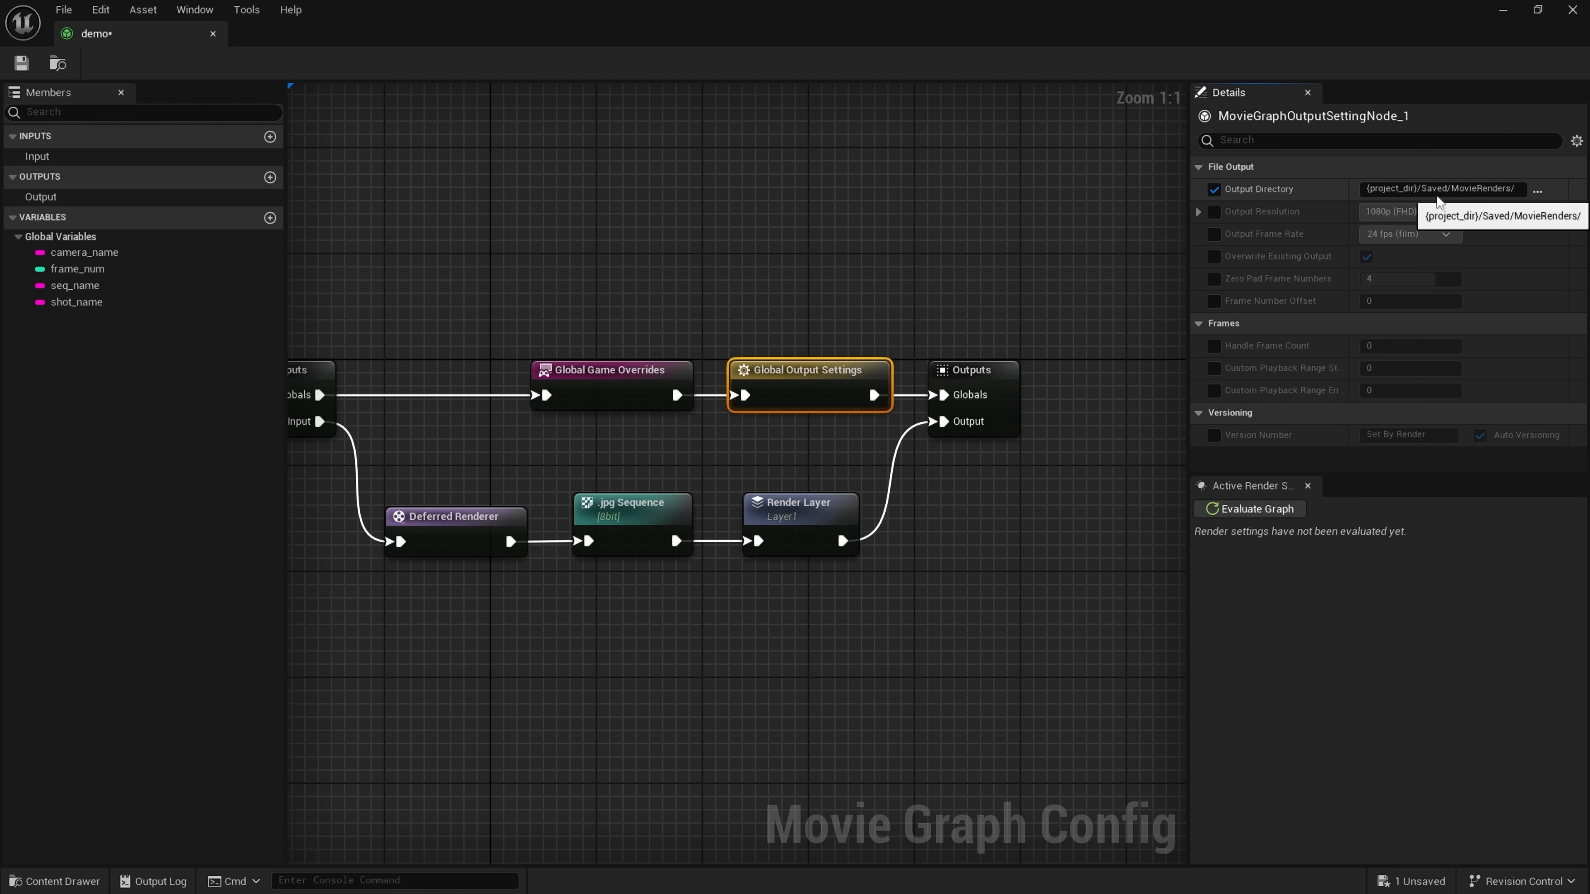
pyautogui.click(1215, 211)
pyautogui.click(1415, 211)
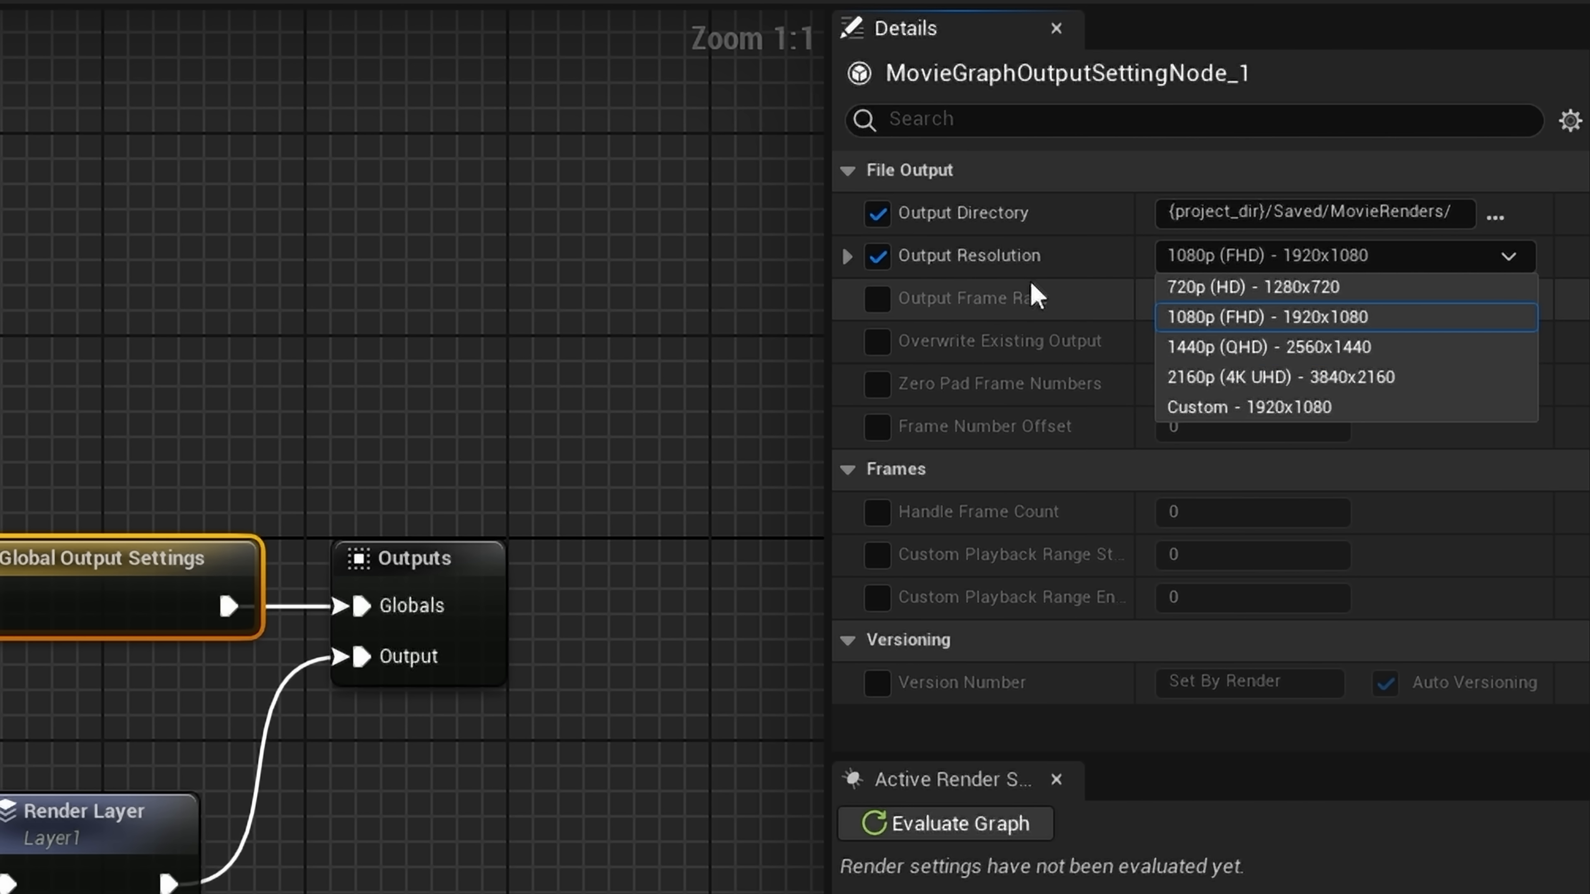
pyautogui.click(969, 272)
pyautogui.click(847, 256)
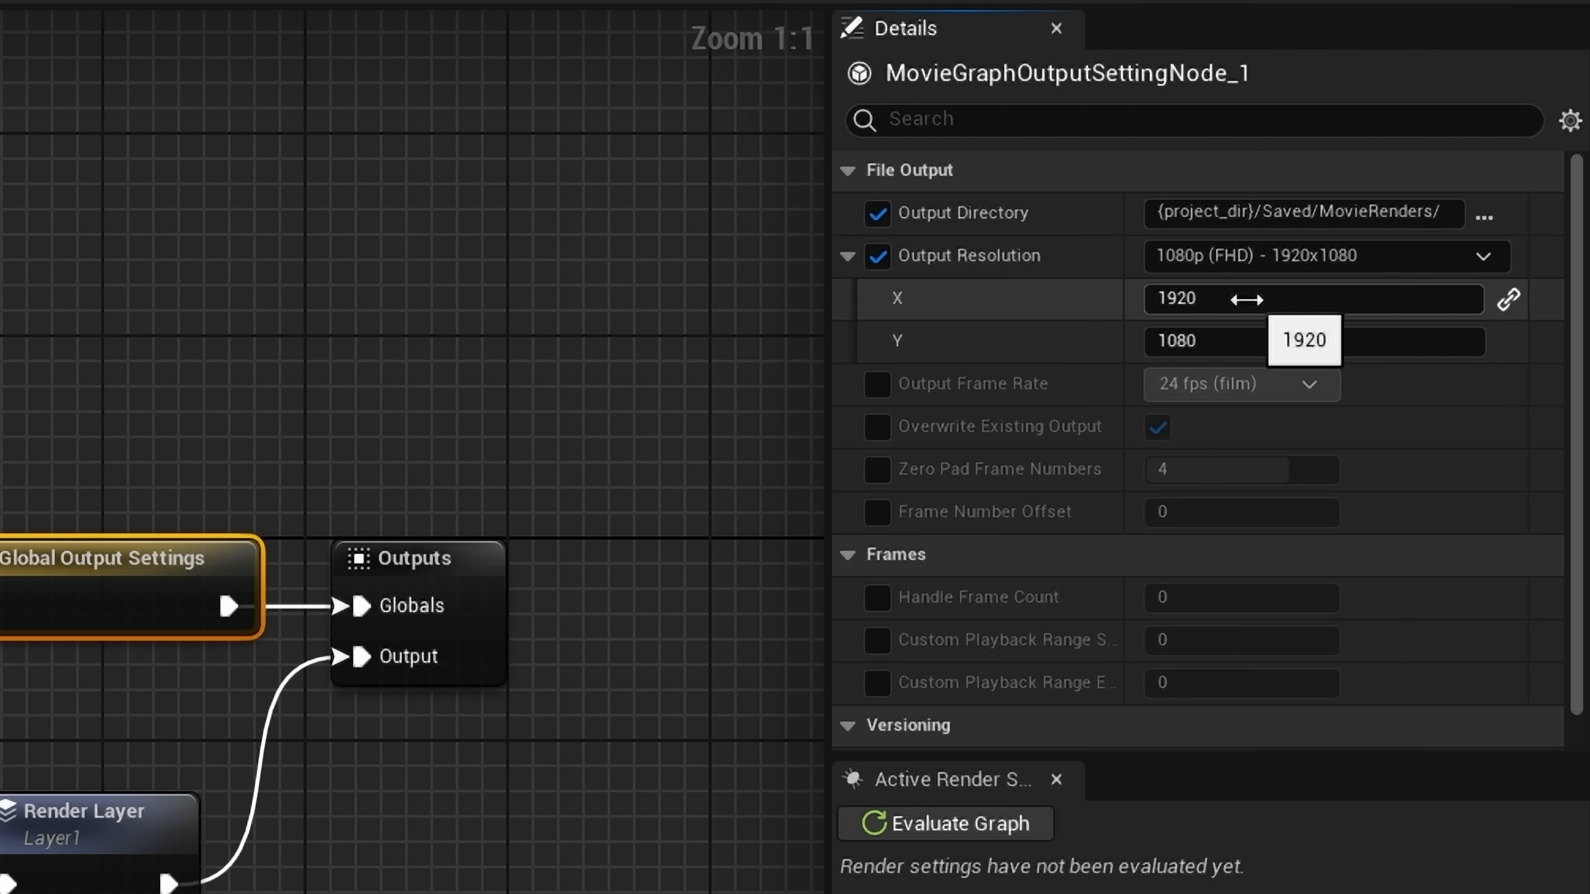
pyautogui.click(847, 257)
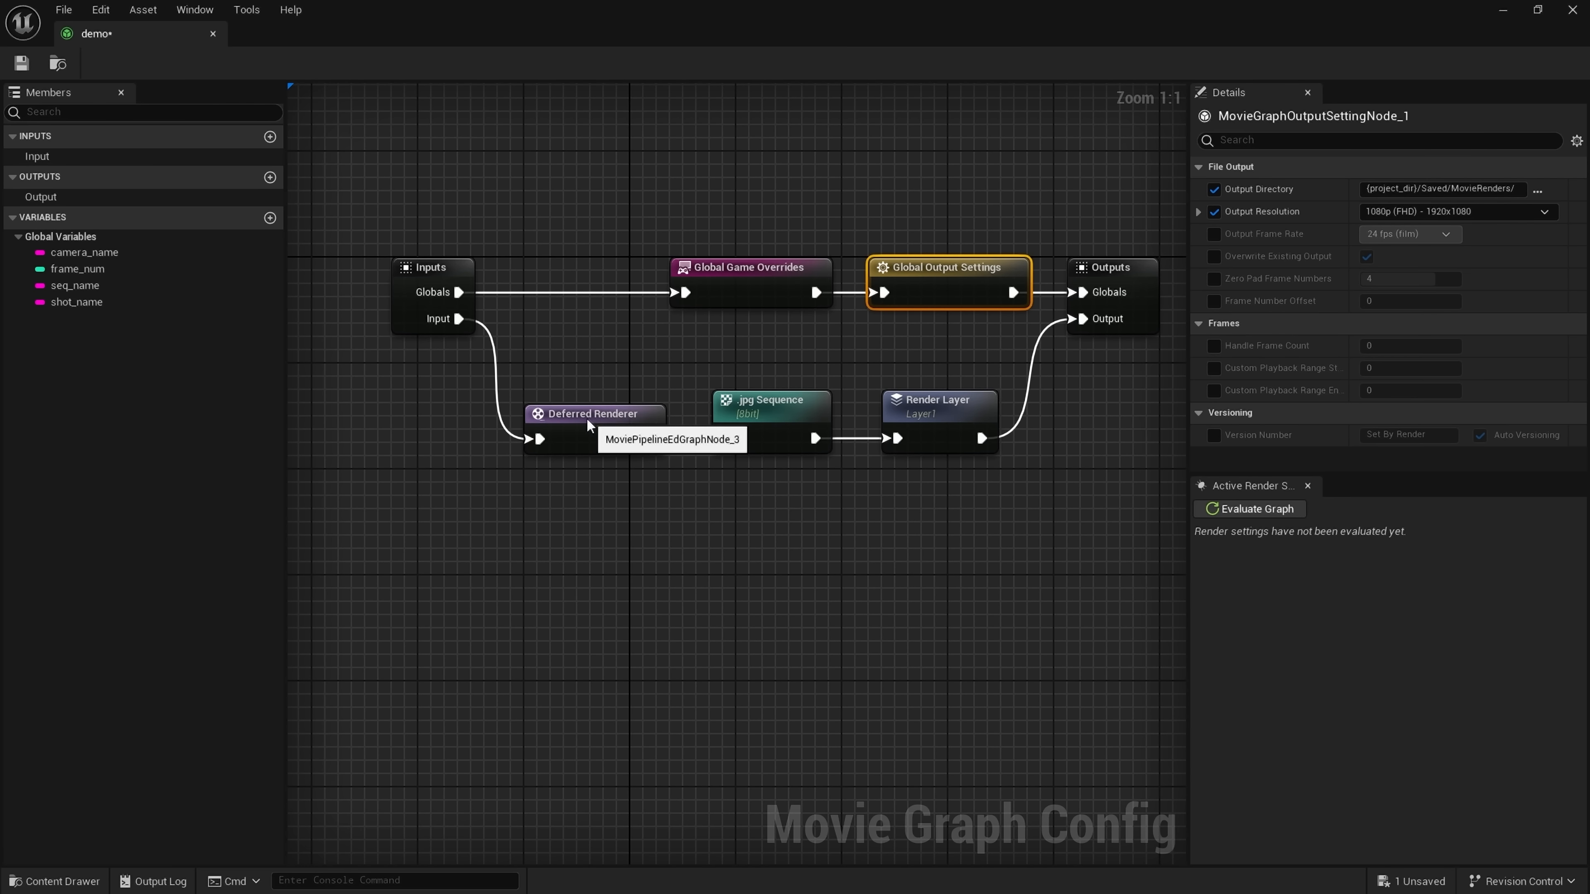
# - Select the Deferred Renderer node and examine its sampling, post process material and show flag settings
pyautogui.click(594, 427)
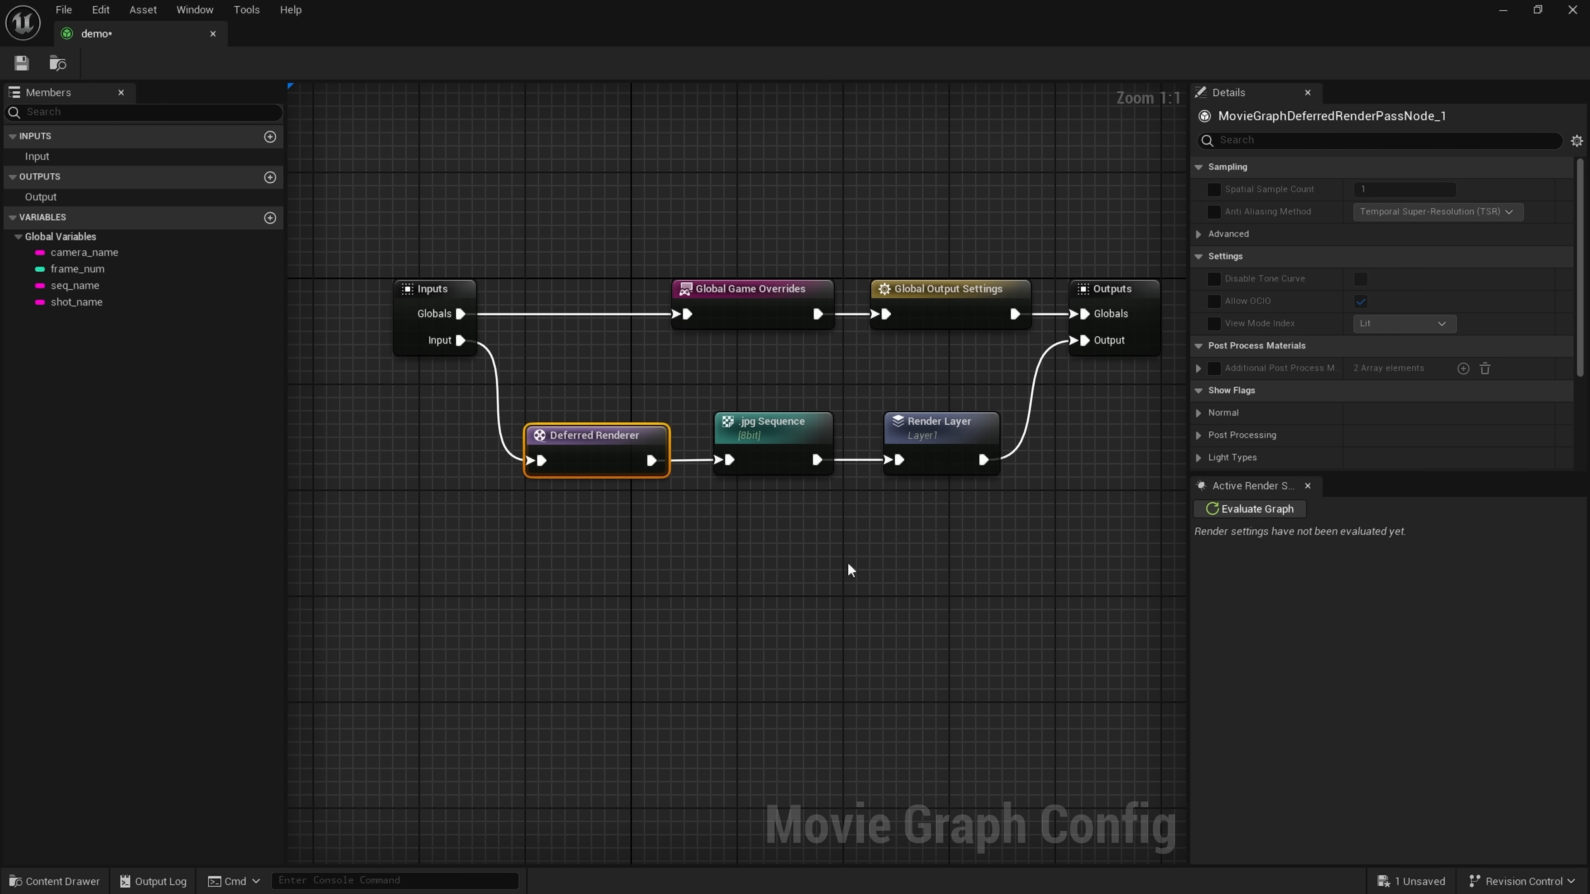
pyautogui.moveTo(850, 583); pyautogui.dragTo(821, 605, button='right')
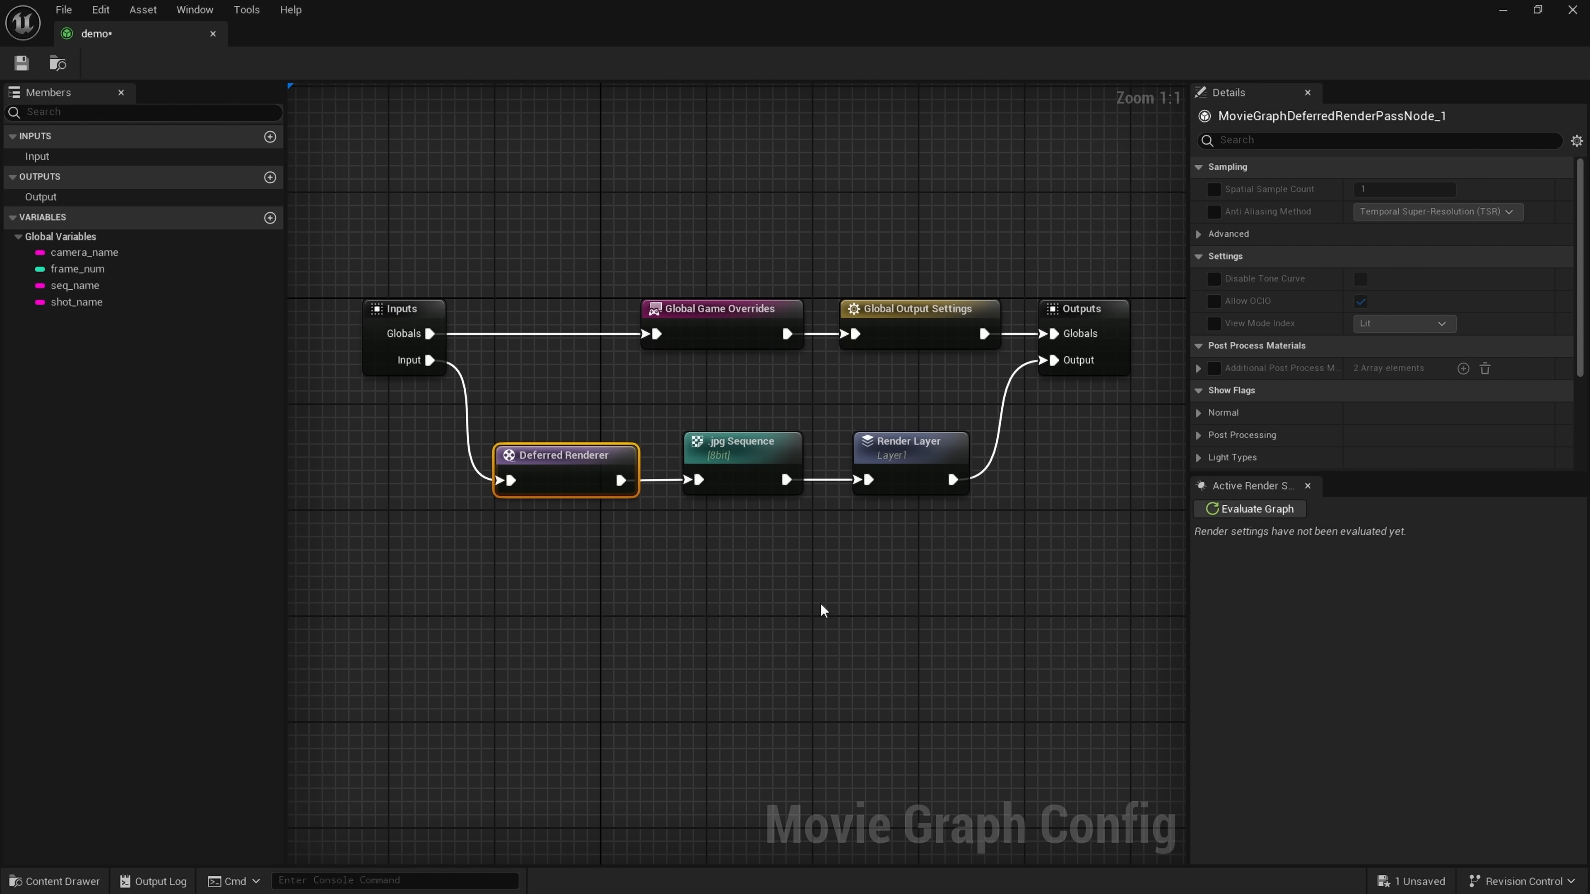
pyautogui.moveTo(1283, 198)
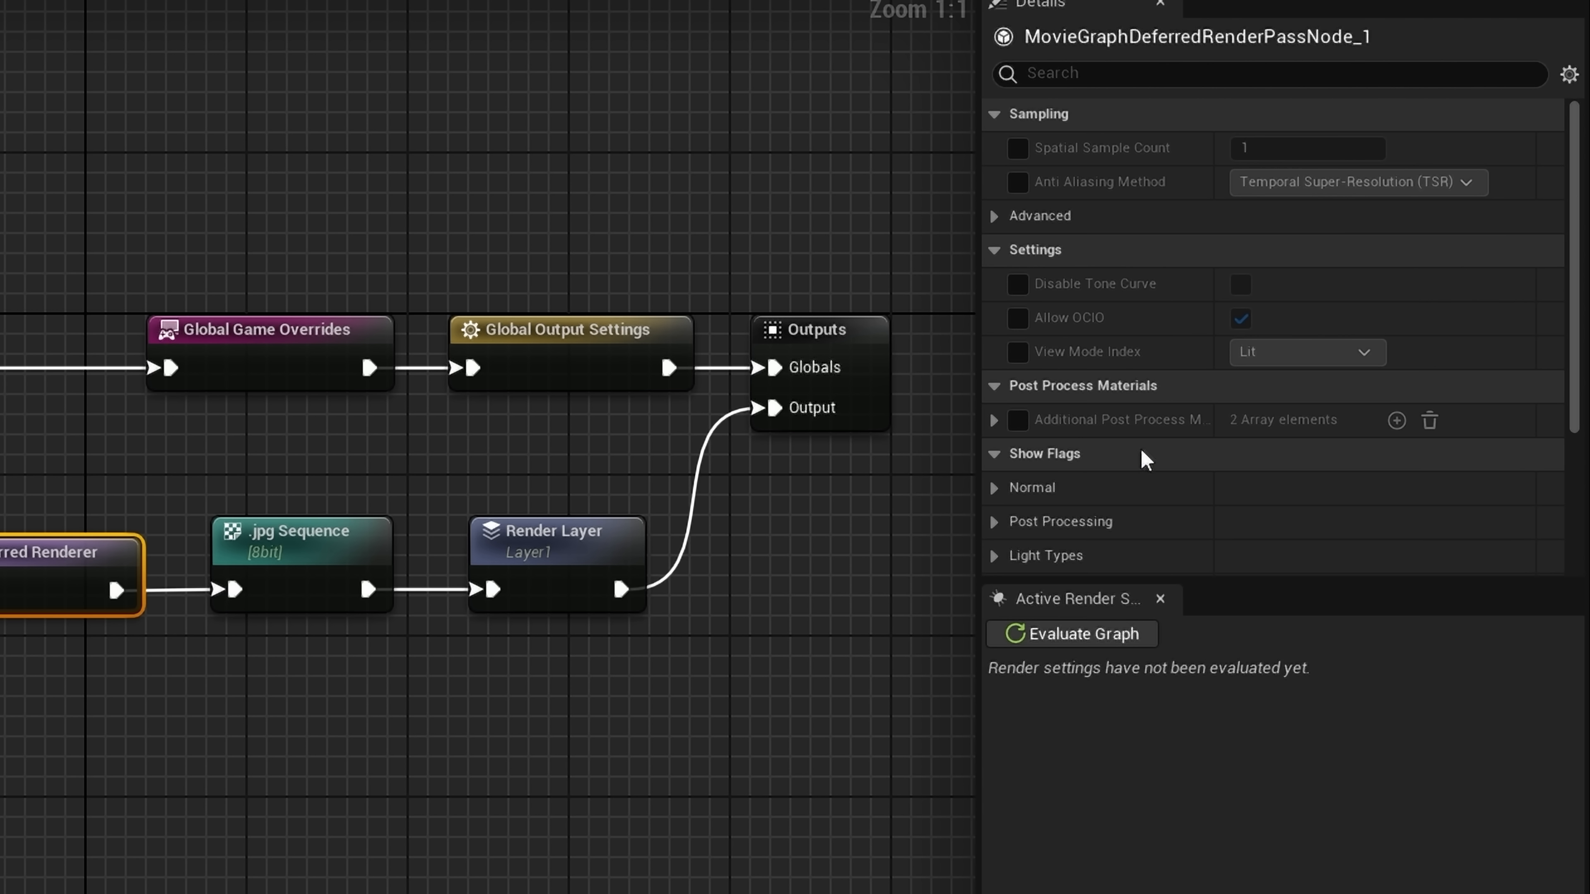
pyautogui.scroll(-1, 1145, 458)
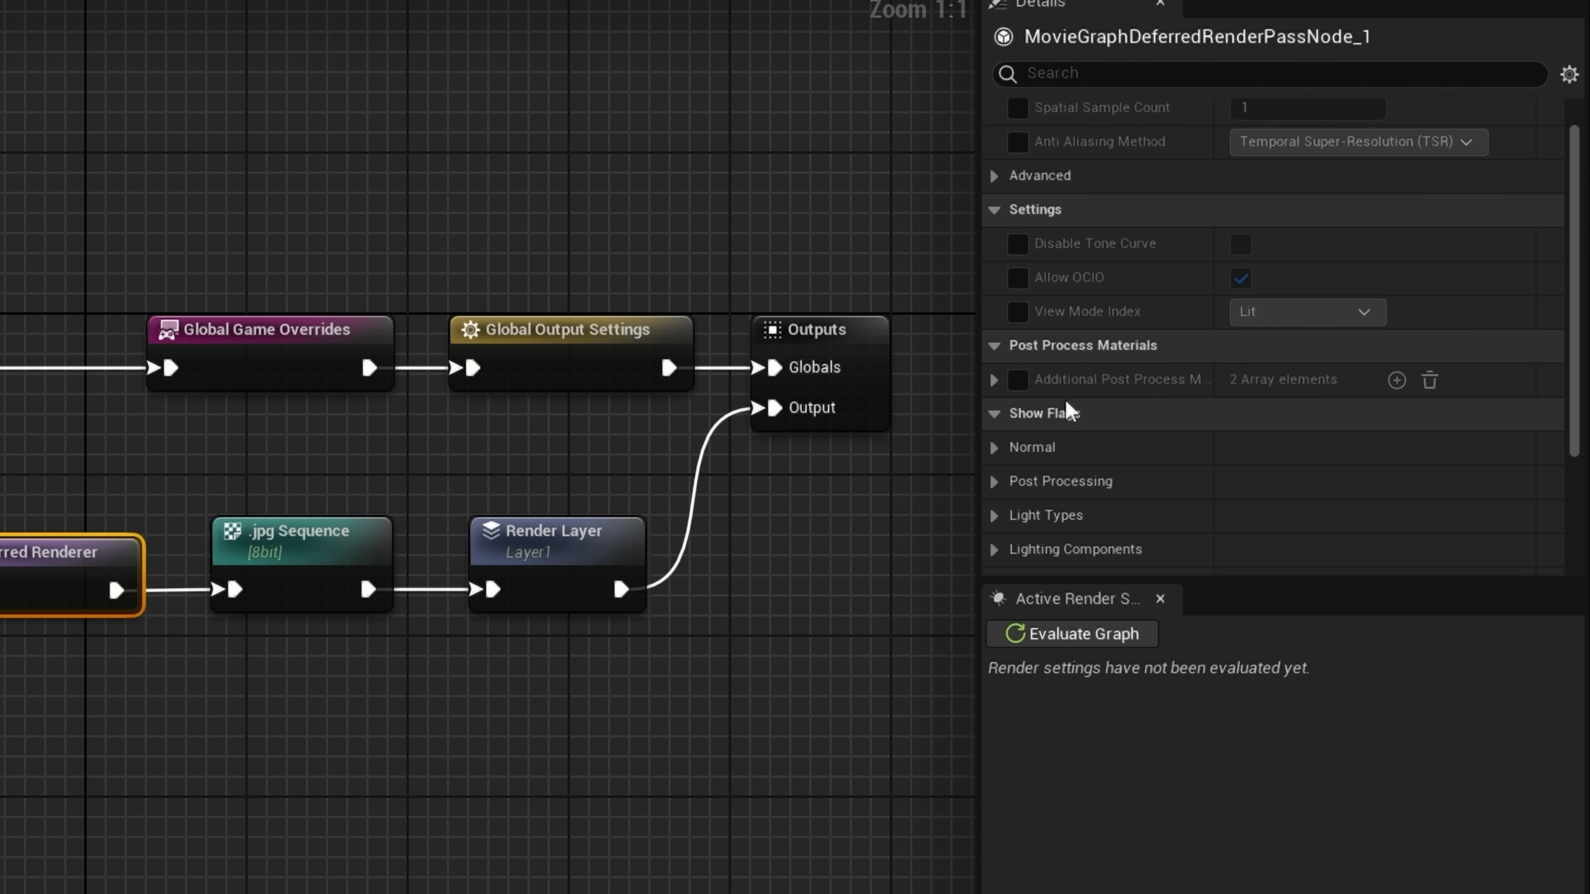
# - Enable the View Mode Index override on the Deferred Renderer node and set it to Wireframe
pyautogui.click(1021, 312)
pyautogui.click(1329, 317)
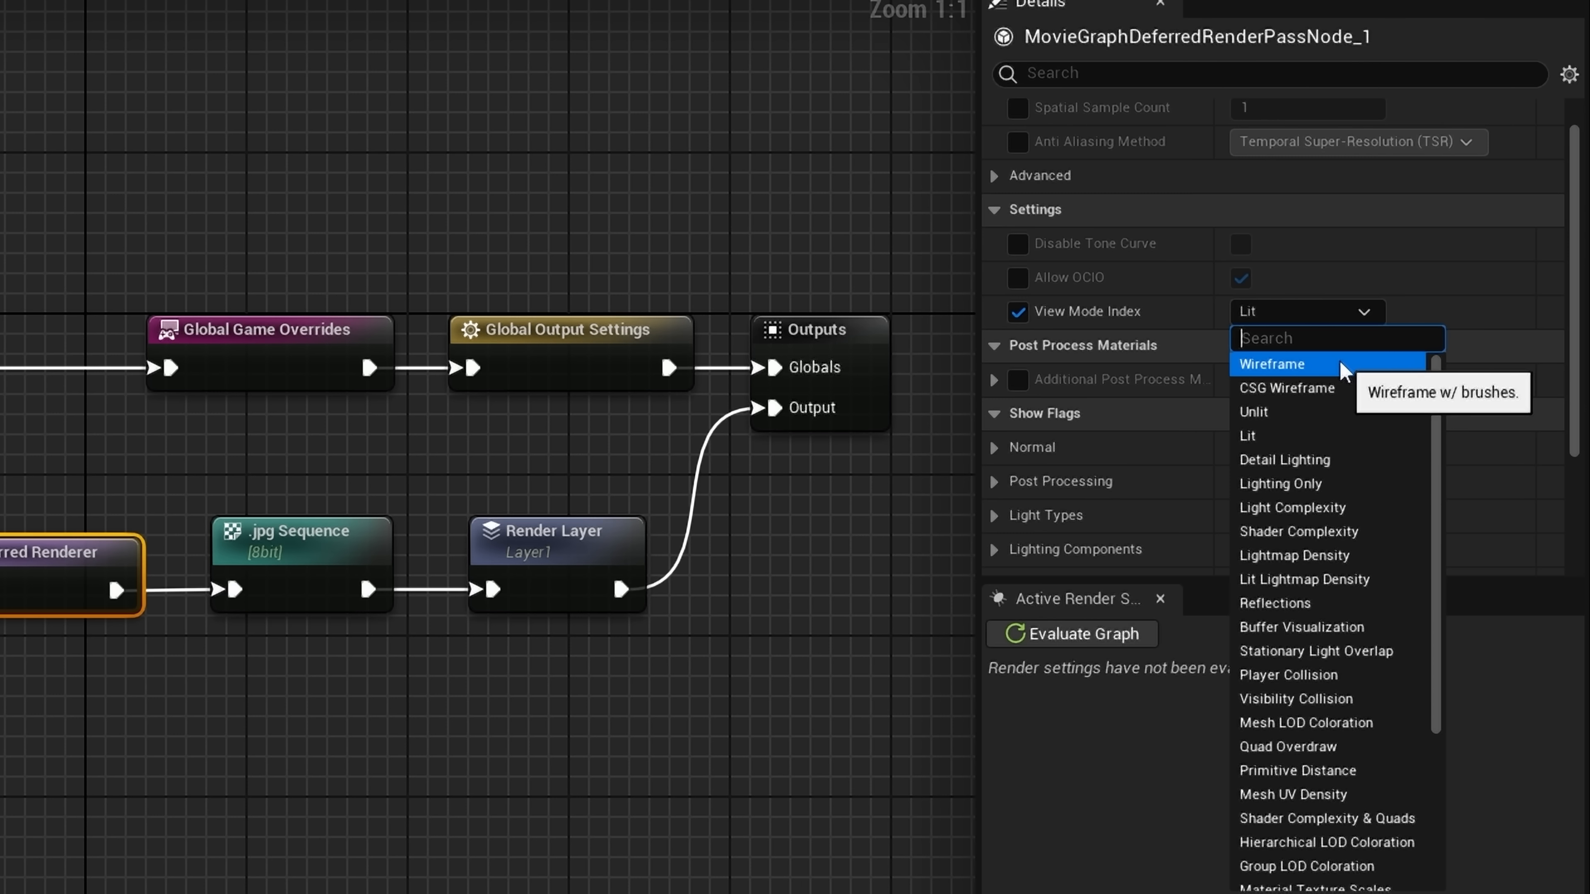
pyautogui.scroll(-2, 1345, 371)
pyautogui.scroll(3, 1342, 375)
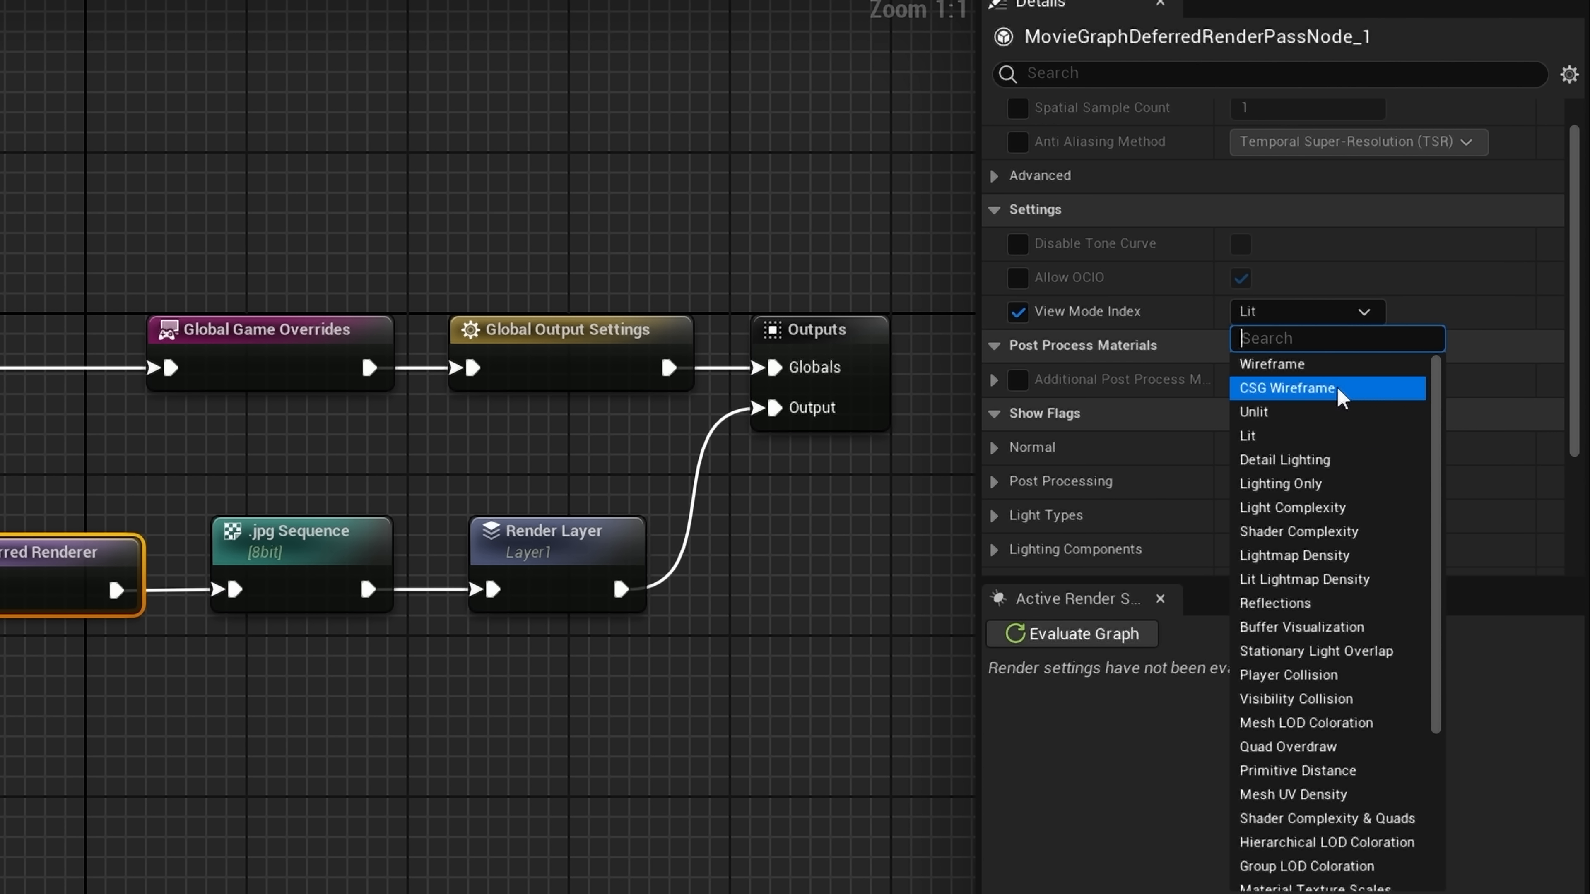
pyautogui.click(1336, 364)
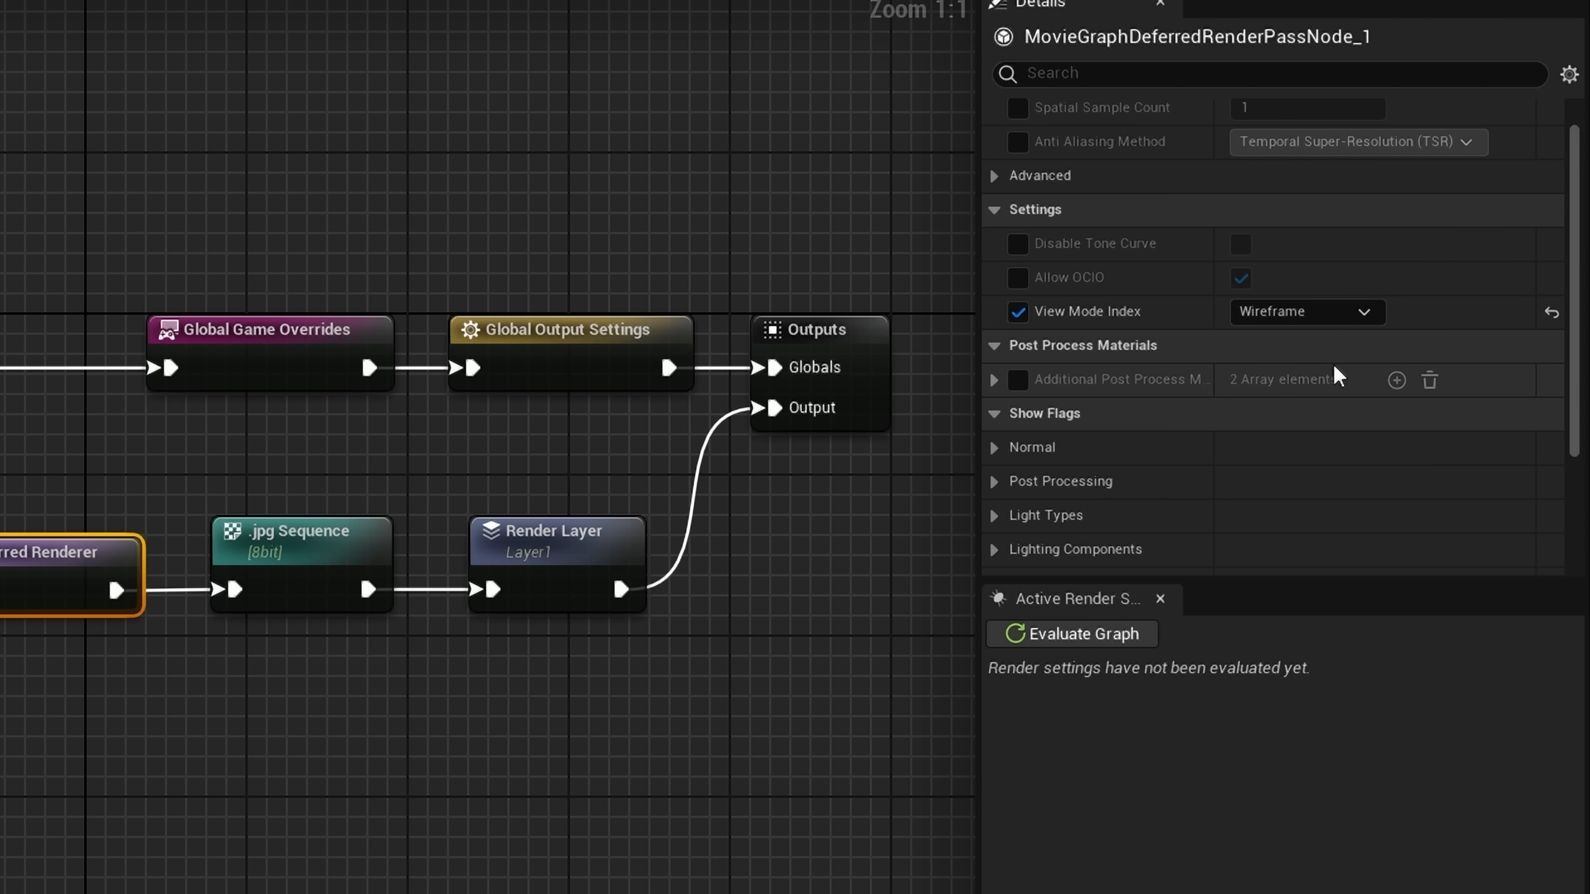
# - Look through the remaining view modes, set View Mode Index back to Lit and disable its override
pyautogui.click(1342, 326)
pyautogui.scroll(-3, 1371, 551)
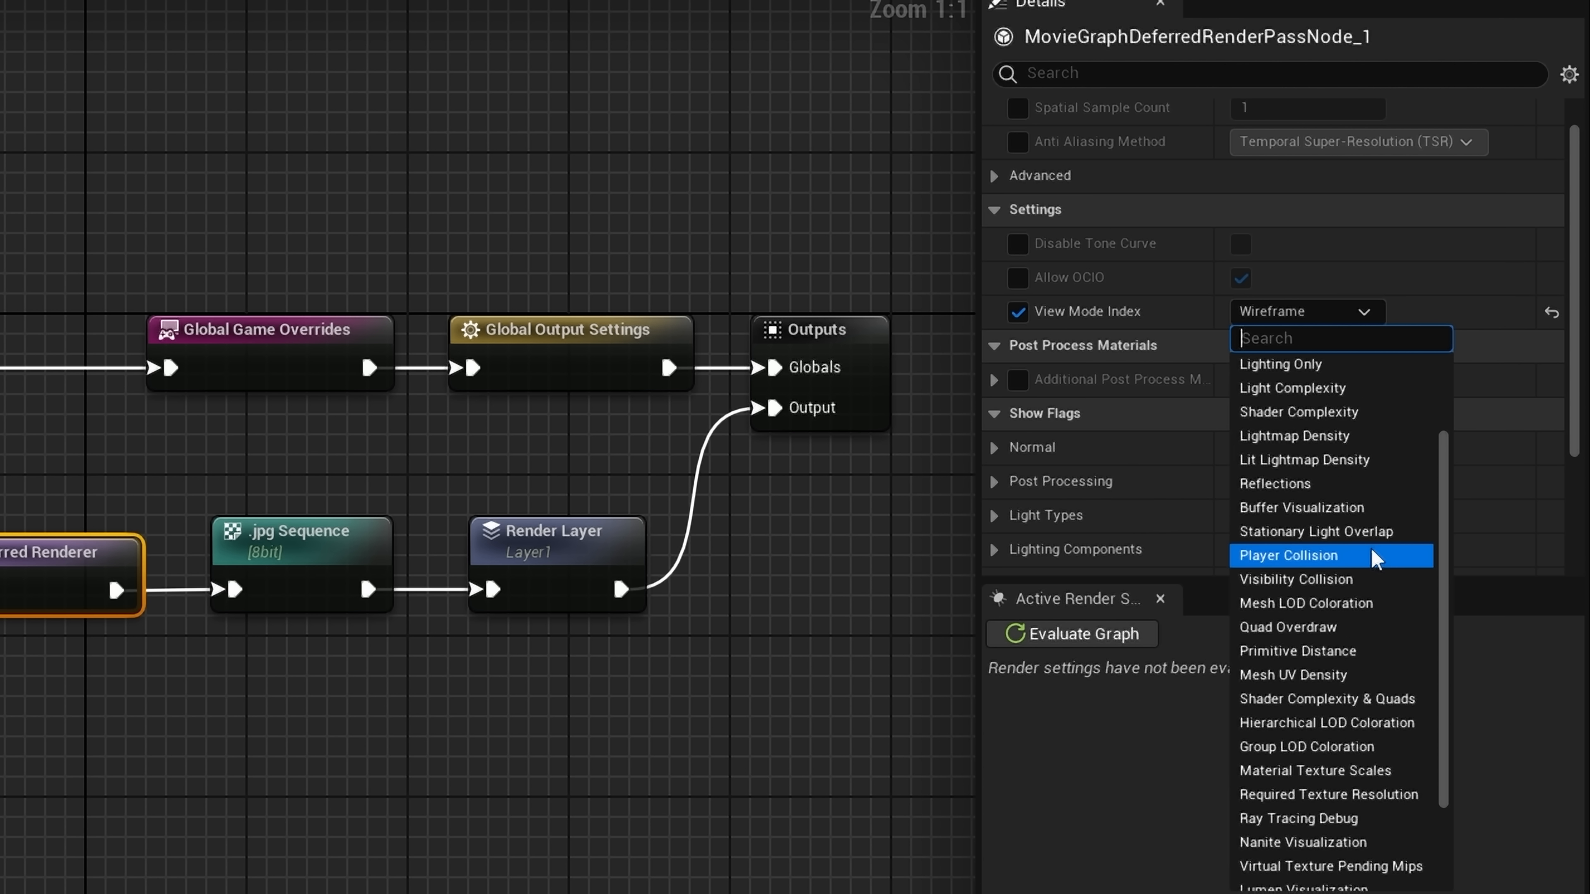
pyautogui.scroll(-3, 1374, 558)
pyautogui.scroll(-2, 1374, 557)
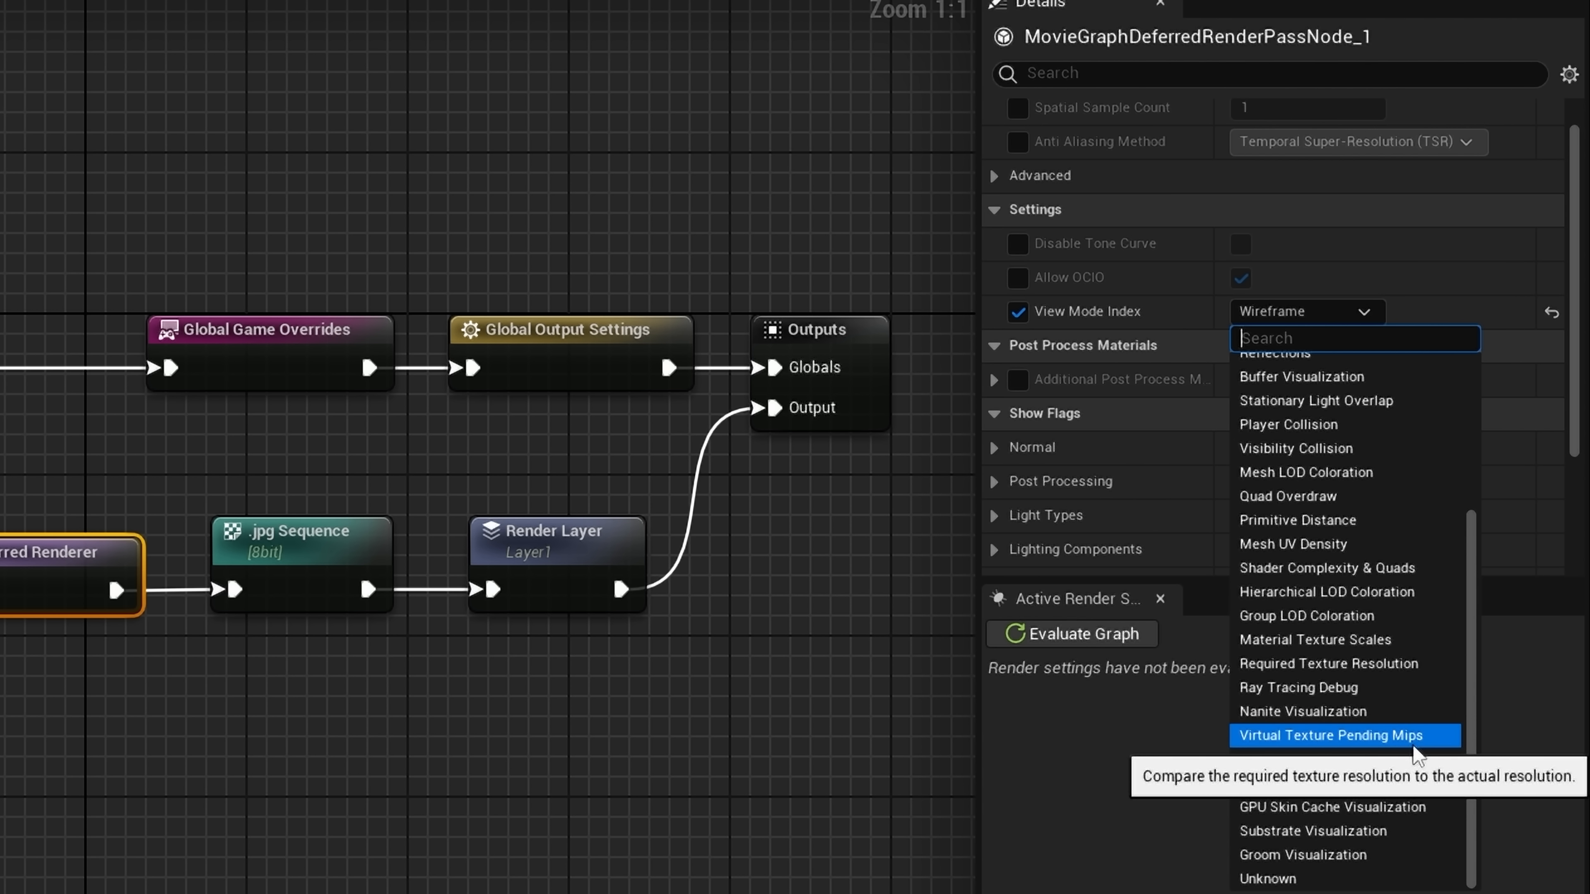
pyautogui.scroll(2, 1417, 755)
pyautogui.scroll(5, 1417, 755)
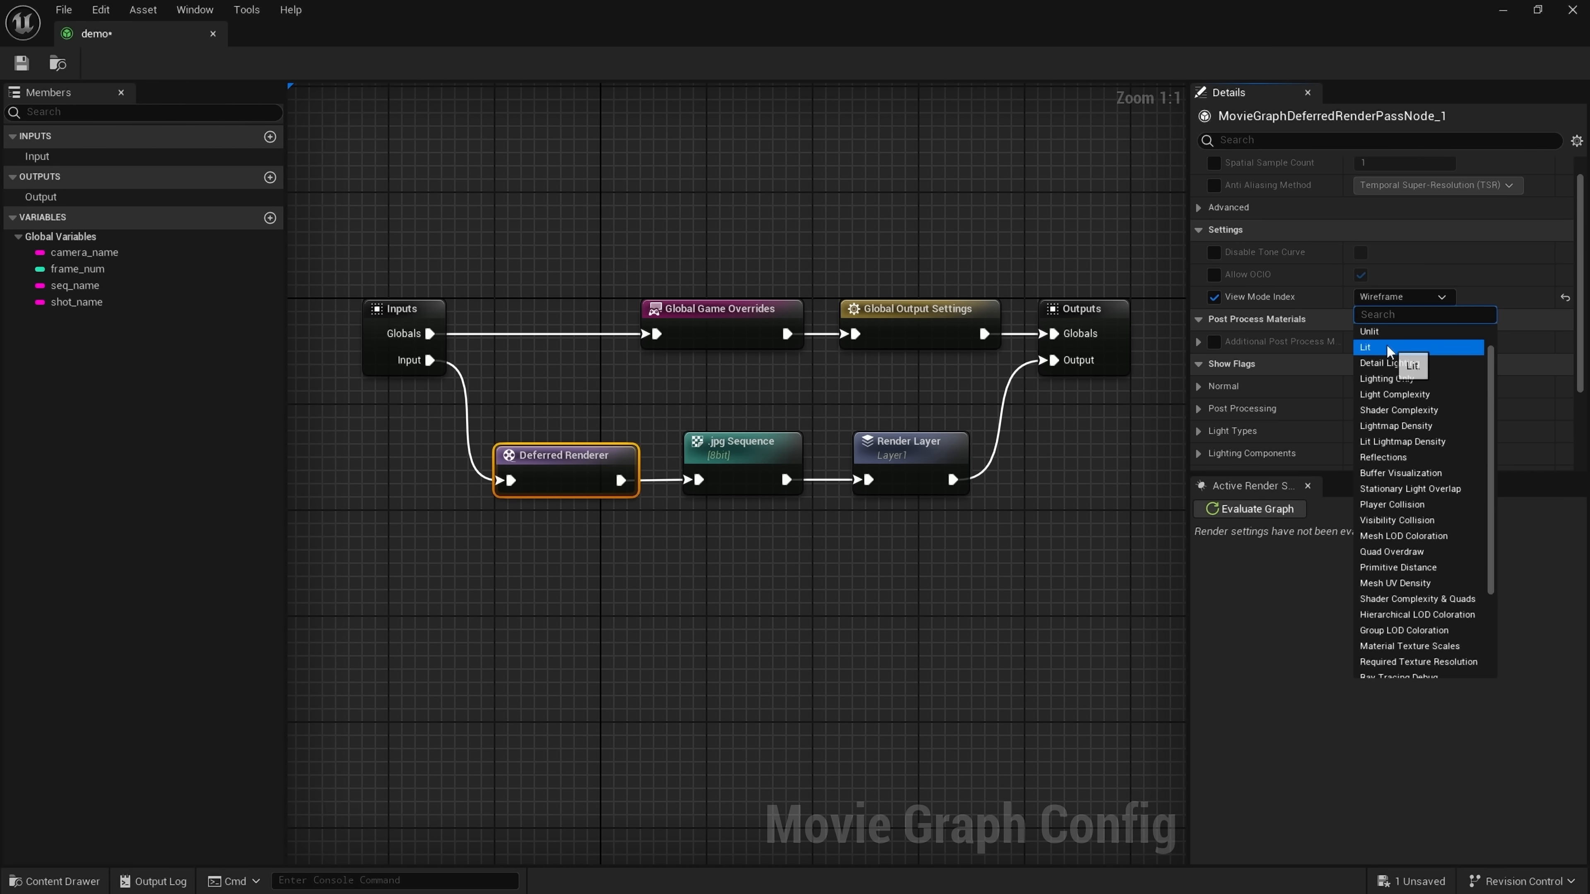
pyautogui.click(1249, 388)
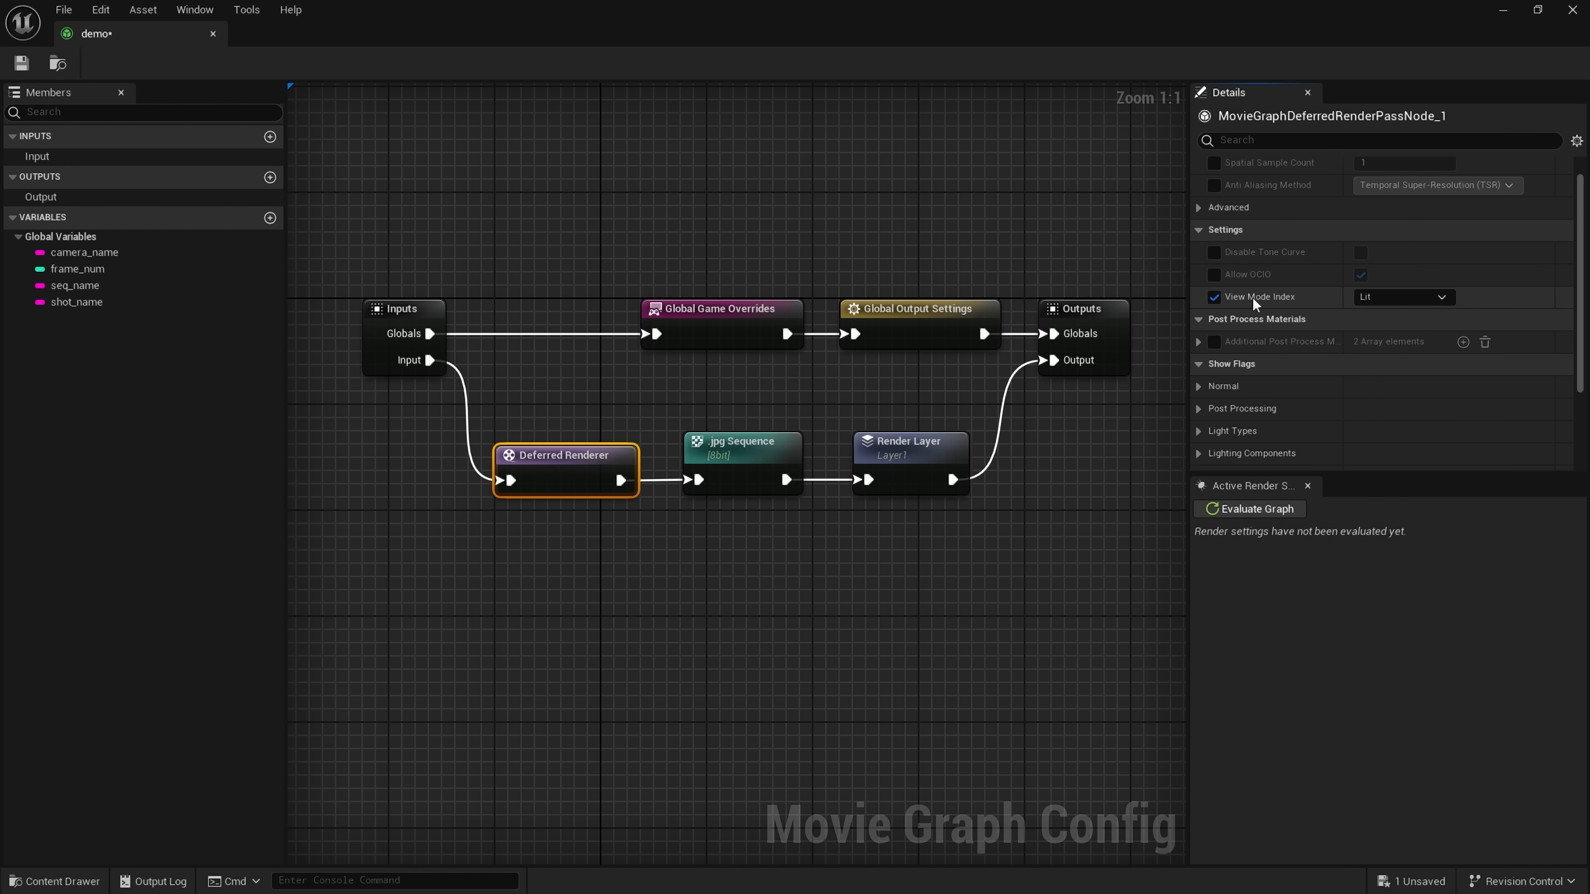
pyautogui.click(1214, 299)
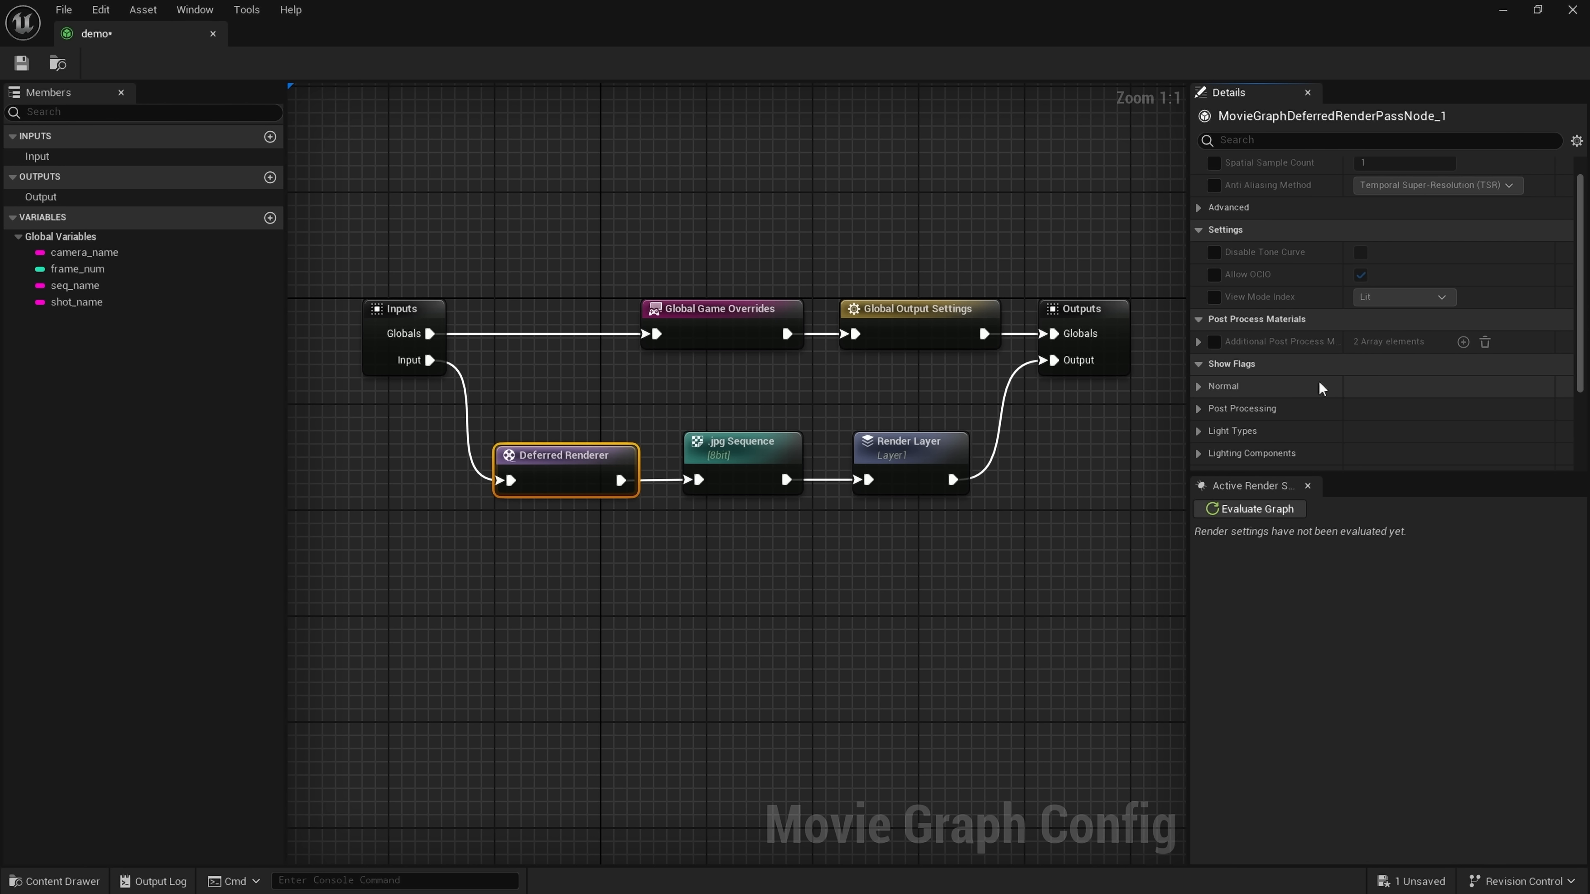
# - Examine the Deferred Renderer's show flag categories, then the settings of the .jpg Sequence and Render Layer nodes
pyautogui.scroll(-1, 1321, 388)
pyautogui.scroll(-3, 1254, 464)
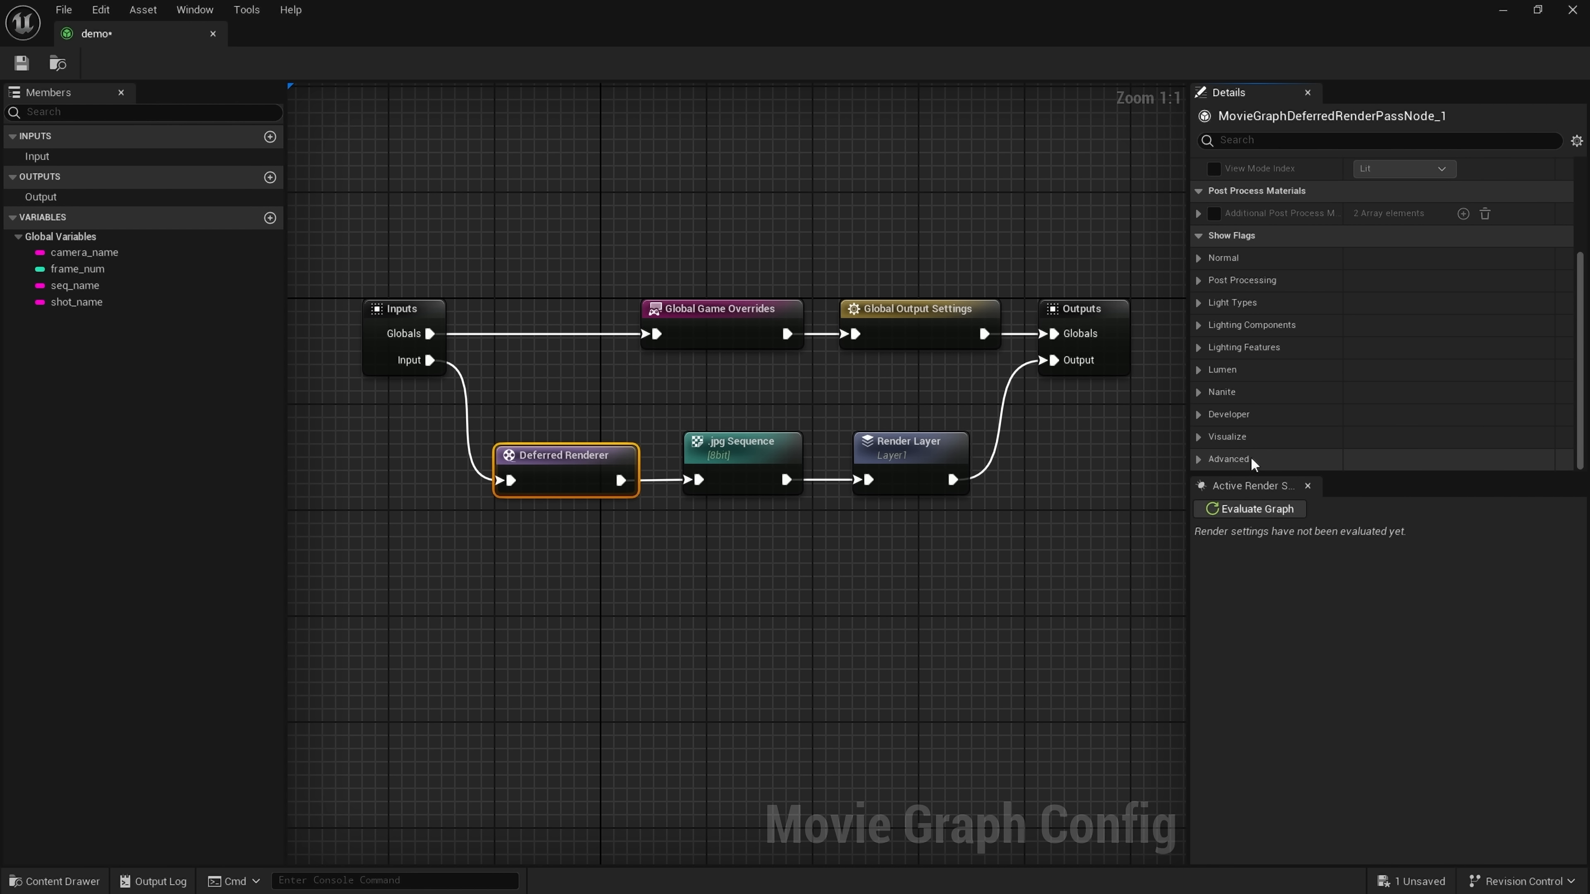
pyautogui.scroll(6, 1250, 462)
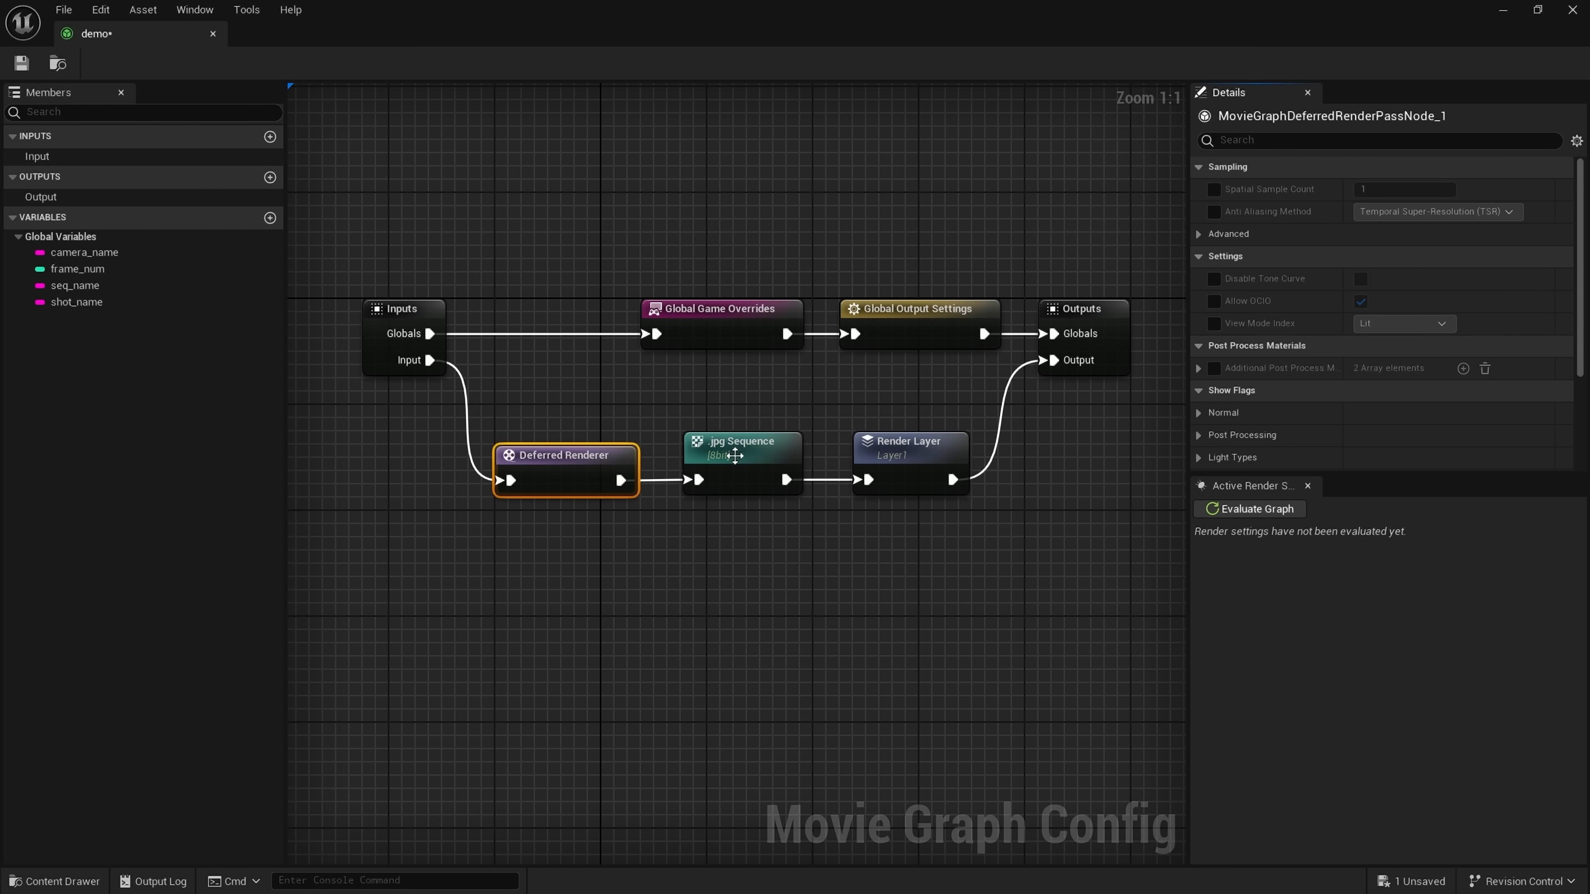
pyautogui.click(735, 456)
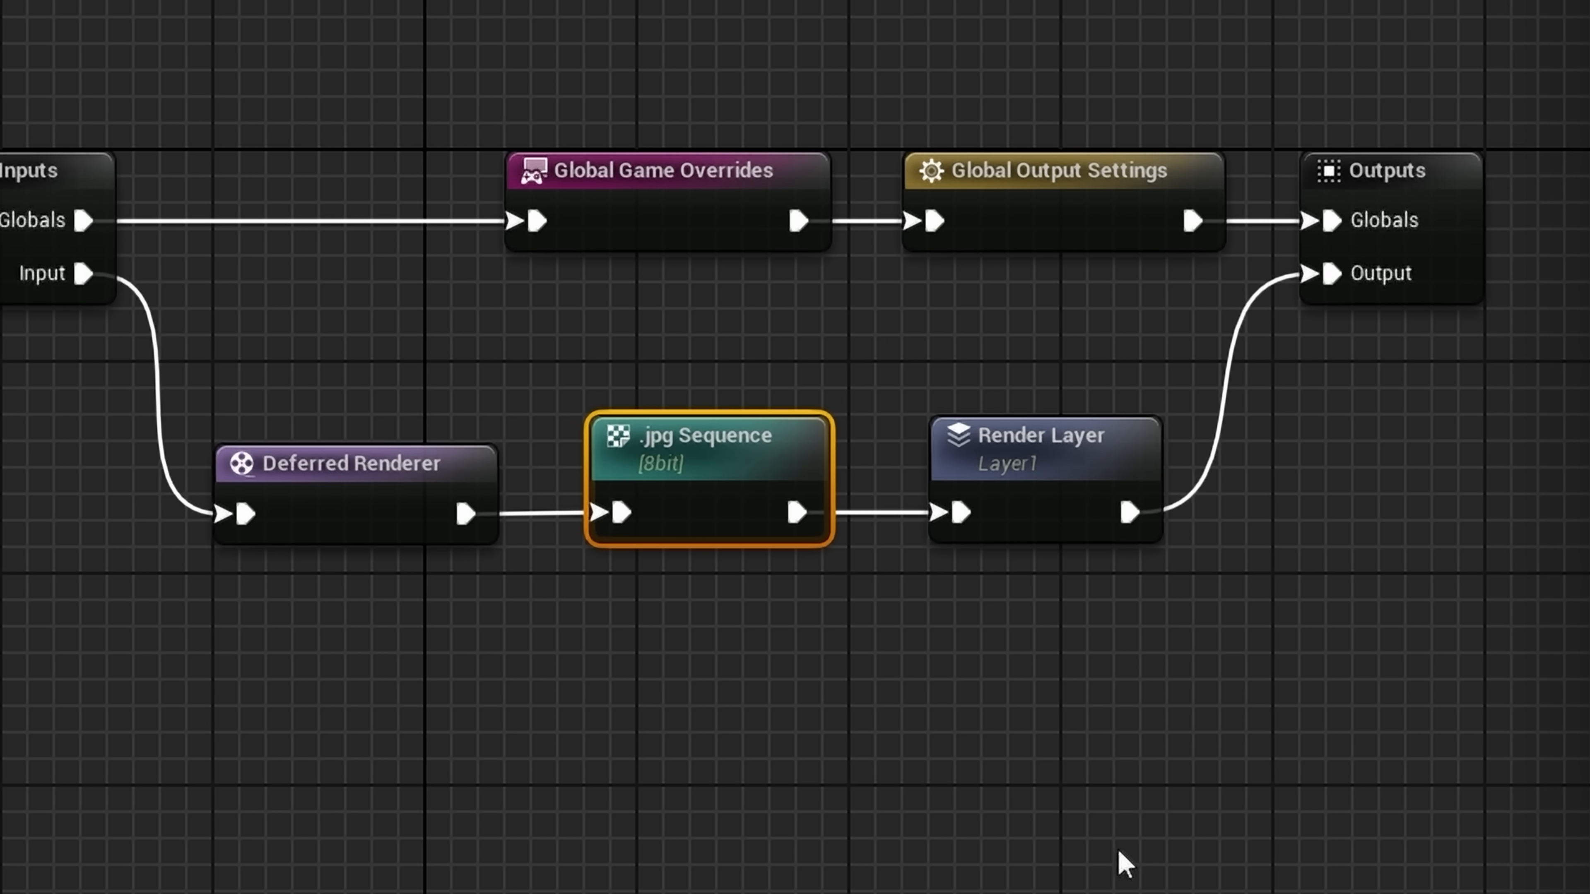
pyautogui.click(1025, 467)
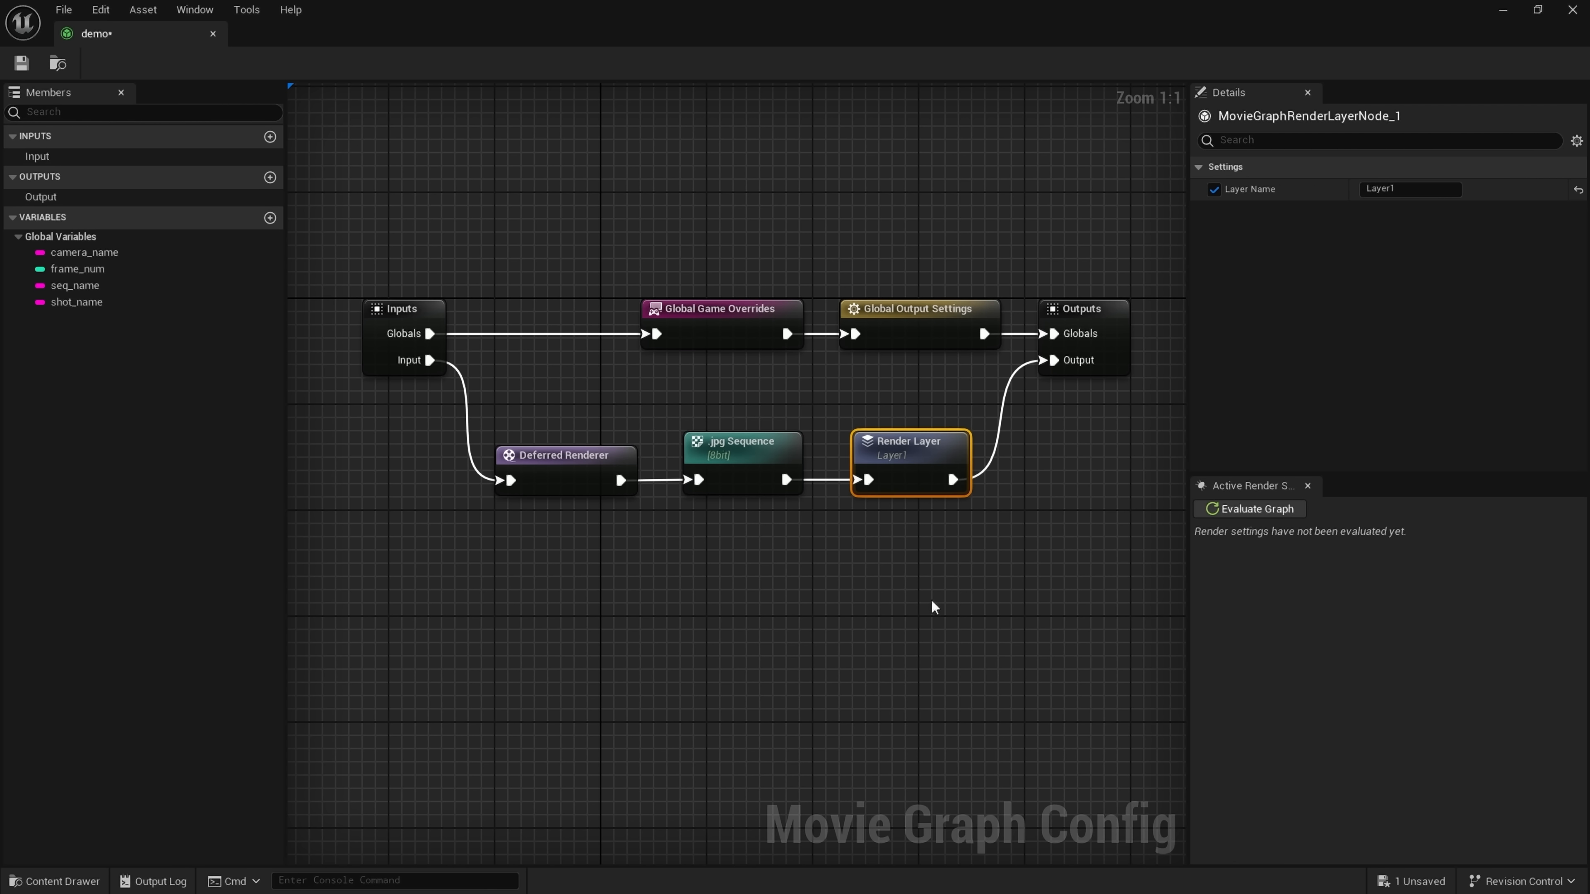
# - Browse the node types that can be added to the graph, from Conditionals and Global Variables to Output Type and Rendering
pyautogui.scroll(-1, 933, 607)
pyautogui.moveTo(934, 608); pyautogui.dragTo(868, 524, button='right')
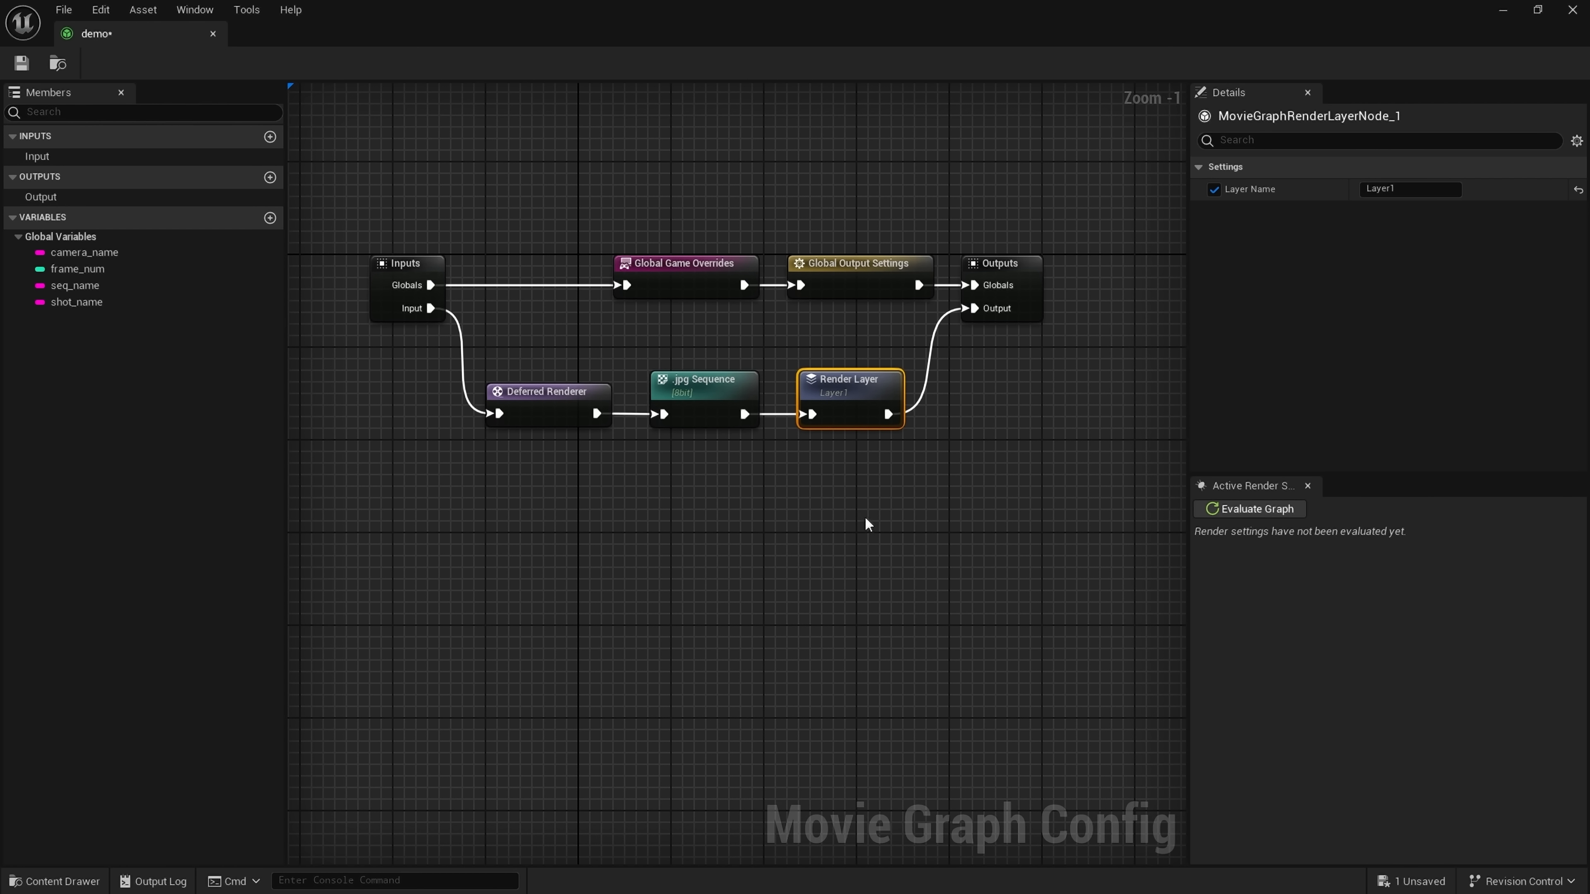
pyautogui.rightClick(821, 495)
pyautogui.click(833, 529)
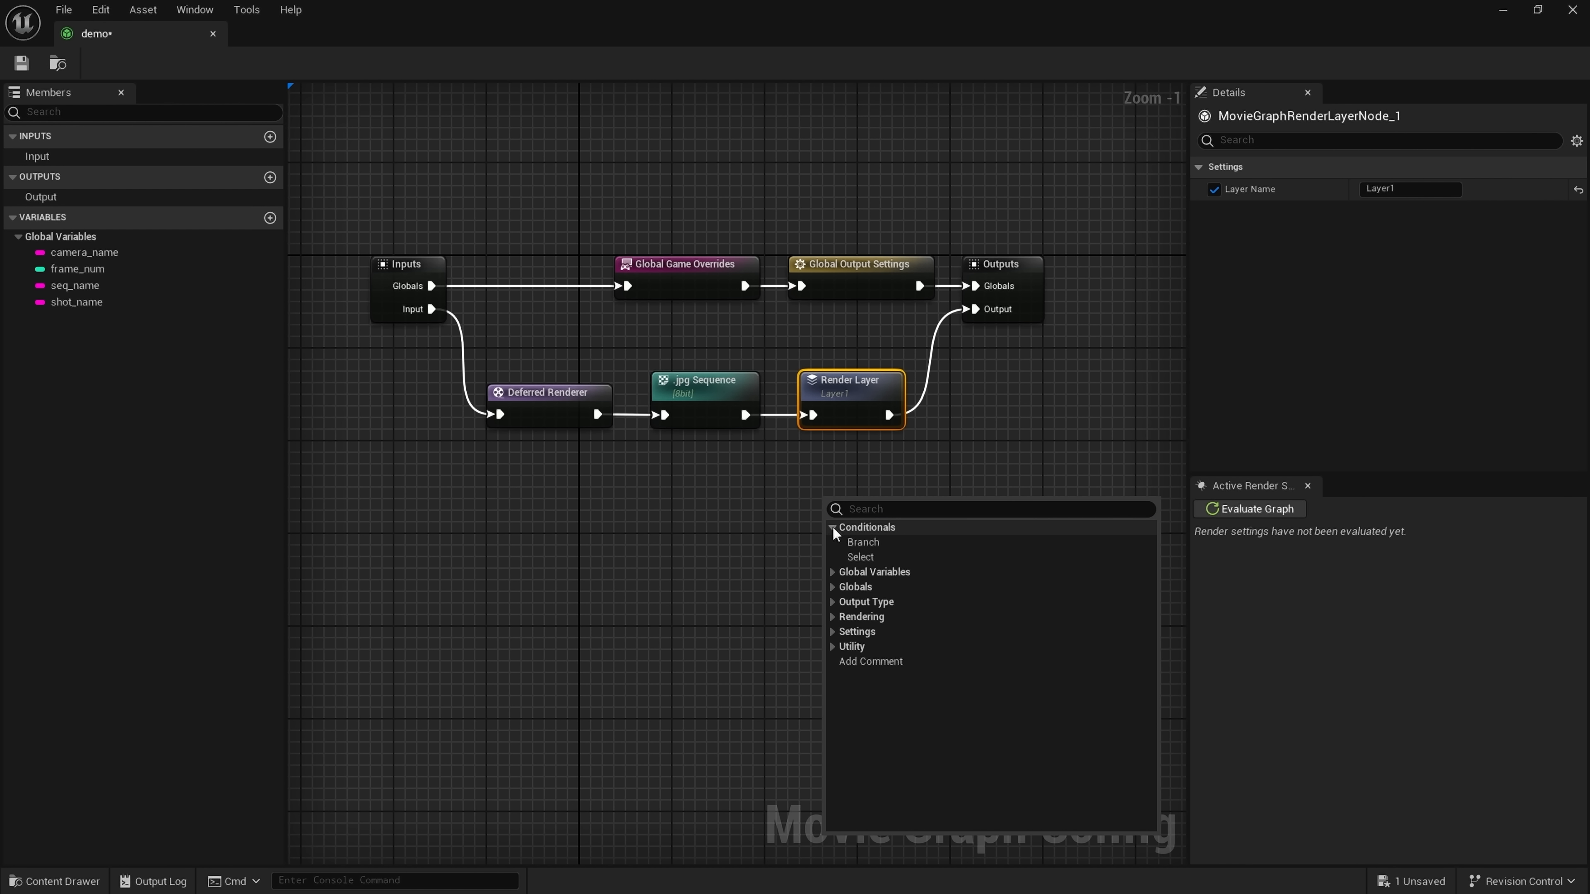
pyautogui.click(833, 528)
pyautogui.click(834, 543)
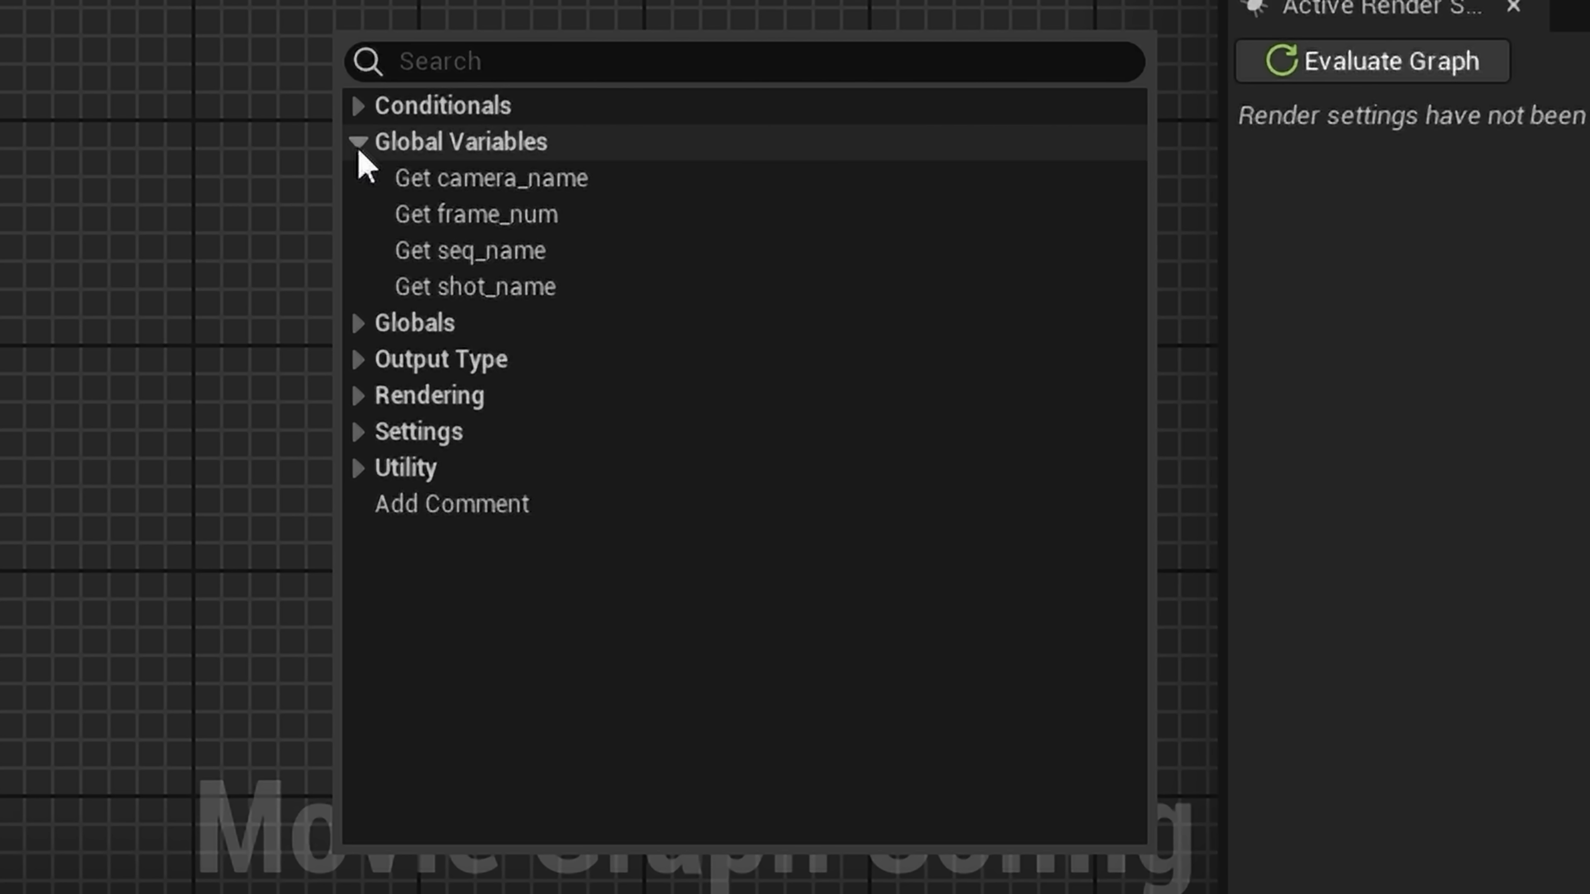
pyautogui.click(358, 149)
pyautogui.click(358, 183)
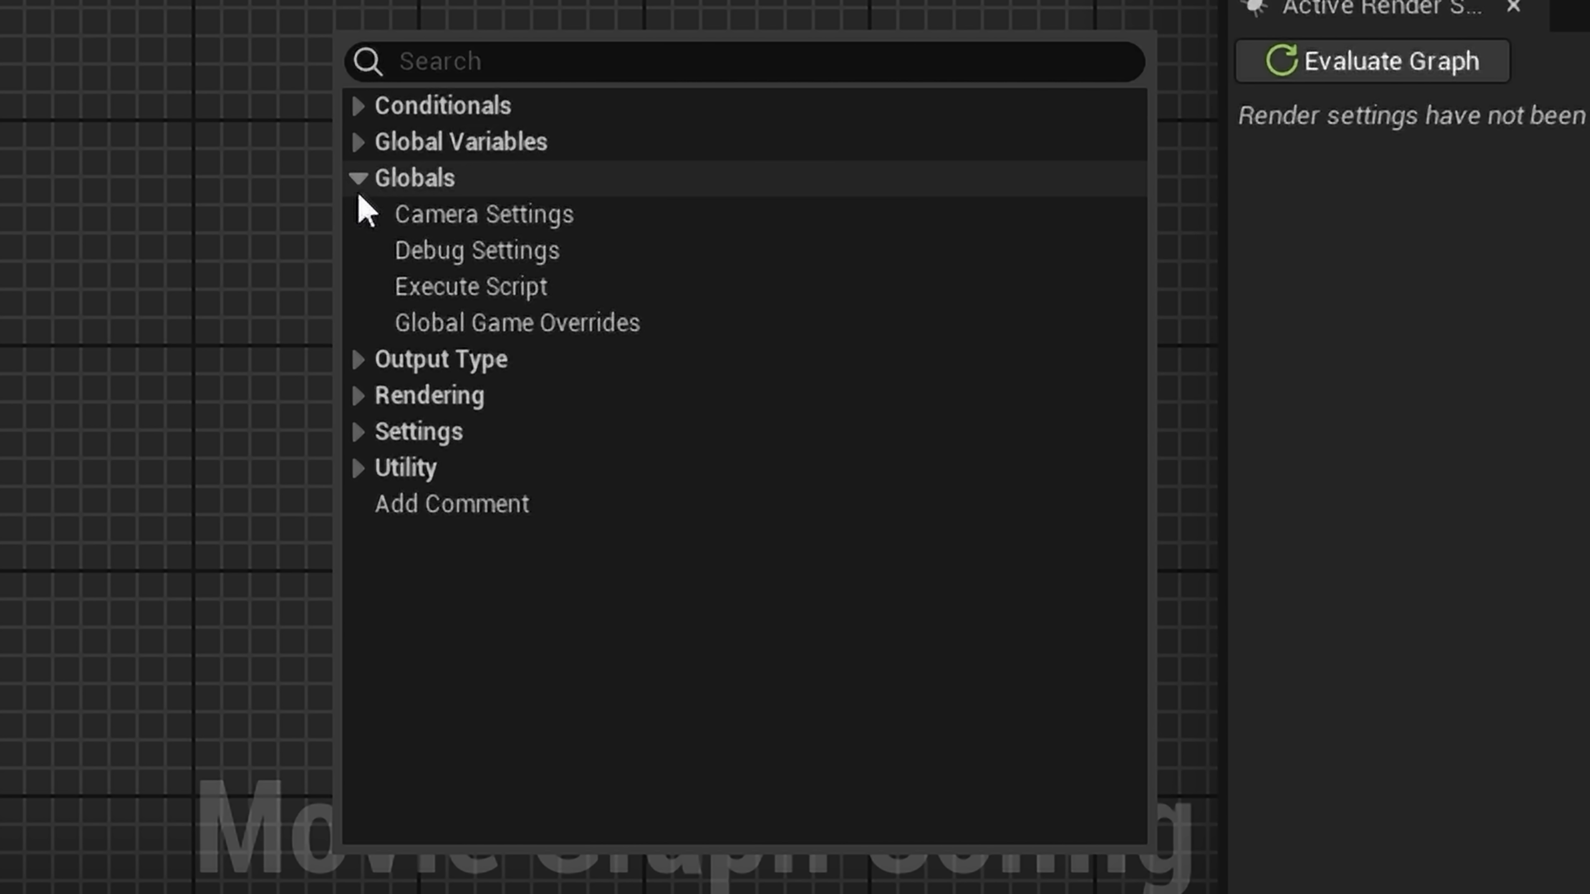
pyautogui.click(359, 180)
pyautogui.click(359, 215)
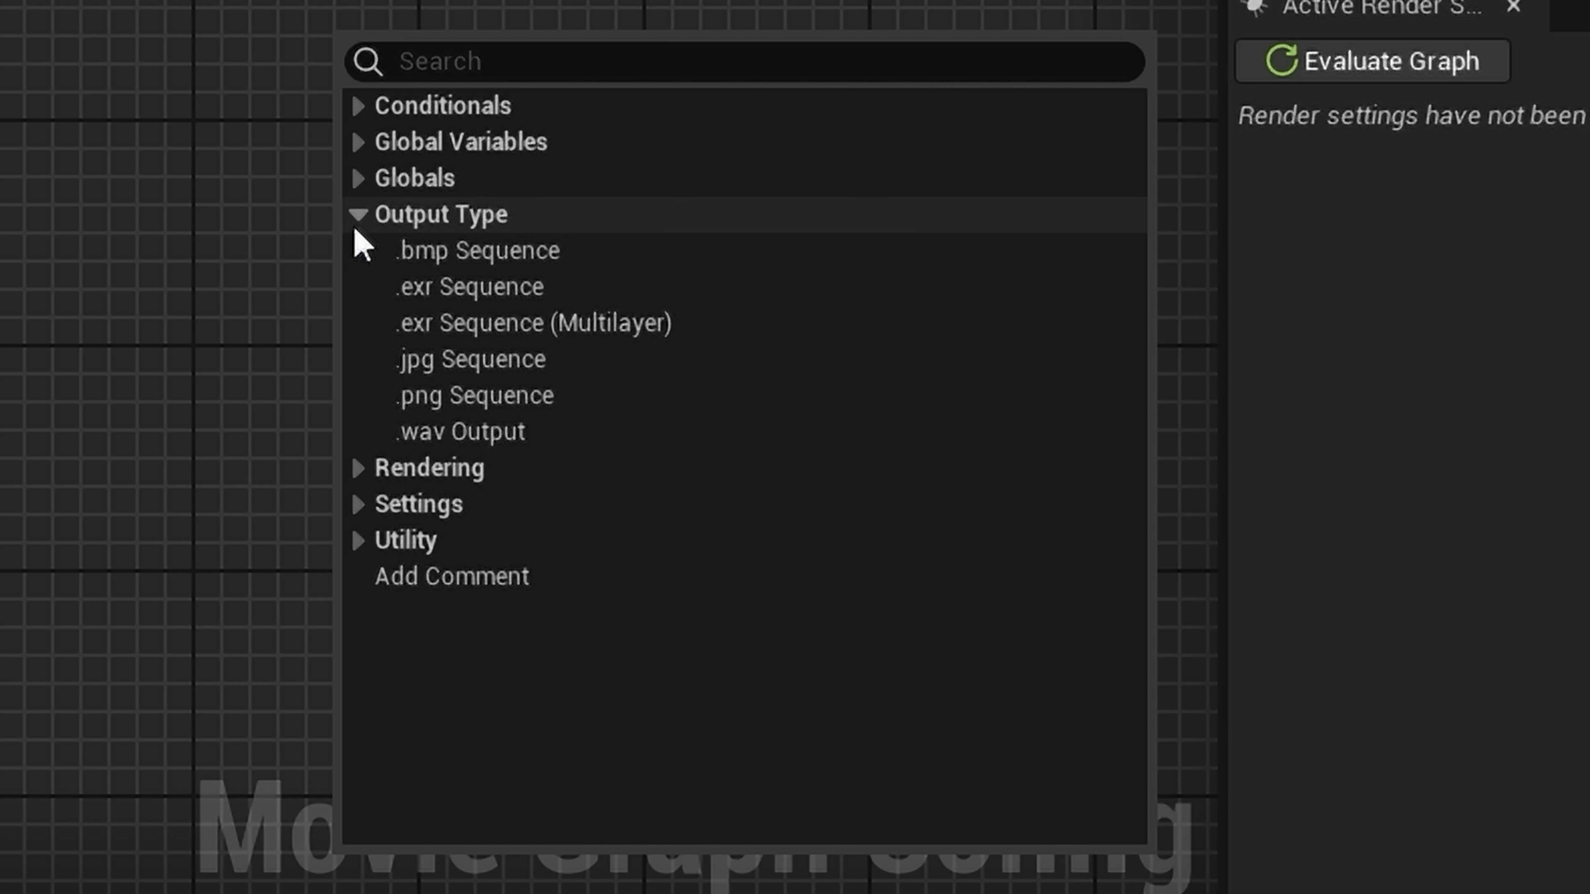
pyautogui.click(358, 215)
pyautogui.click(359, 253)
pyautogui.click(358, 253)
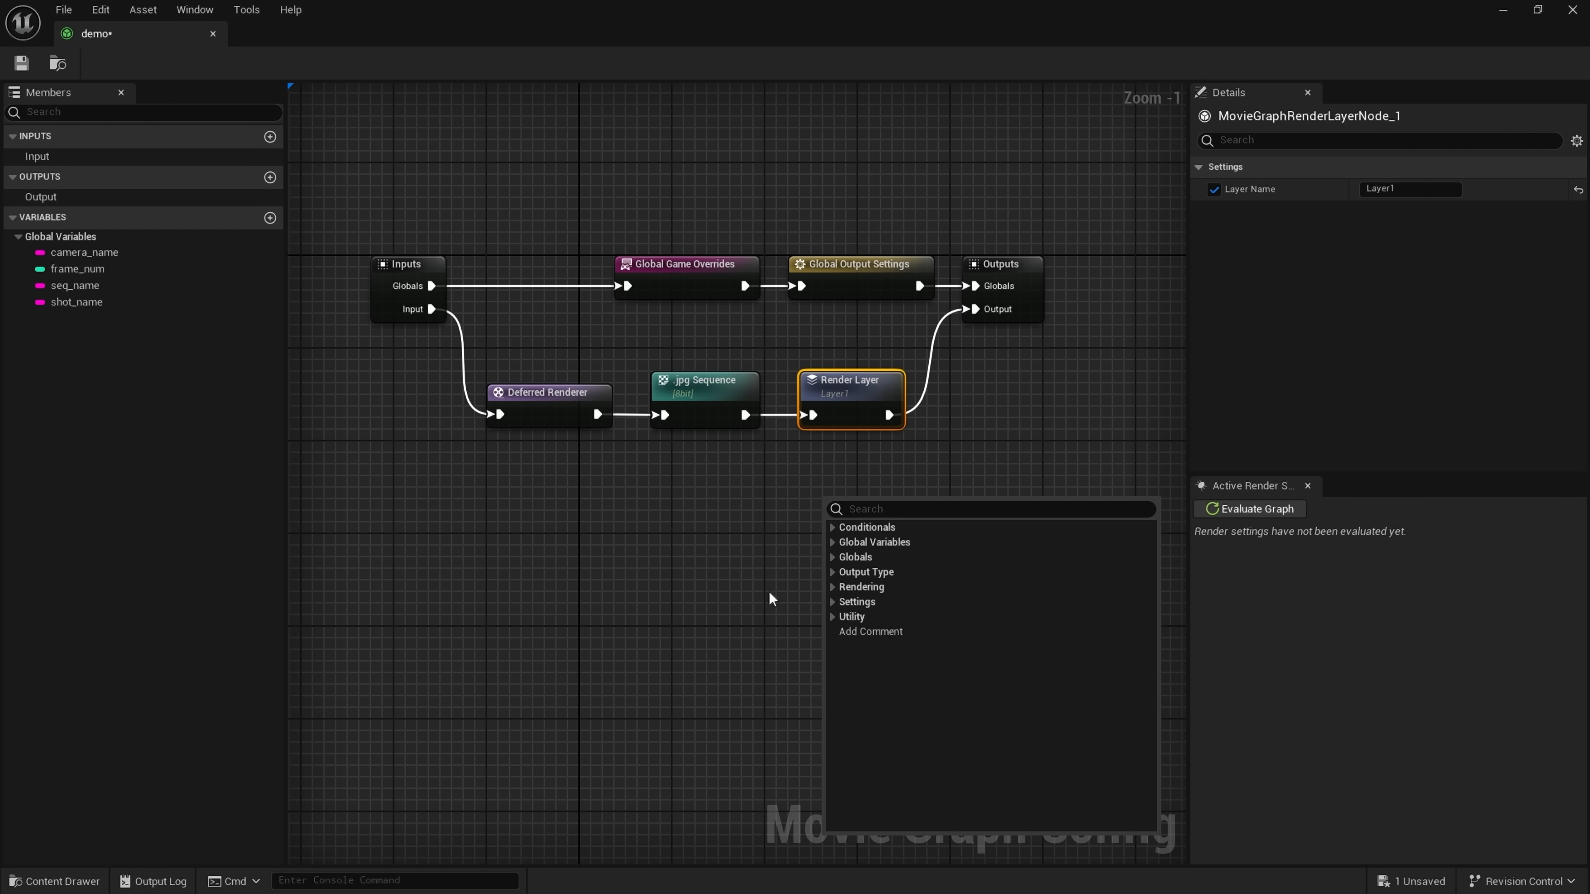
pyautogui.click(772, 599)
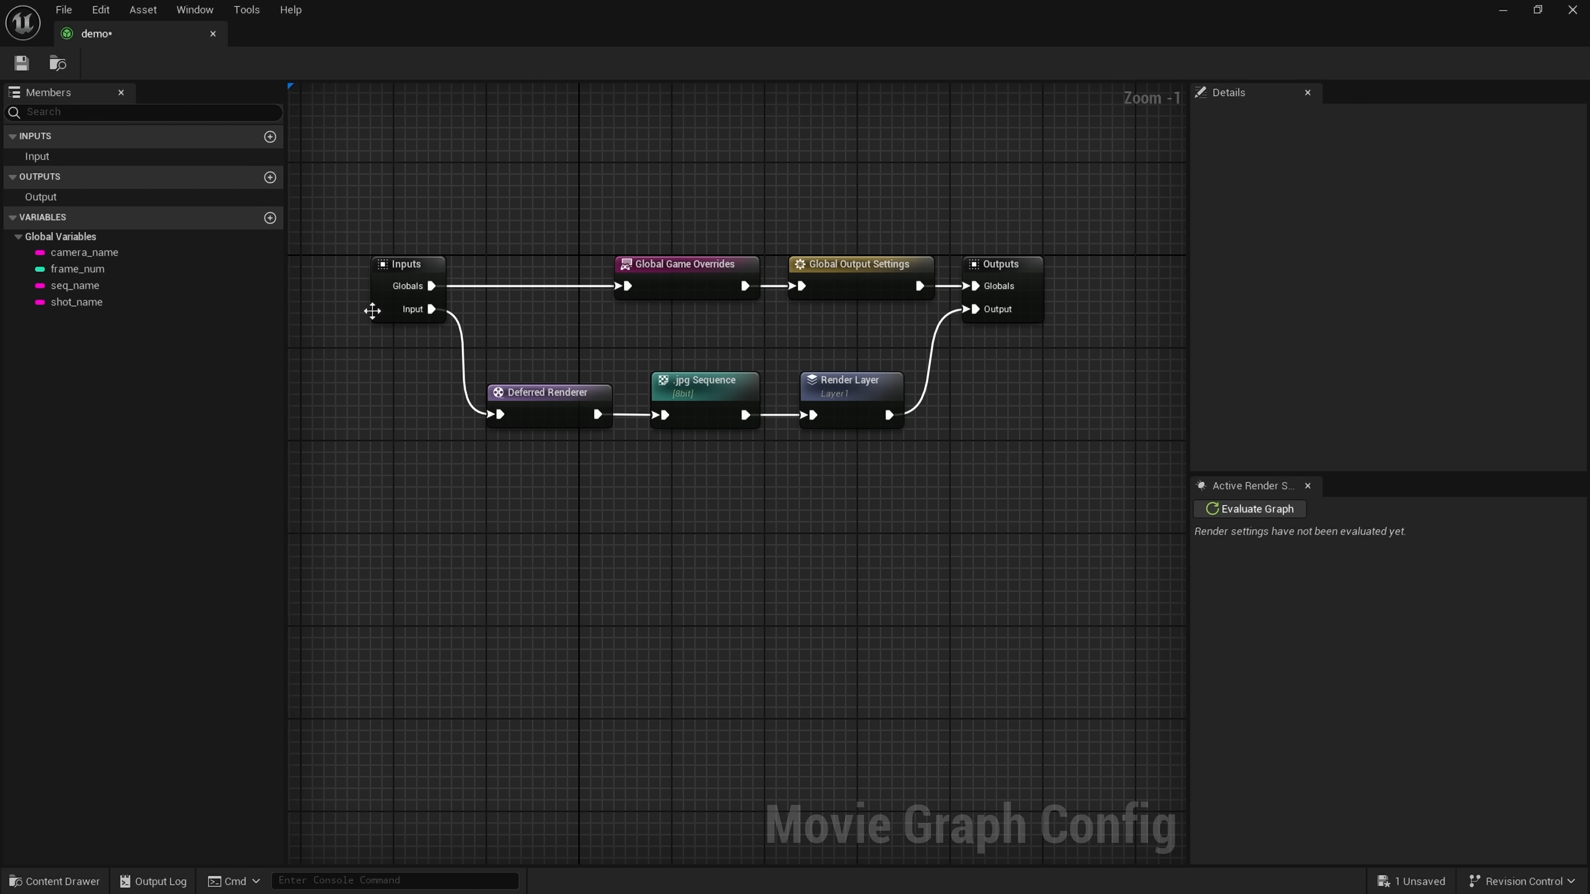
# - Inspect the global variables camera_name, frame_num and seq_name one by one
pyautogui.click(116, 240)
pyautogui.click(117, 255)
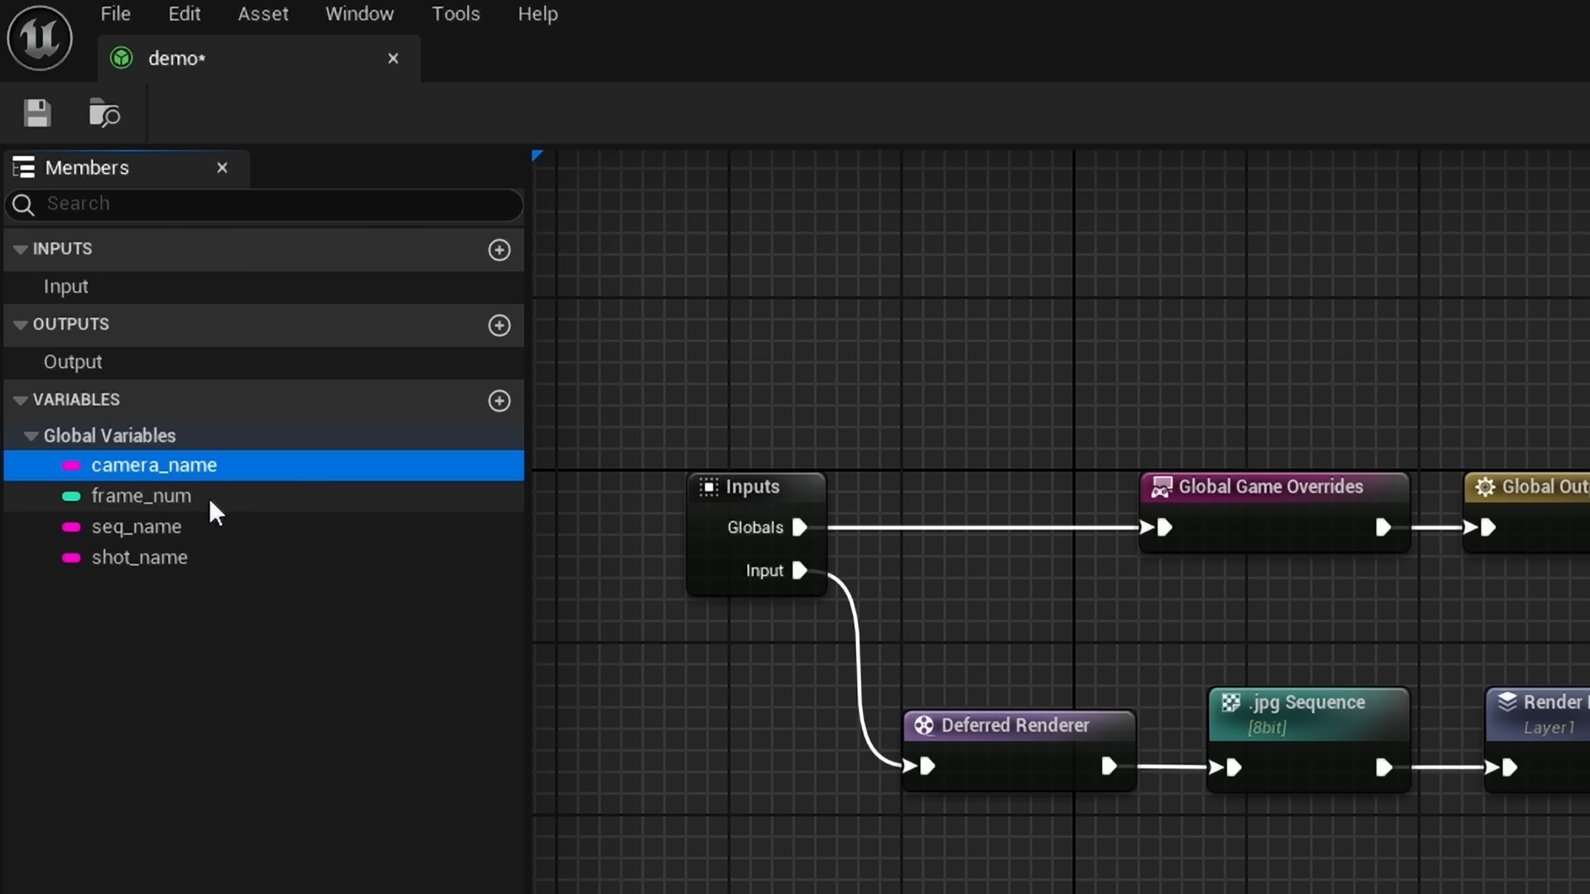
pyautogui.click(209, 501)
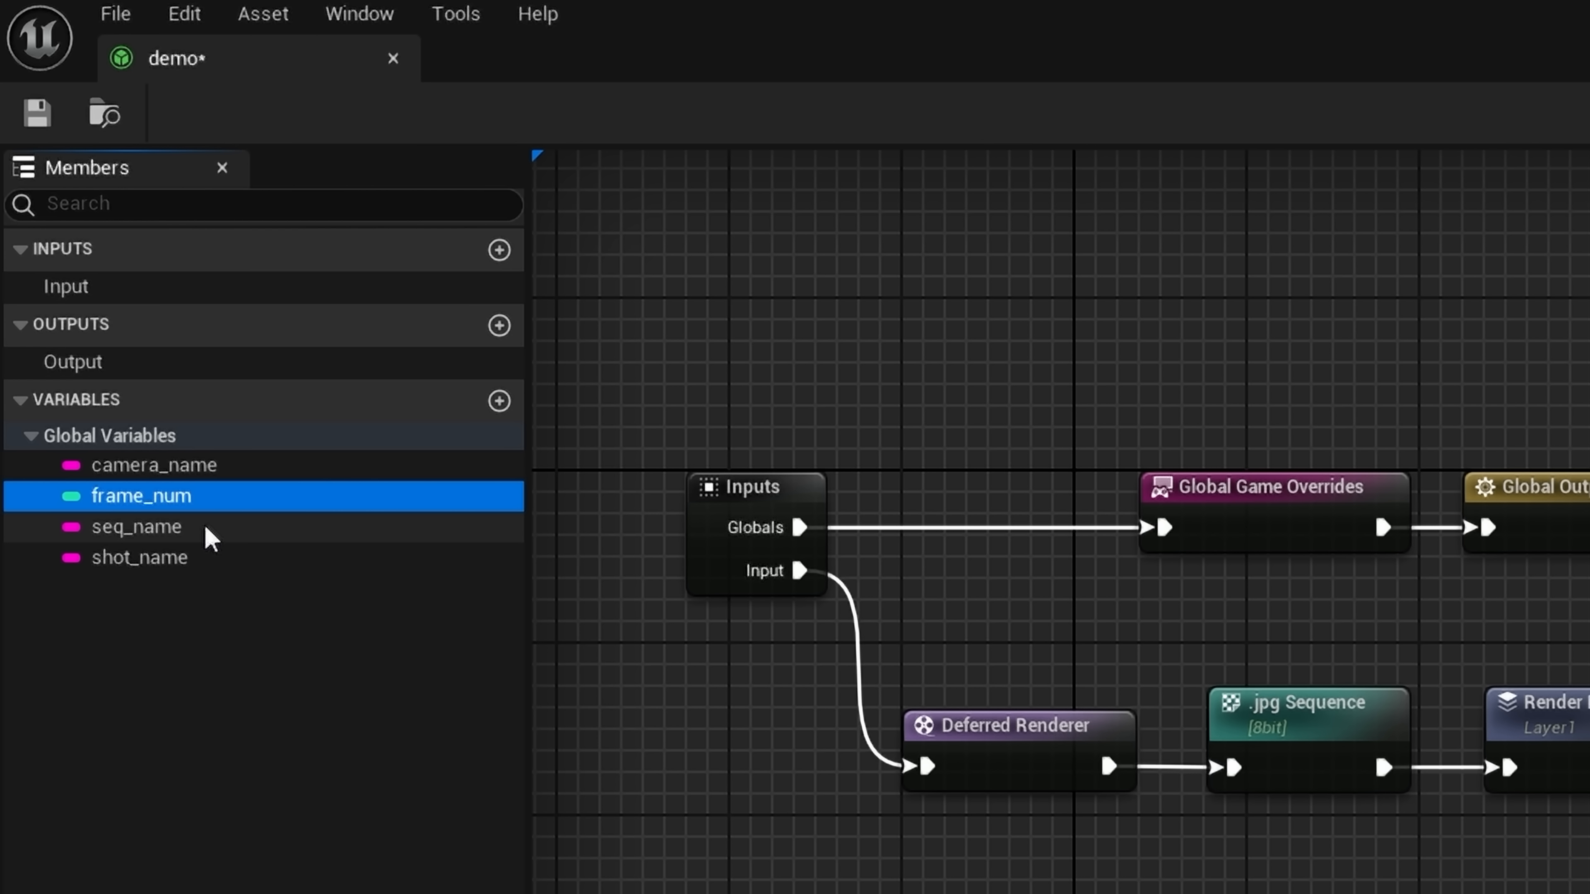
pyautogui.click(210, 537)
# - Place a getter node for the shot_name global variable, check which nodes its output can connect to, and delete it
pyautogui.click(199, 560)
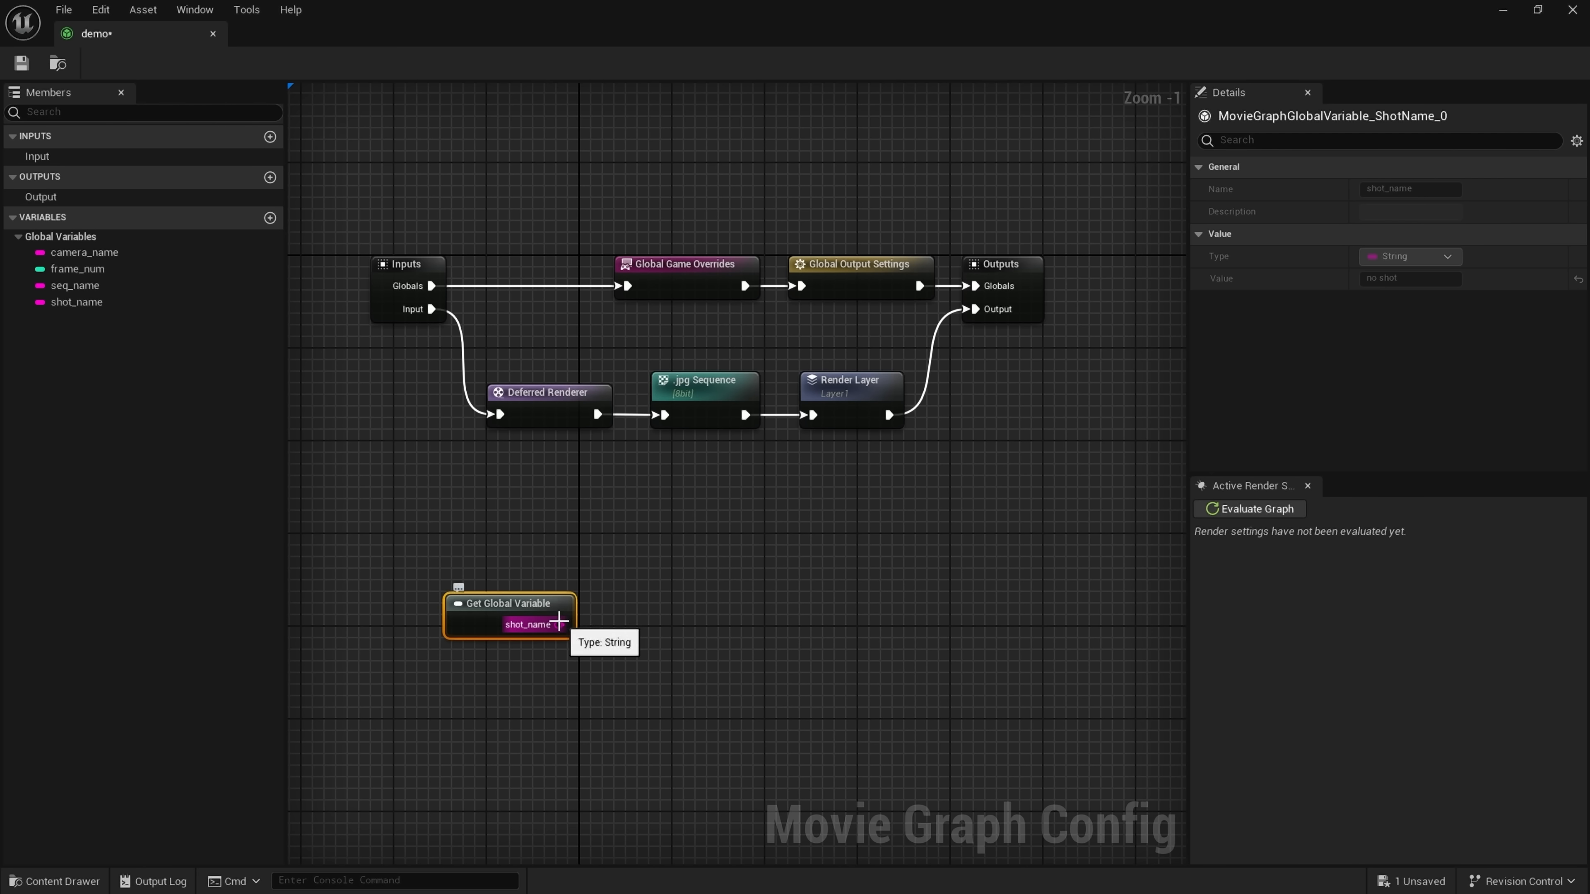
pyautogui.moveTo(559, 625); pyautogui.dragTo(712, 609)
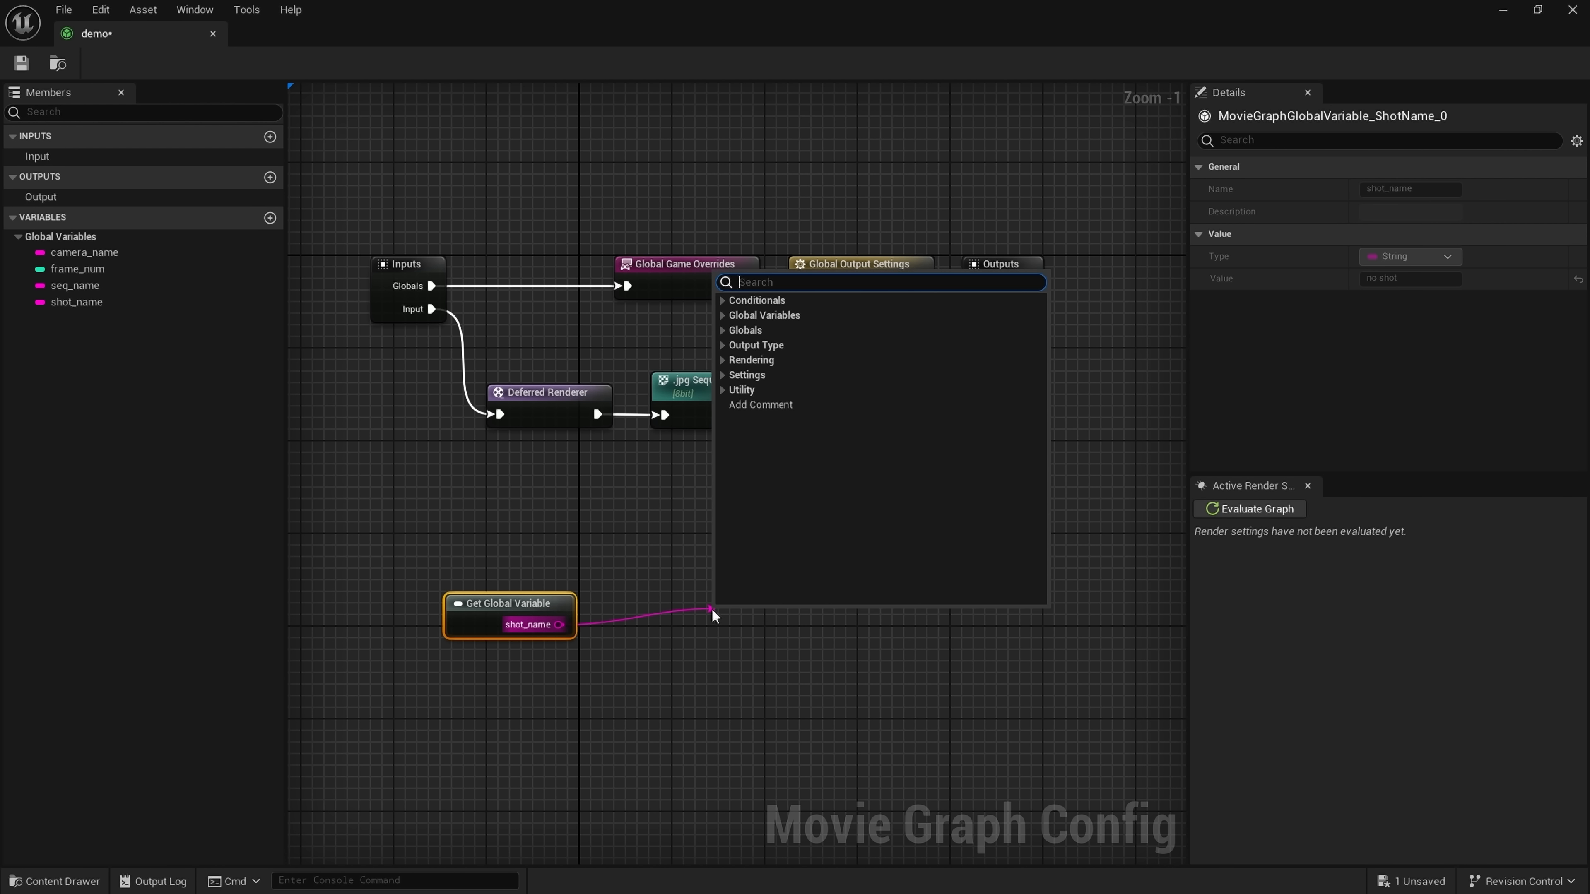
pyautogui.click(595, 564)
pyautogui.click(464, 604)
pyautogui.press('Delete')
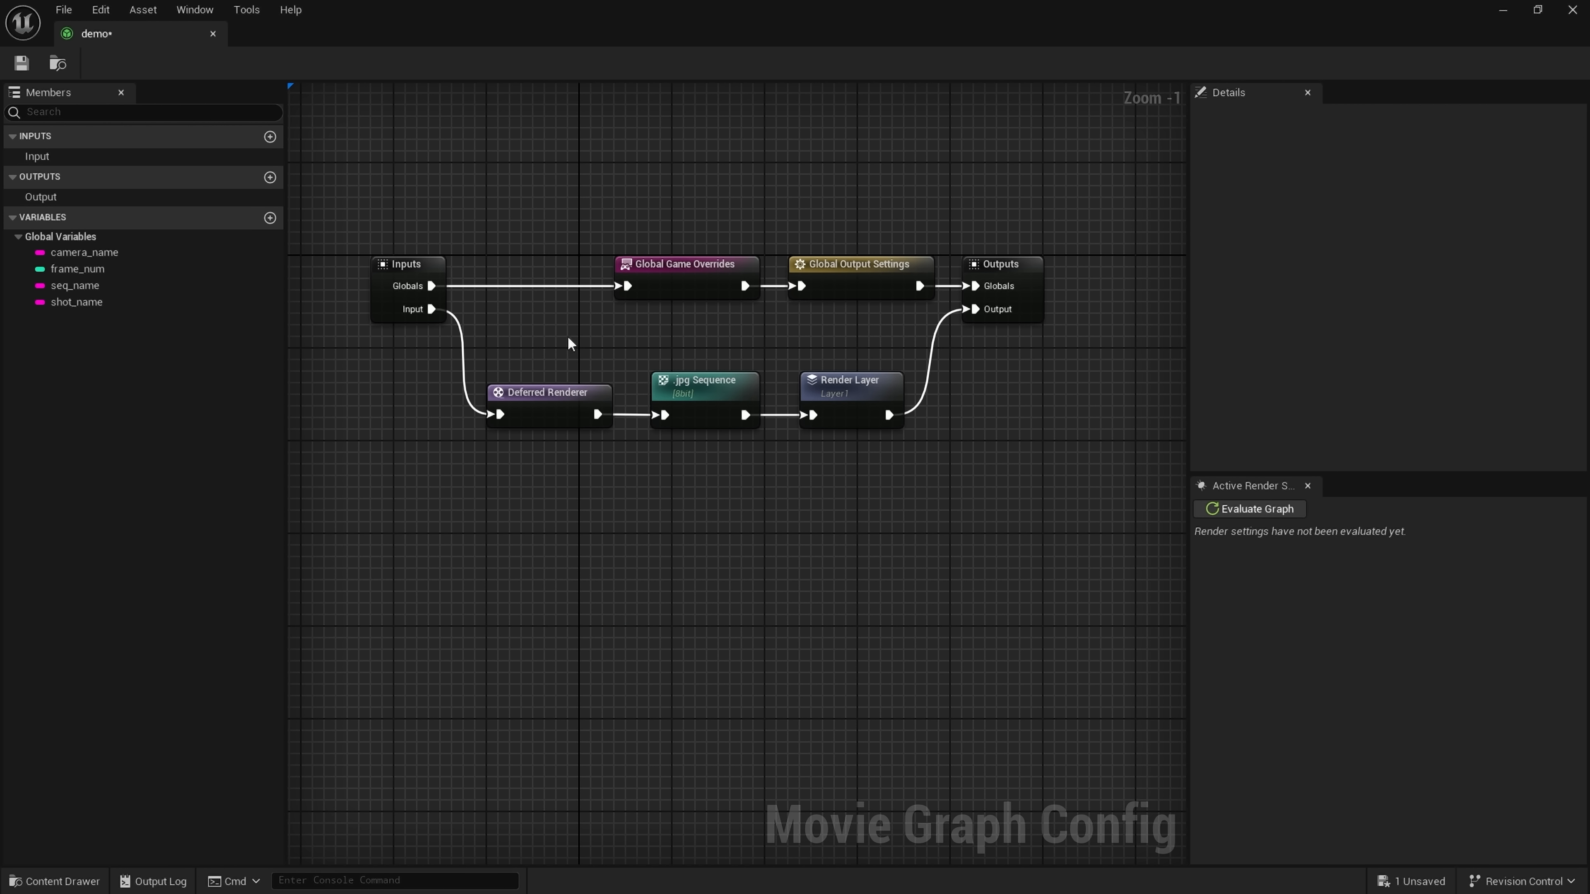
# - Add a user variable named use4k to the graph and set its type to Boolean
pyautogui.click(271, 220)
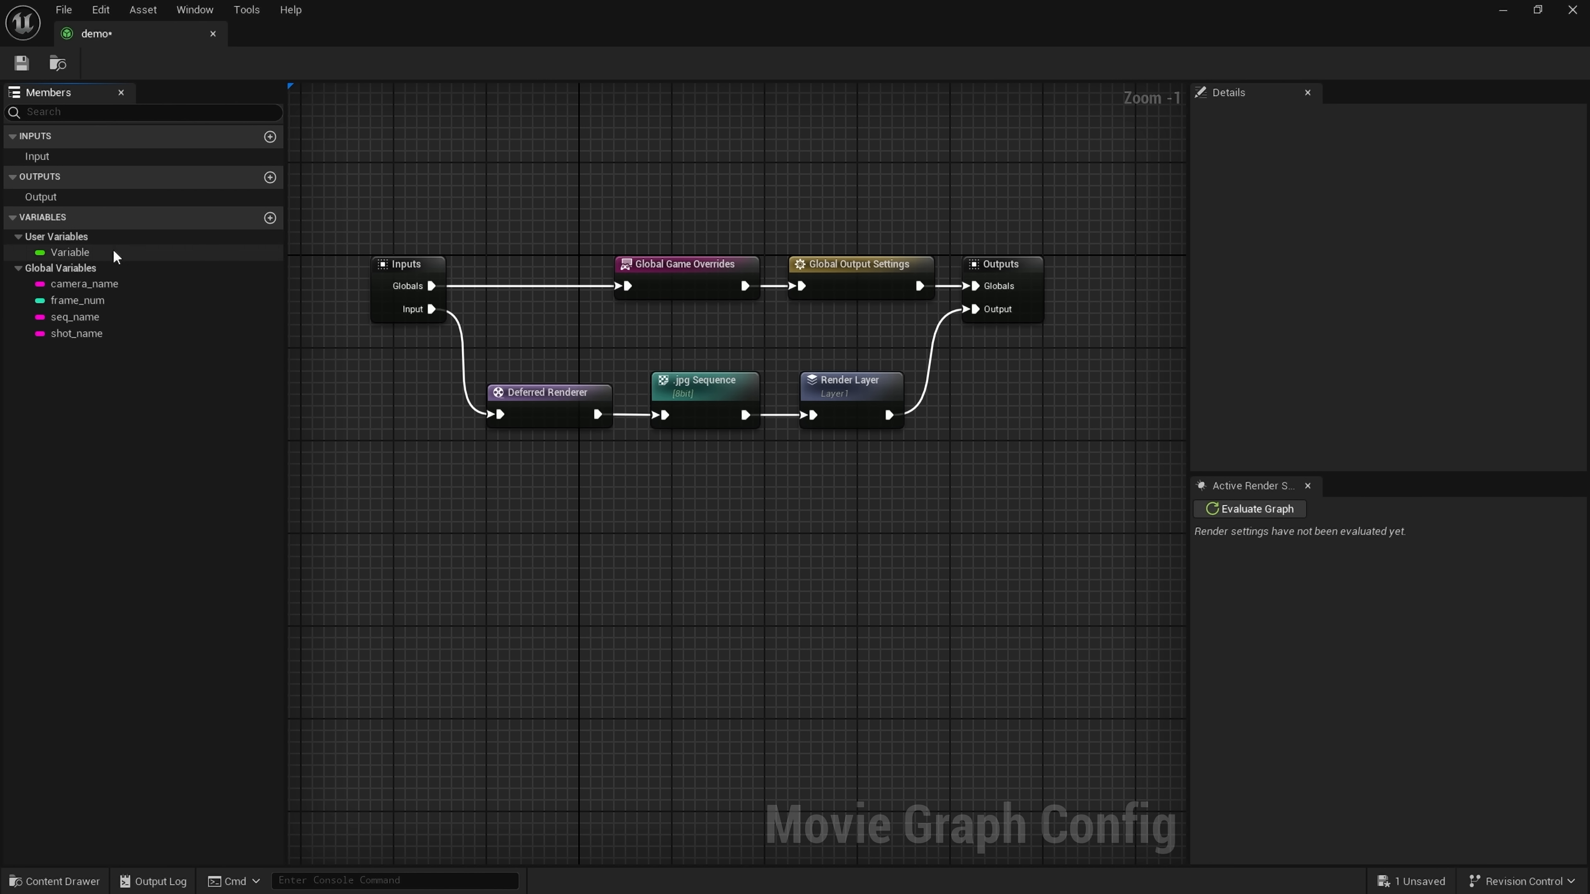
pyautogui.click(69, 253)
pyautogui.click(1405, 190)
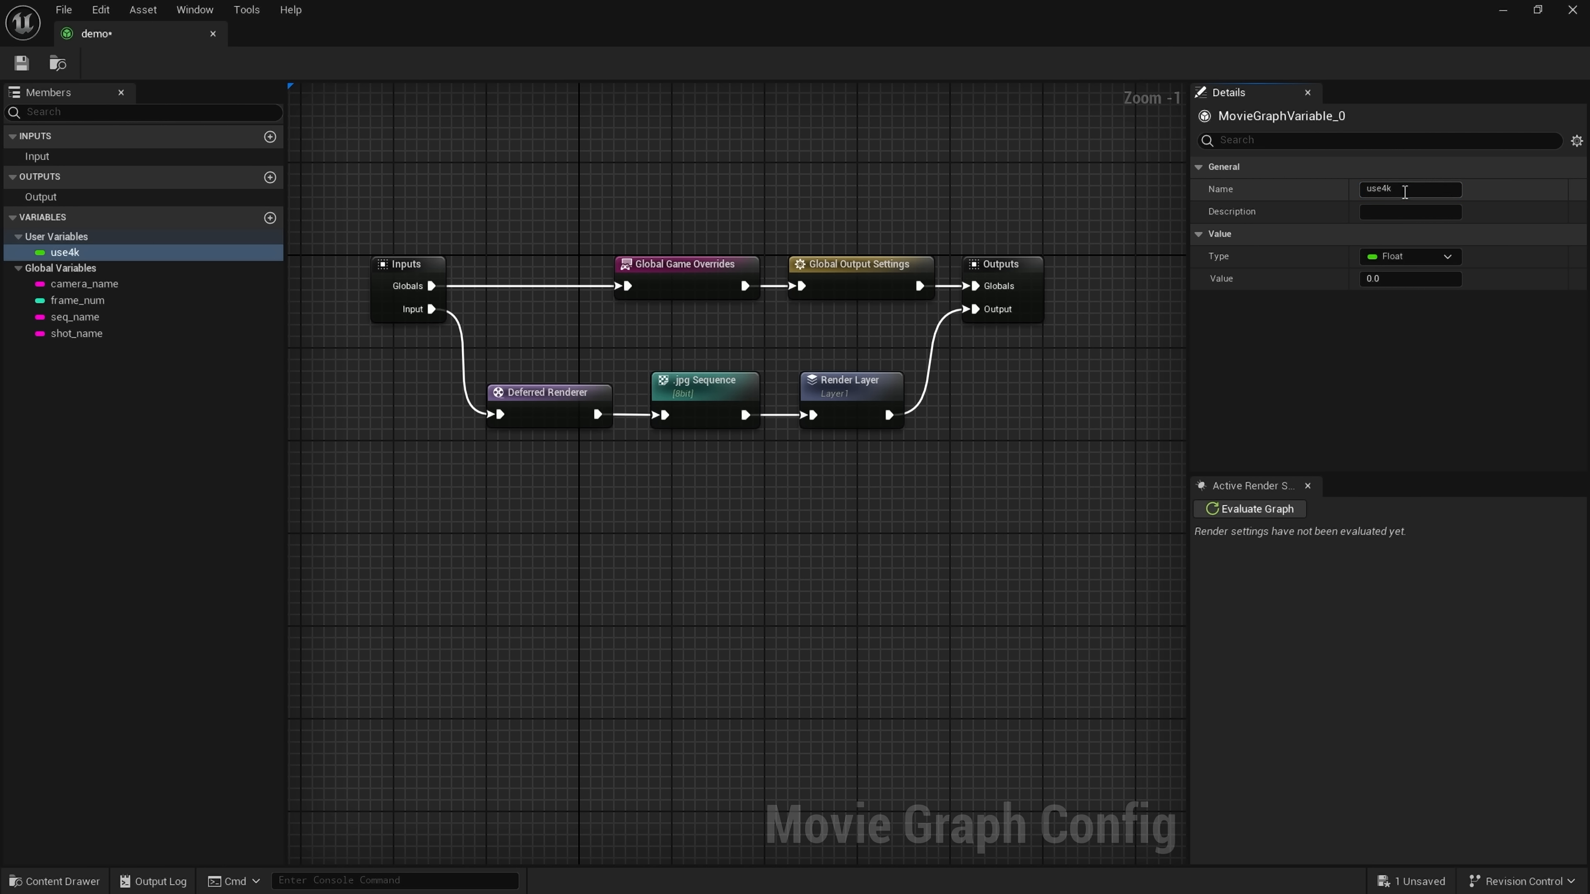
pyautogui.click(1408, 256)
pyautogui.click(1413, 310)
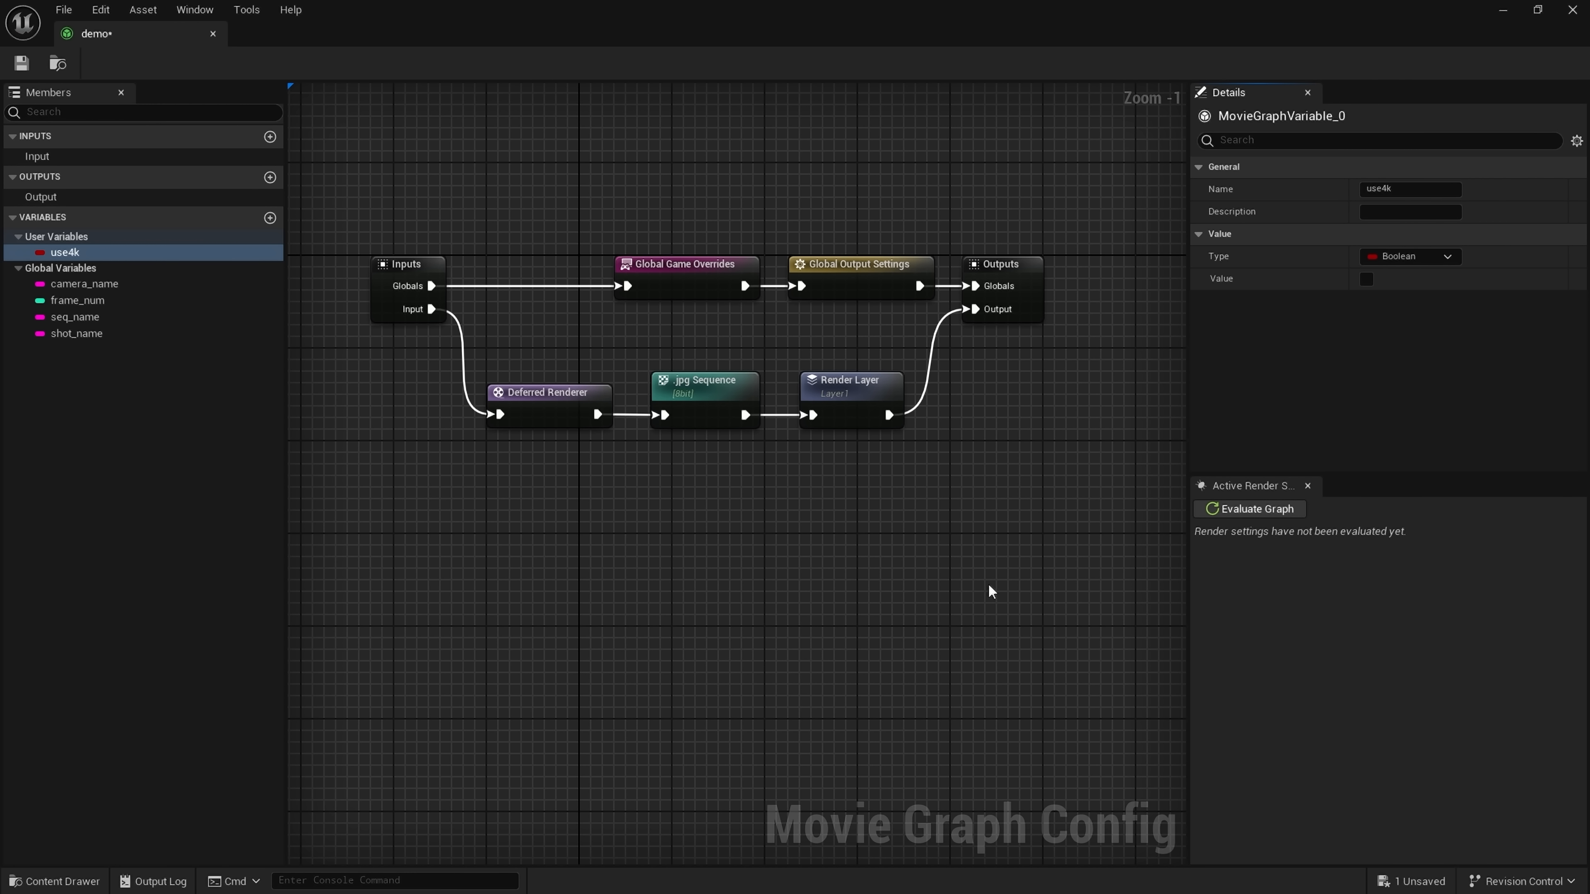
# - Save the demo graph and evaluate it to list its active render settings
pyautogui.click(21, 63)
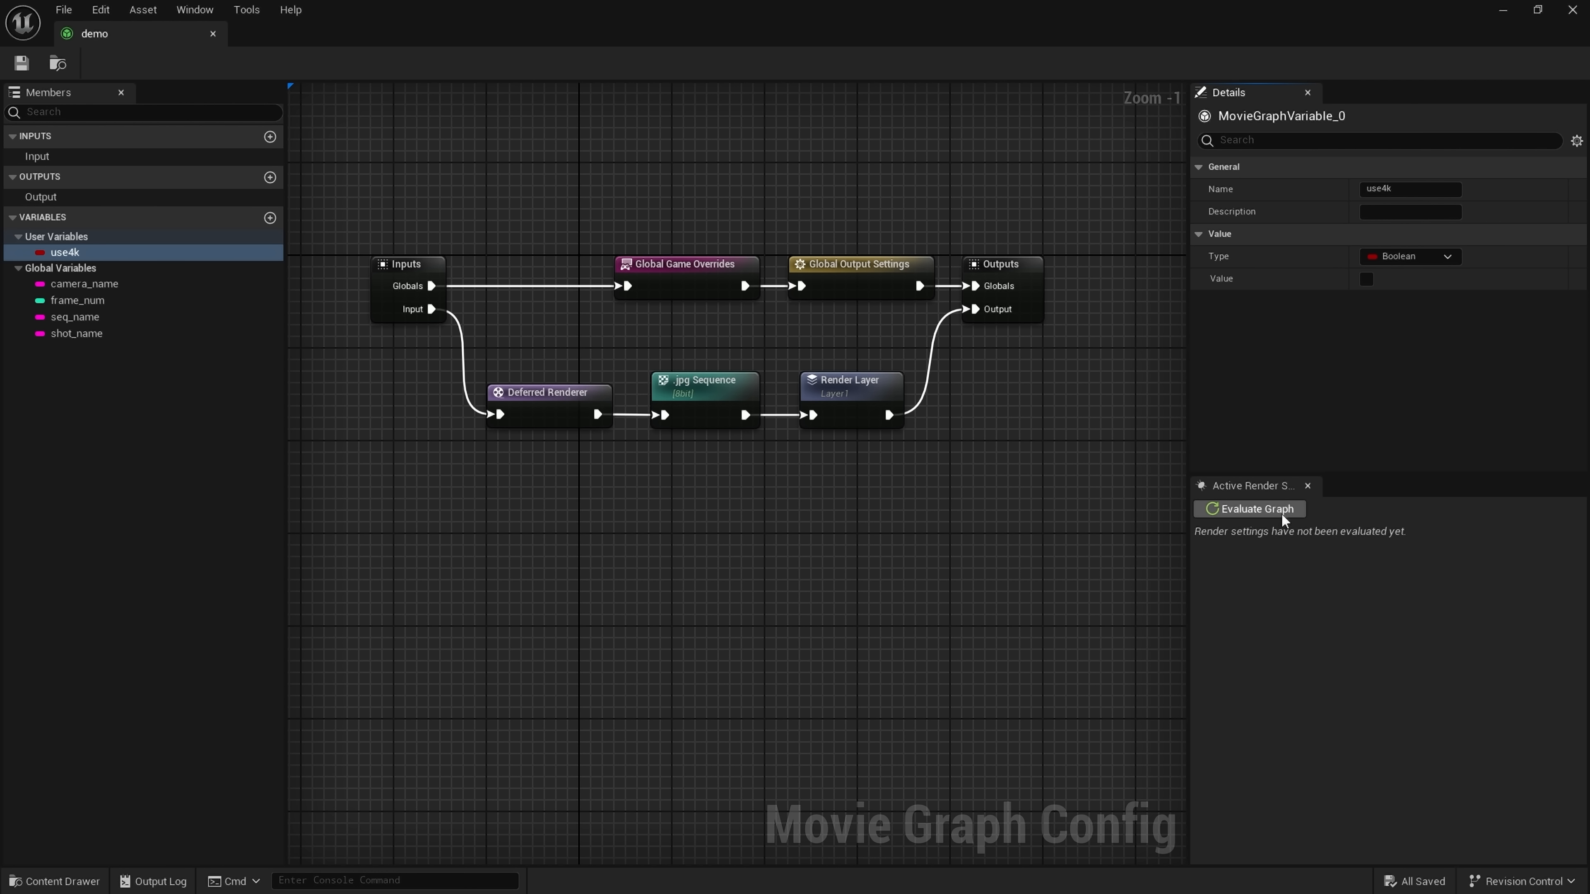
pyautogui.click(1256, 509)
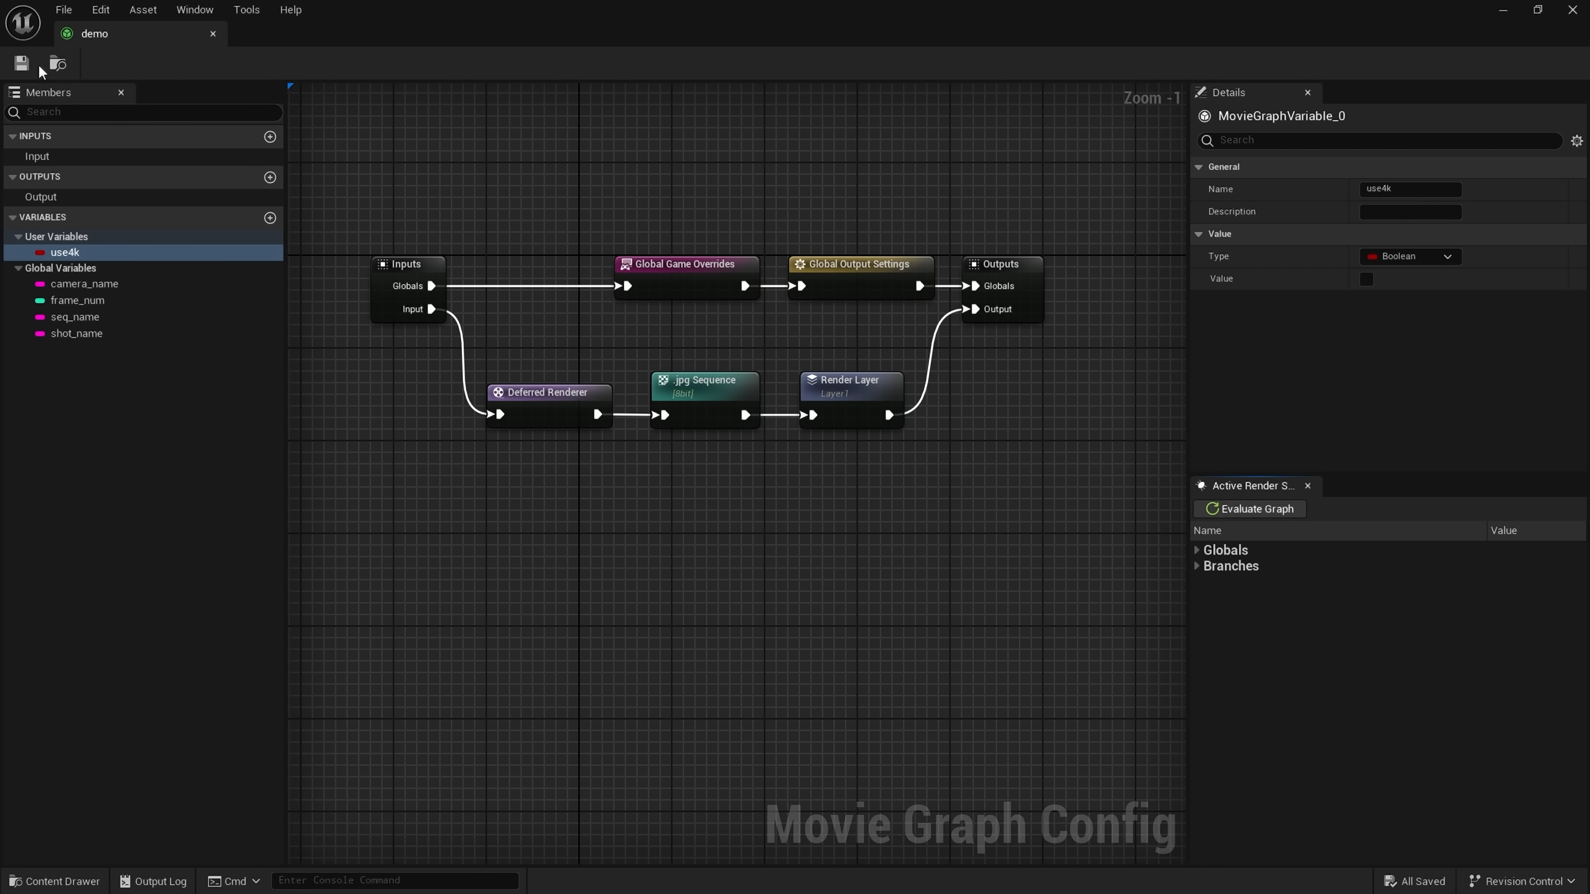
pyautogui.moveTo(586, 635); pyautogui.dragTo(663, 685, button='right')
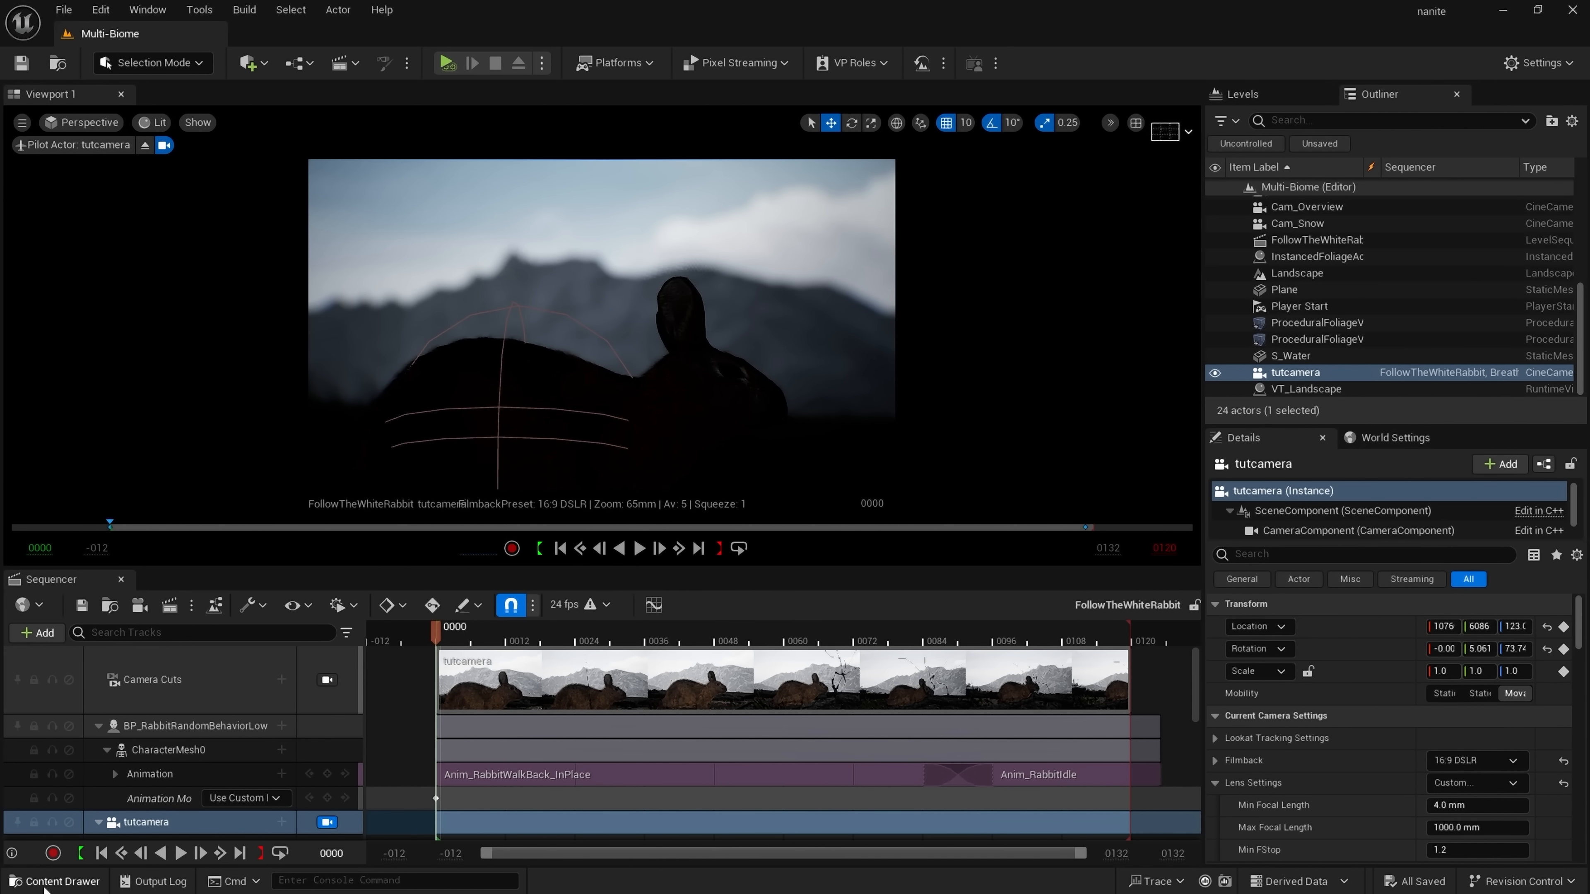
# - Open the 4k Movie Render Graph asset from the Cinematics folder and look over its grouped node overview
pyautogui.click(45, 883)
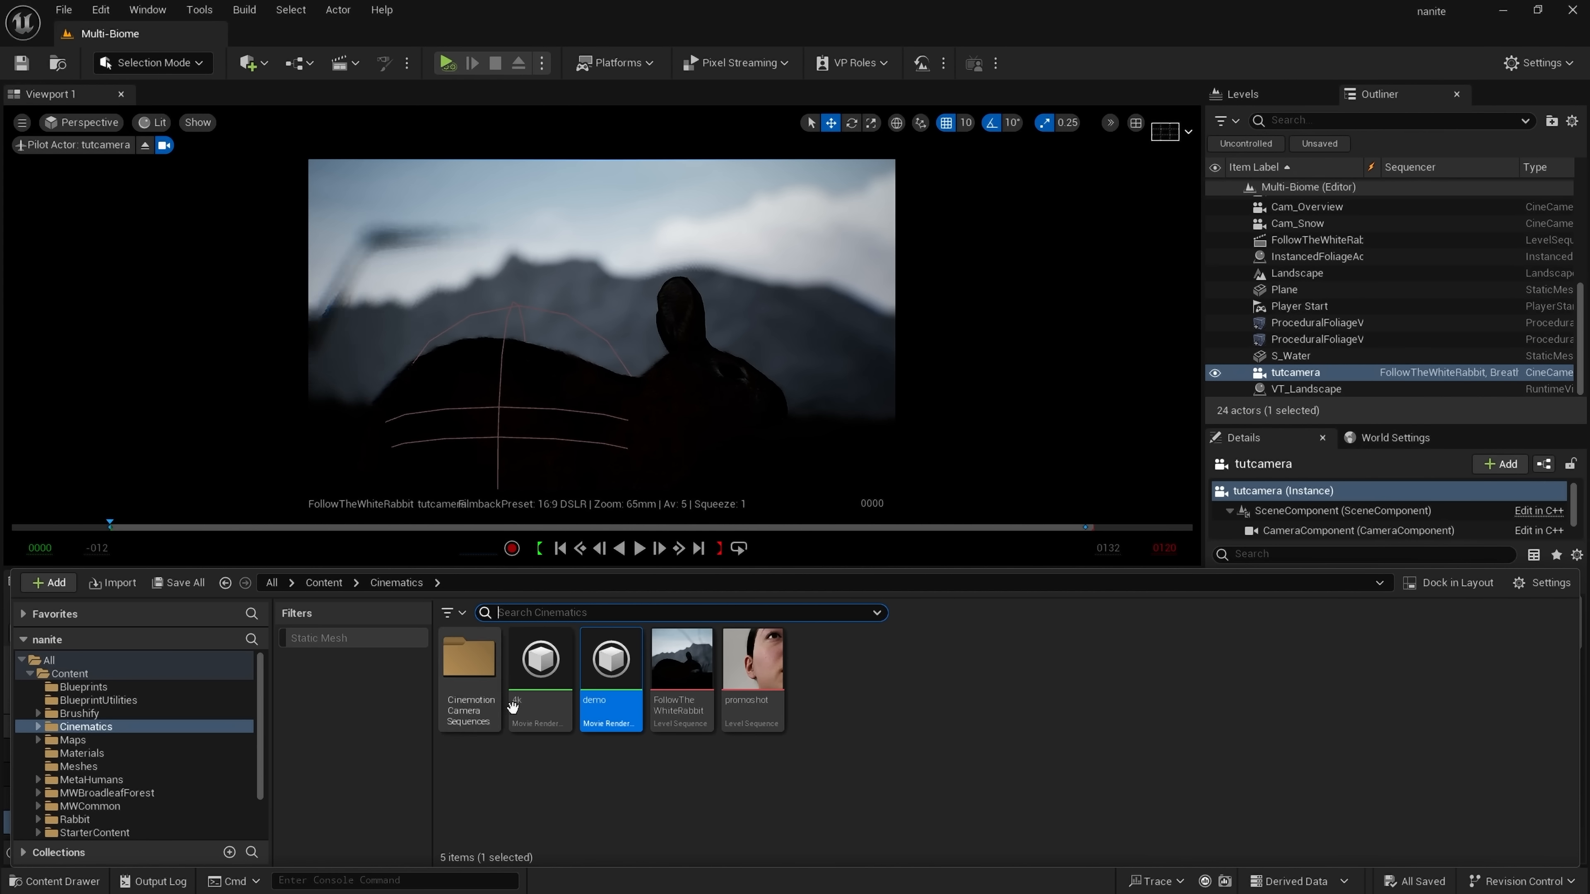
pyautogui.doubleClick(555, 702)
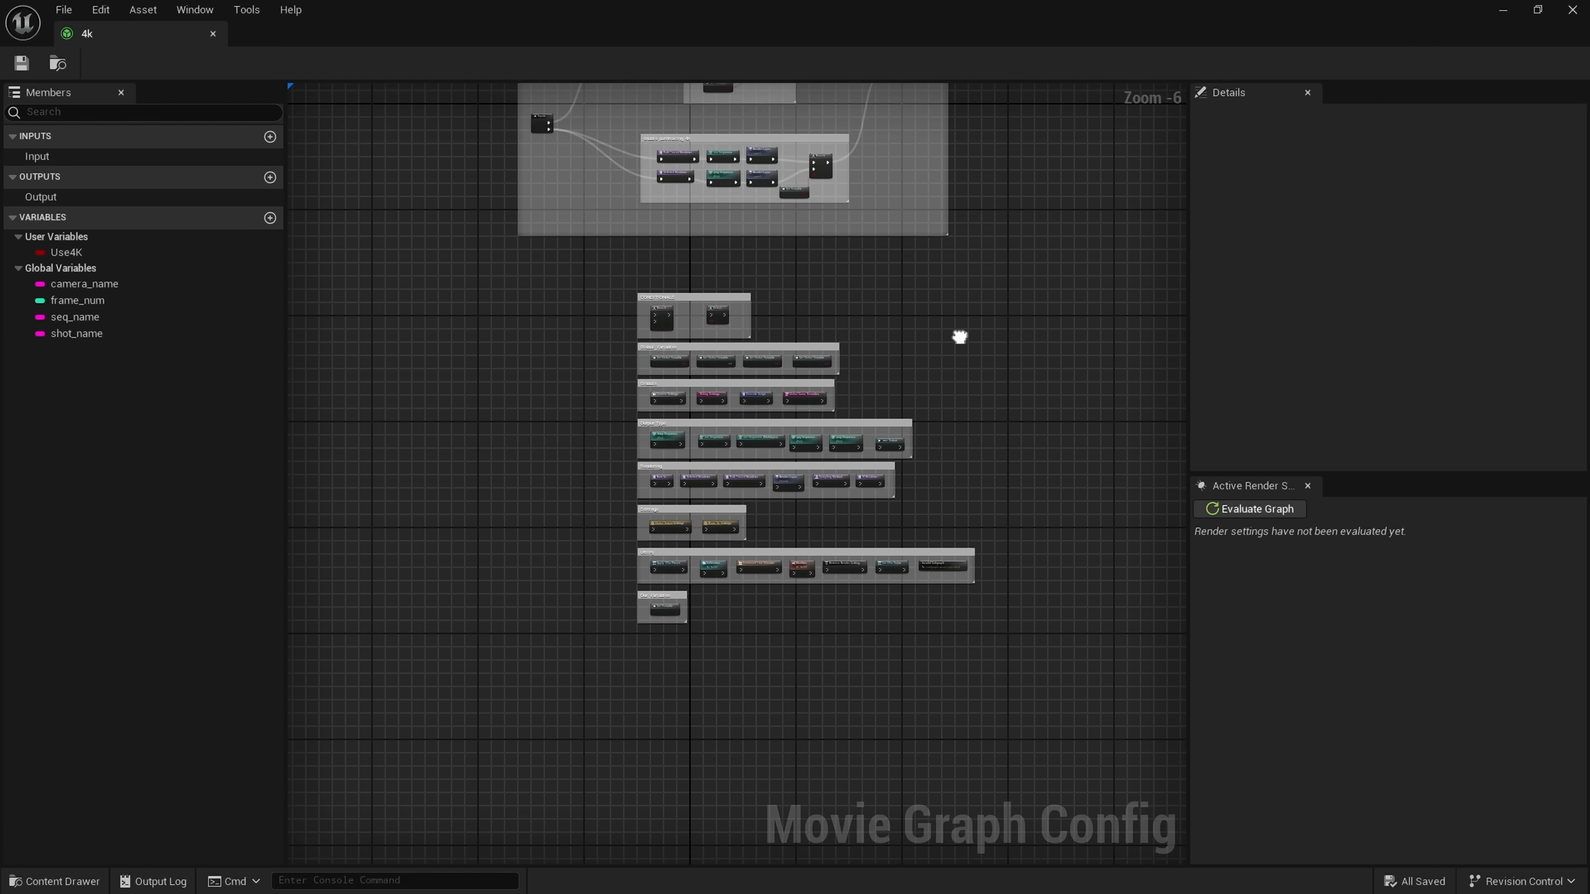
pyautogui.scroll(2, 957, 330)
pyautogui.scroll(-1, 994, 390)
pyautogui.moveTo(993, 390); pyautogui.dragTo(1047, 291, button='right')
pyautogui.scroll(1, 1030, 325)
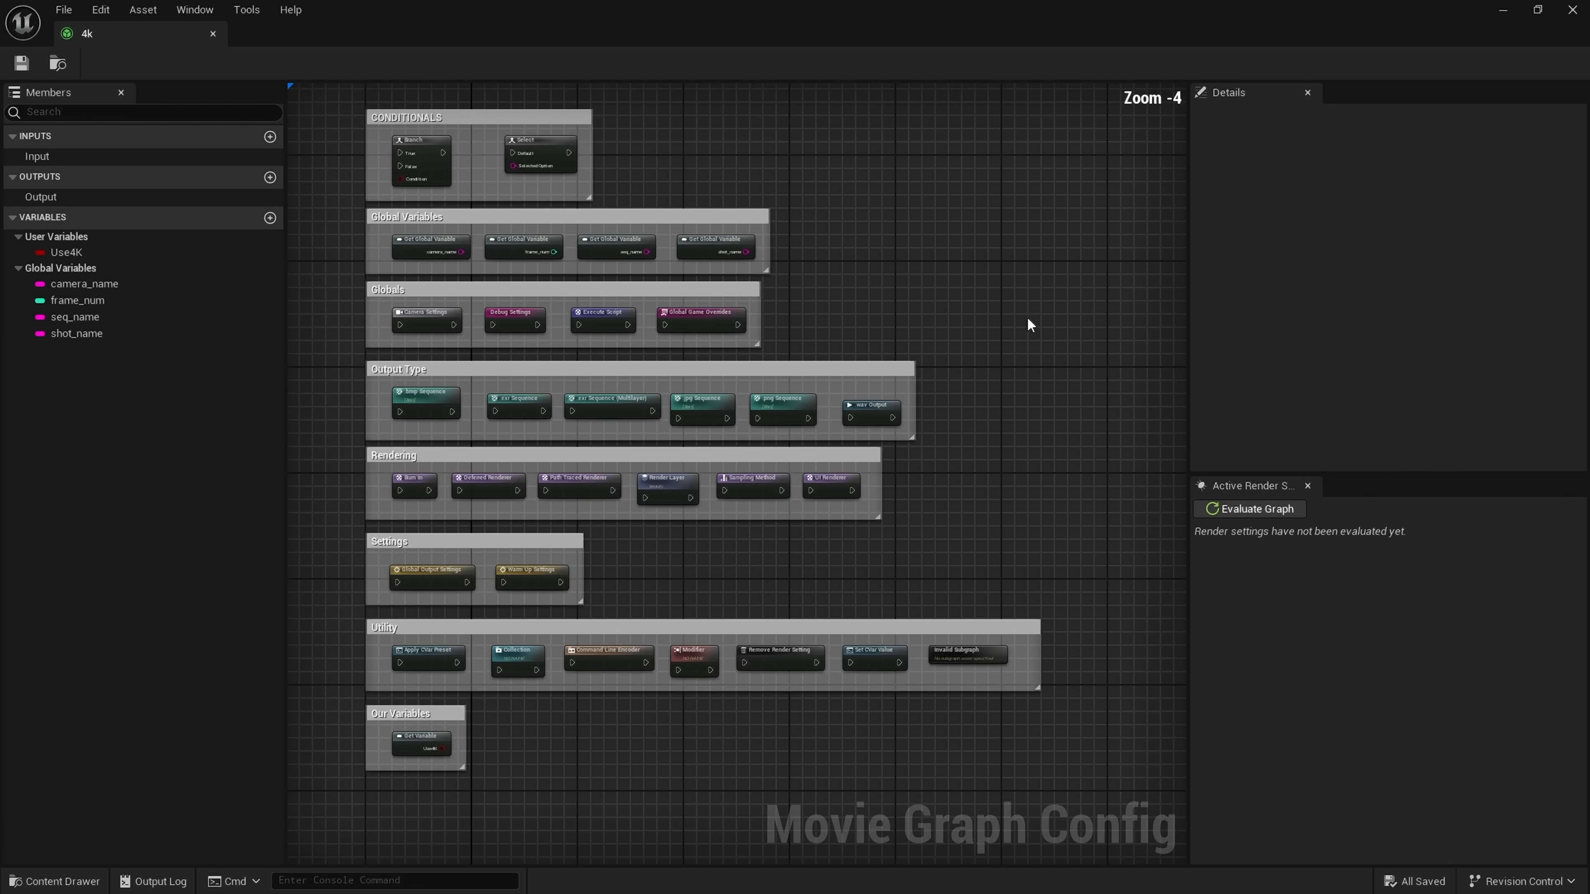
pyautogui.scroll(1, 1028, 319)
pyautogui.moveTo(863, 253); pyautogui.dragTo(1176, 488, button='right')
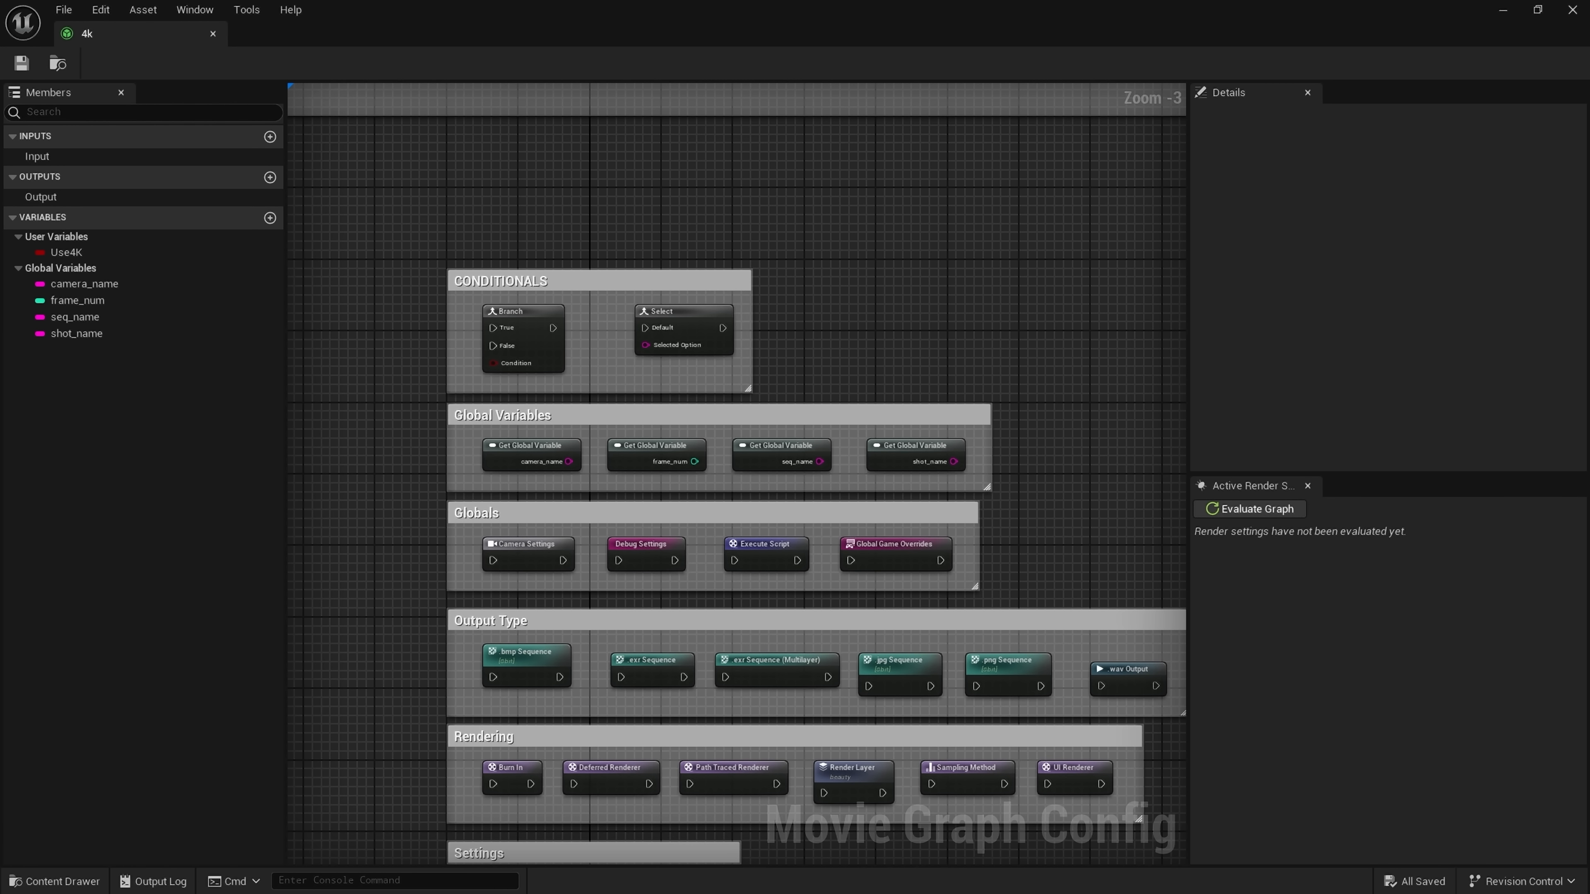
# - Inspect the Branch node and browse the data types available for the Select node, including the Enum types
pyautogui.click(541, 312)
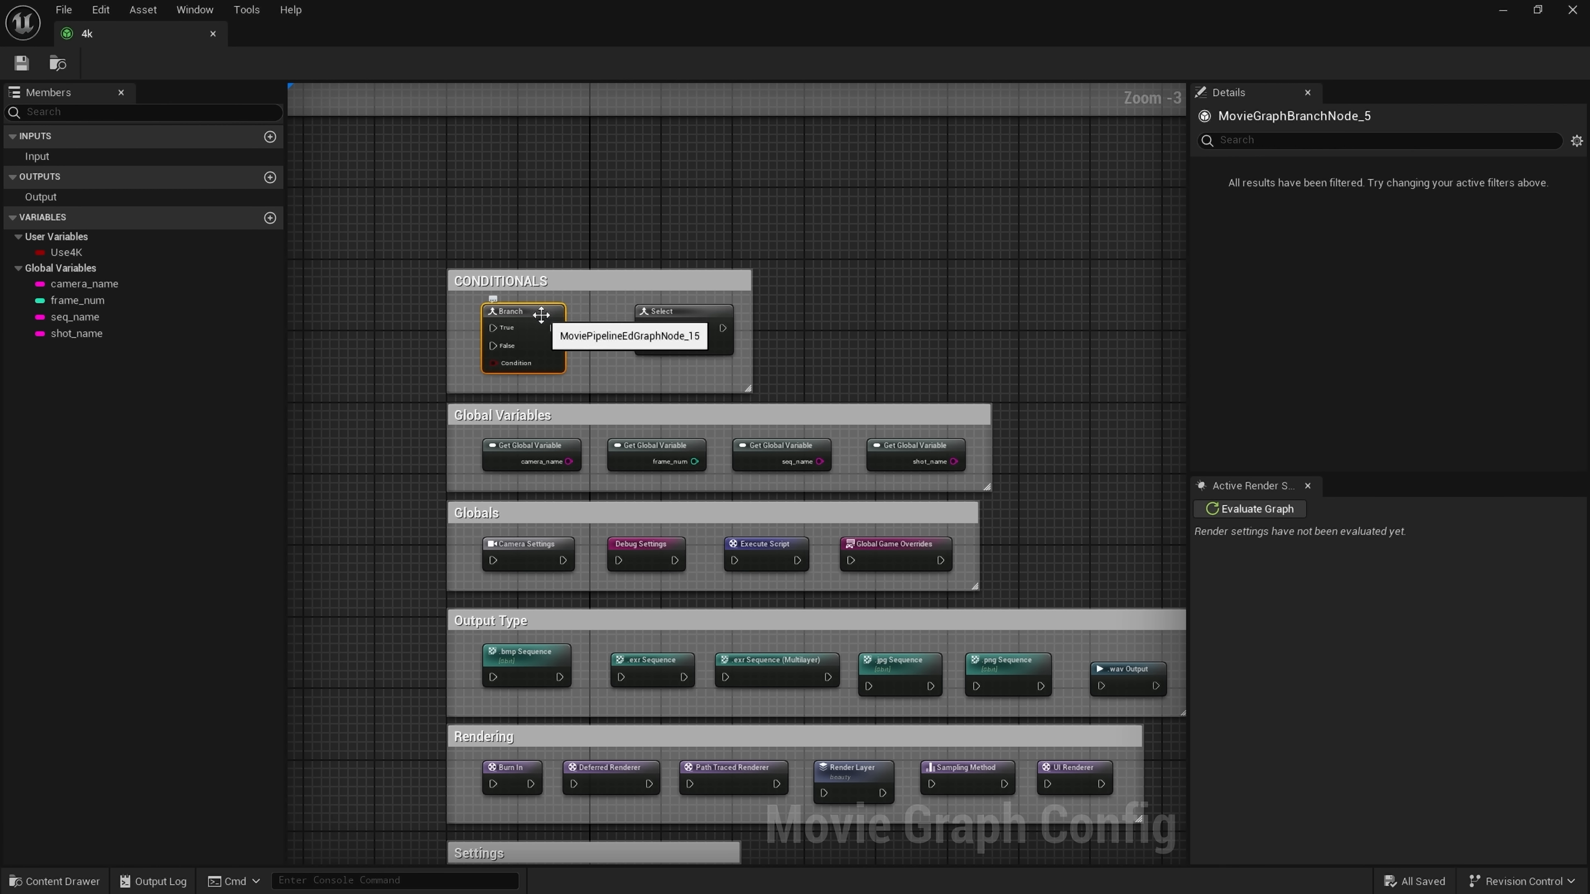
pyautogui.scroll(3, 370, 340)
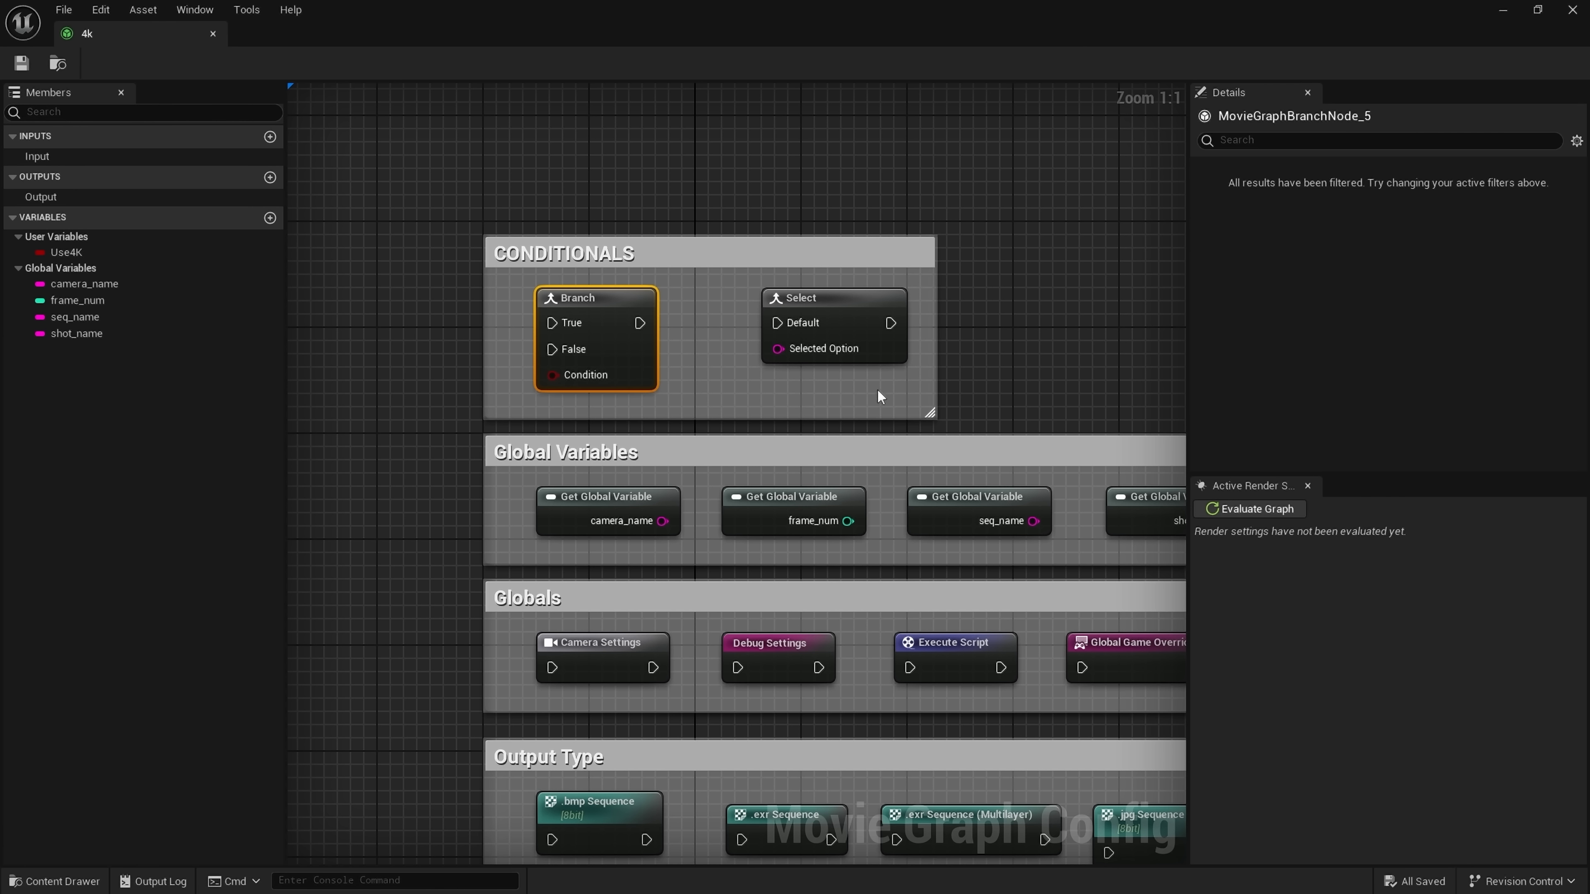
pyautogui.click(826, 298)
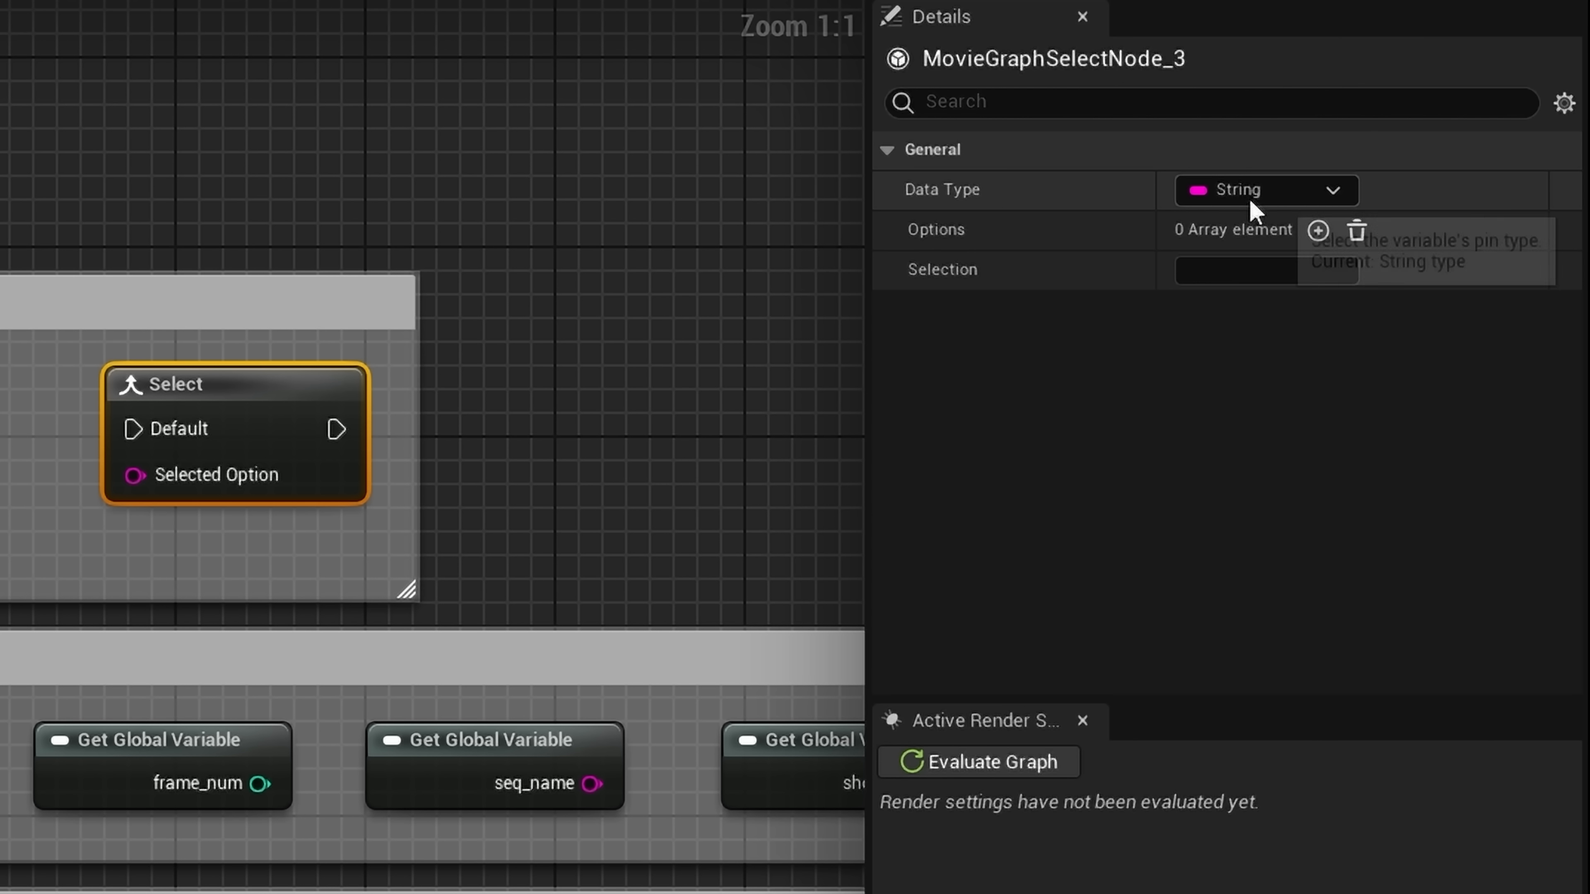
pyautogui.click(1400, 191)
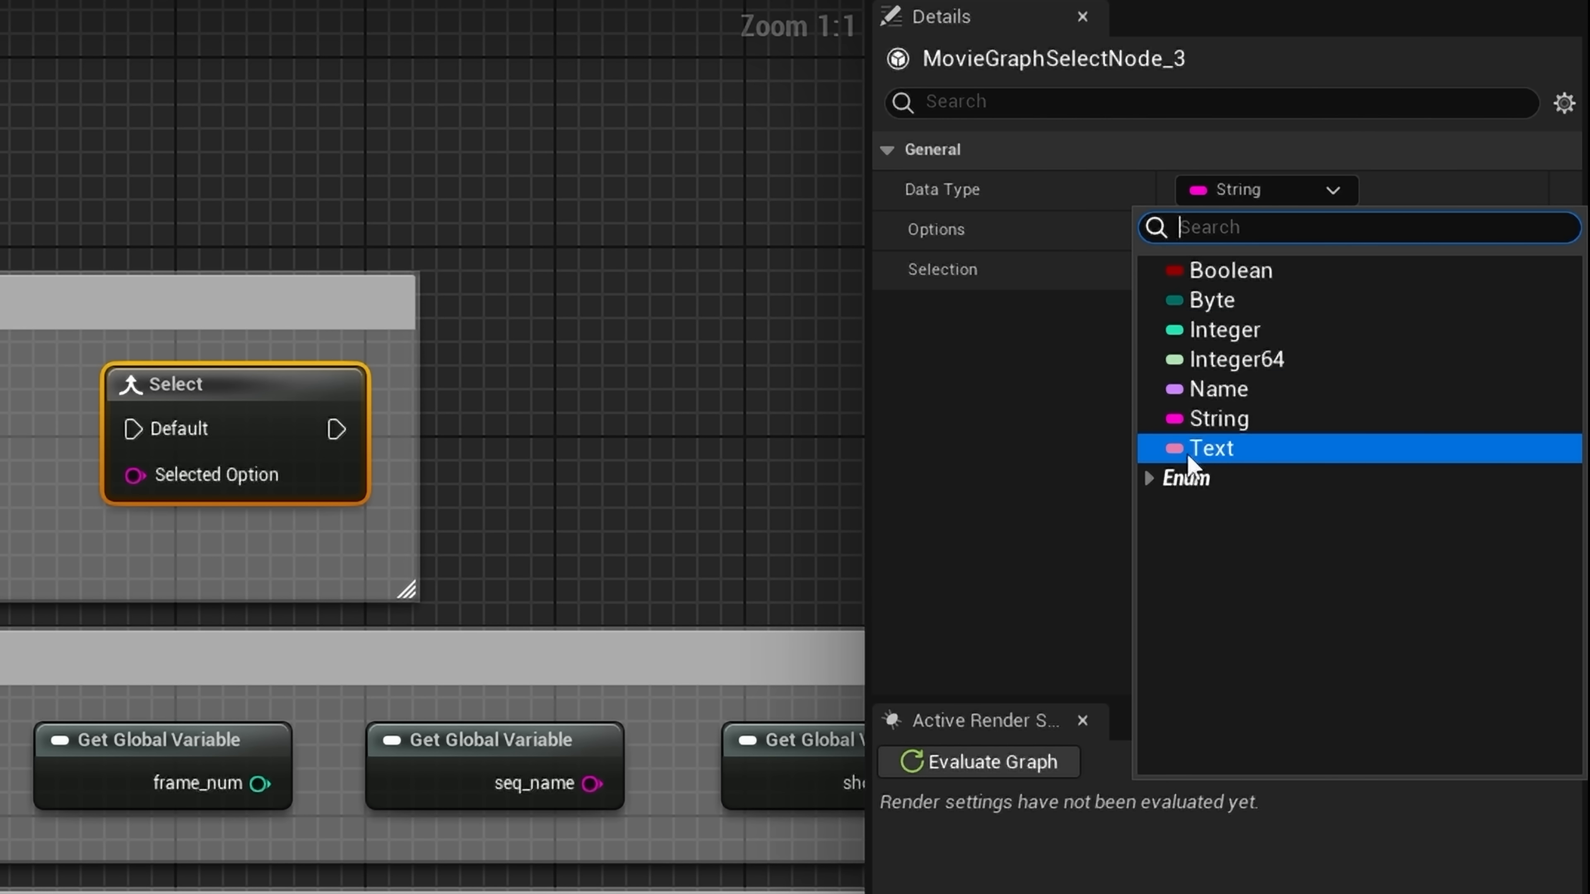
pyautogui.click(1165, 480)
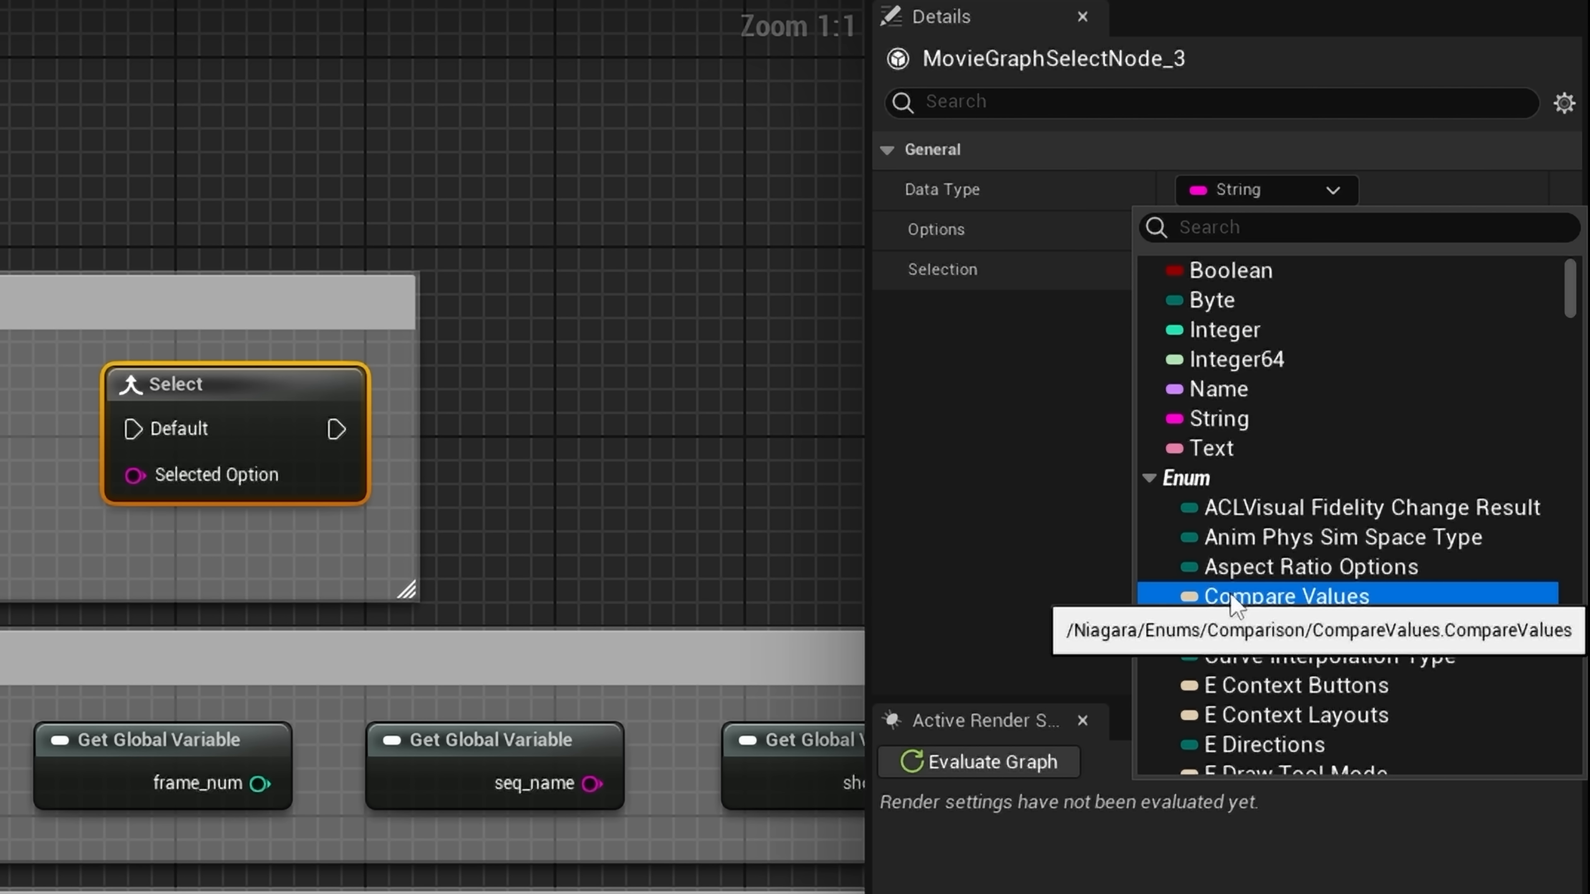
pyautogui.scroll(-5, 1231, 602)
pyautogui.scroll(-8, 1230, 593)
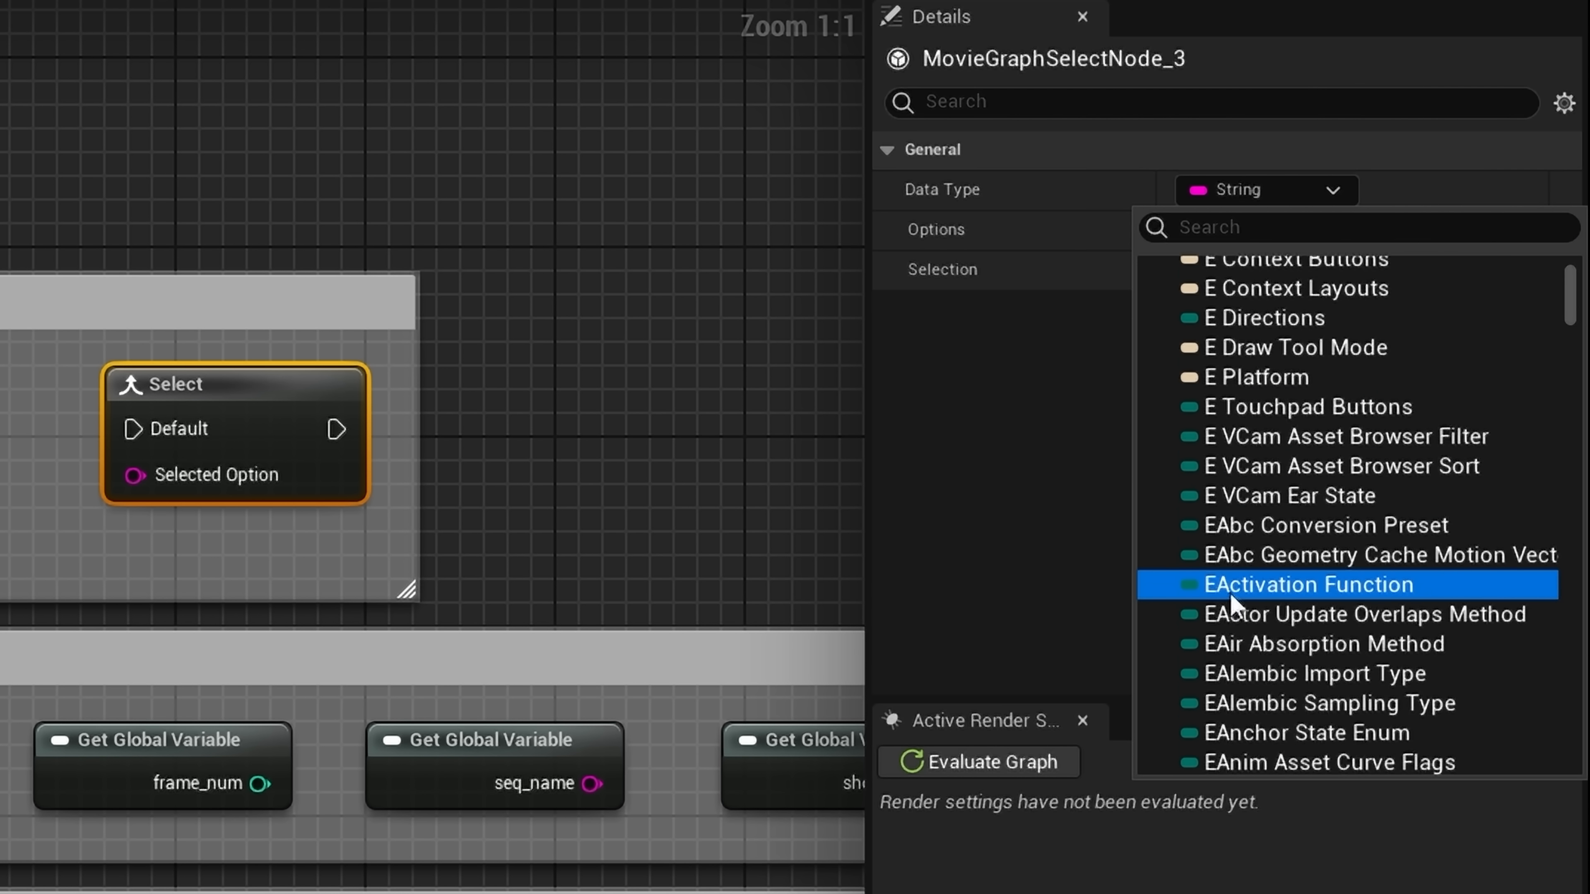
pyautogui.scroll(15, 1390, 418)
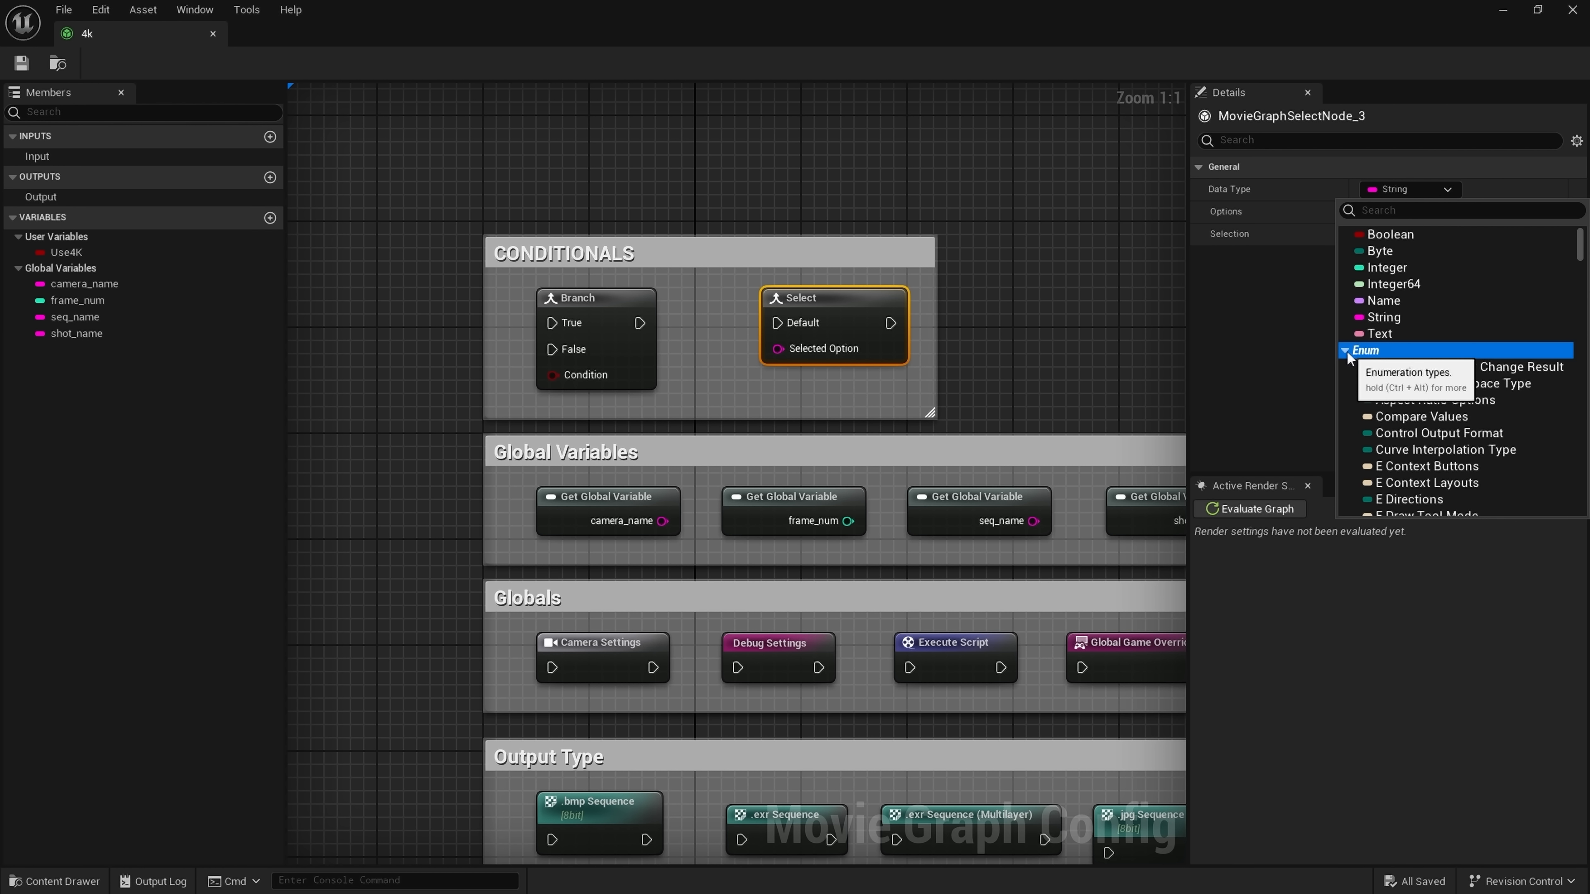
pyautogui.click(1346, 350)
# - Inspect the camera_name, frame_num, seq_name and shot_name Get Global Variable nodes one by one
pyautogui.moveTo(1064, 350); pyautogui.dragTo(937, 195, button='right')
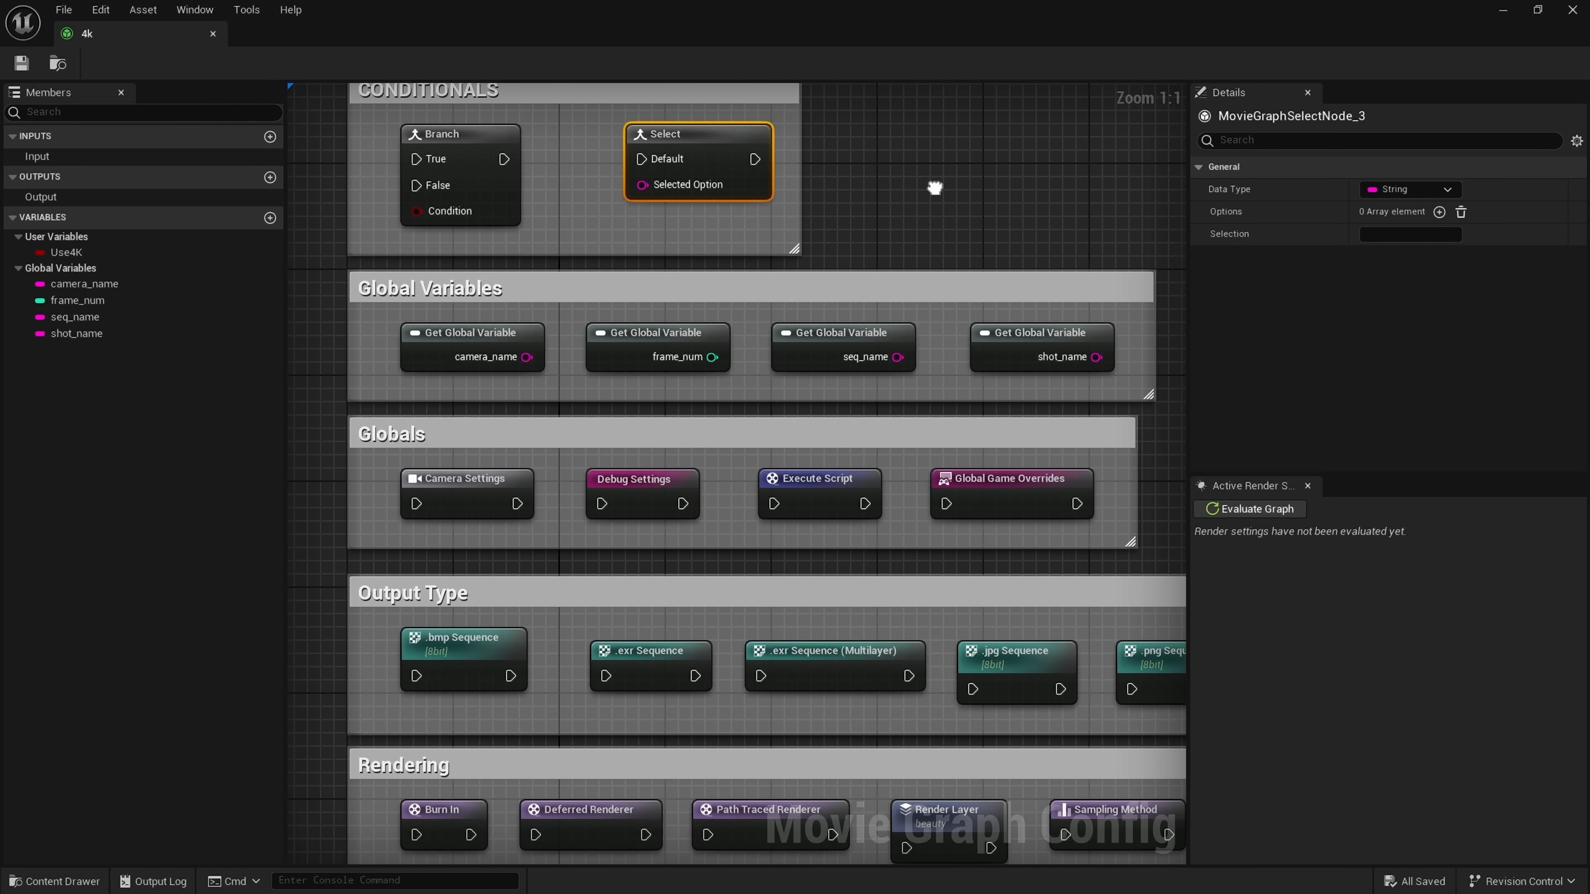
pyautogui.click(479, 341)
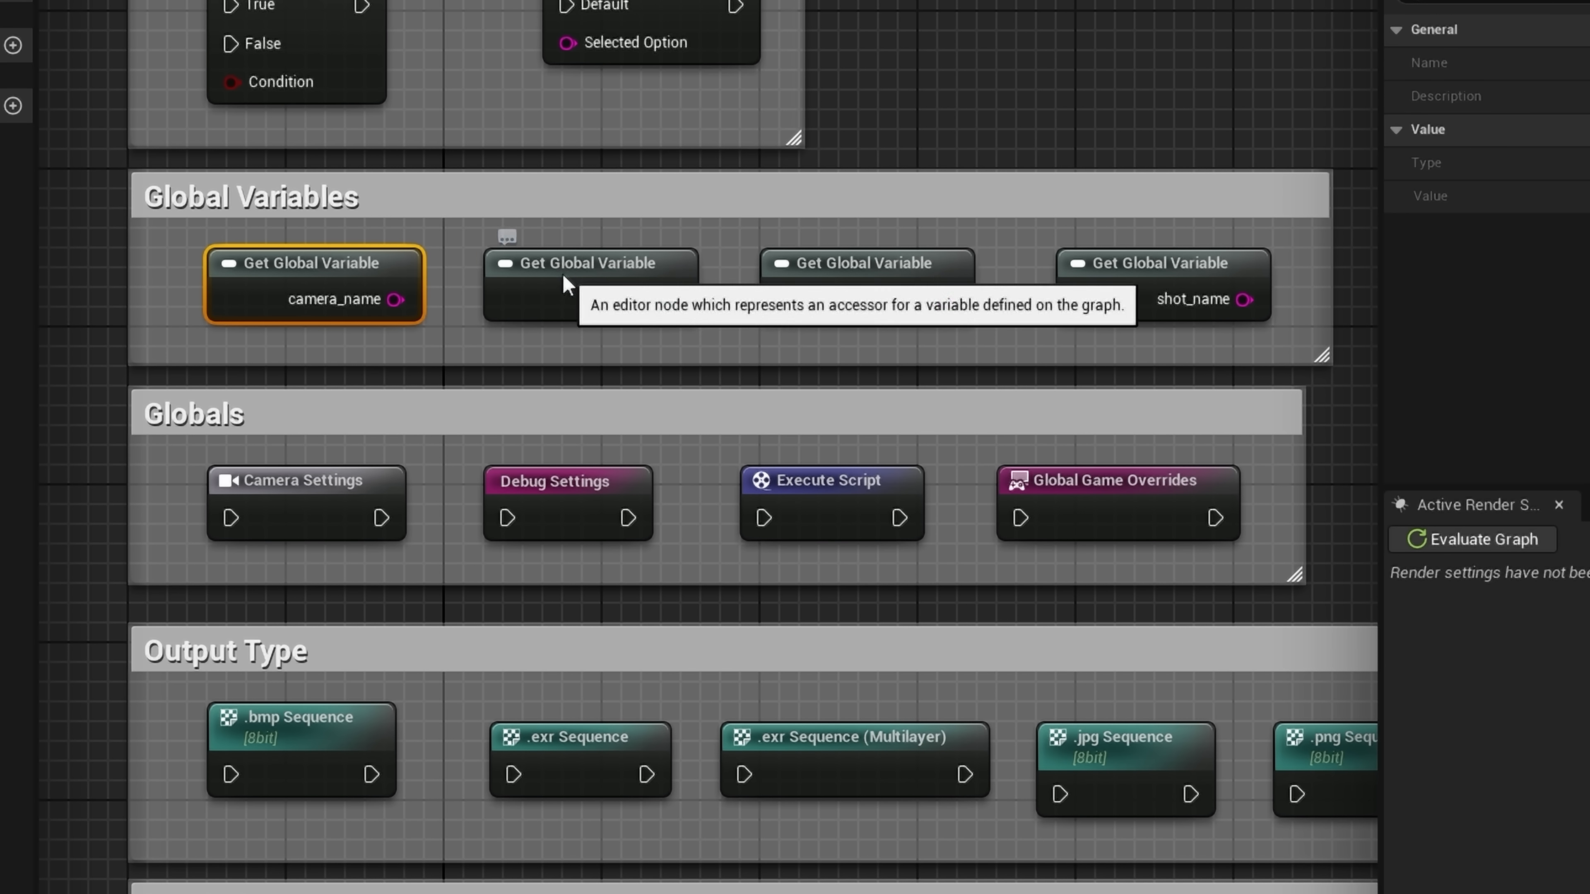
pyautogui.click(562, 274)
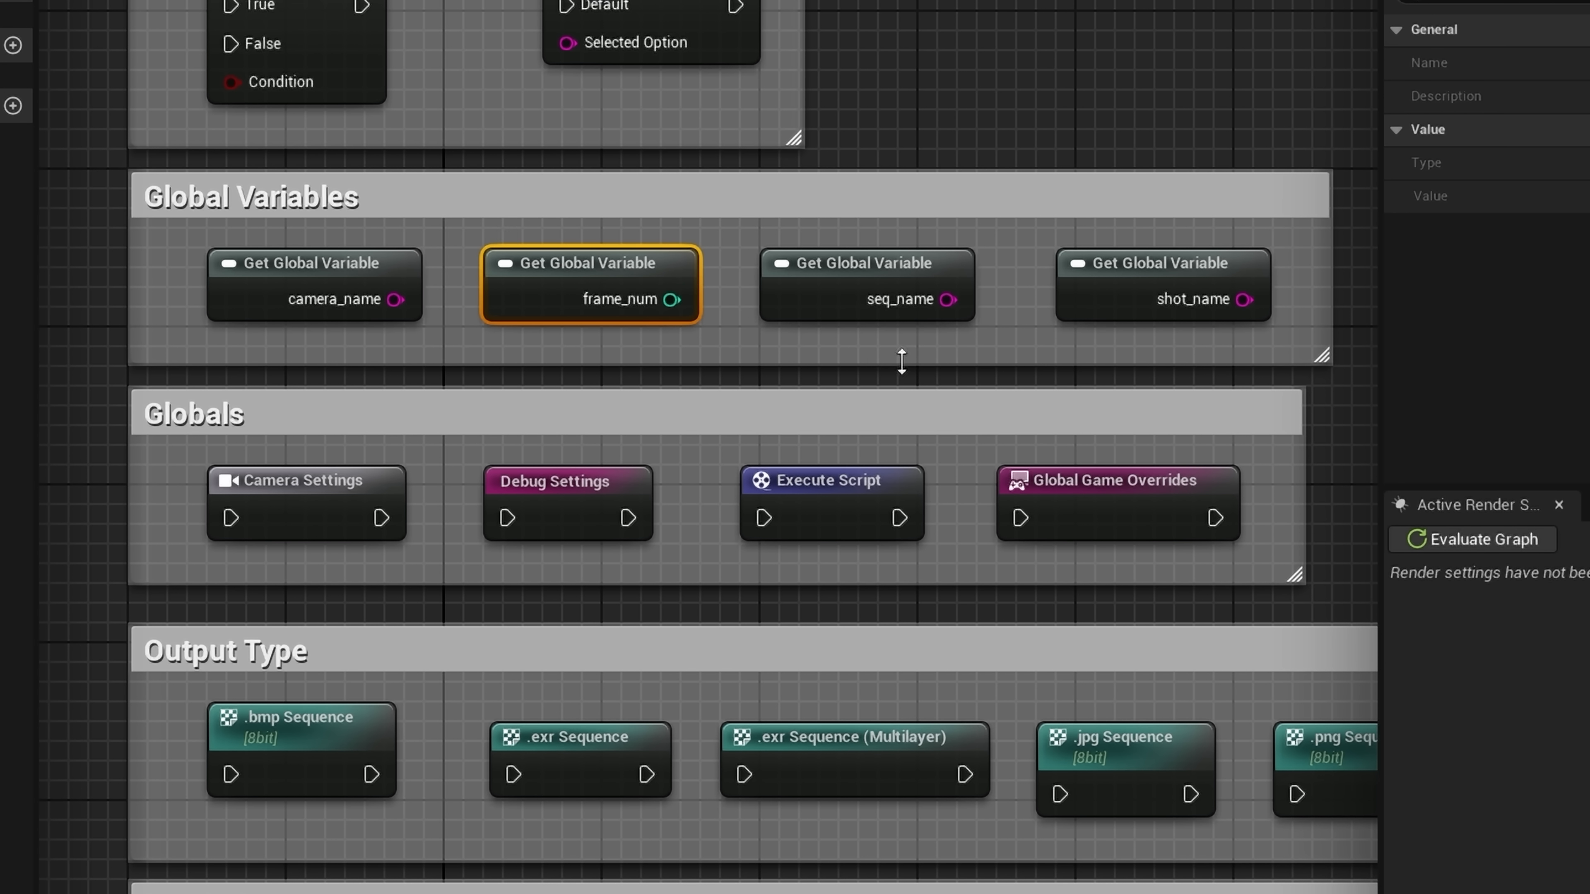
pyautogui.click(883, 263)
pyautogui.click(1199, 266)
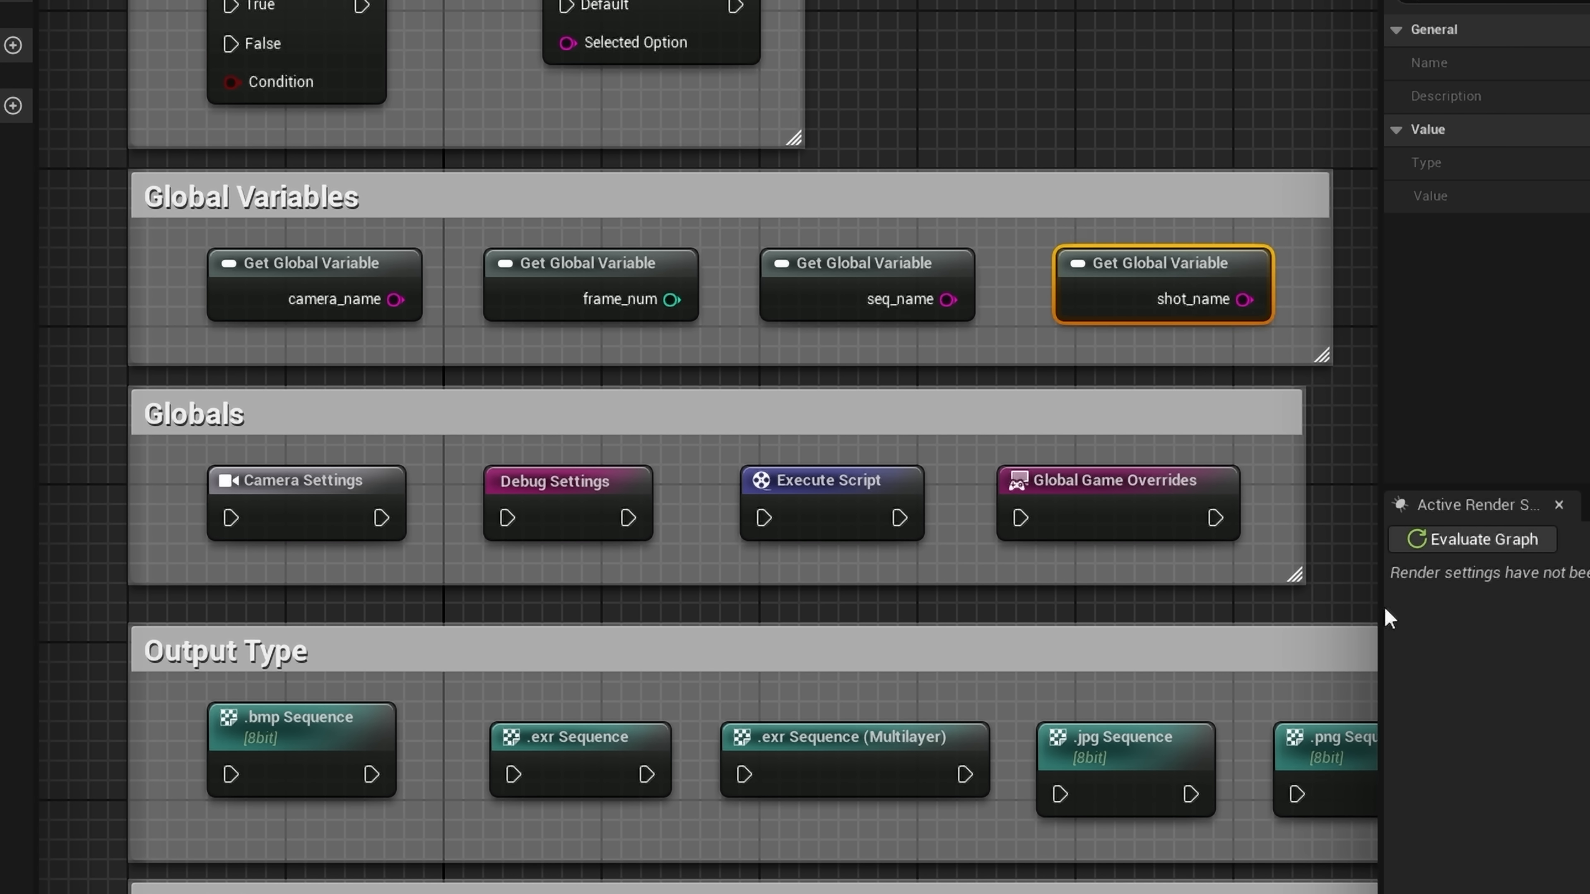
# - Examine the settings of the Camera Settings and Debug Settings nodes in the Globals group
pyautogui.moveTo(1355, 553); pyautogui.dragTo(1321, 349, button='right')
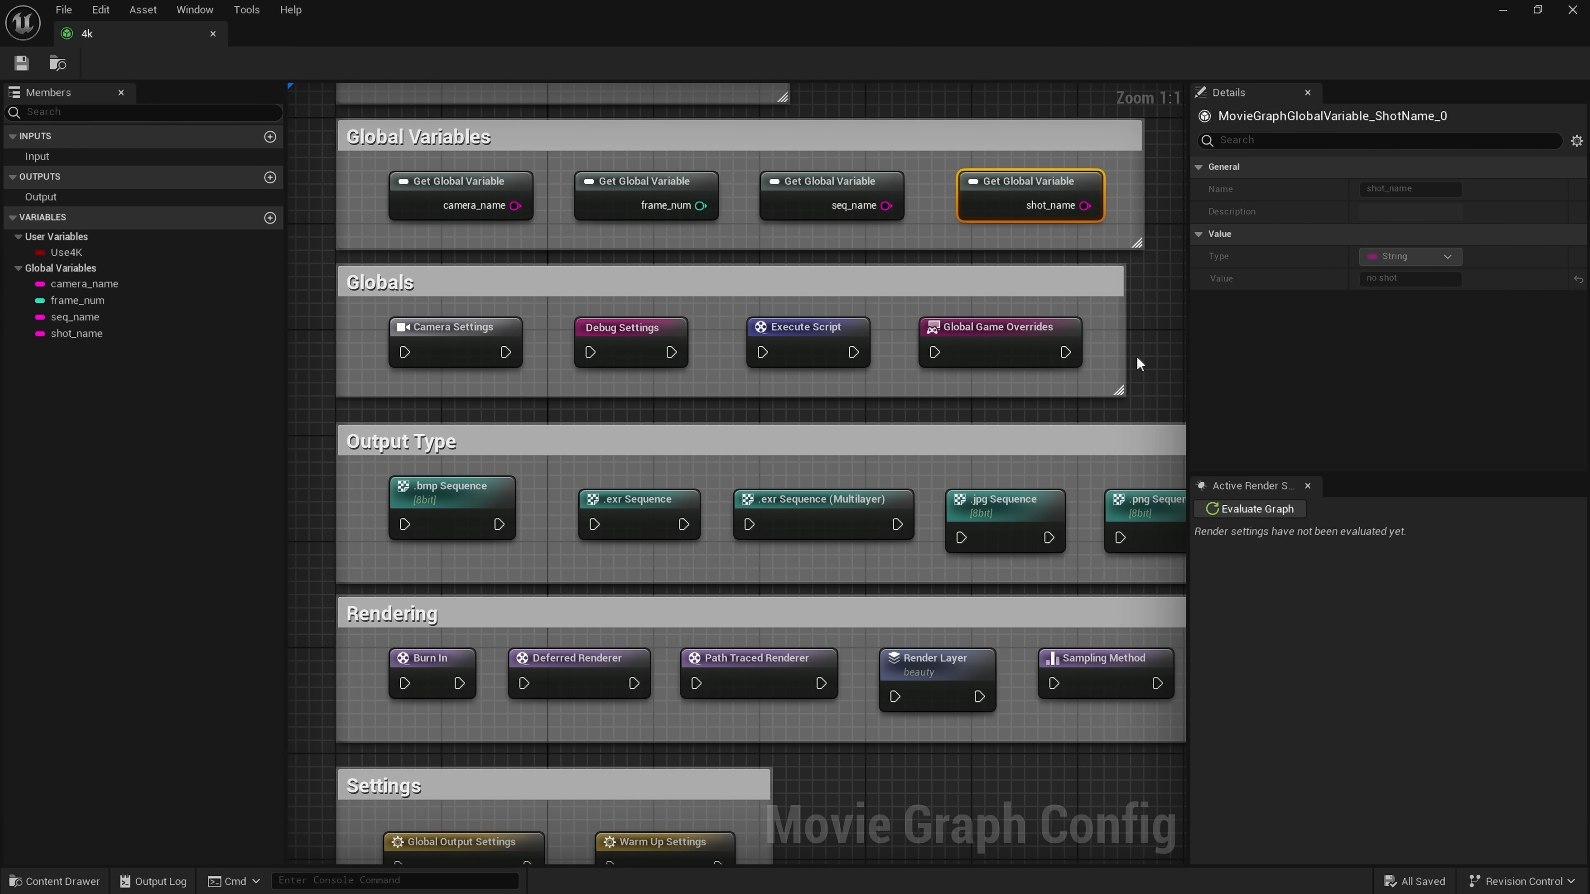
pyautogui.click(437, 337)
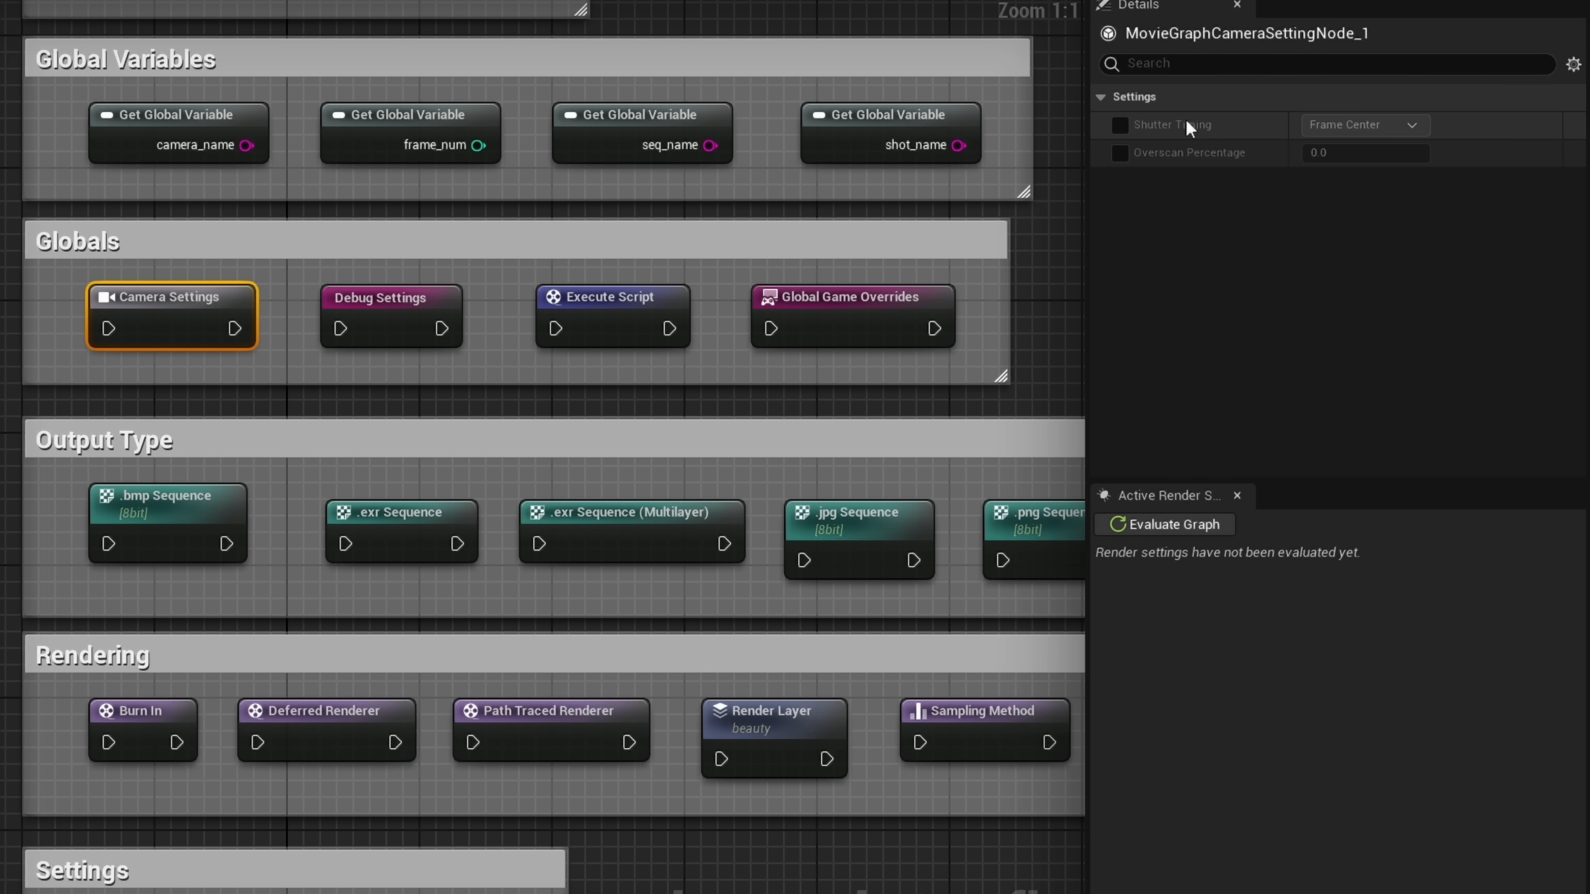
pyautogui.moveTo(1269, 197)
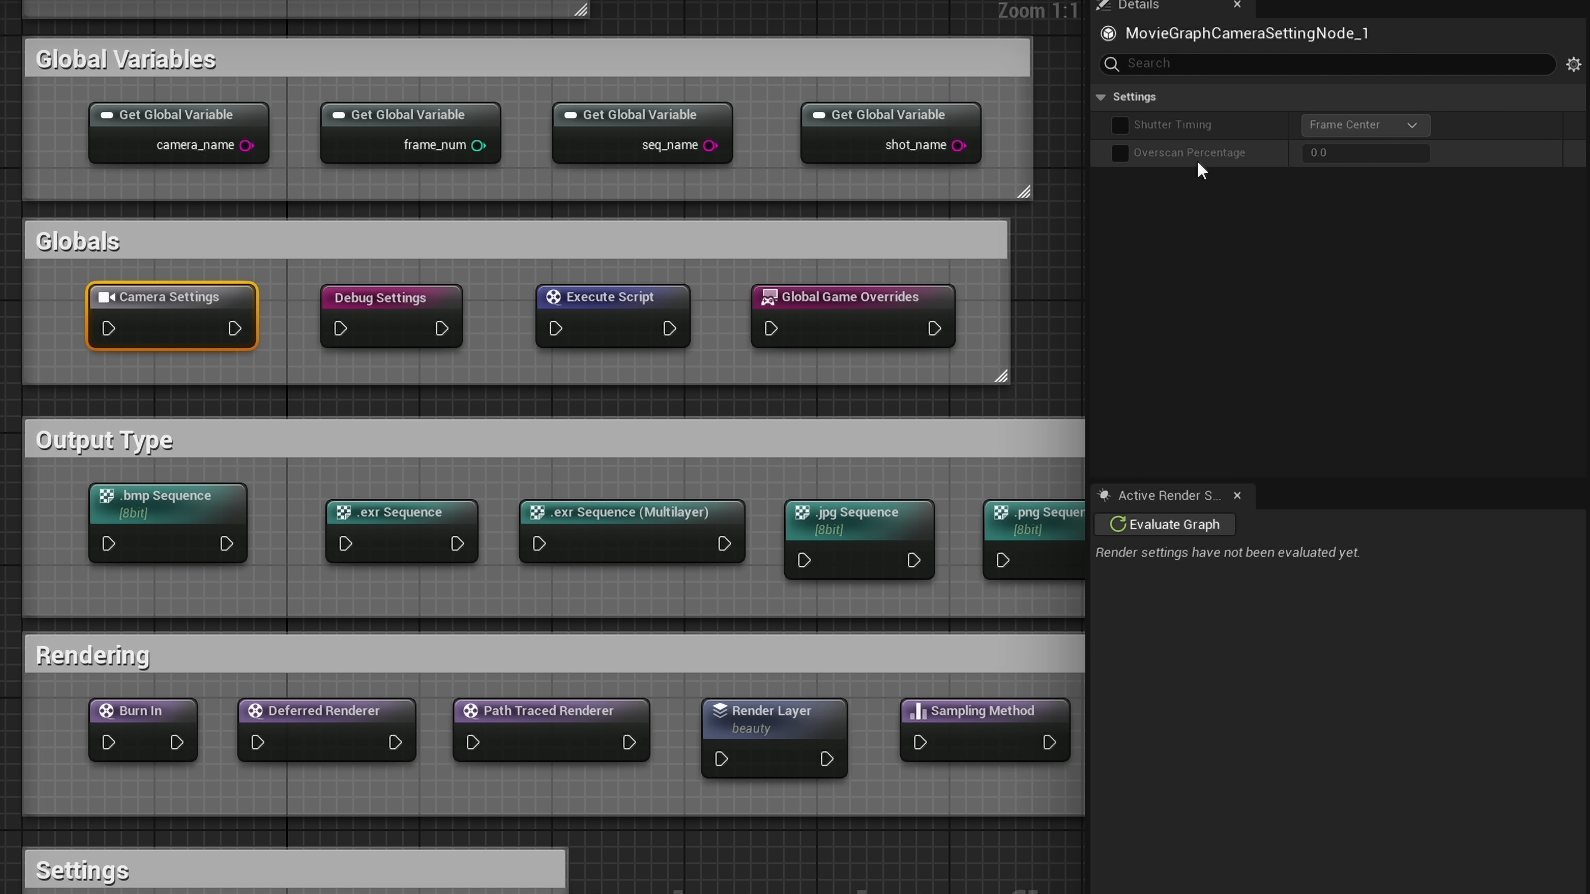
pyautogui.click(397, 301)
pyautogui.moveTo(1205, 156)
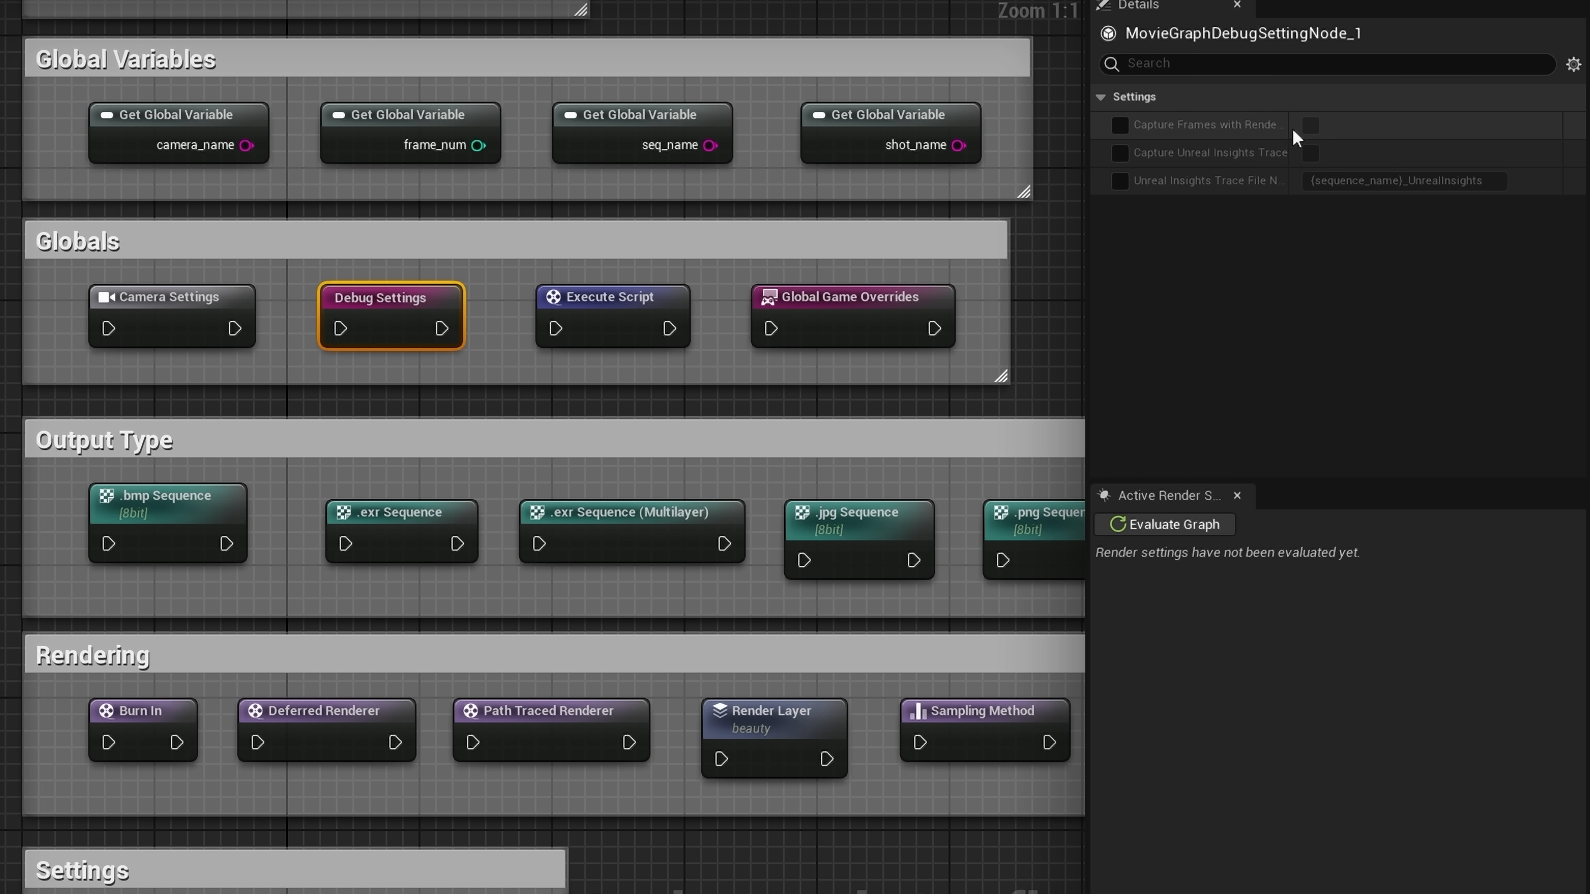
pyautogui.moveTo(1275, 126)
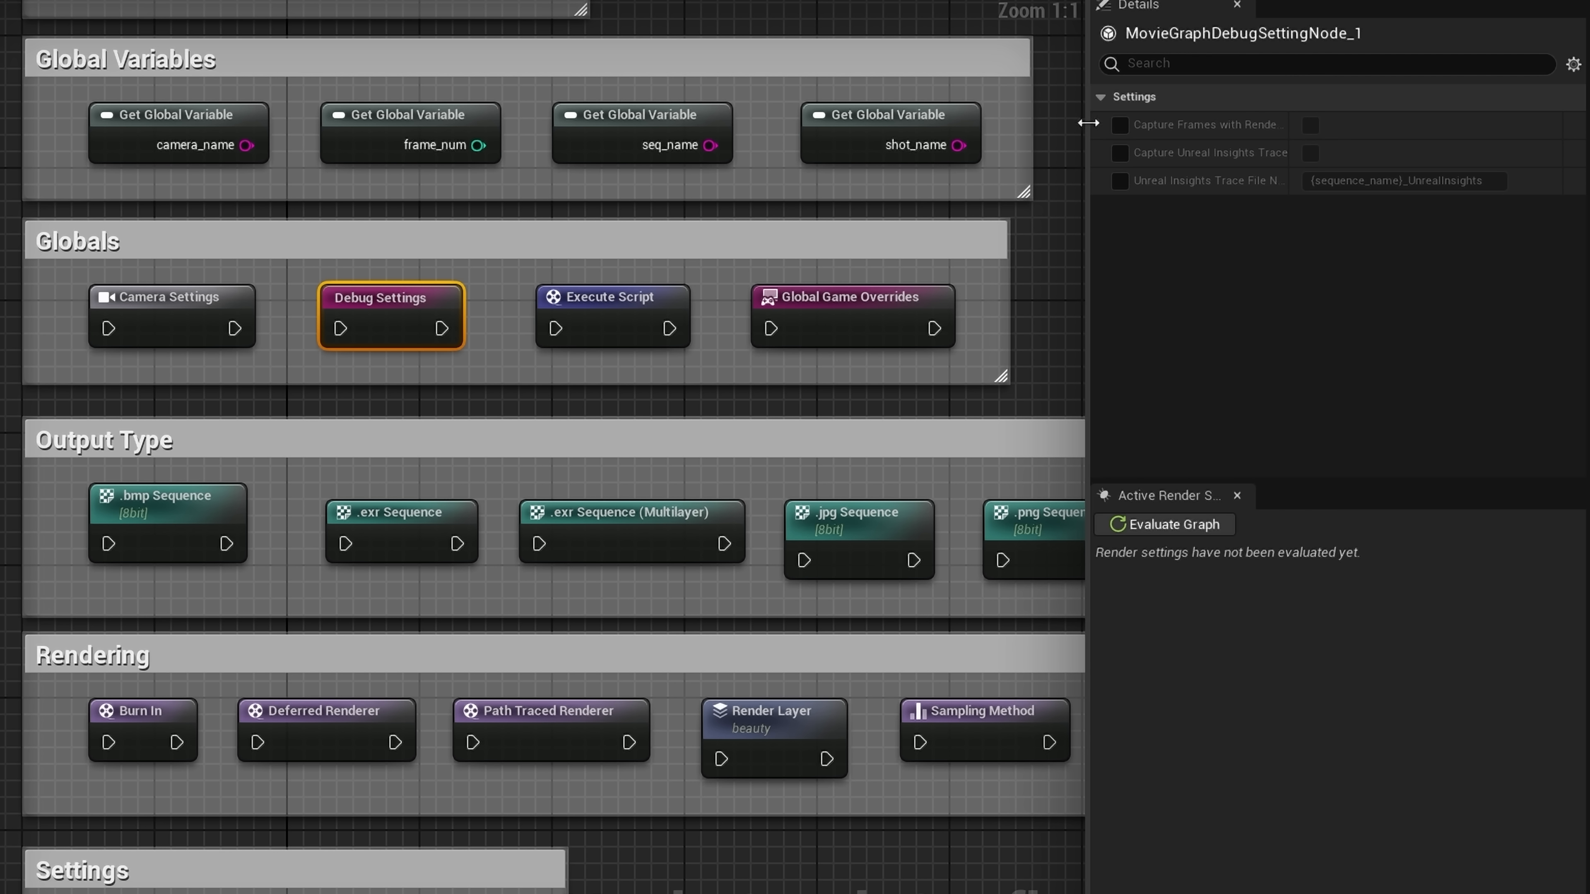
pyautogui.moveTo(1088, 122); pyautogui.dragTo(987, 131)
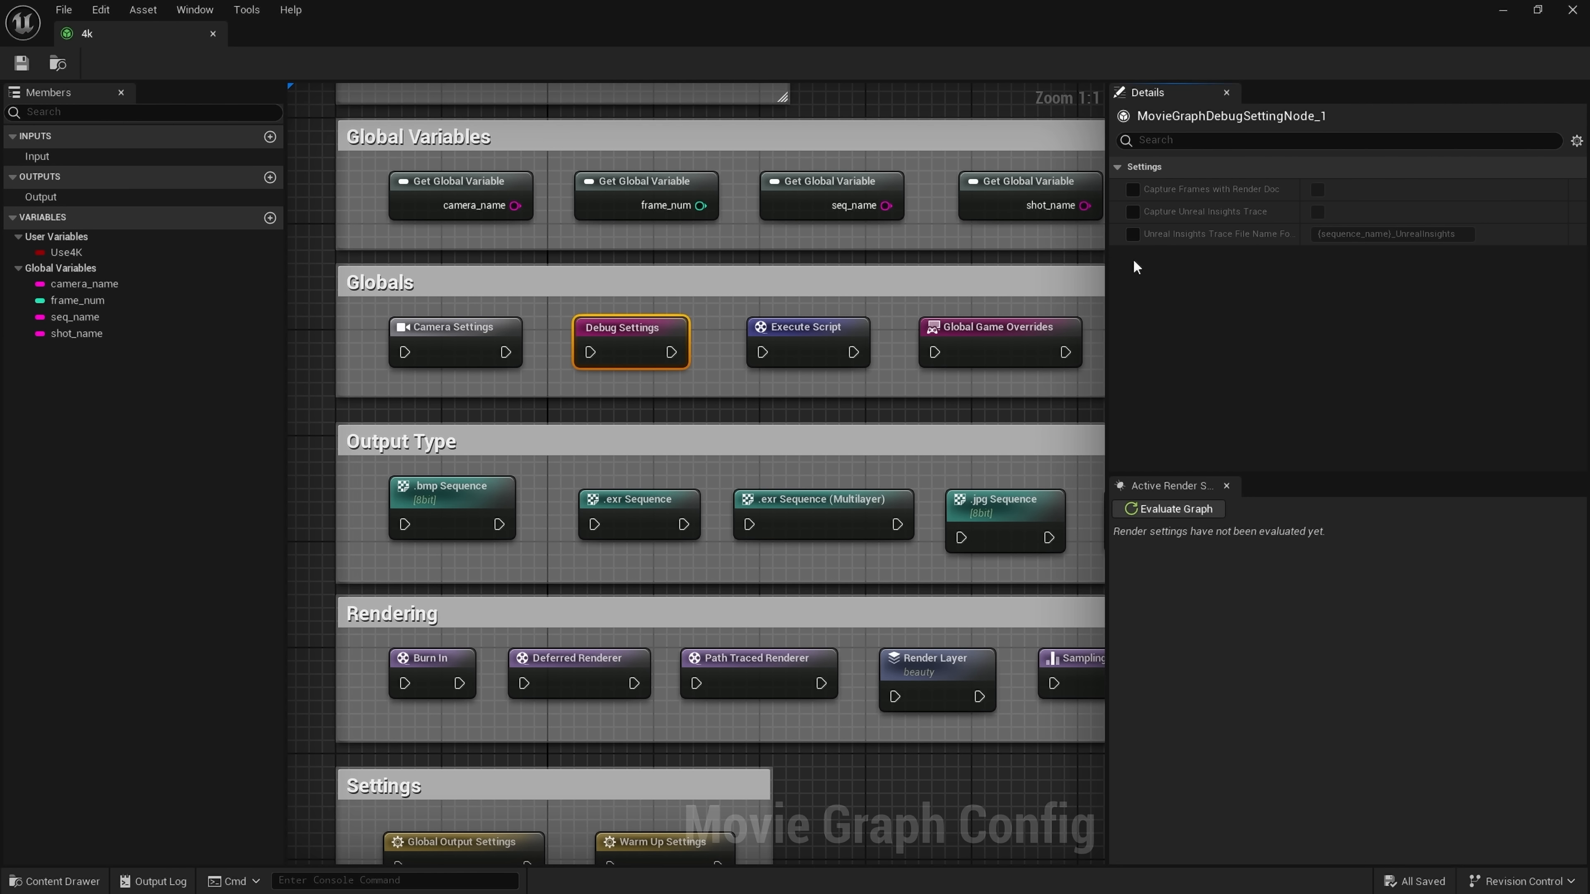
pyautogui.moveTo(1102, 261); pyautogui.dragTo(1272, 261)
# - Check the Execute Script node's Script override and its available scripts, and examine the Global Game Overrides node's settings
pyautogui.moveTo(1231, 282); pyautogui.dragTo(1173, 279, button='right')
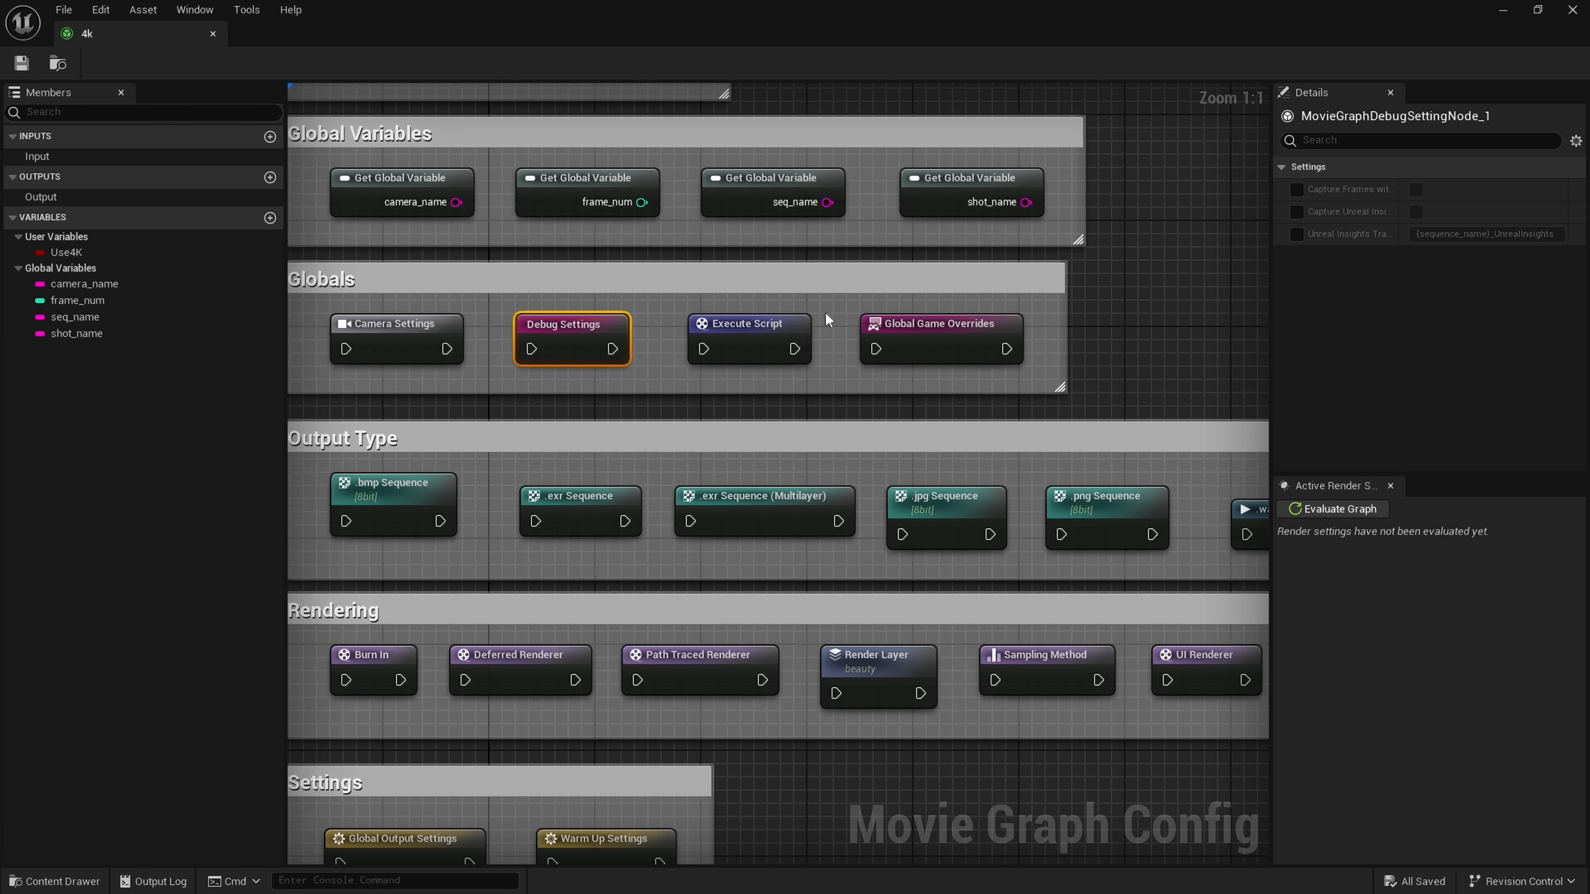
pyautogui.click(782, 326)
pyautogui.click(1297, 190)
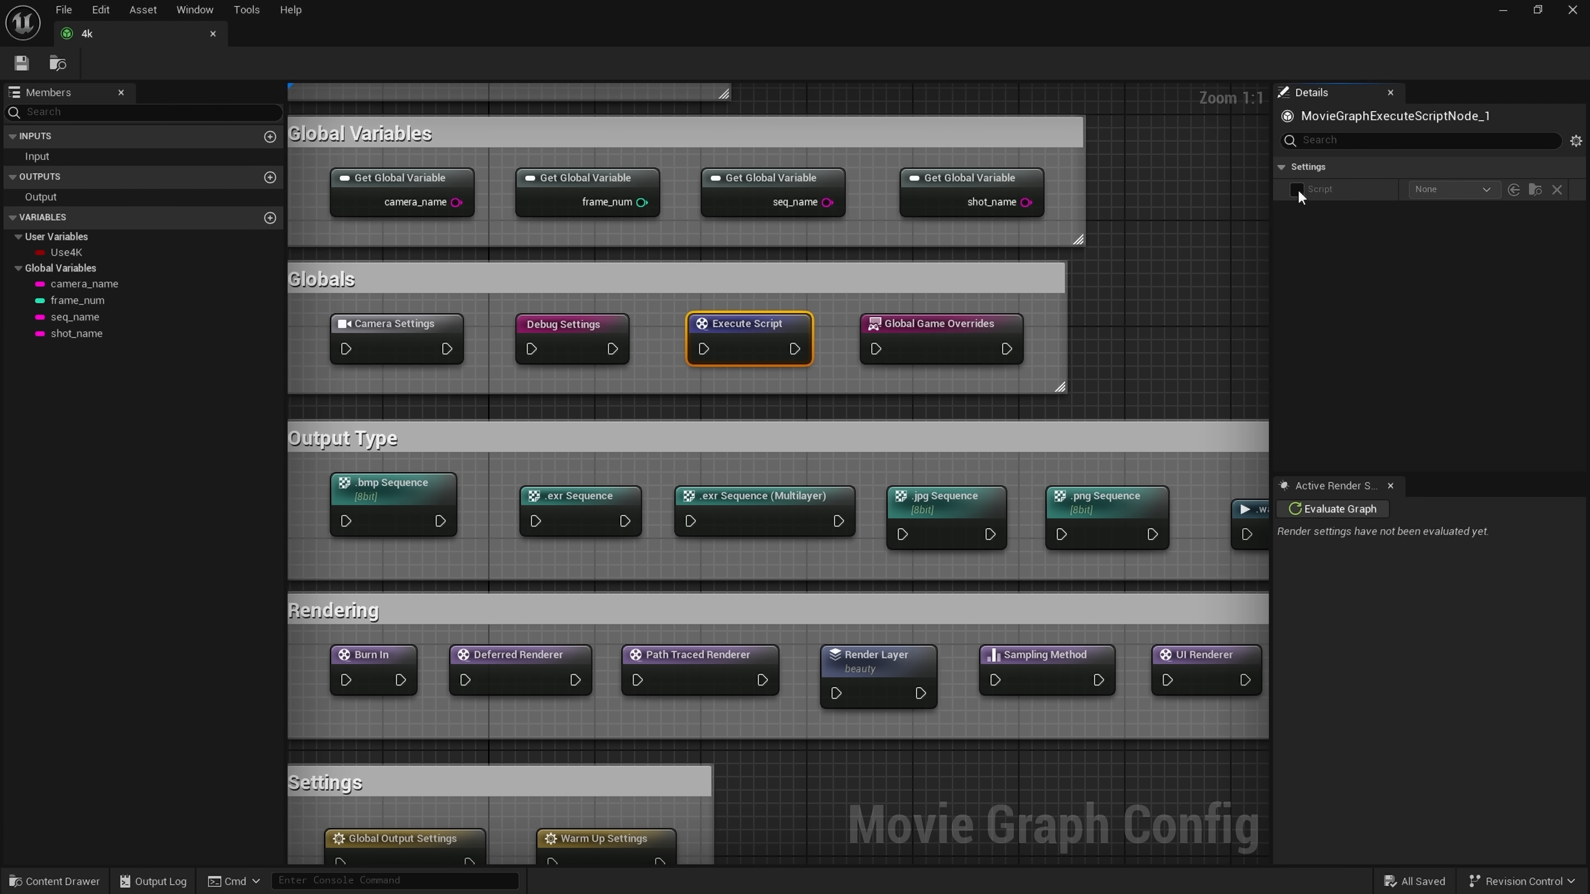
pyautogui.click(1451, 189)
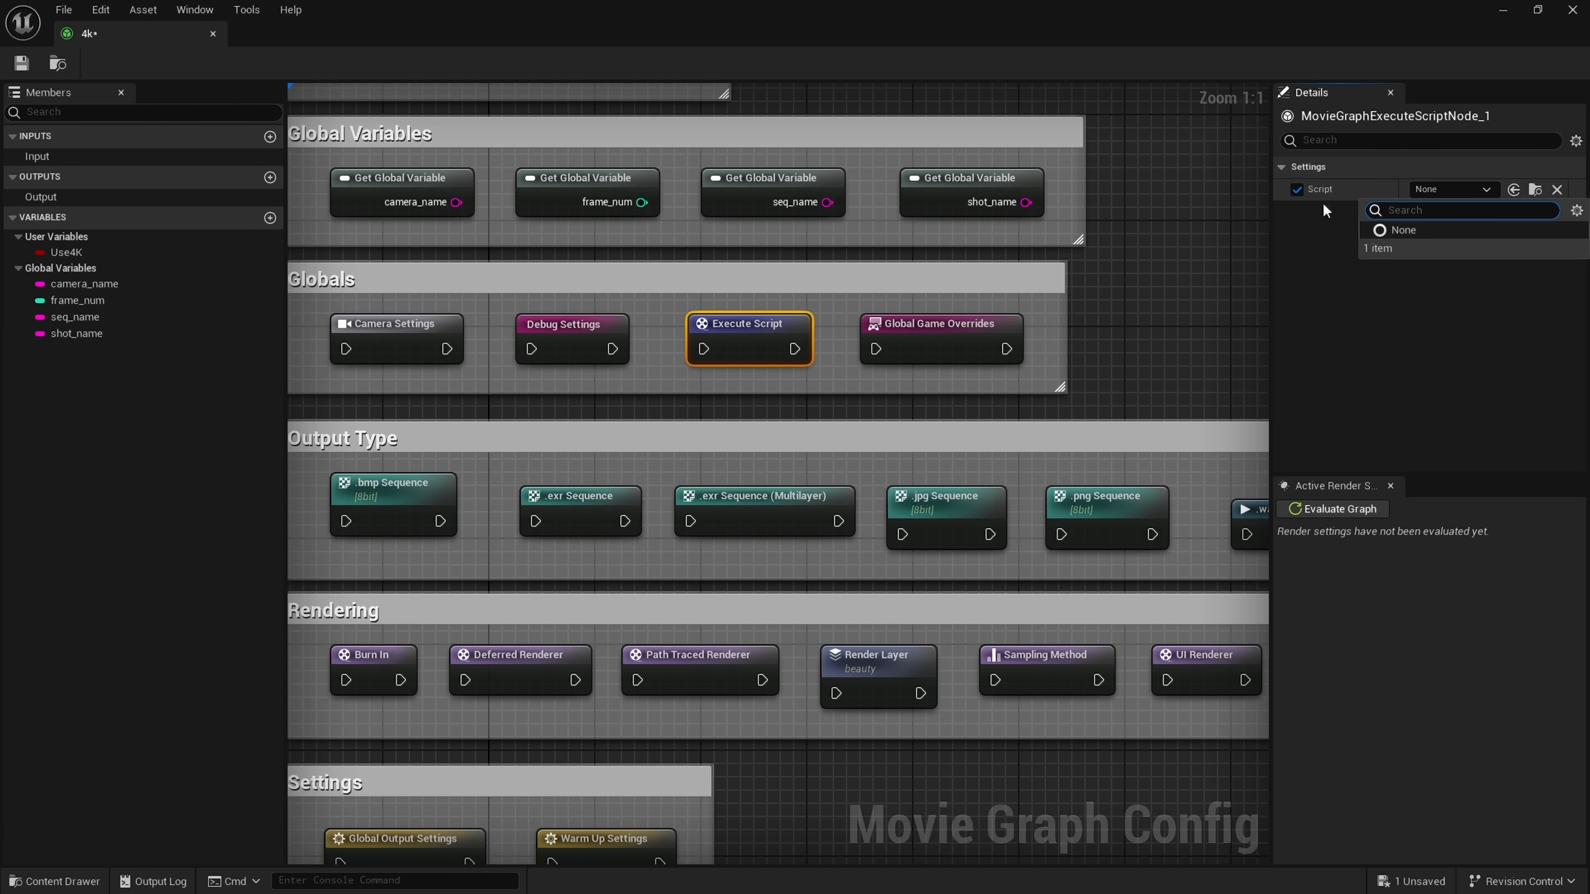
pyautogui.click(1302, 191)
pyautogui.click(937, 327)
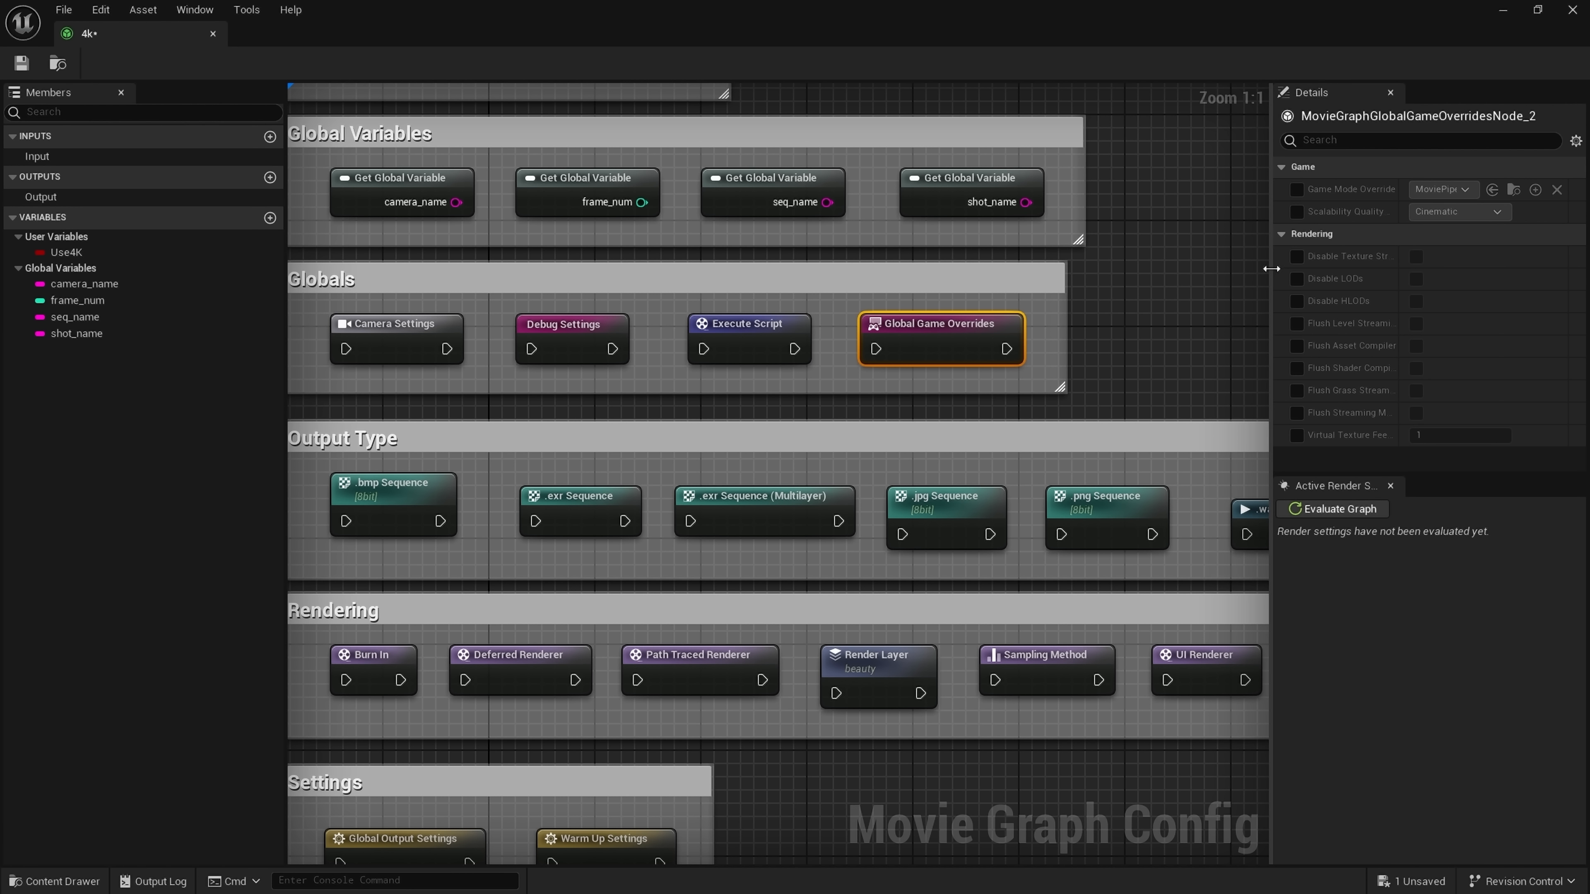
pyautogui.moveTo(1271, 266); pyautogui.dragTo(1253, 269)
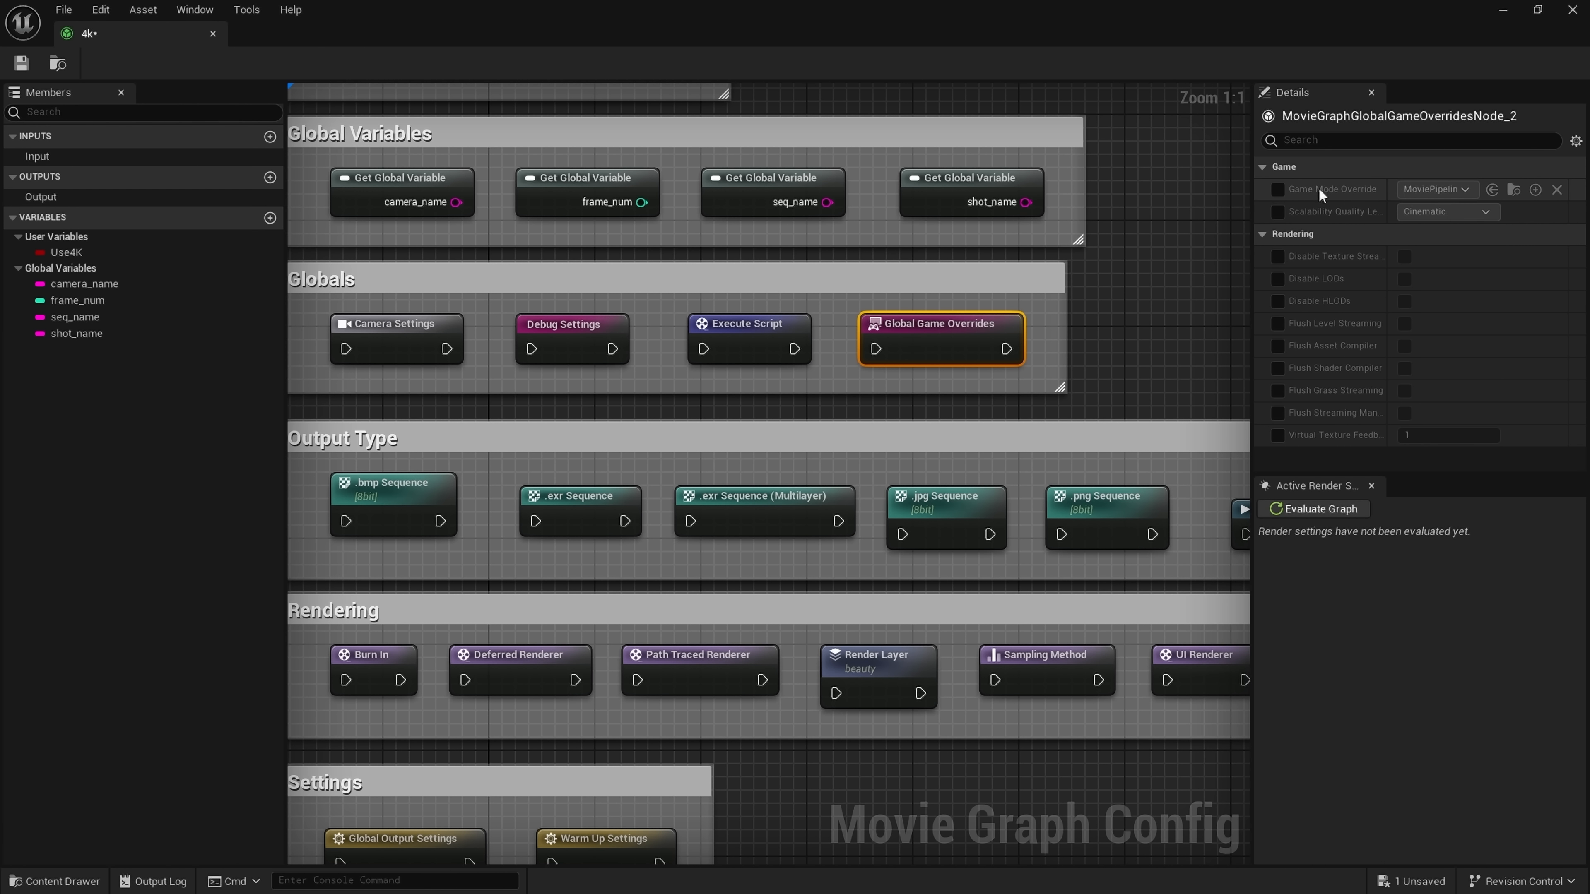
# - Examine the settings of each Output Type node: .bmp, .exr, multilayer .exr, .jpg, .png and .wav
pyautogui.scroll(-1, 1097, 295)
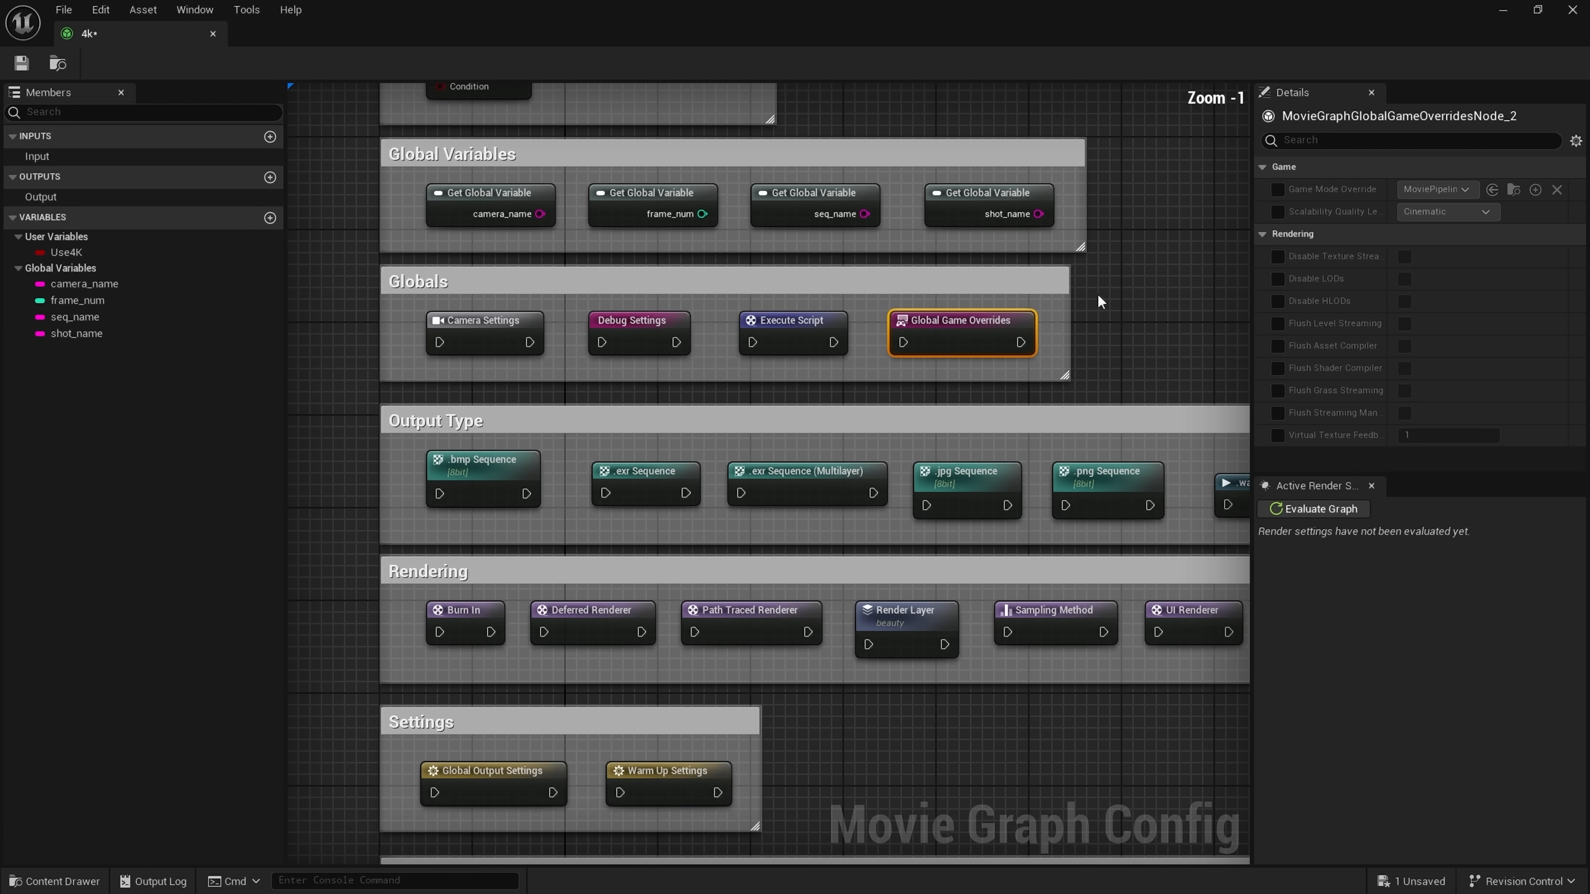
pyautogui.moveTo(1097, 295); pyautogui.dragTo(1139, 221, button='right')
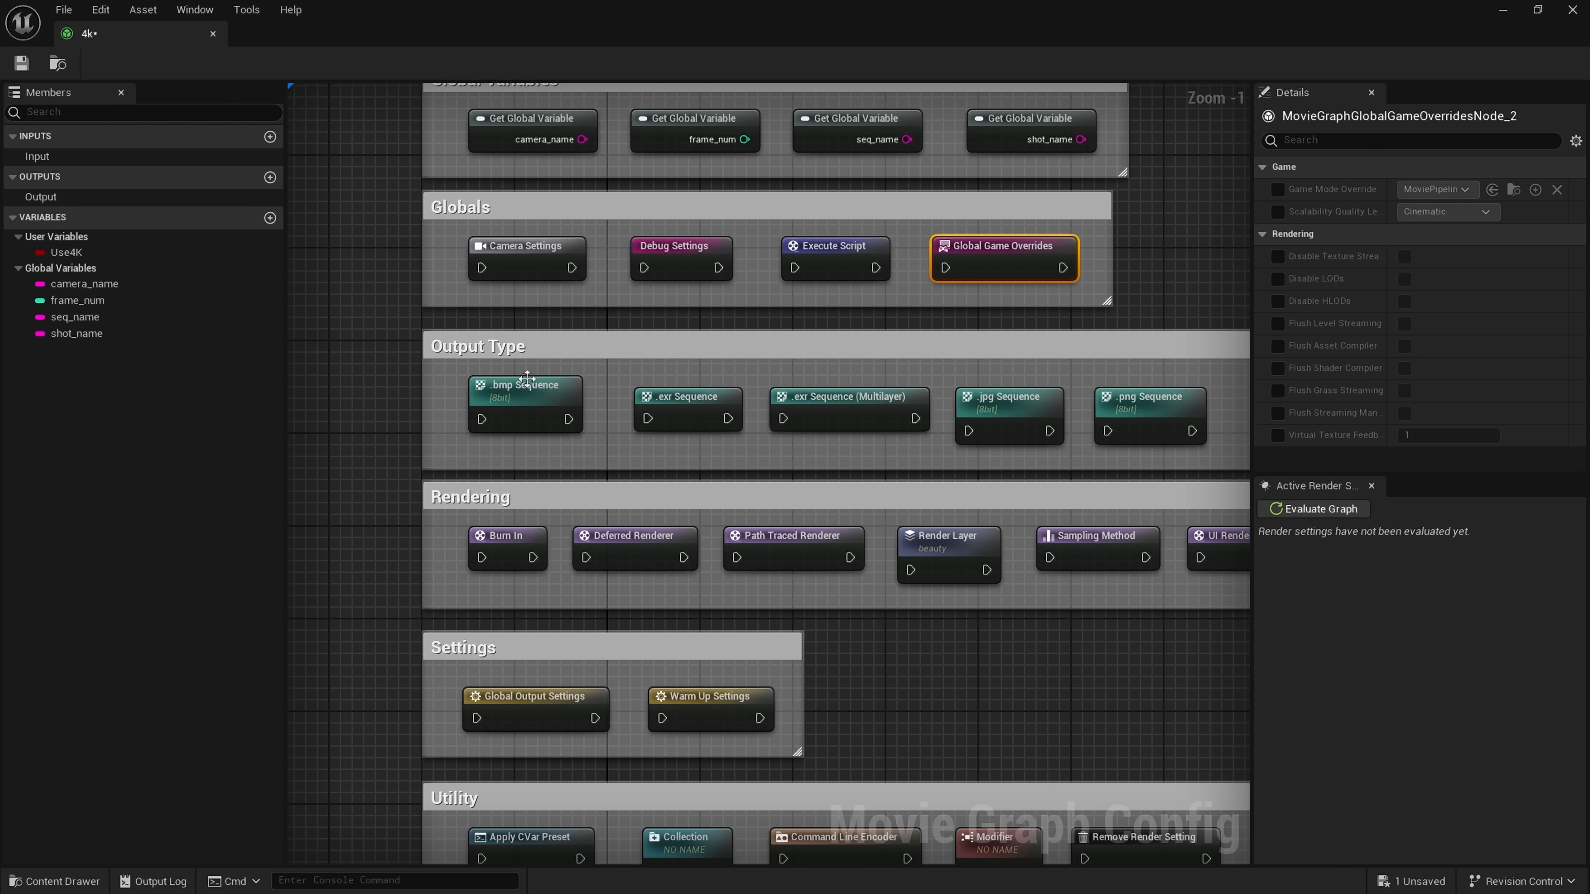
pyautogui.click(521, 391)
pyautogui.moveTo(398, 422); pyautogui.dragTo(303, 429, button='right')
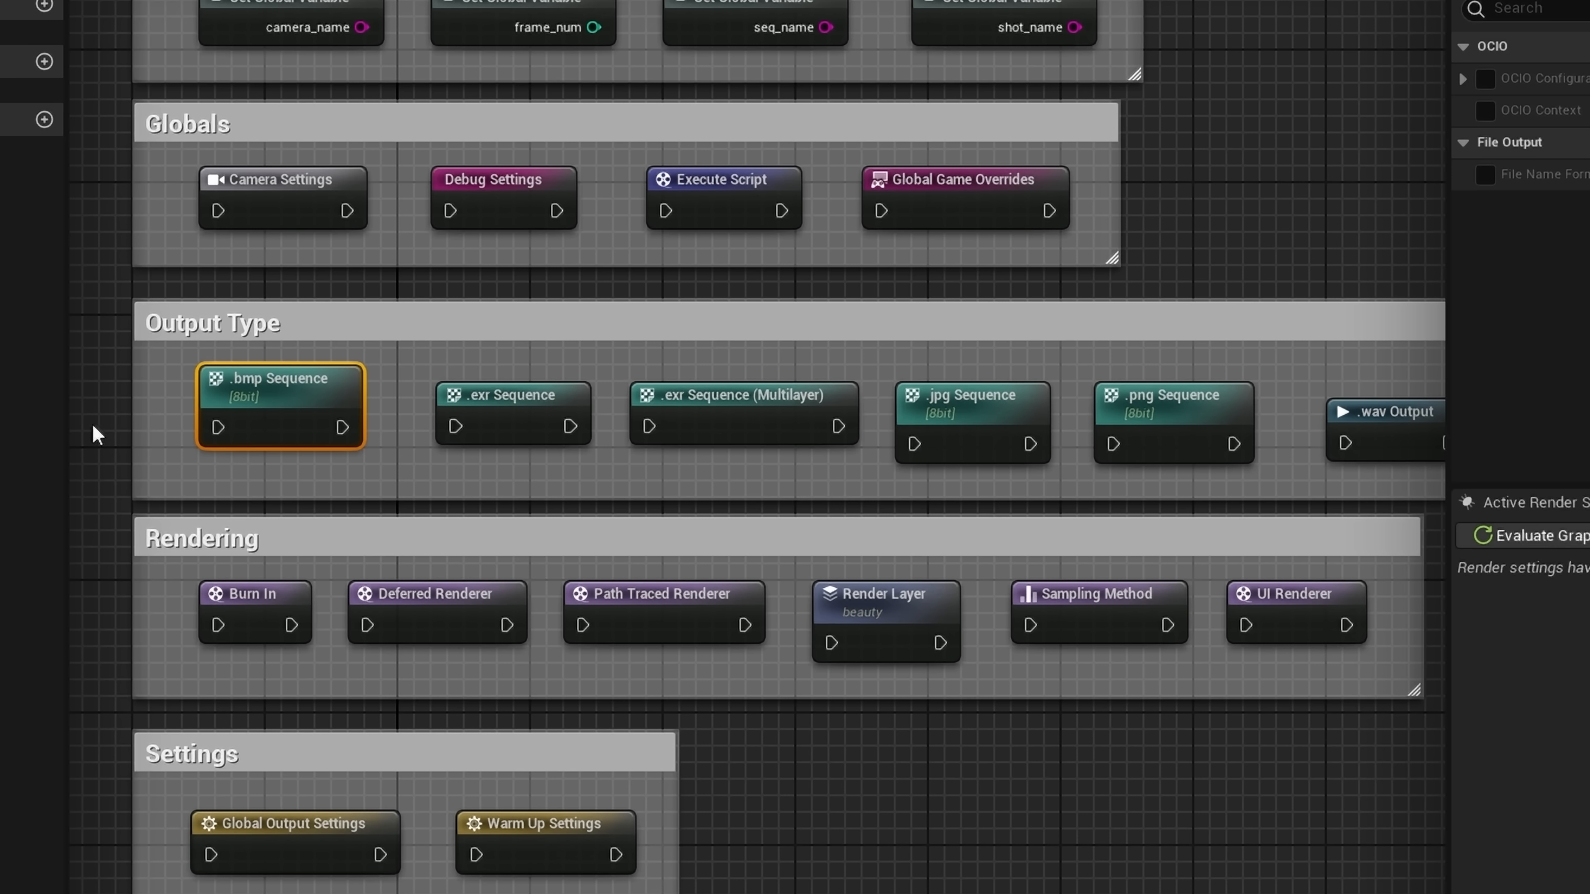
pyautogui.click(495, 396)
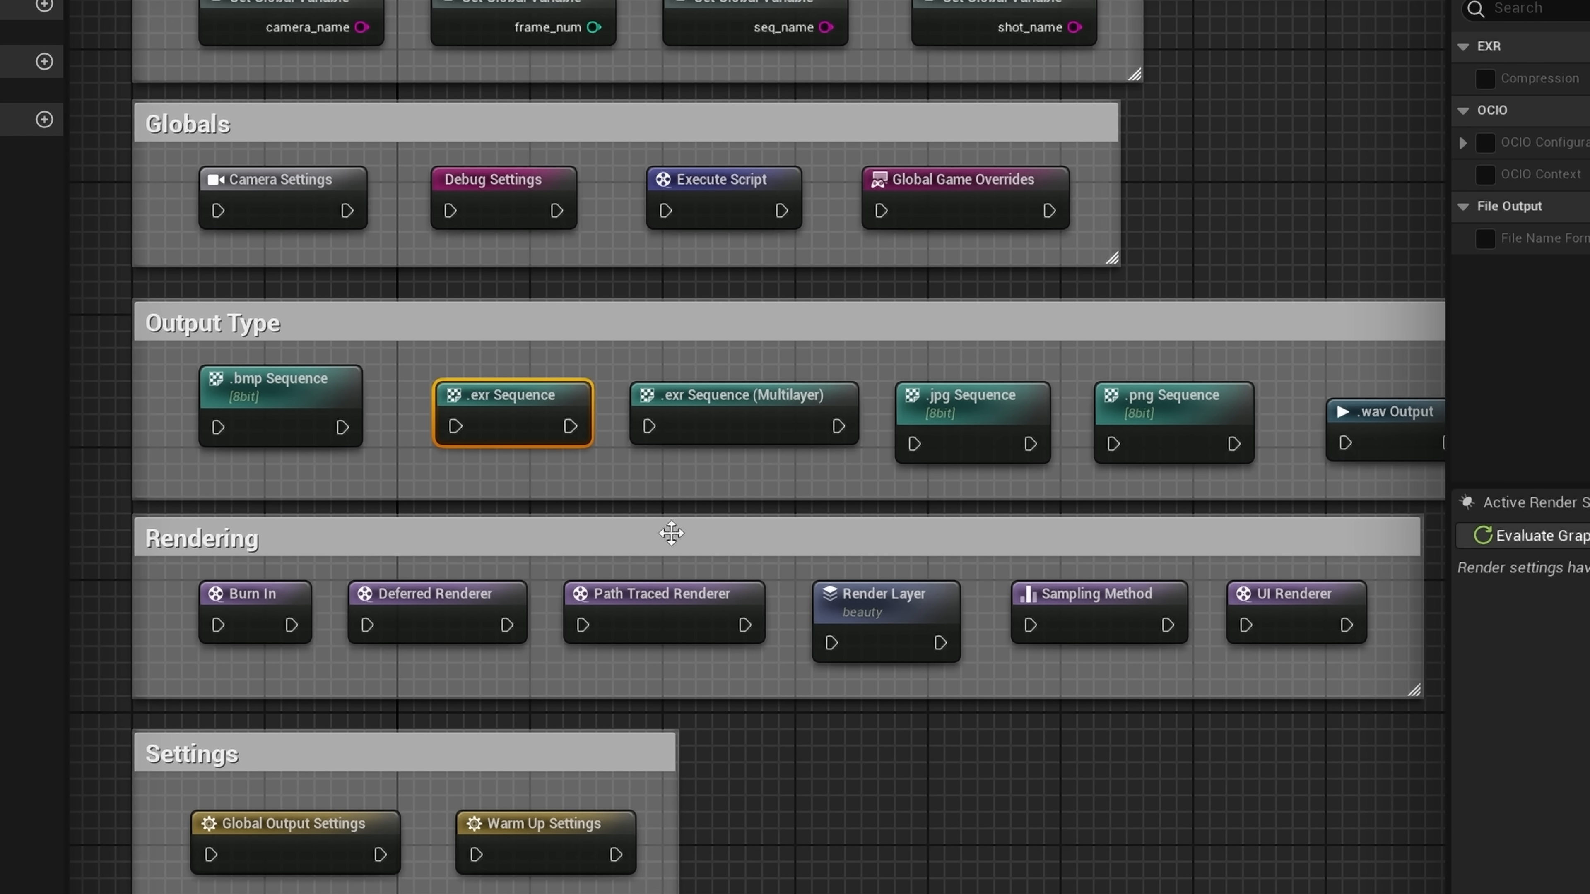
pyautogui.click(775, 397)
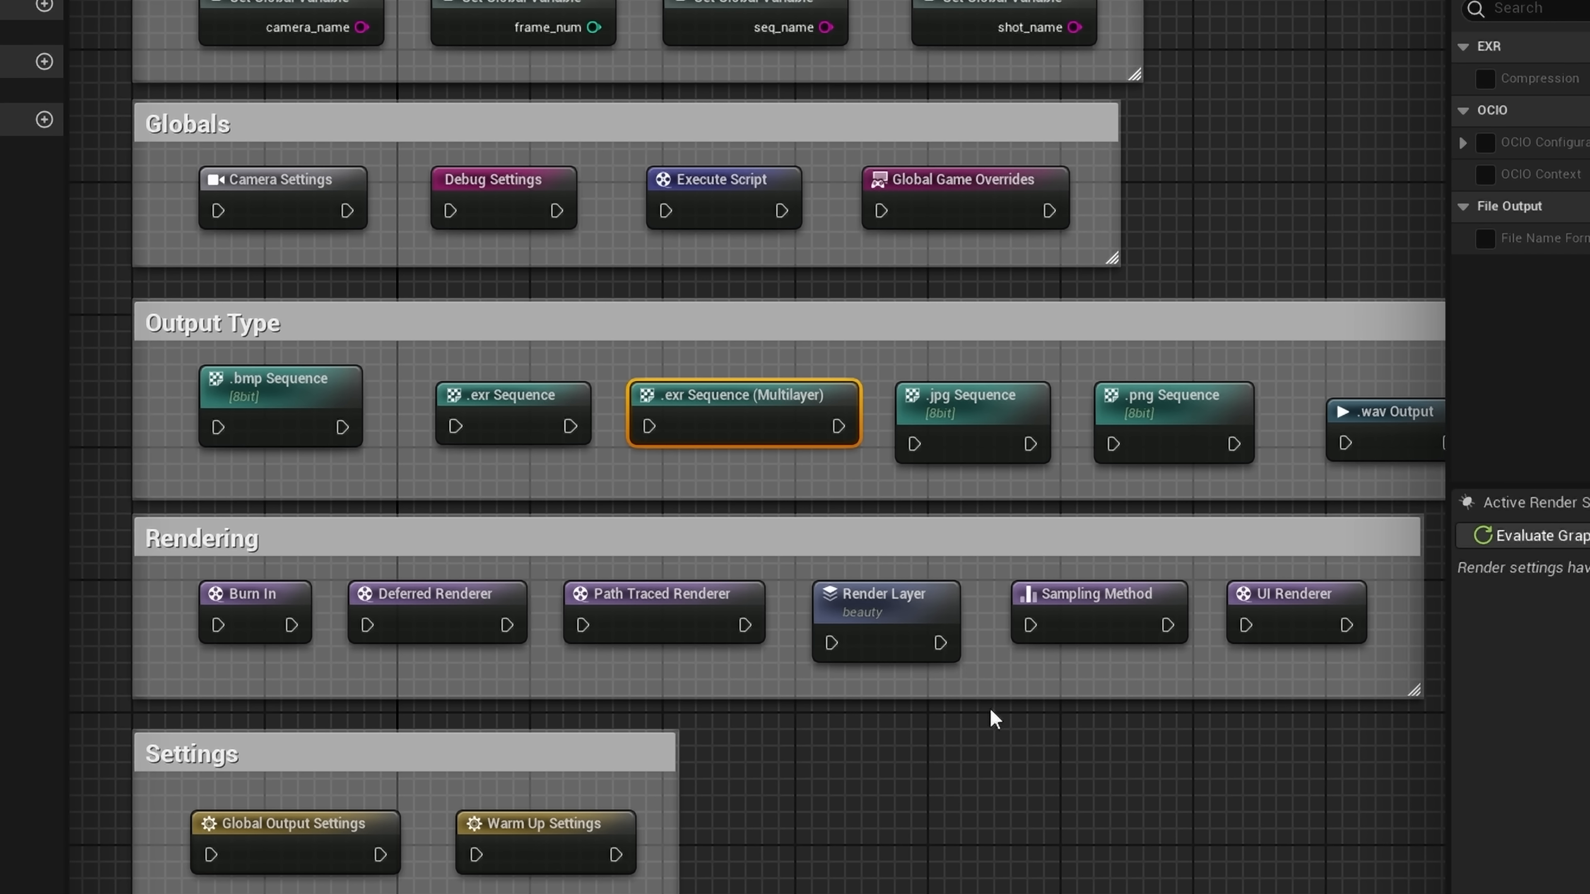
pyautogui.click(916, 401)
pyautogui.moveTo(1180, 860); pyautogui.dragTo(998, 838, button='right')
pyautogui.click(1001, 400)
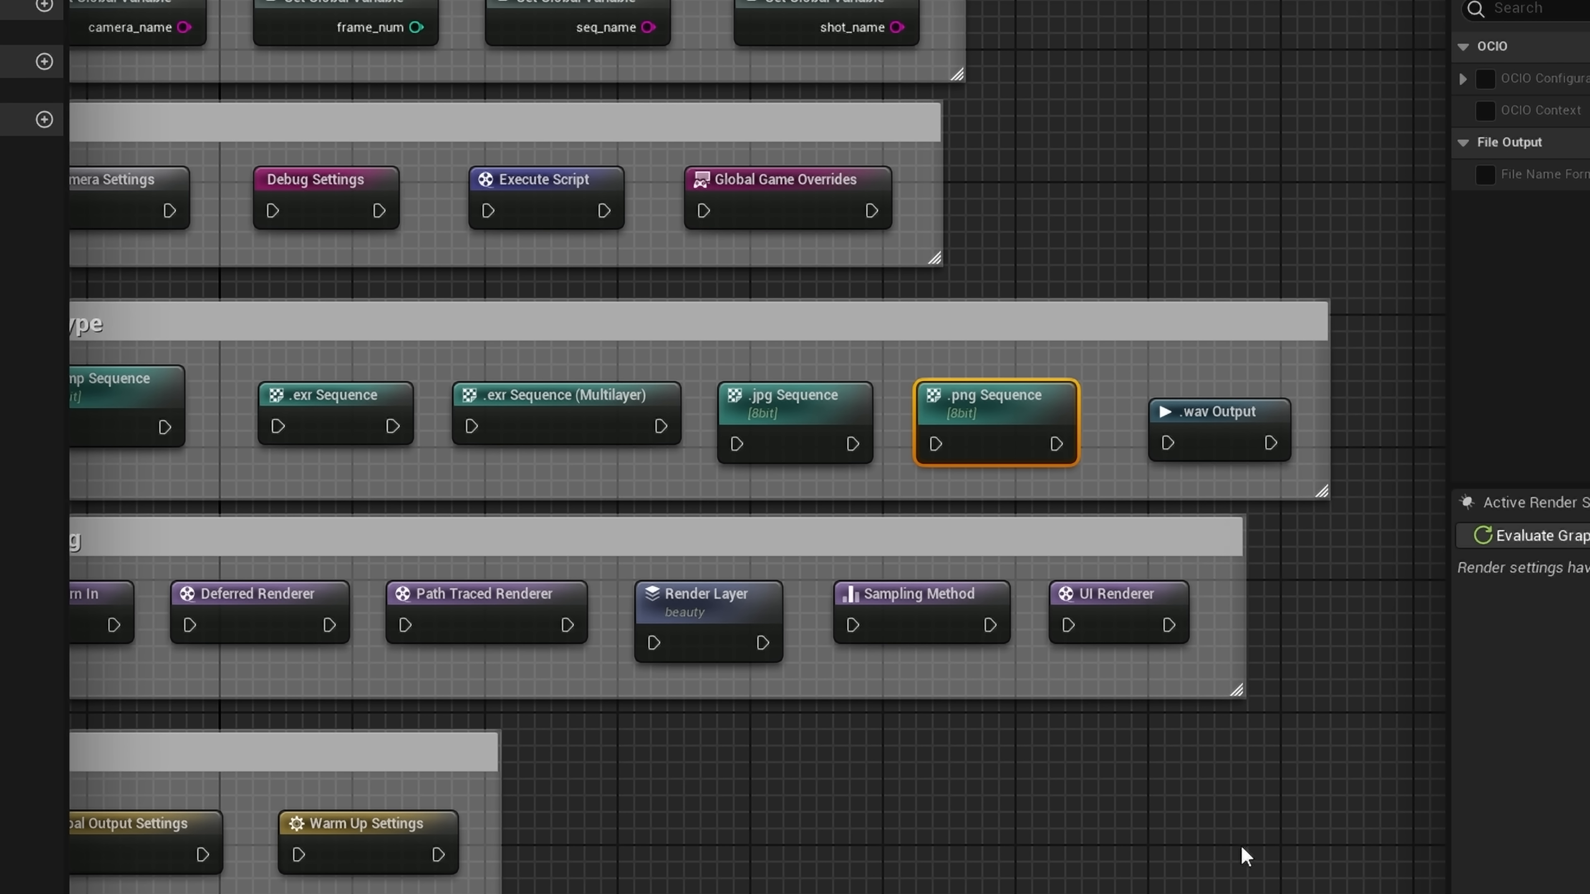
pyautogui.click(1236, 411)
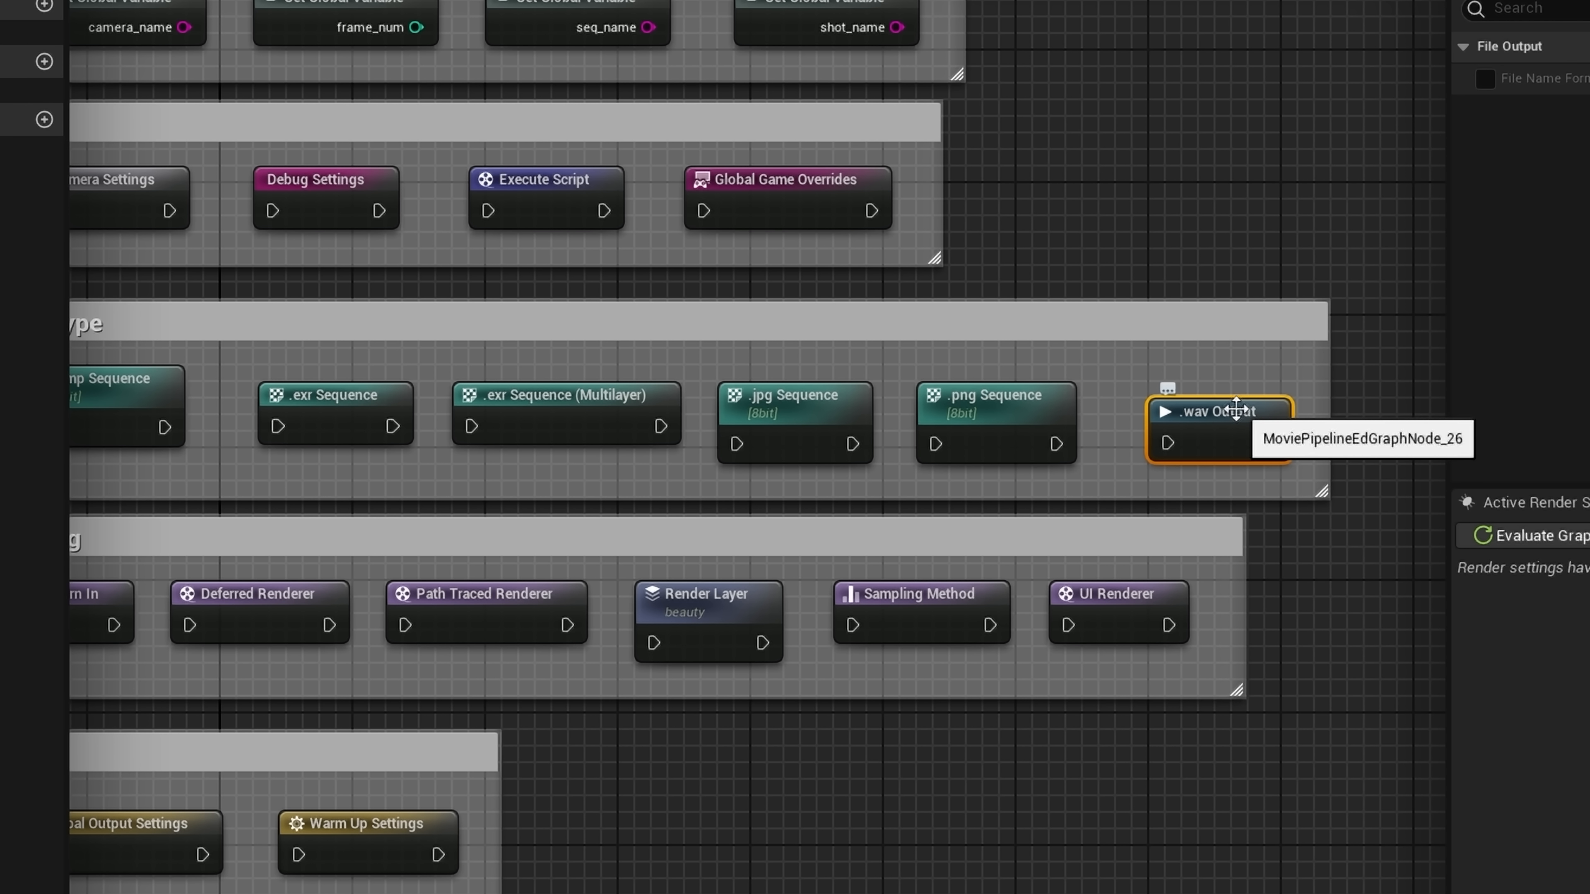
pyautogui.moveTo(1093, 796); pyautogui.dragTo(1301, 628, button='right')
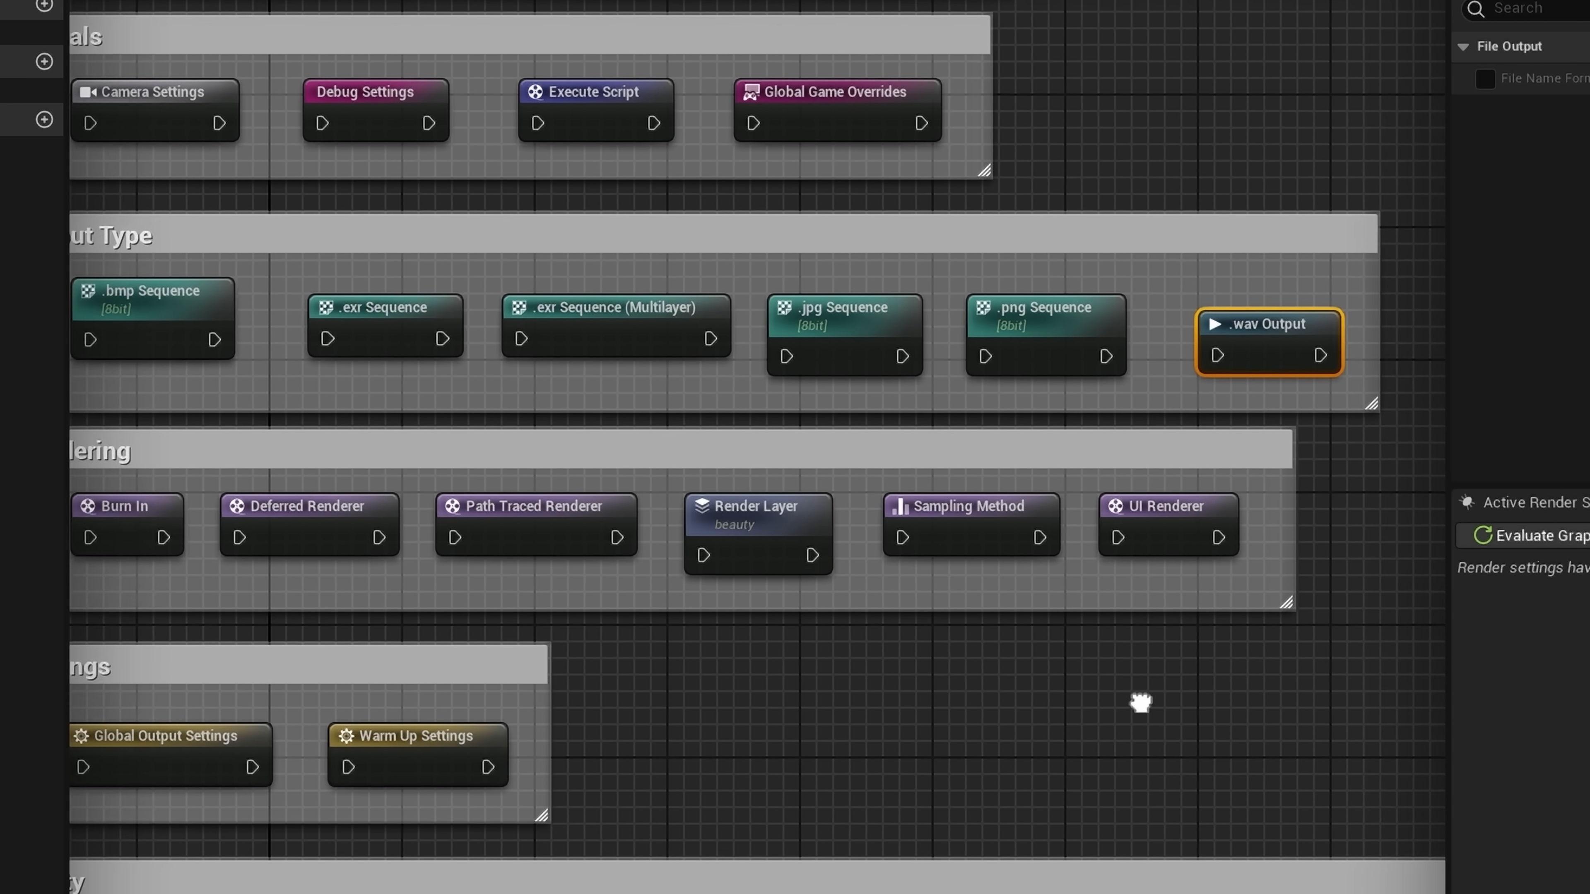
pyautogui.moveTo(1154, 581); pyautogui.dragTo(1154, 581, button='right')
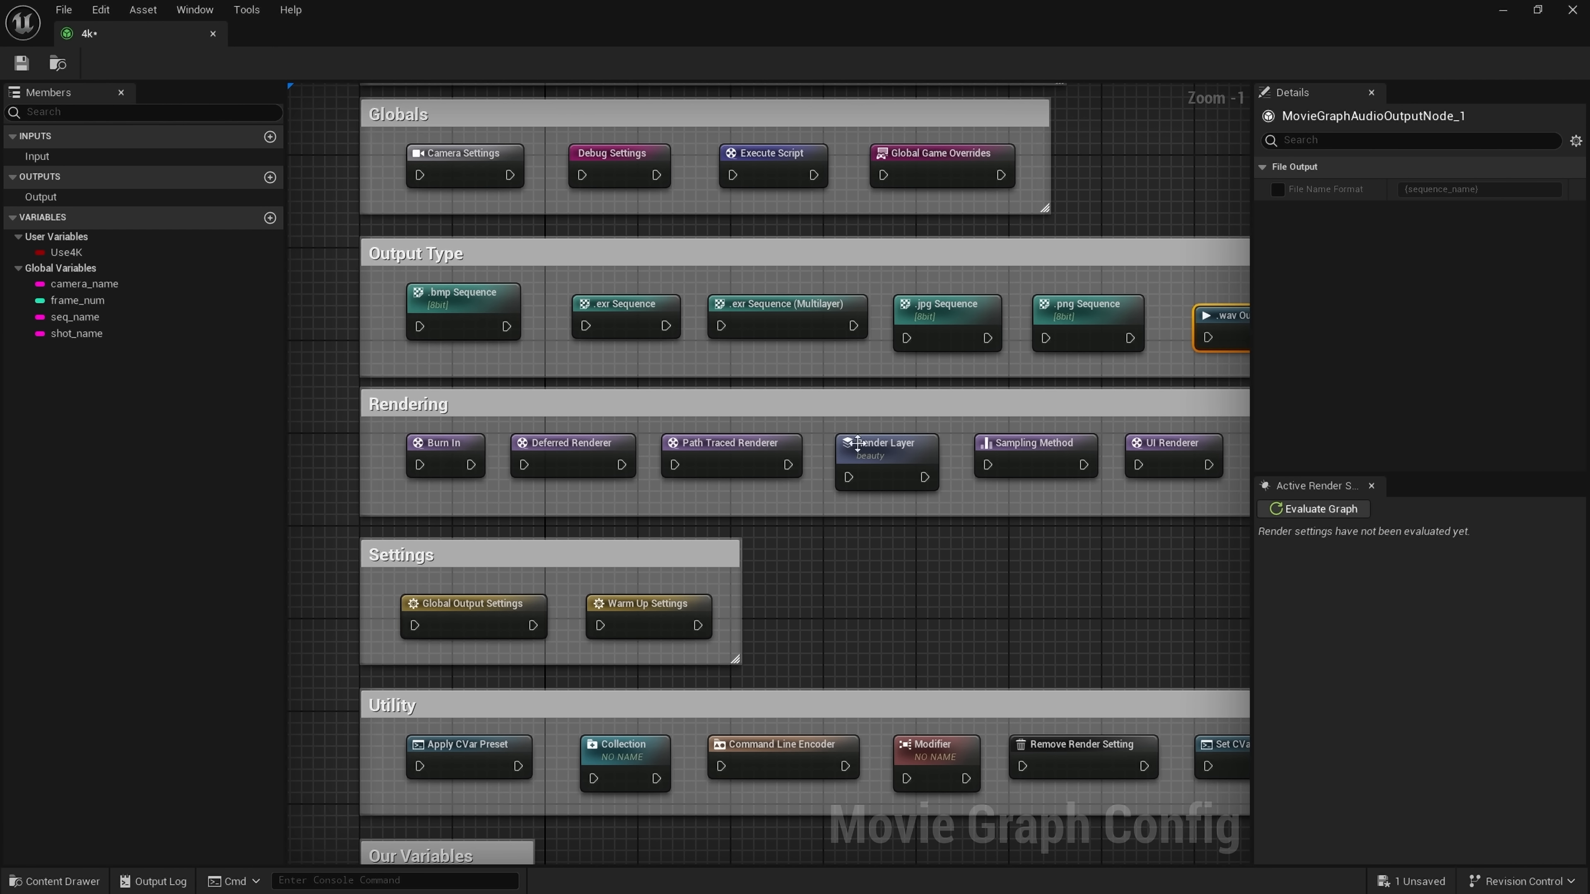
# - Examine the Burn In node's Burn In Class and Composite Onto Final Image settings
pyautogui.click(438, 449)
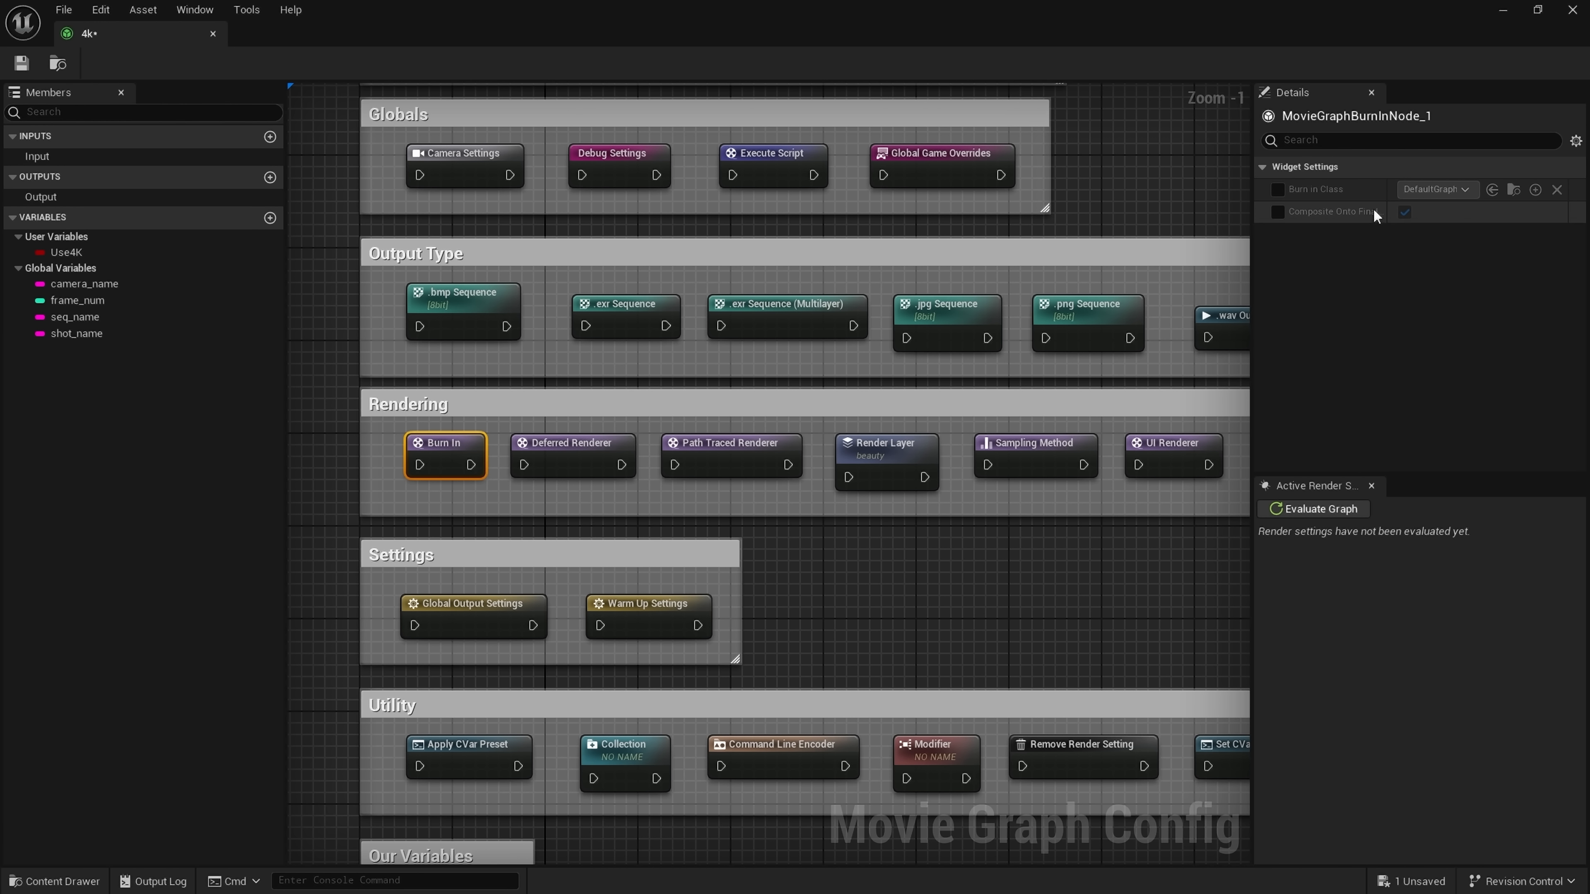
pyautogui.moveTo(1370, 218)
pyautogui.moveTo(1252, 219); pyautogui.dragTo(1172, 219)
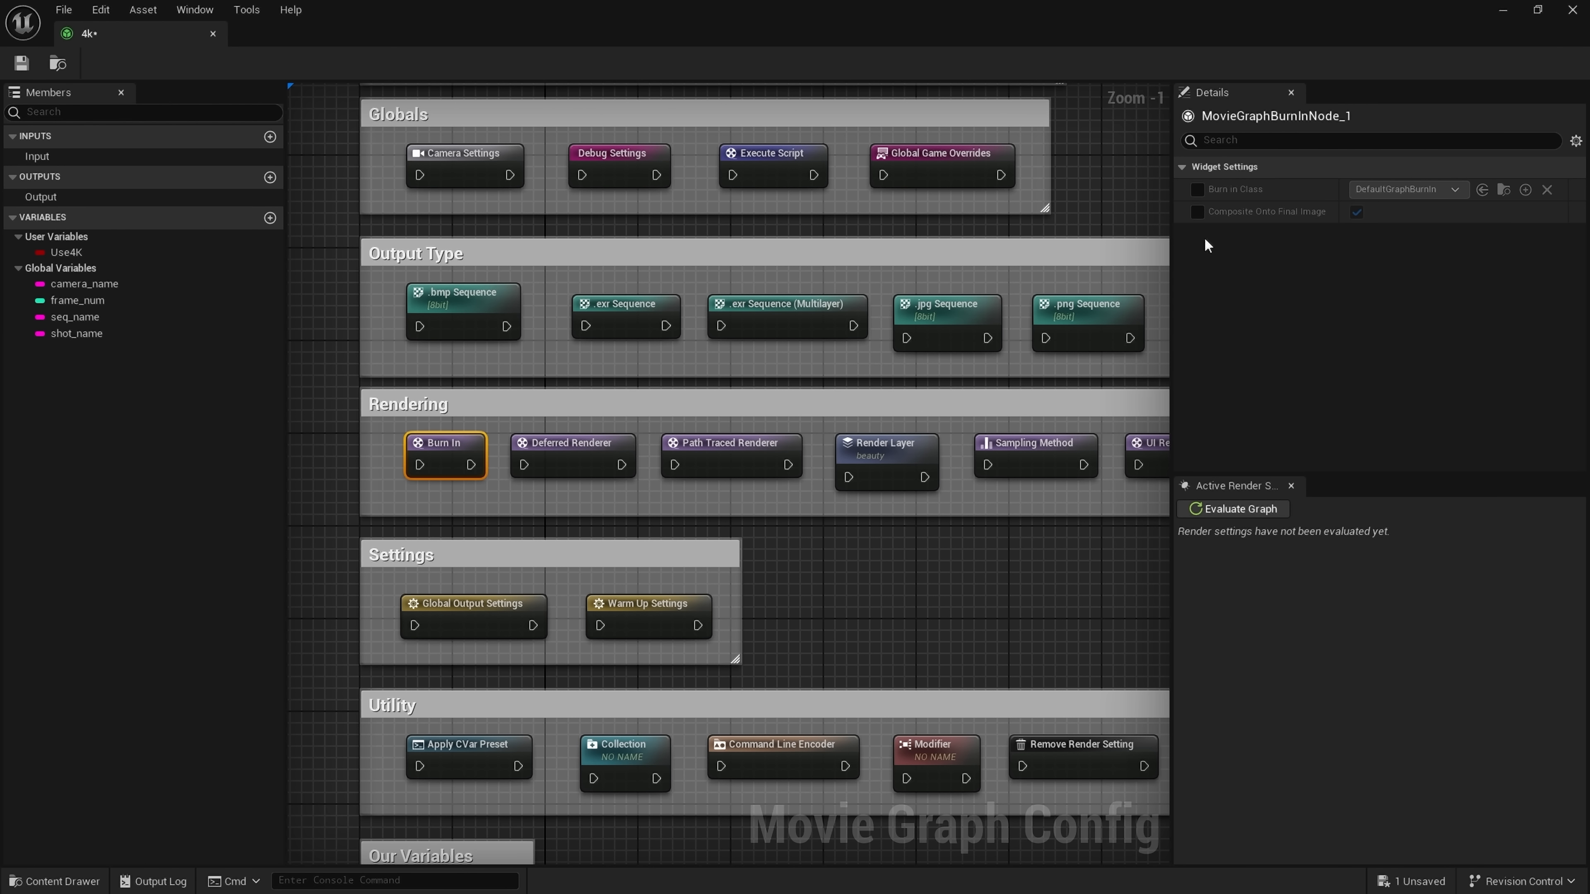
pyautogui.moveTo(1172, 282); pyautogui.dragTo(1334, 282)
# - Examine the Deferred Renderer node's sampling settings, including the advanced Write All Samples option
pyautogui.click(566, 446)
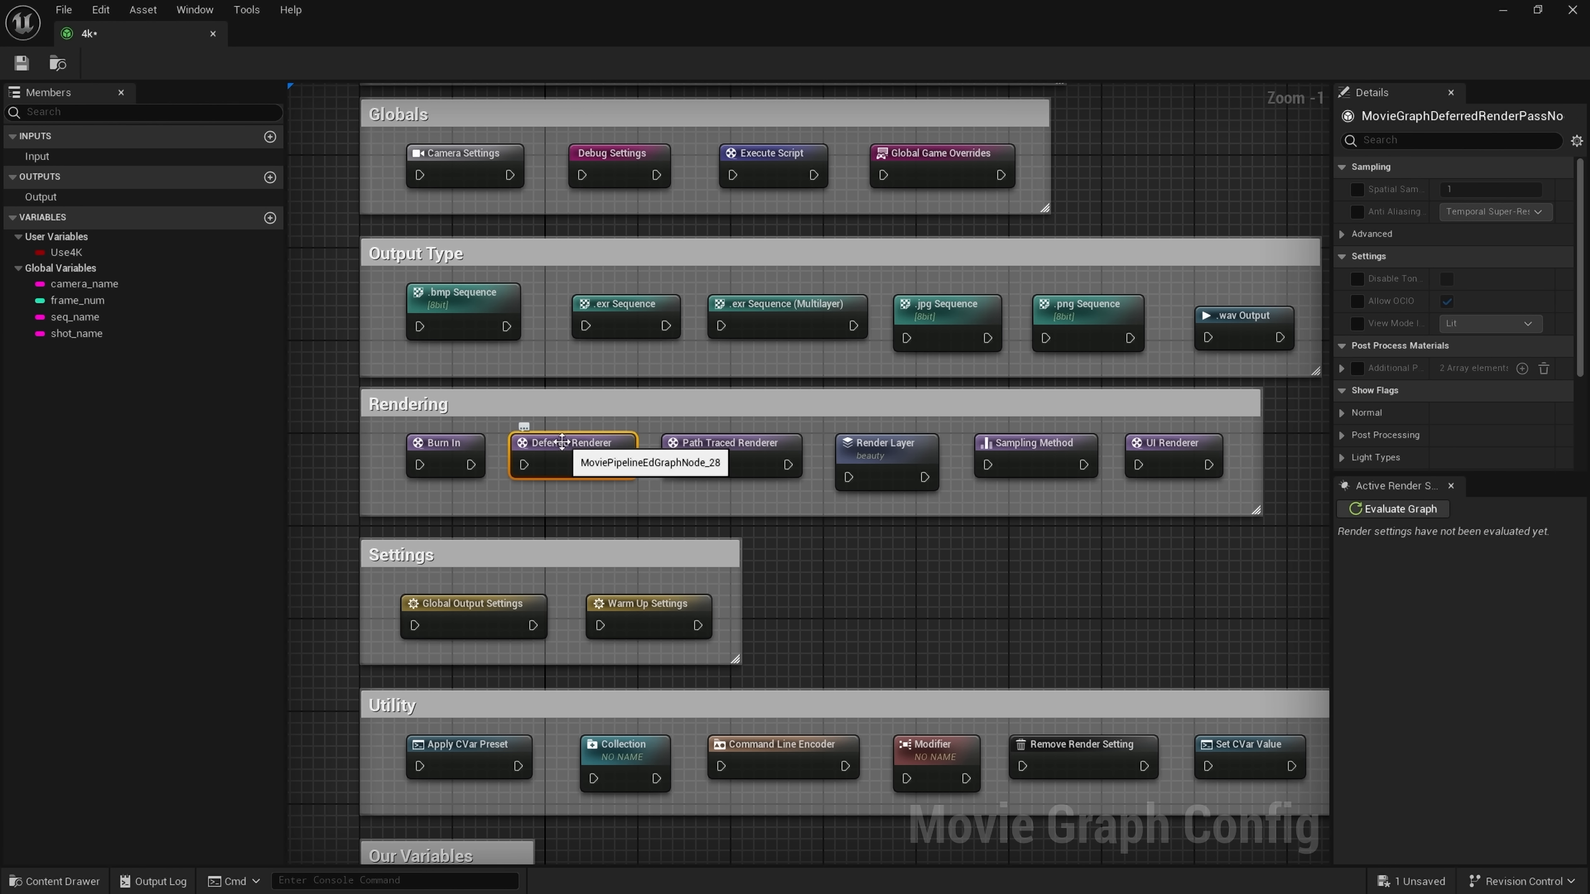
pyautogui.moveTo(1333, 432); pyautogui.dragTo(1274, 427)
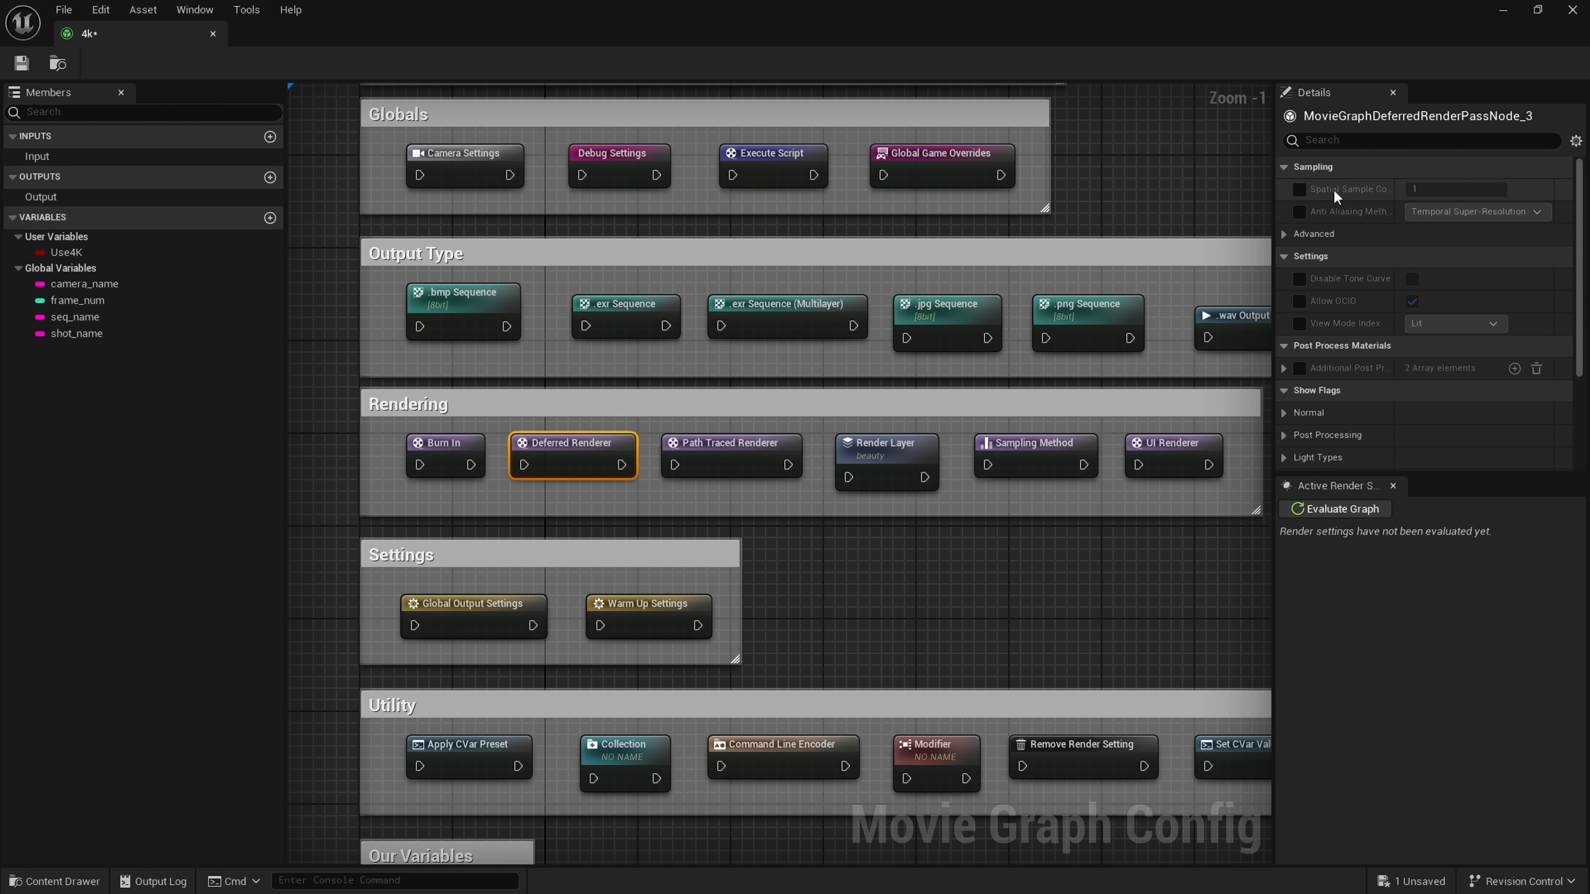
pyautogui.moveTo(1336, 192)
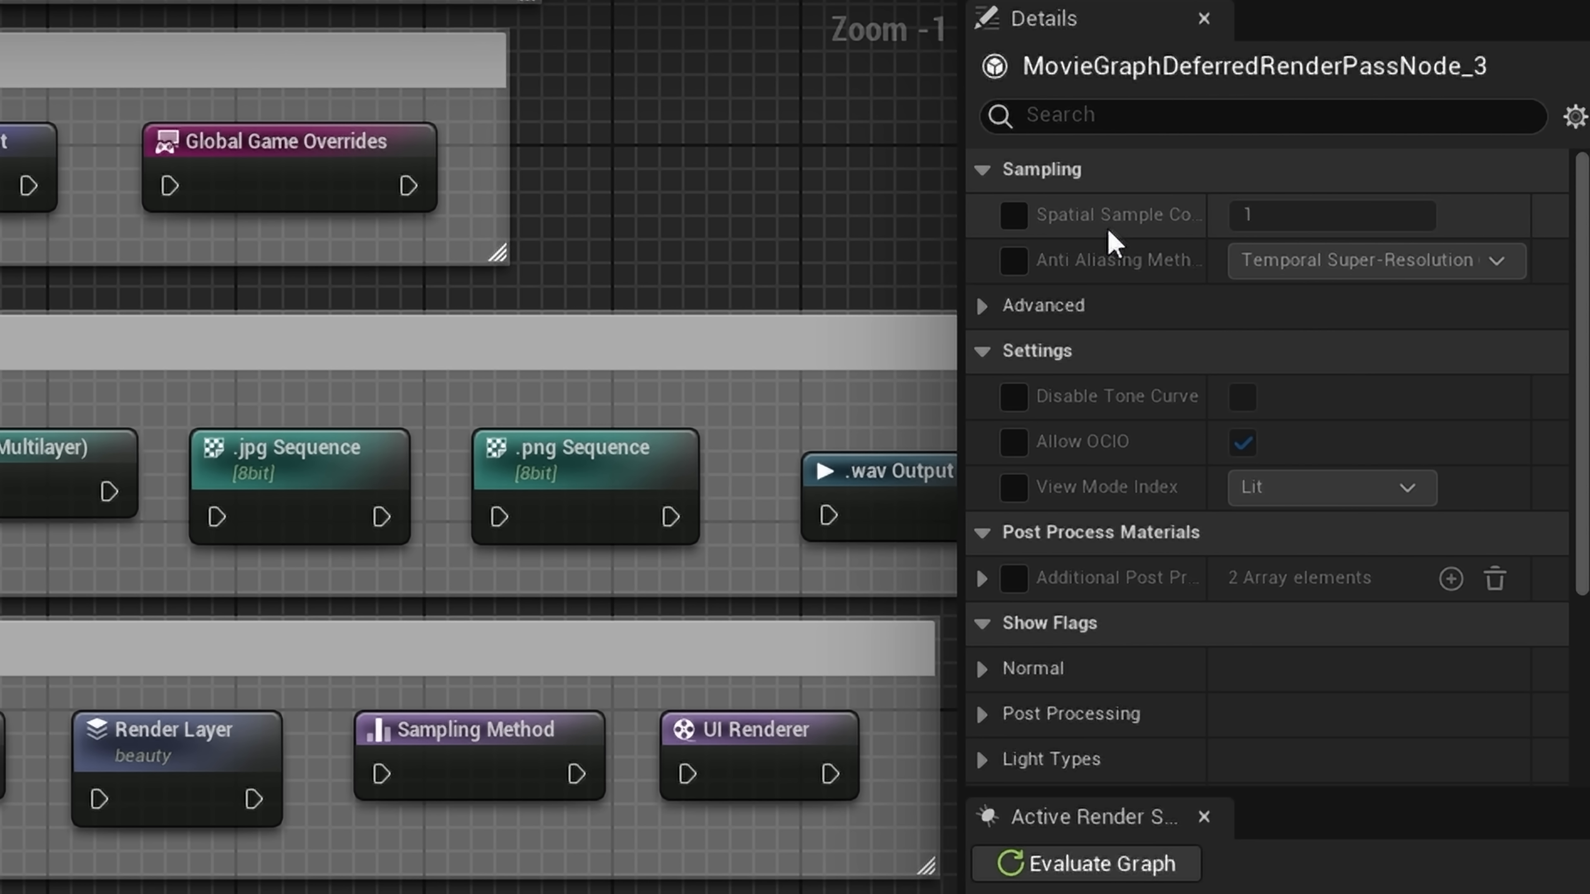
pyautogui.click(983, 307)
pyautogui.moveTo(1099, 360)
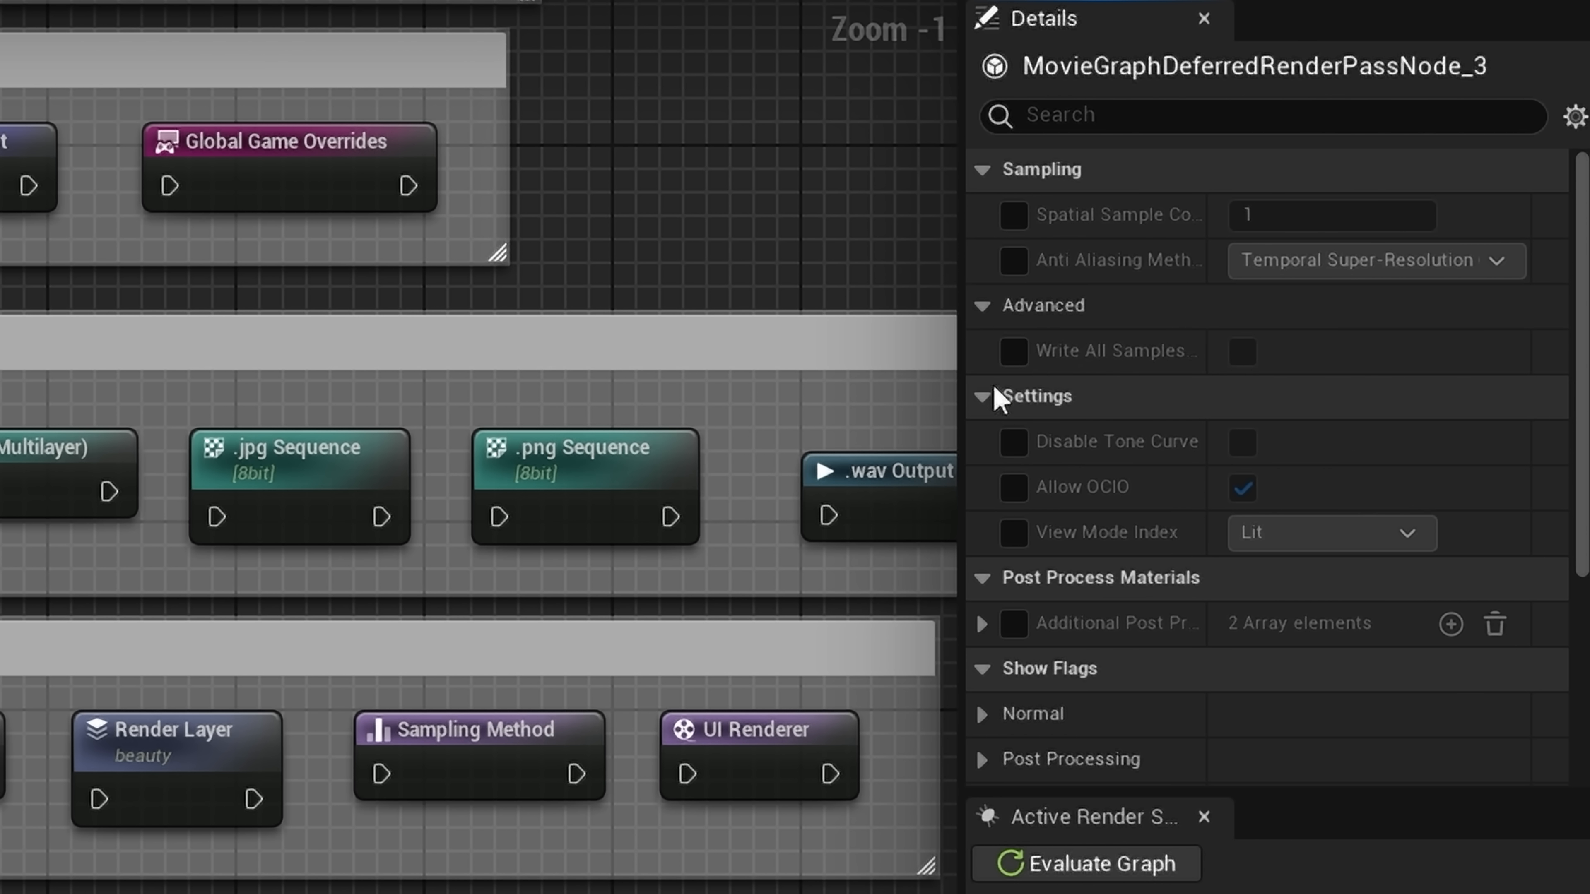
pyautogui.click(996, 313)
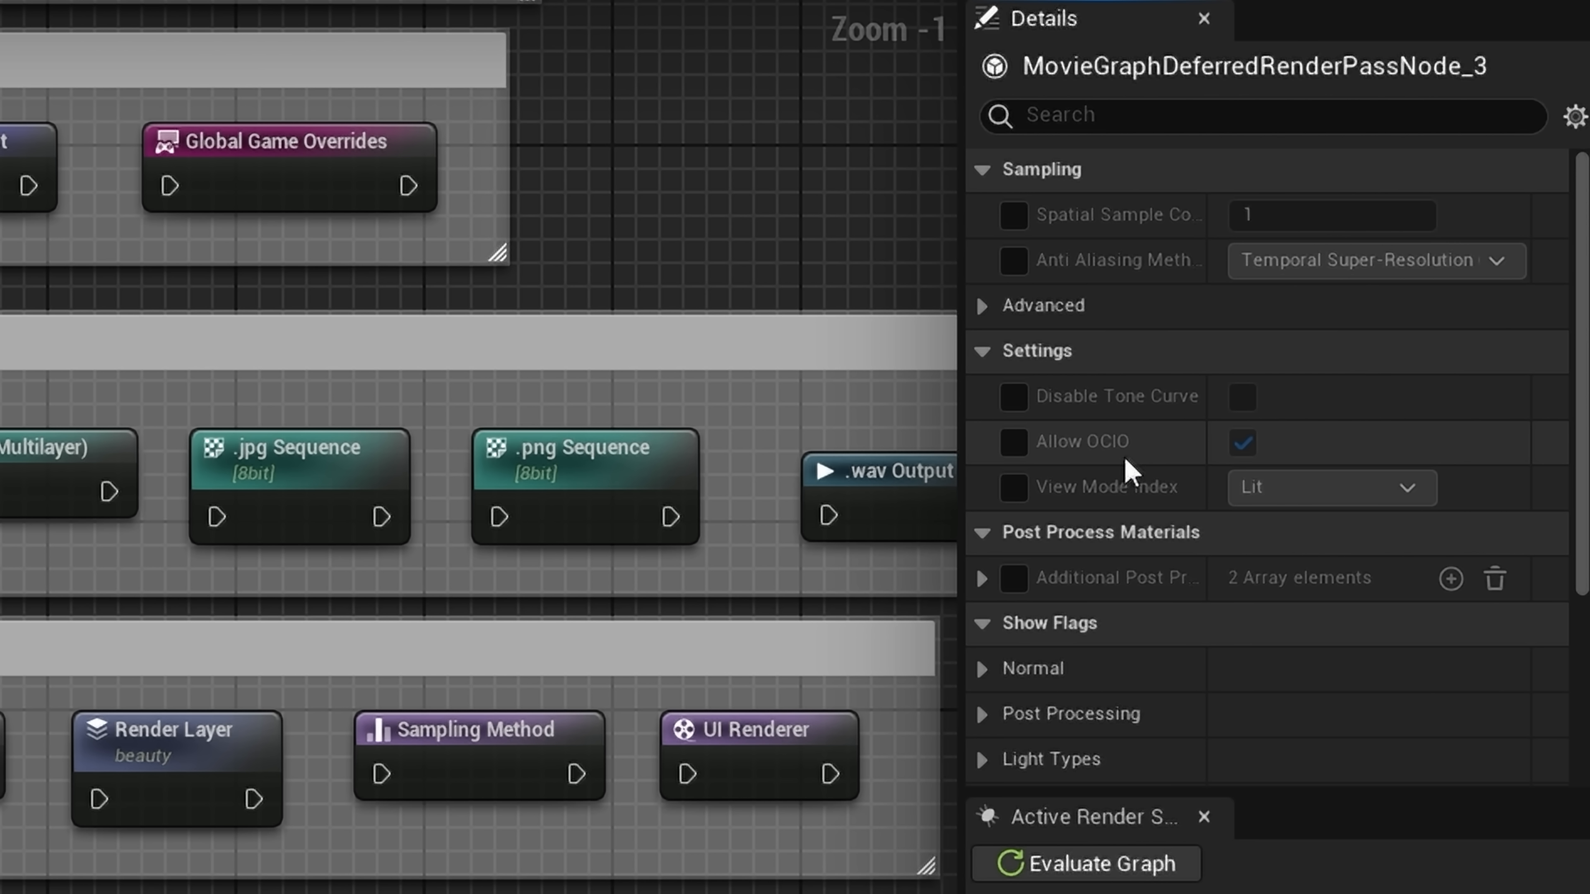
# - Check the View Mode Index options of the Deferred Renderer node, leave that override off, and look over its post process and show flag settings
pyautogui.click(1019, 491)
pyautogui.click(1309, 491)
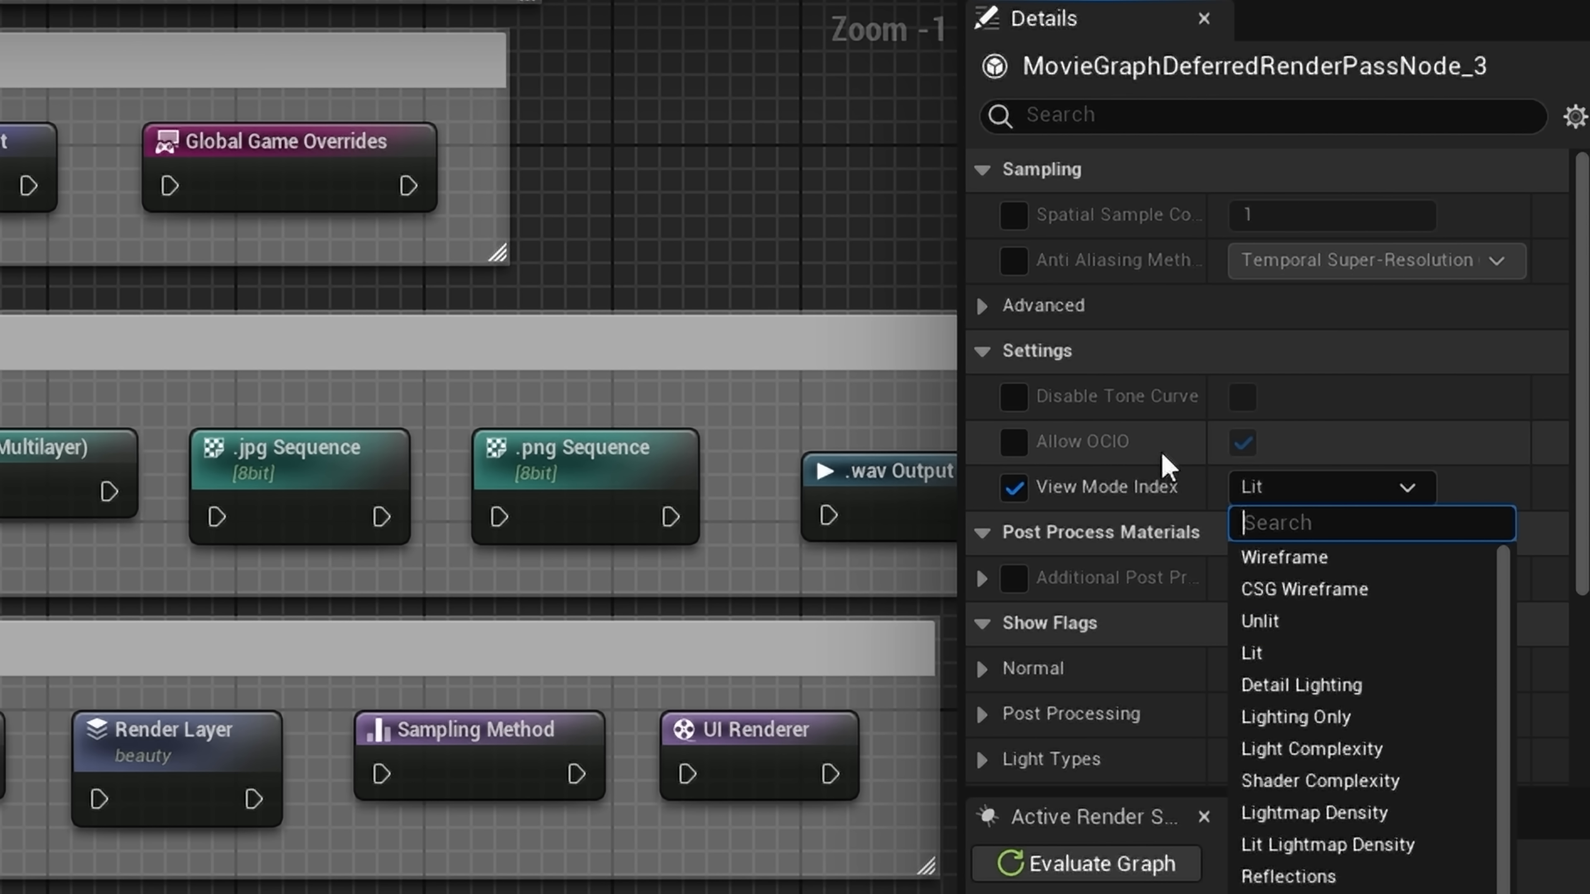
pyautogui.click(1020, 486)
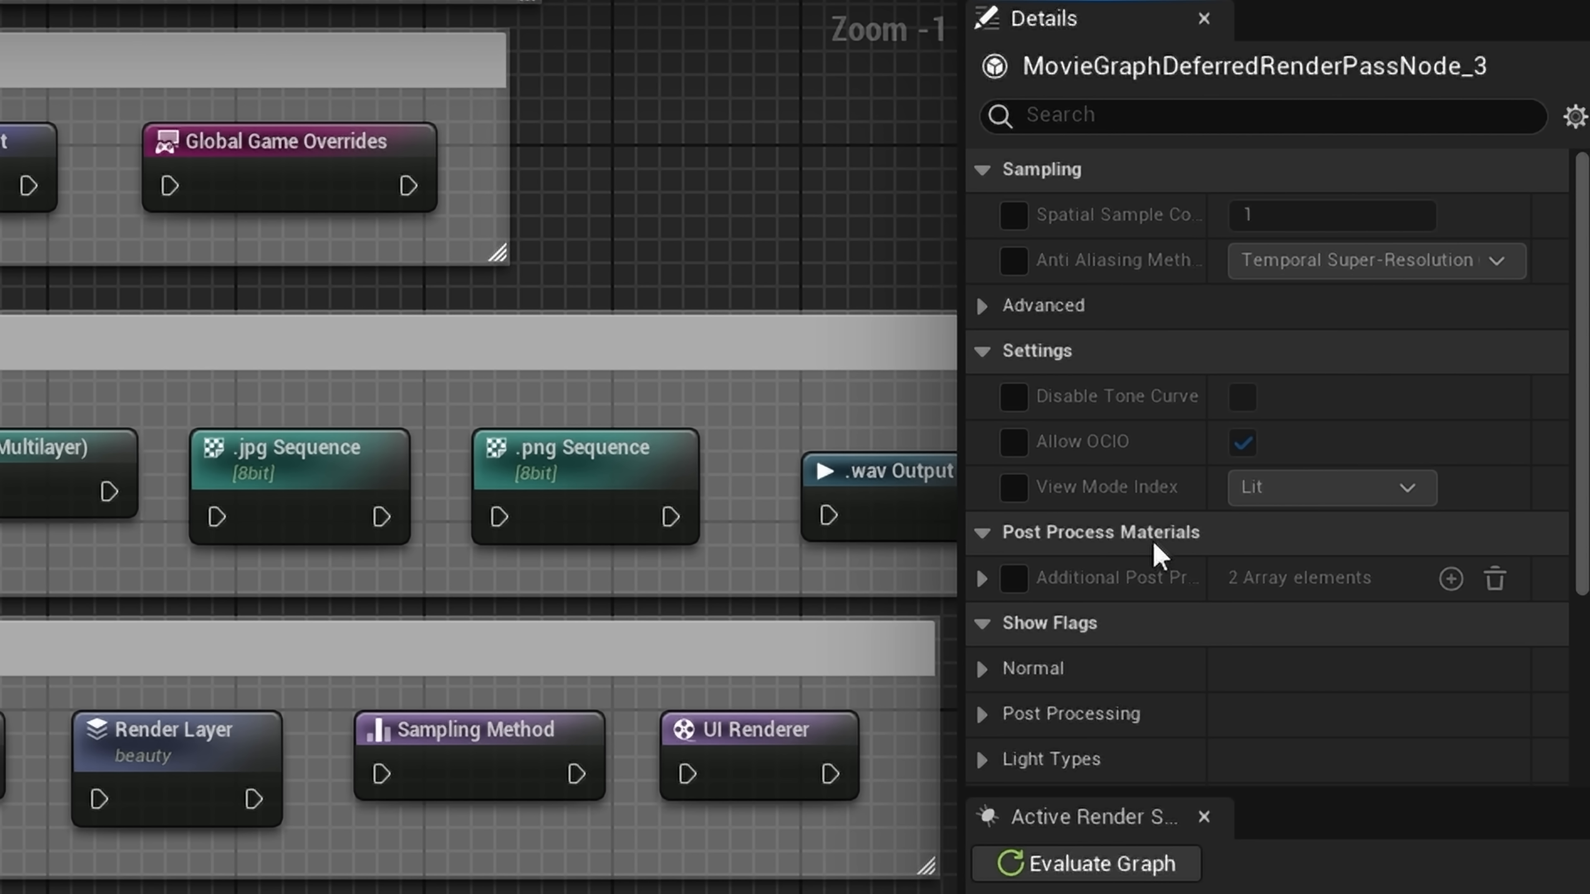
pyautogui.scroll(-2, 1155, 573)
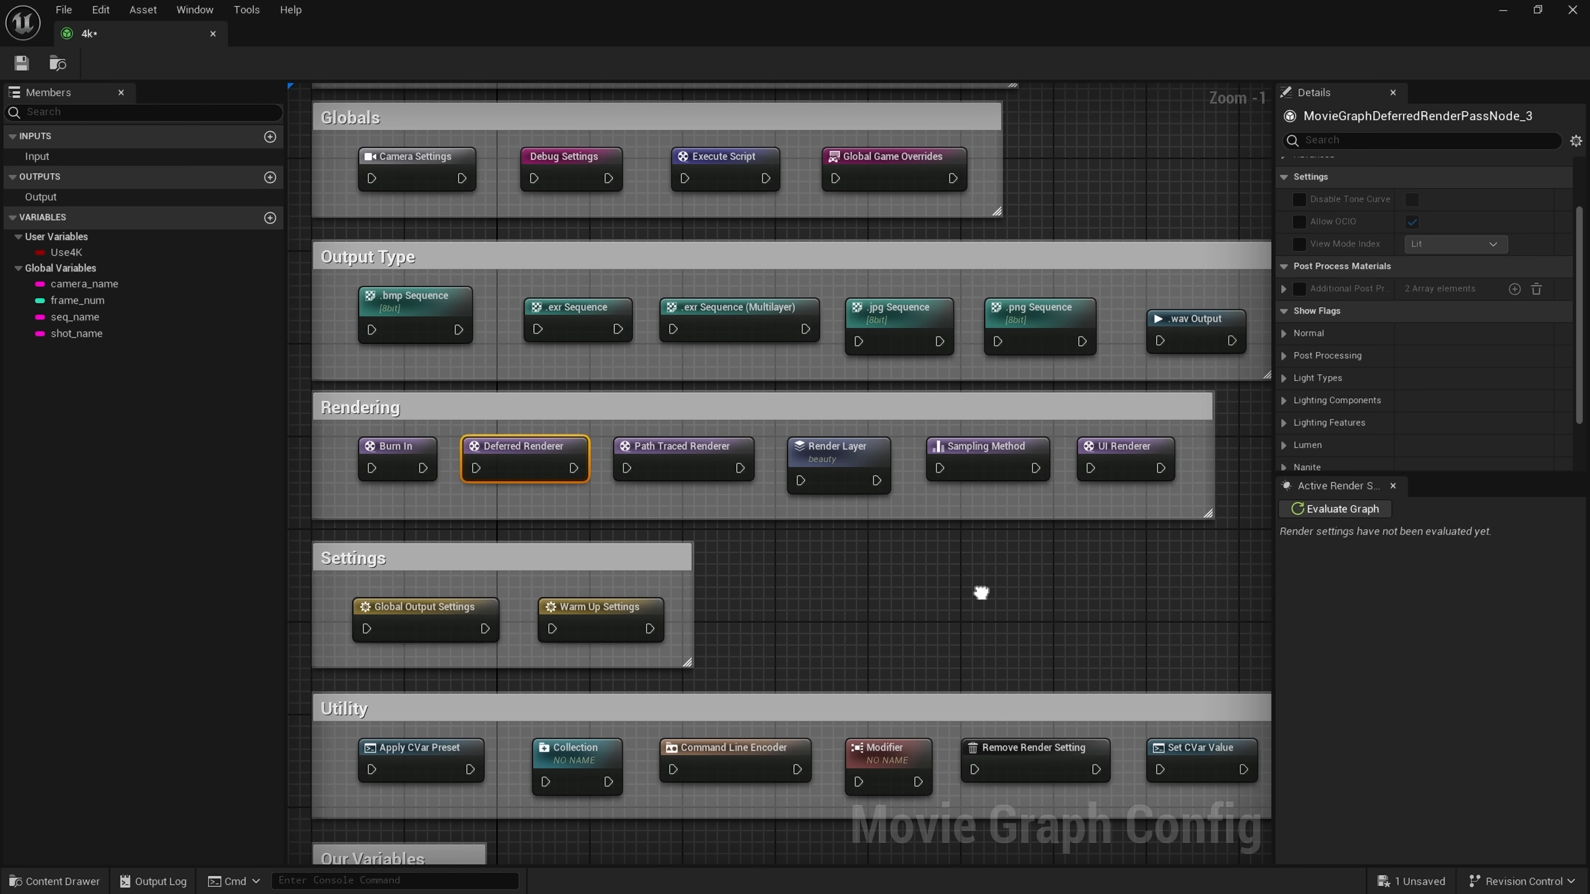
# - Turn on Disable Tone Curve for the Path Traced Renderer node
pyautogui.click(727, 457)
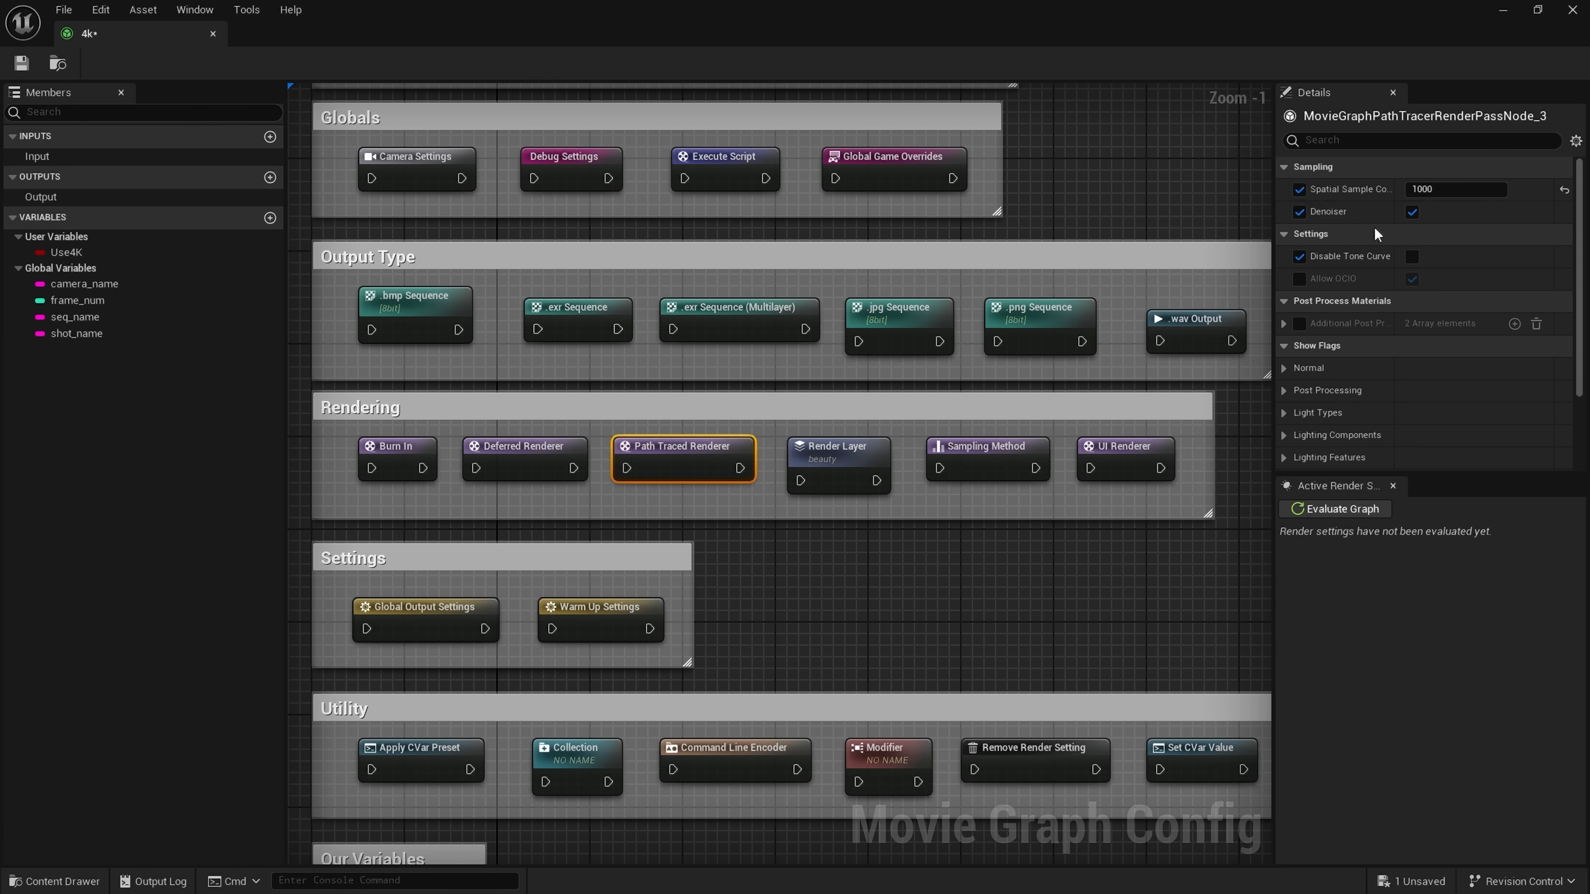
pyautogui.click(1411, 258)
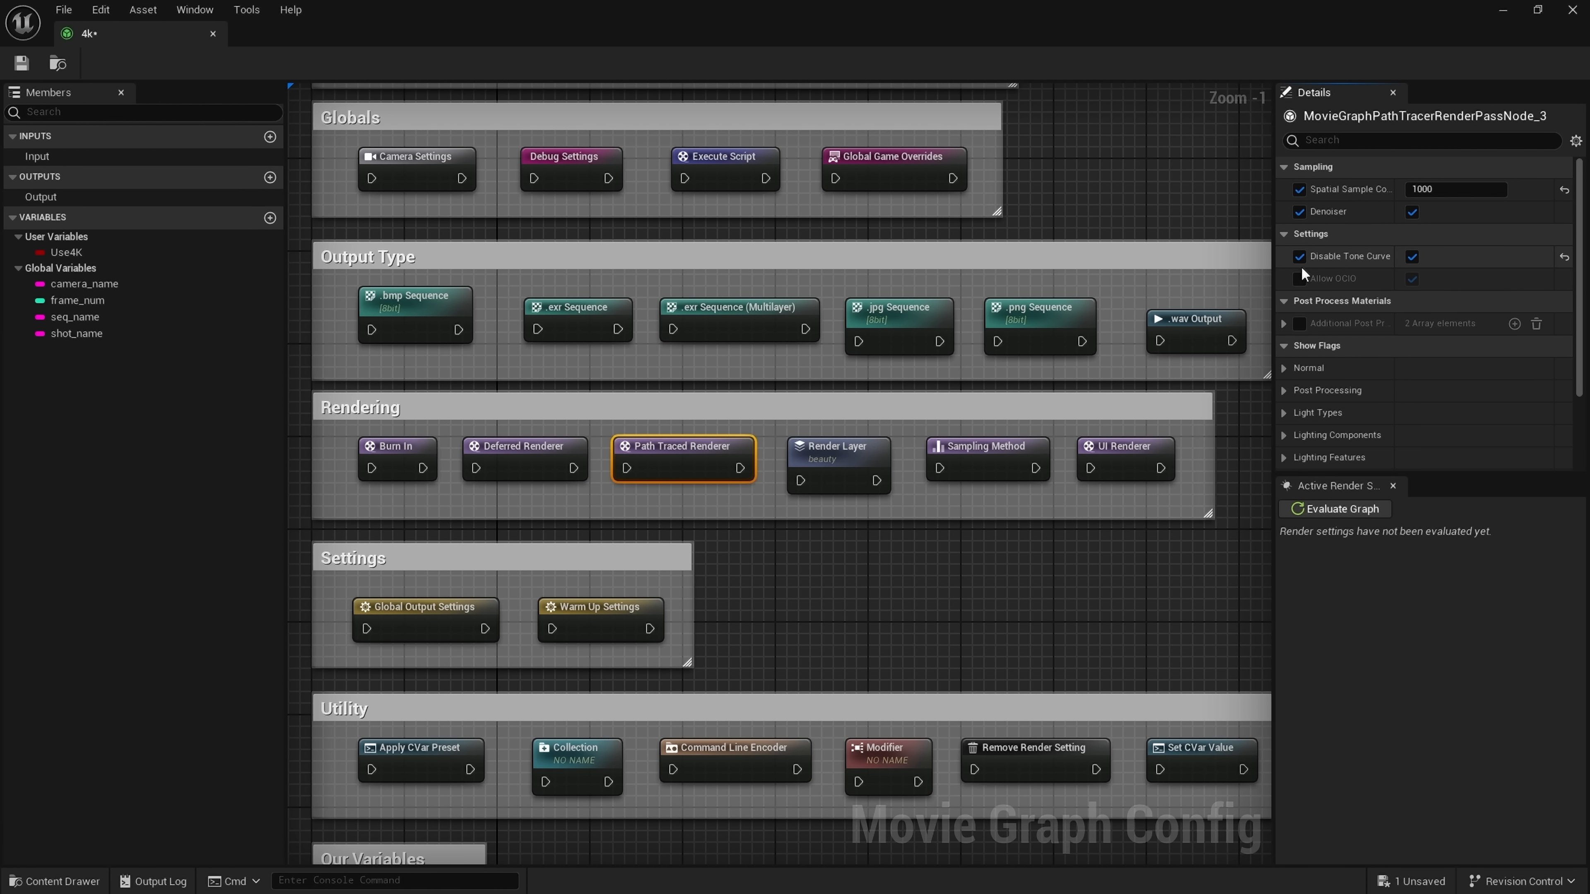
# - Examine the Render Layer node's Layer Name and the Sampling Method node's Temporal Sample Count settings
pyautogui.moveTo(1193, 607); pyautogui.dragTo(1150, 604, button='right')
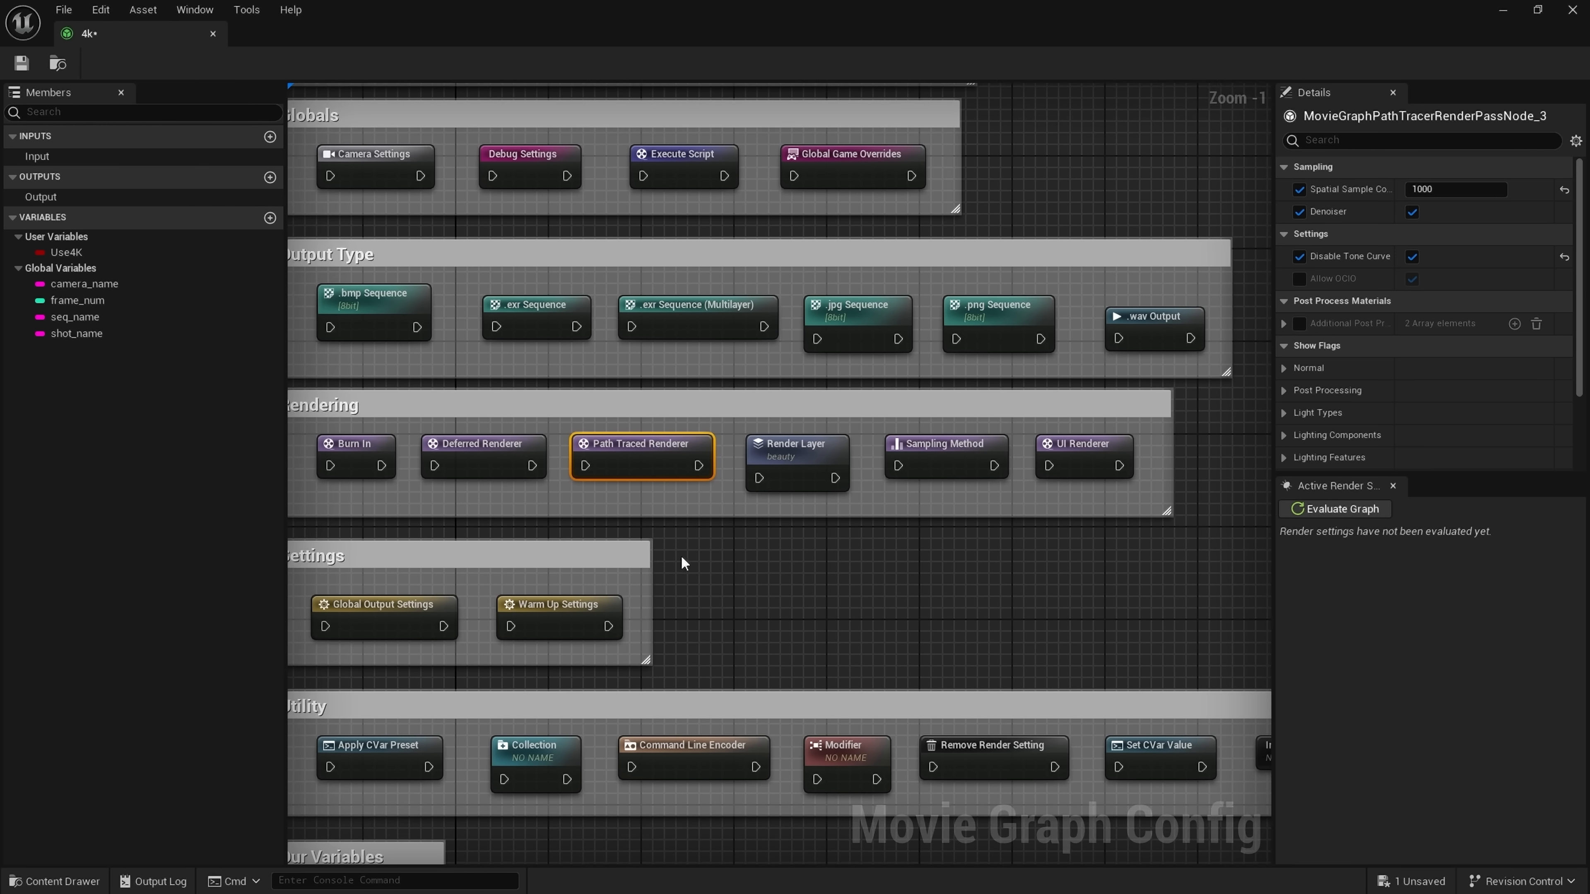
pyautogui.moveTo(795, 625); pyautogui.dragTo(760, 607, button='right')
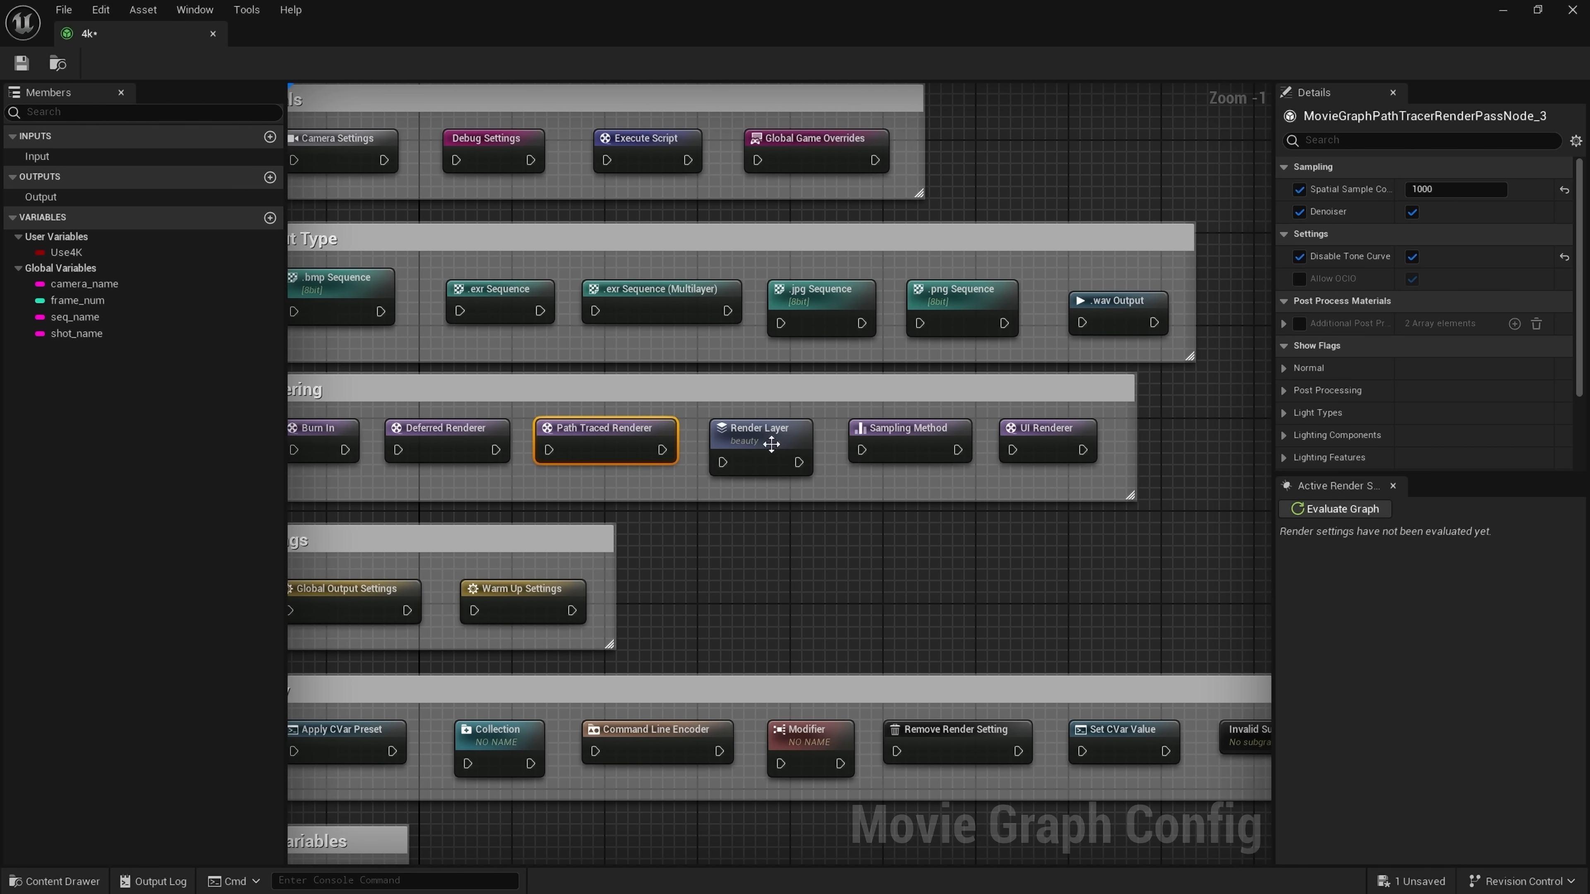
pyautogui.click(774, 447)
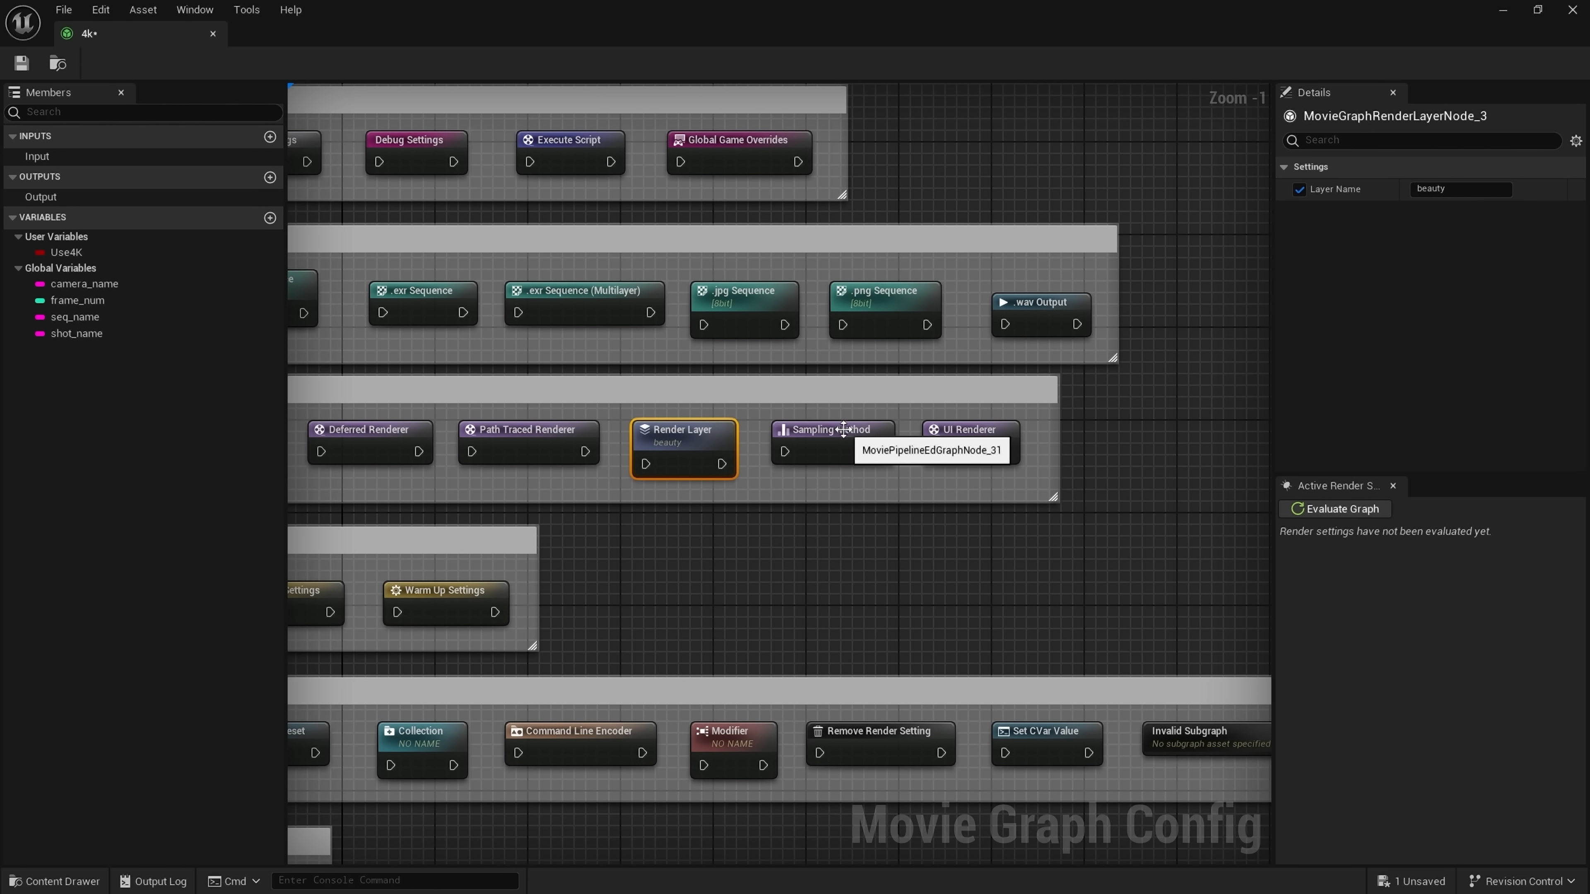
pyautogui.click(844, 430)
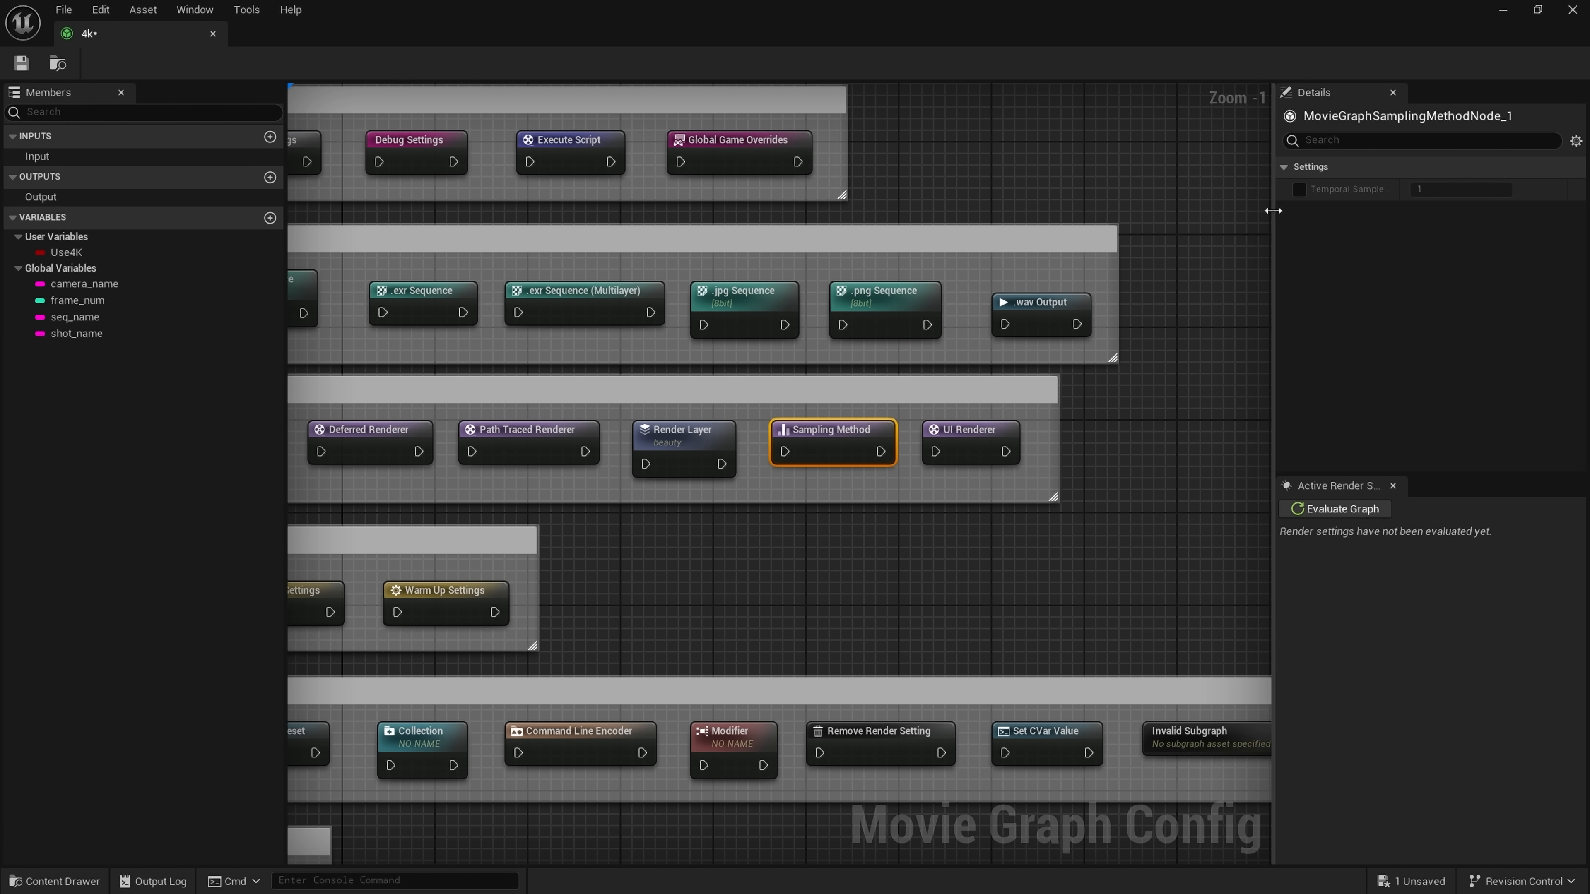
pyautogui.moveTo(1273, 211); pyautogui.dragTo(1240, 211)
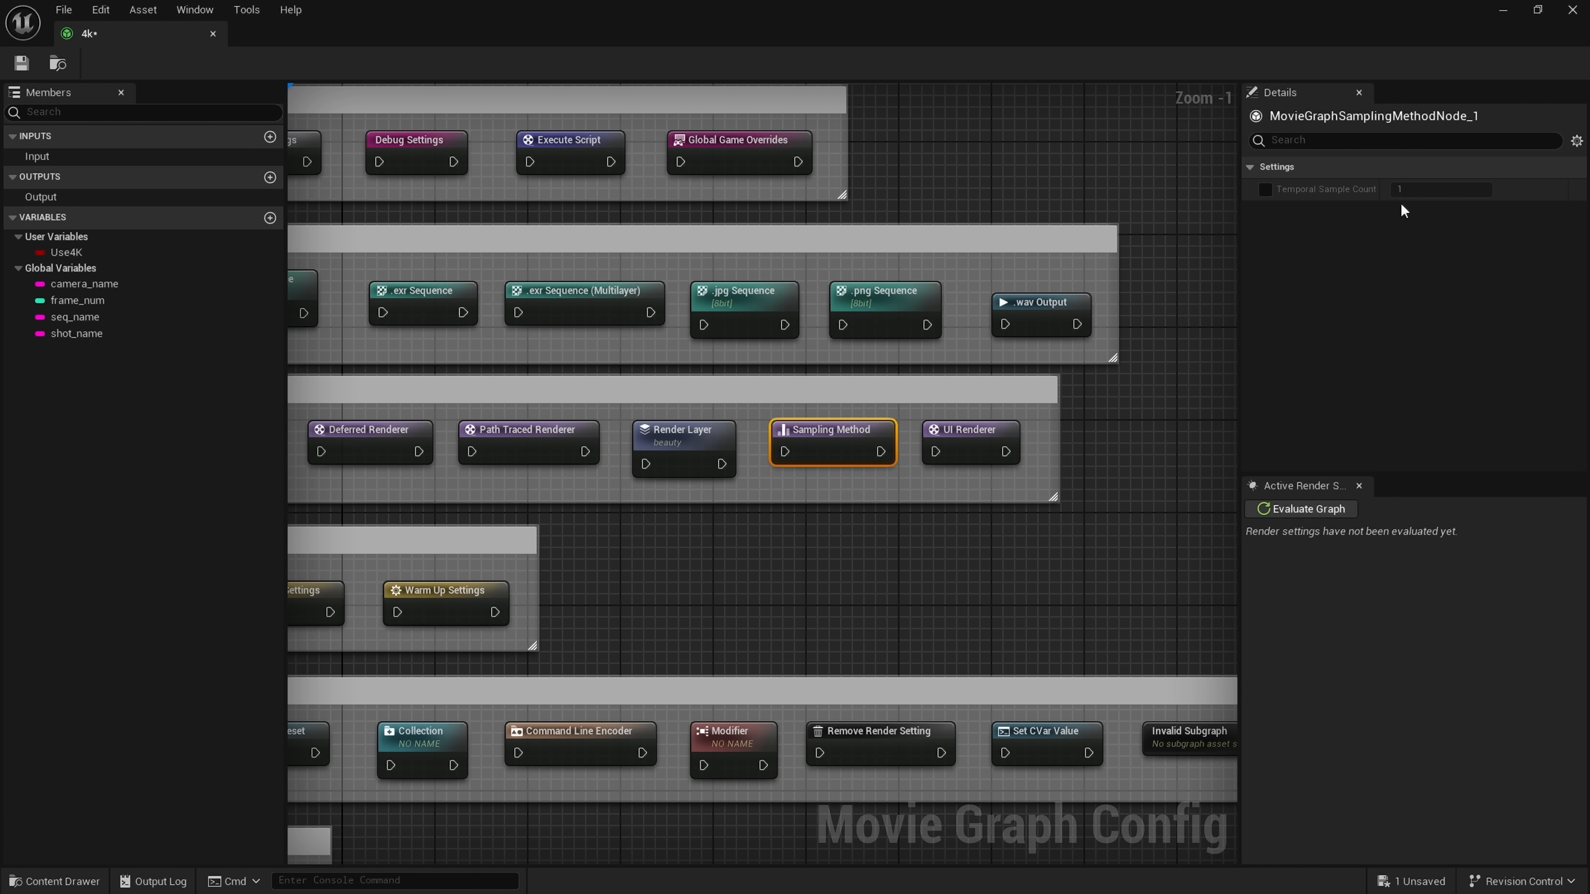
# - Examine the UI Renderer node's Composite Onto Final Image setting and read its description
pyautogui.moveTo(1052, 577); pyautogui.dragTo(1094, 539, button='right')
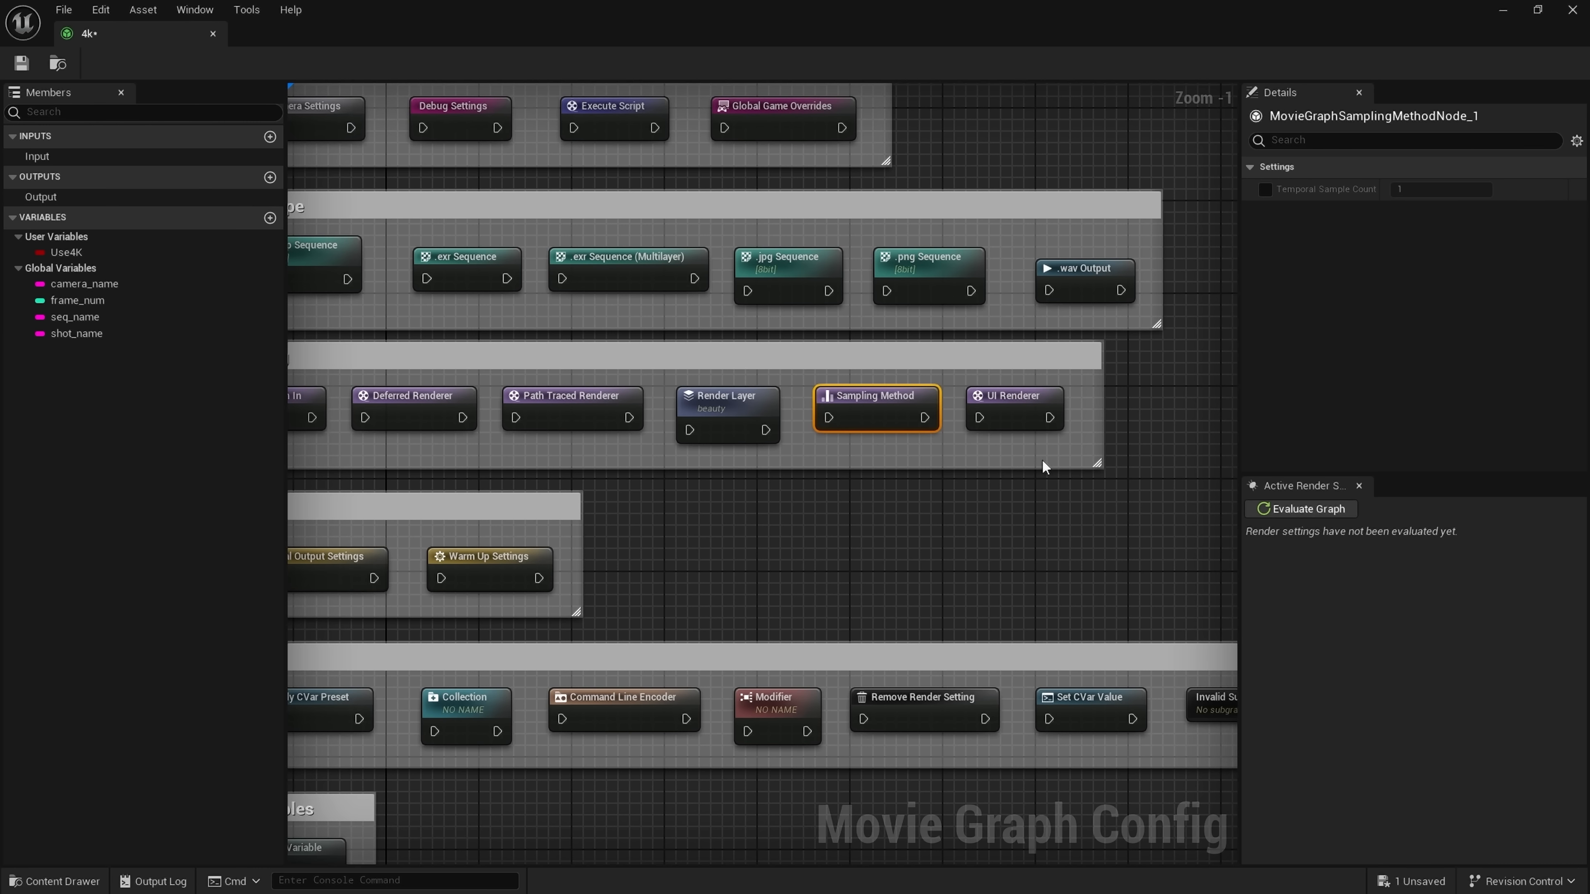
pyautogui.moveTo(964, 537); pyautogui.dragTo(901, 504, button='right')
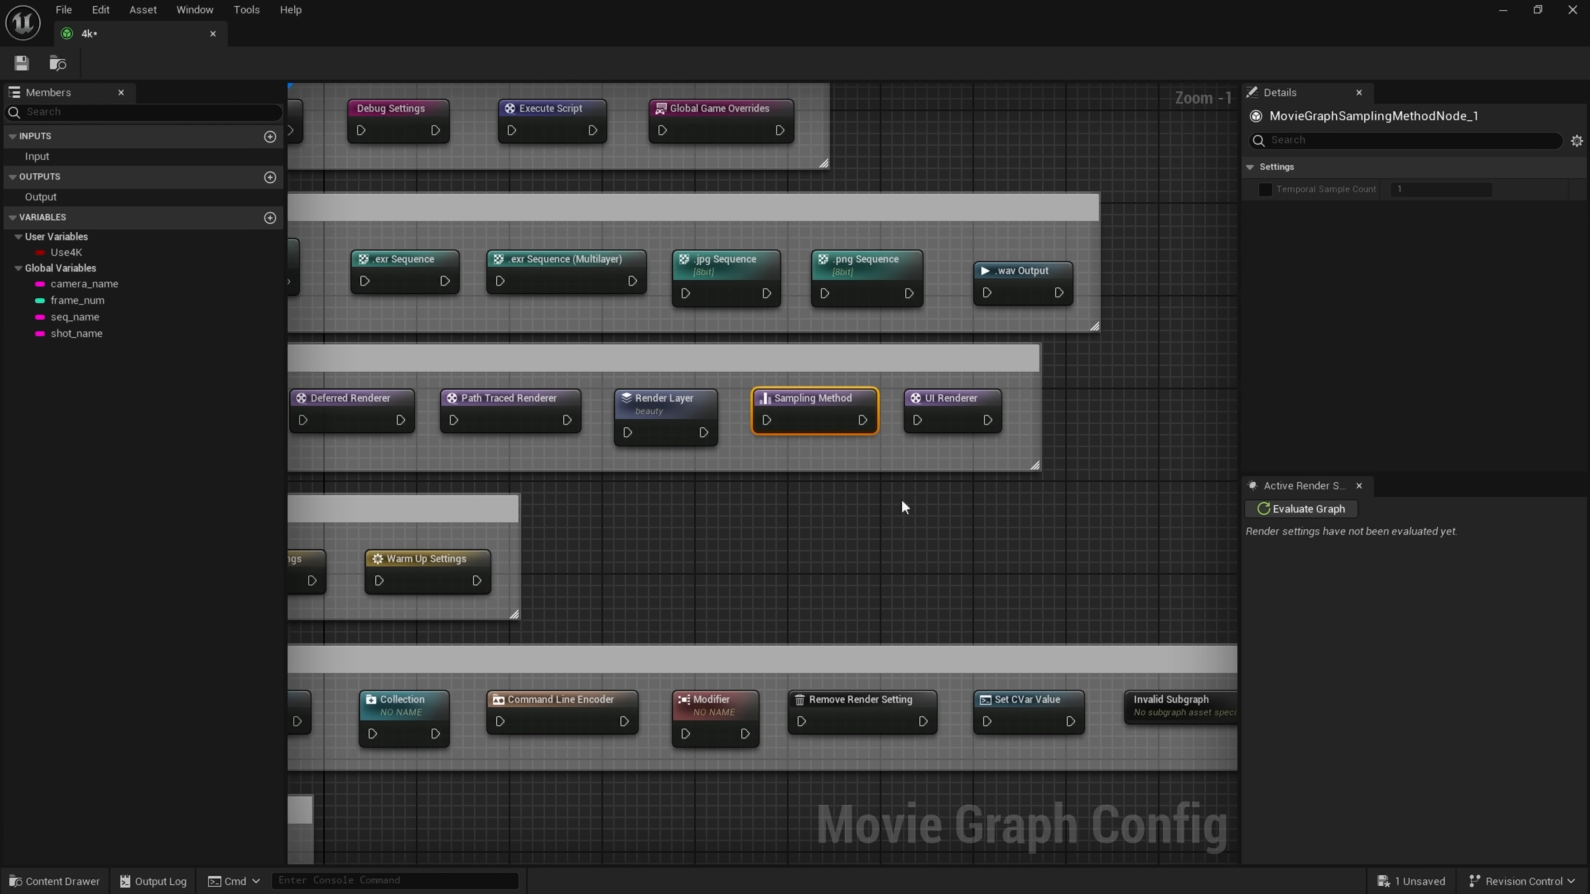
pyautogui.click(950, 398)
pyautogui.moveTo(1058, 483); pyautogui.dragTo(1015, 479, button='right')
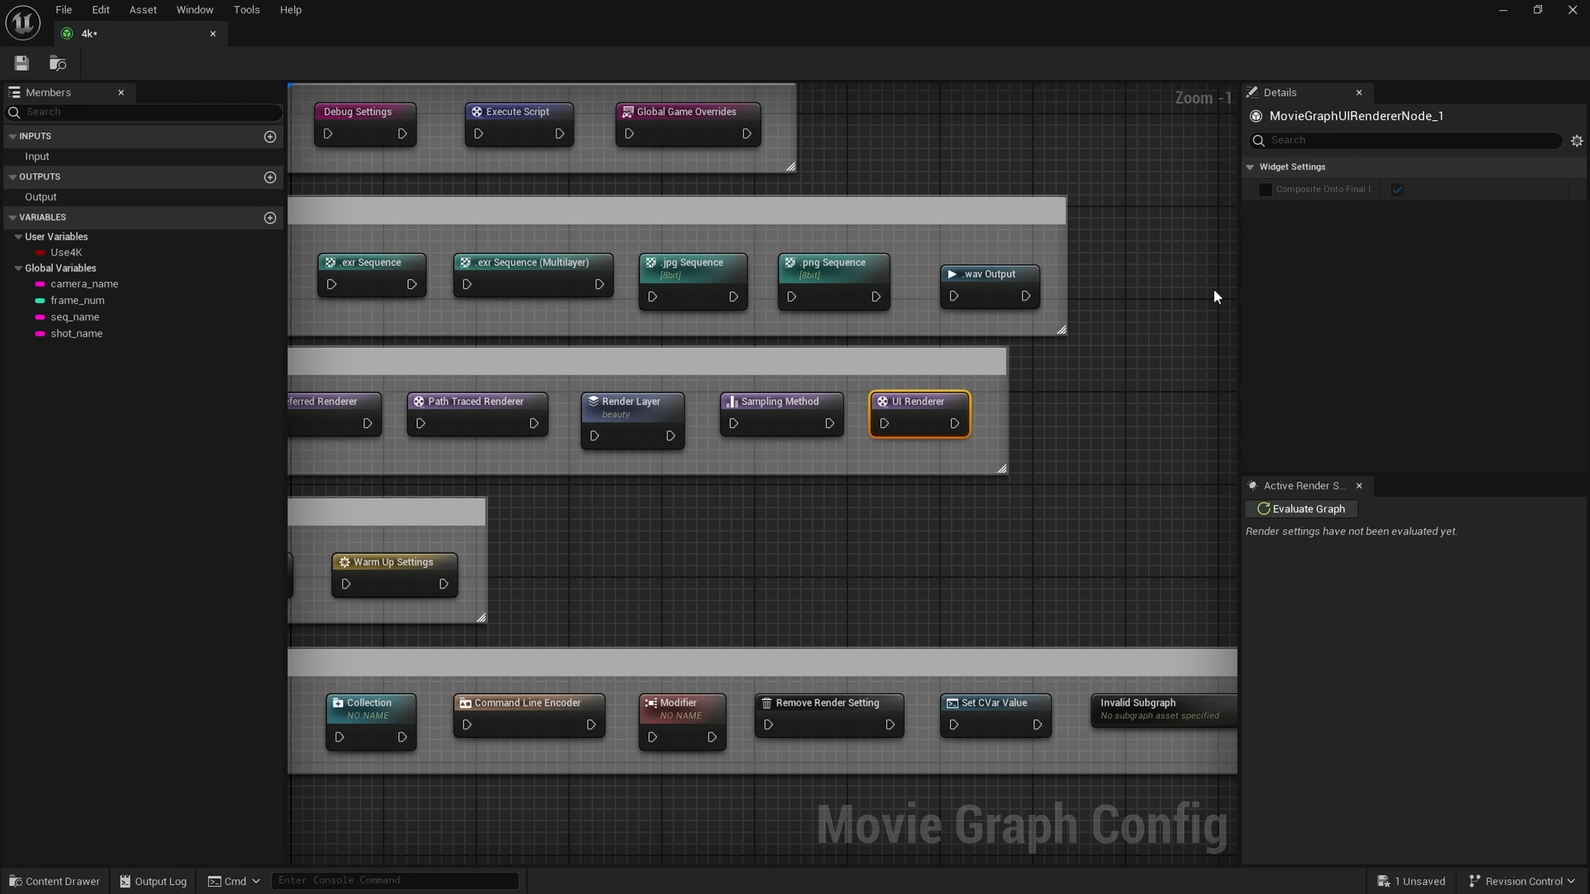
pyautogui.moveTo(1241, 284); pyautogui.dragTo(1165, 284)
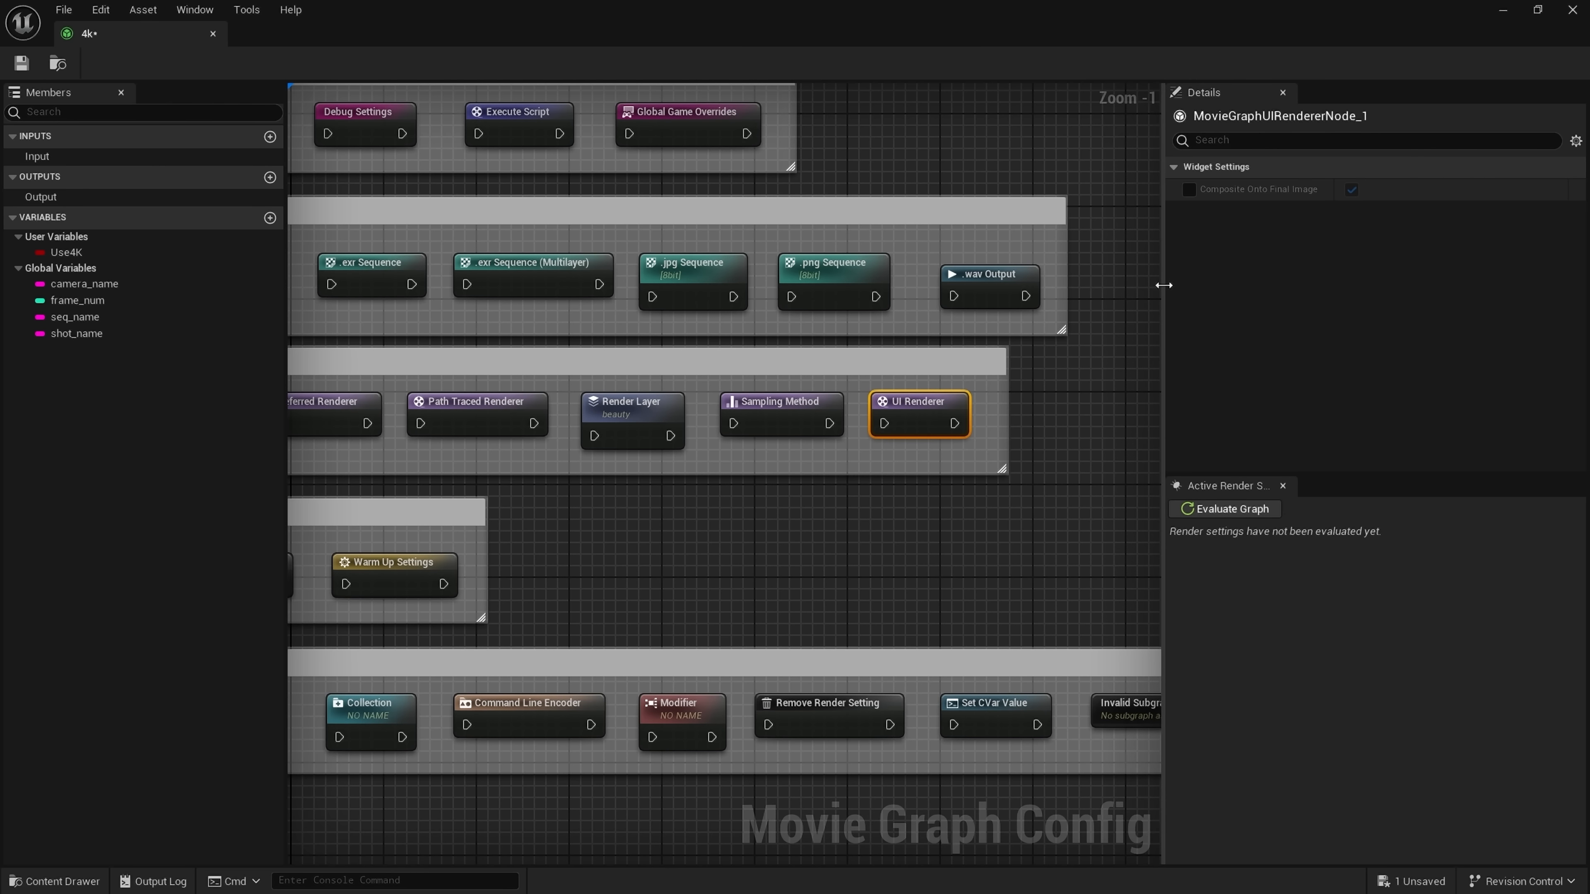
pyautogui.moveTo(1233, 190)
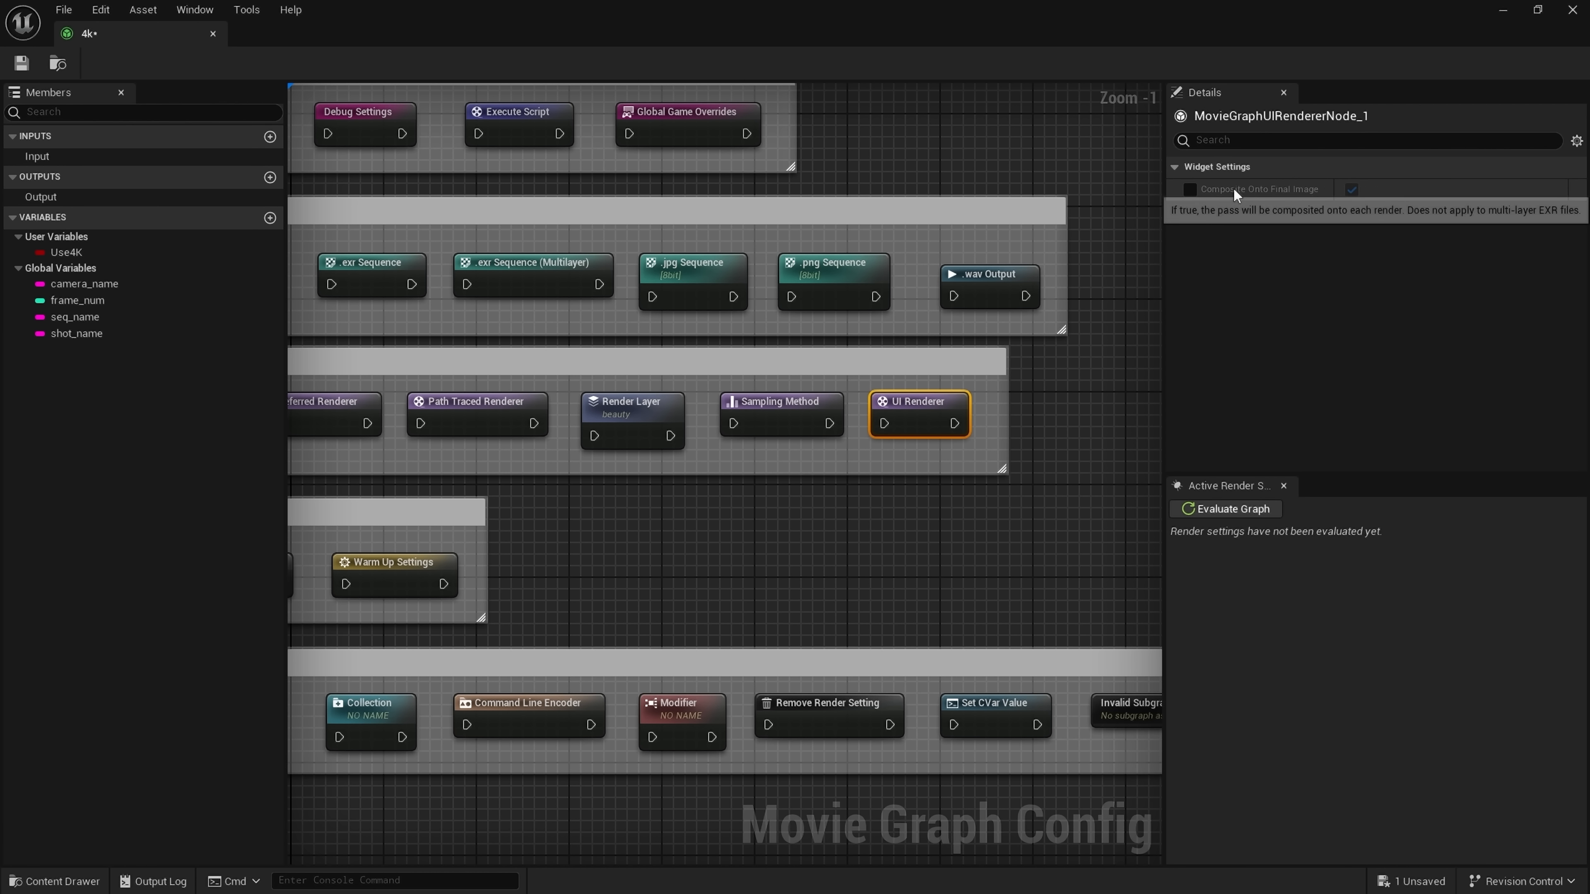
pyautogui.rightClick(940, 572)
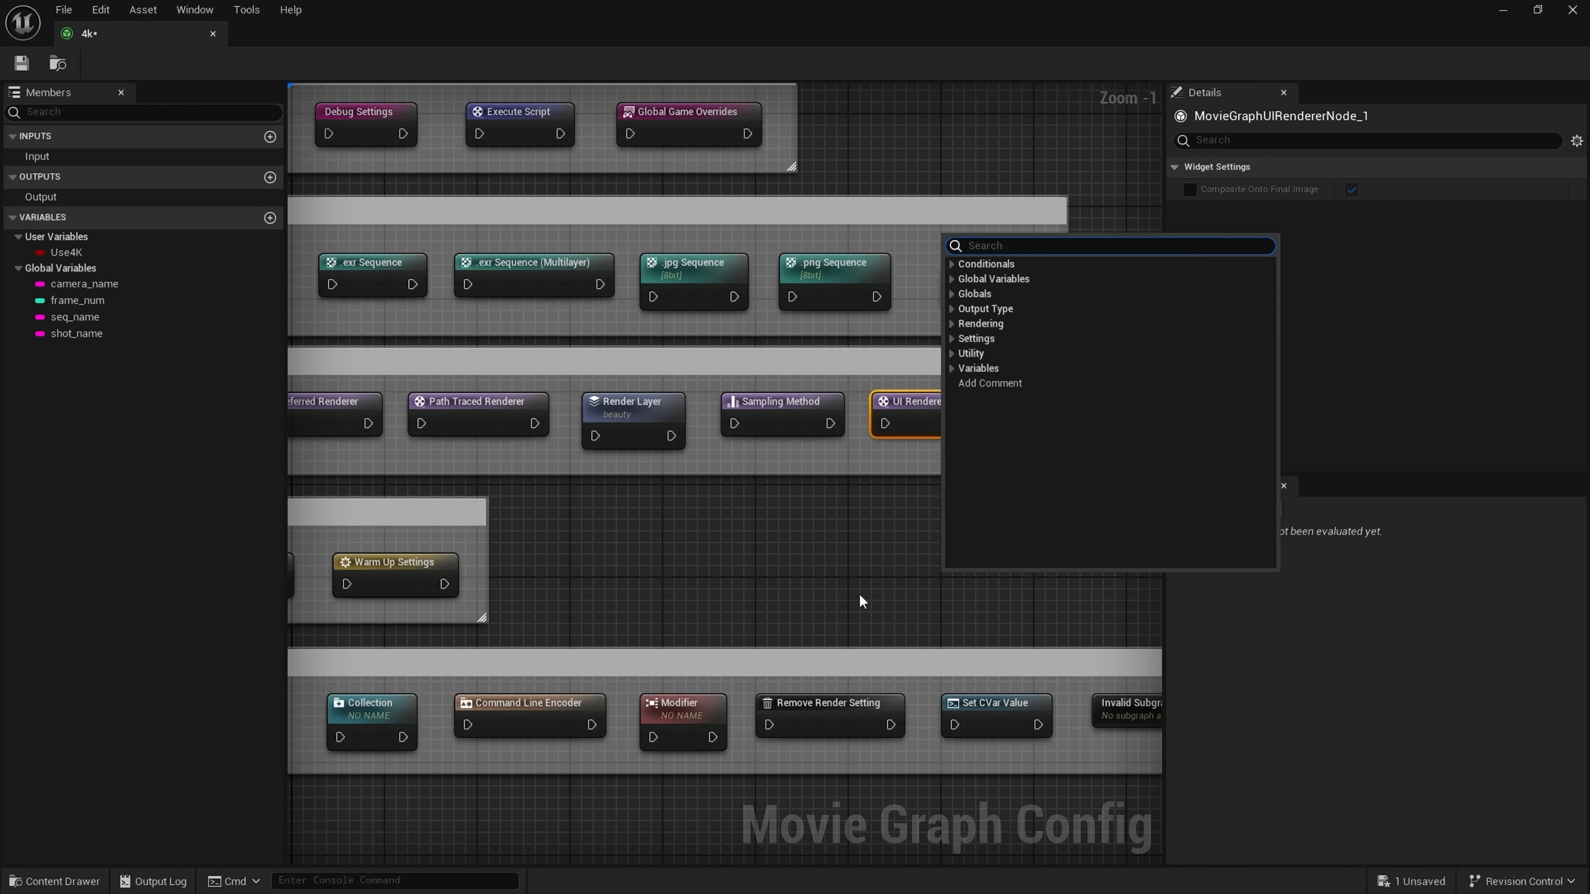
# - Examine the settings of the Global Output Settings and Warm Up Settings nodes in the Settings group
pyautogui.moveTo(859, 593); pyautogui.dragTo(1111, 602, button='right')
pyautogui.moveTo(1021, 621); pyautogui.dragTo(1000, 555, button='right')
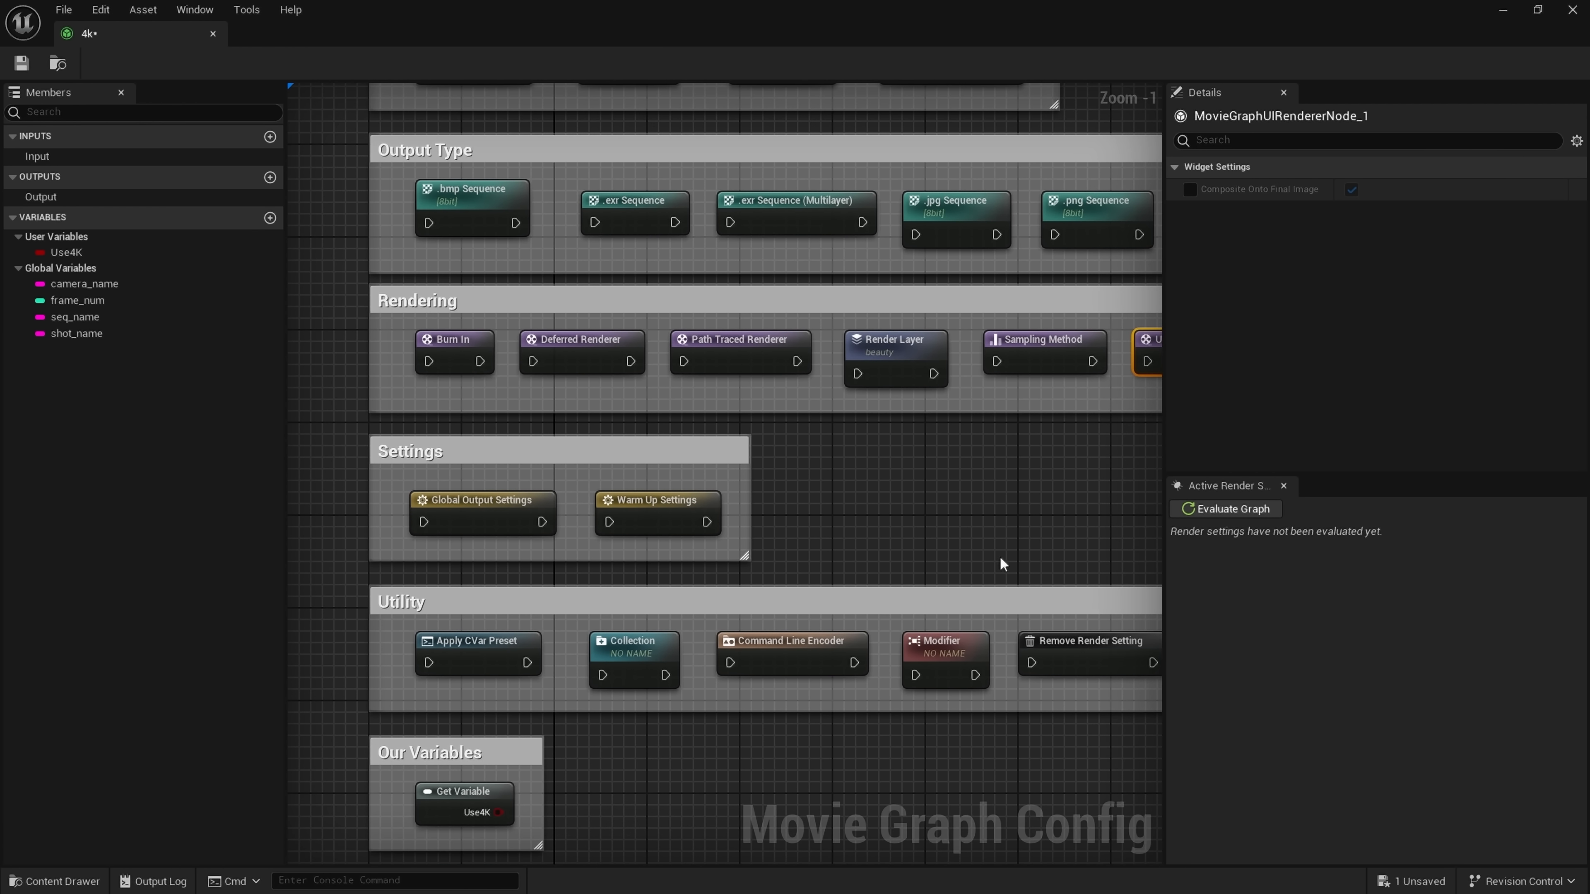
pyautogui.click(451, 527)
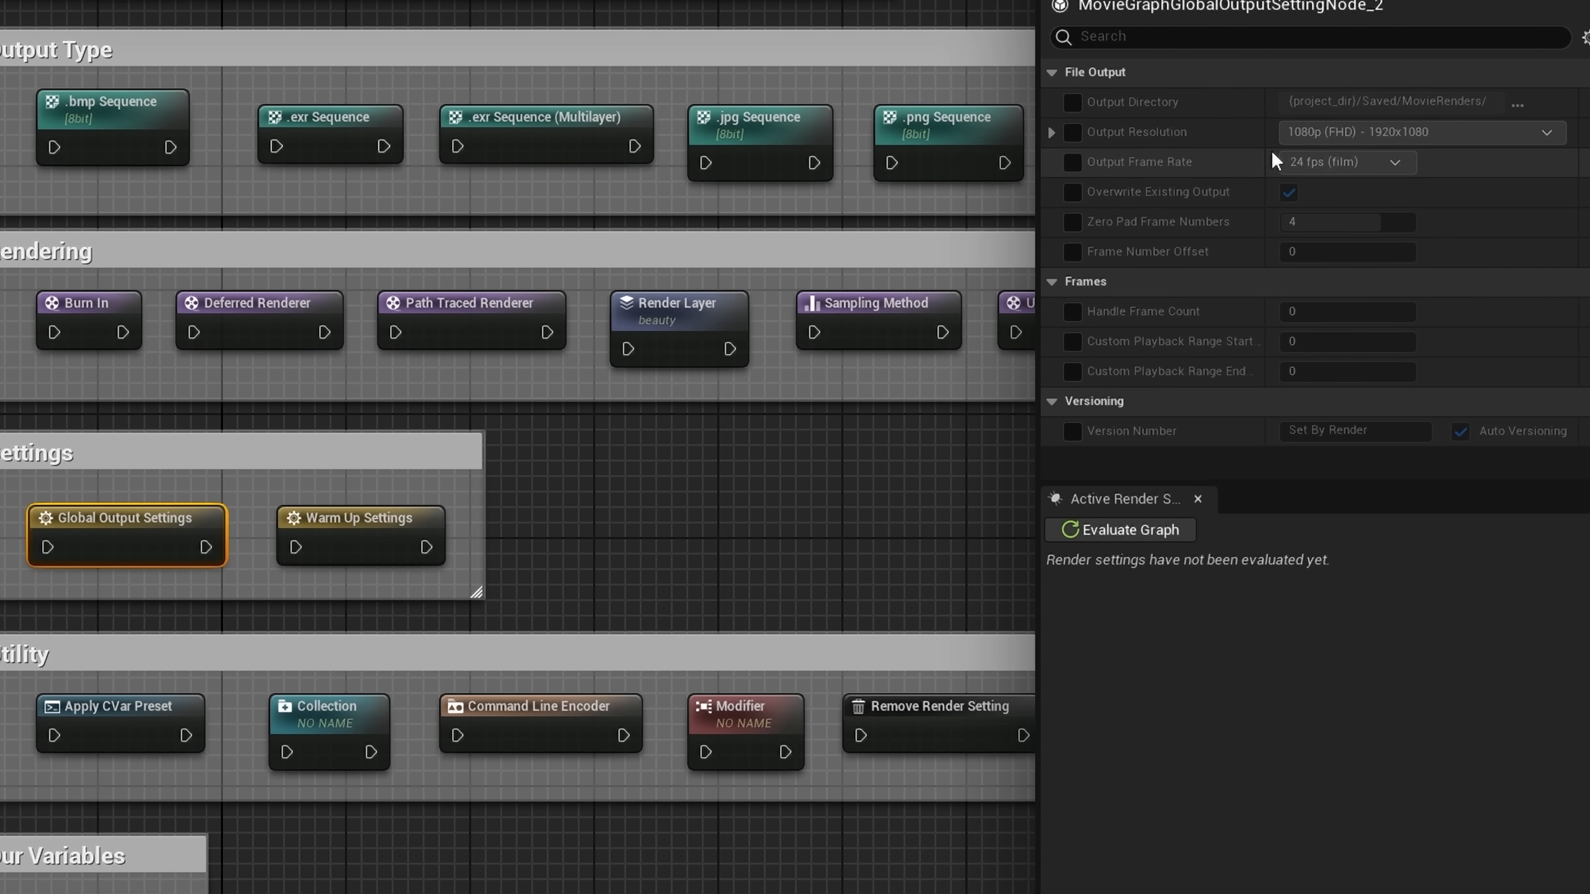
pyautogui.click(409, 521)
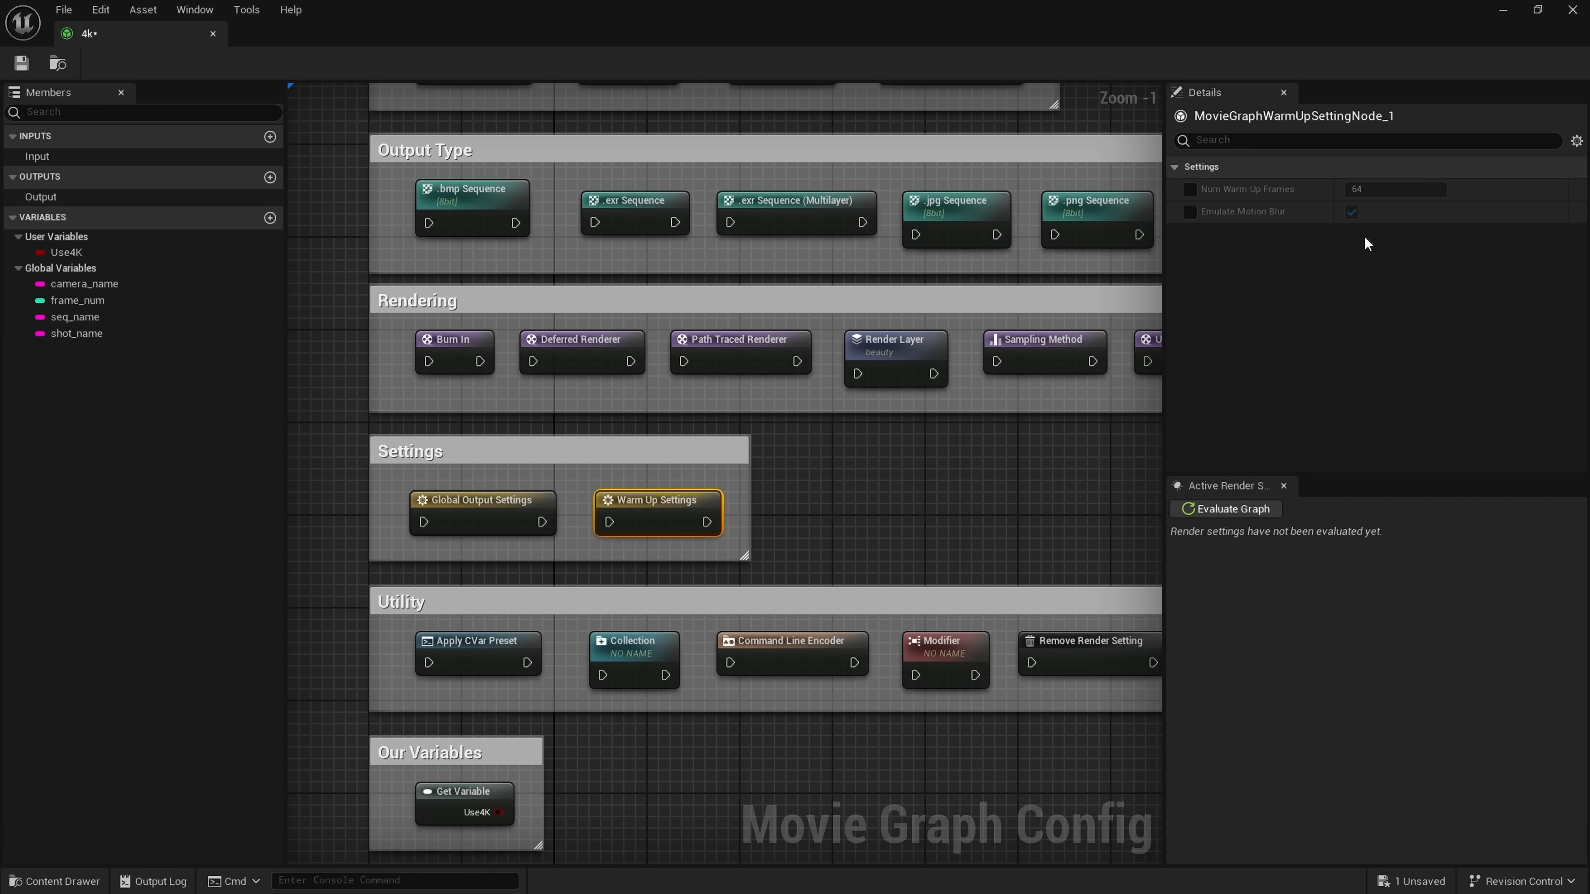
# - Check which console variable presets the Apply CVar Preset node offers, leaving its Console Variable Preset override off
pyautogui.moveTo(800, 573); pyautogui.dragTo(700, 365, button='right')
pyautogui.scroll(-1, 774, 553)
pyautogui.moveTo(775, 560); pyautogui.dragTo(721, 580, button='right')
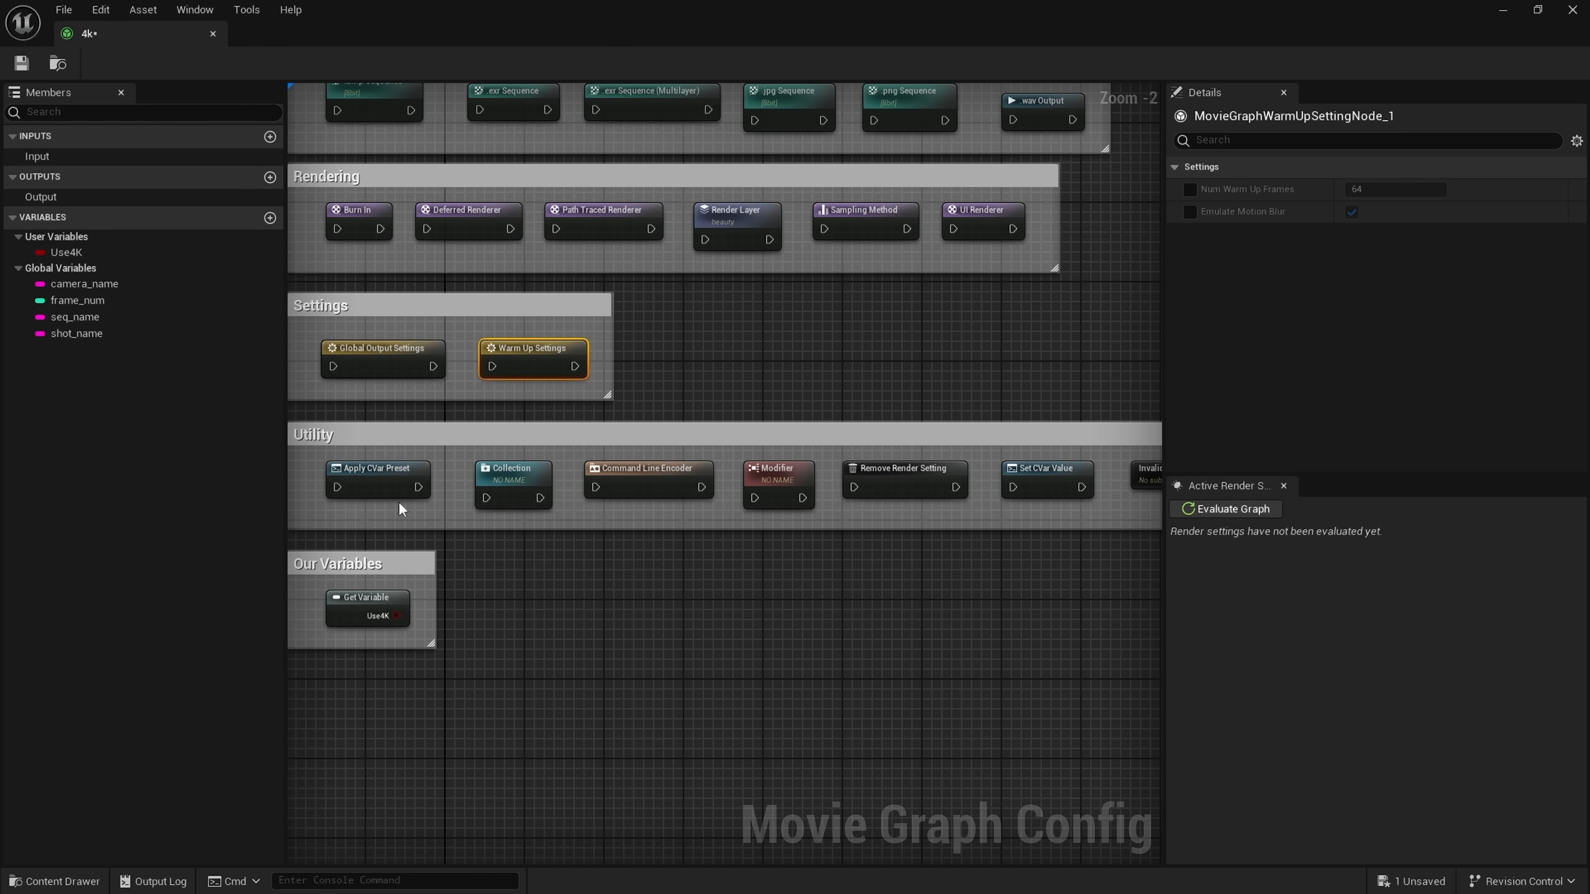
pyautogui.click(142, 481)
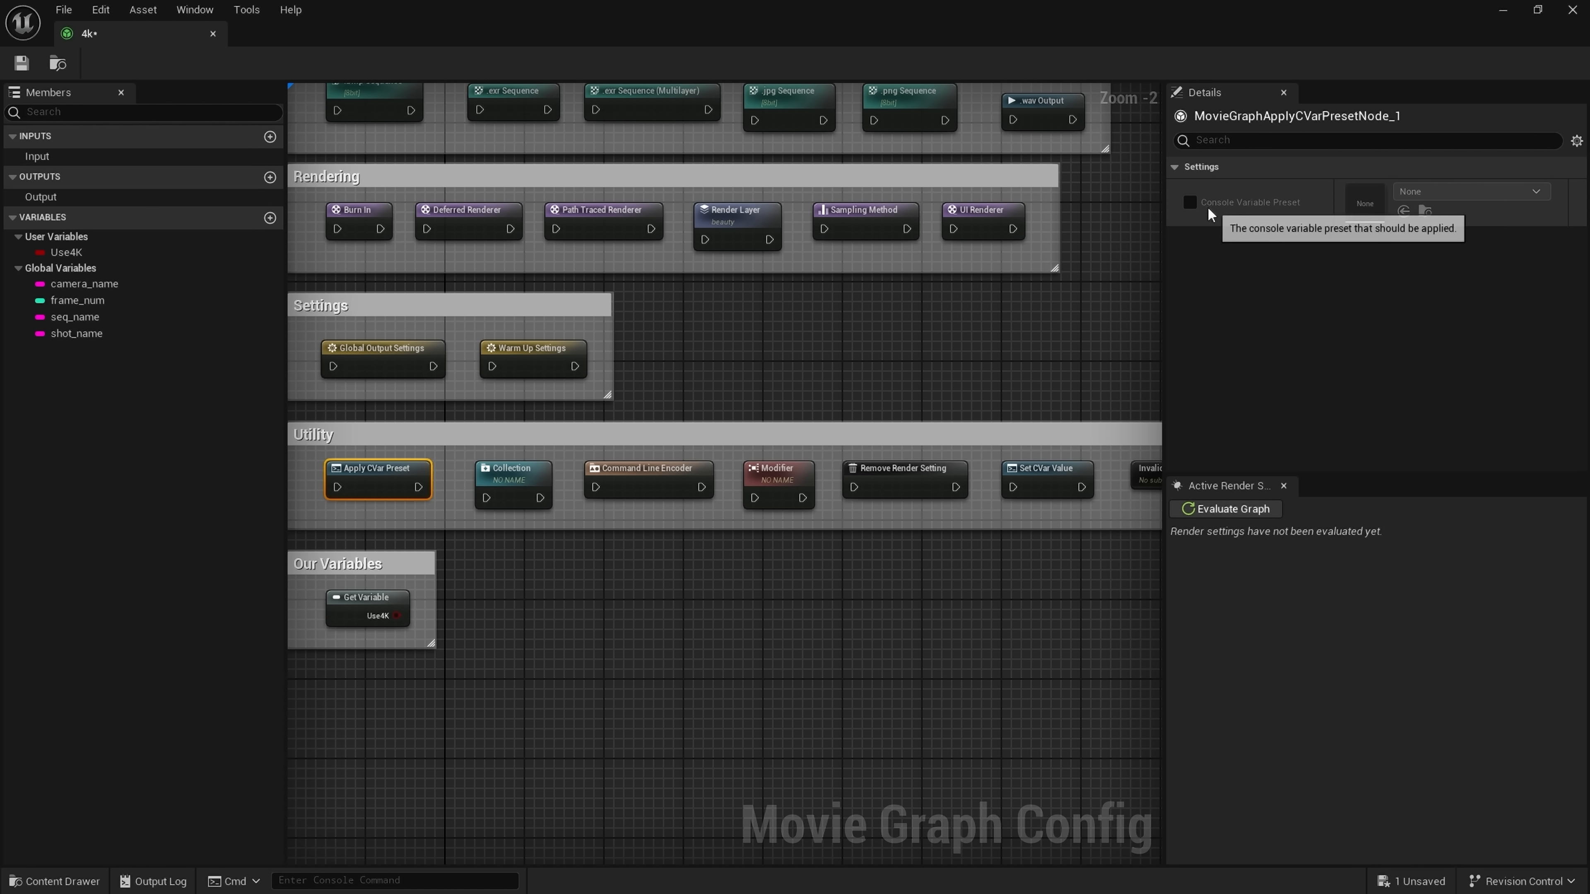
pyautogui.click(1190, 203)
pyautogui.click(1449, 193)
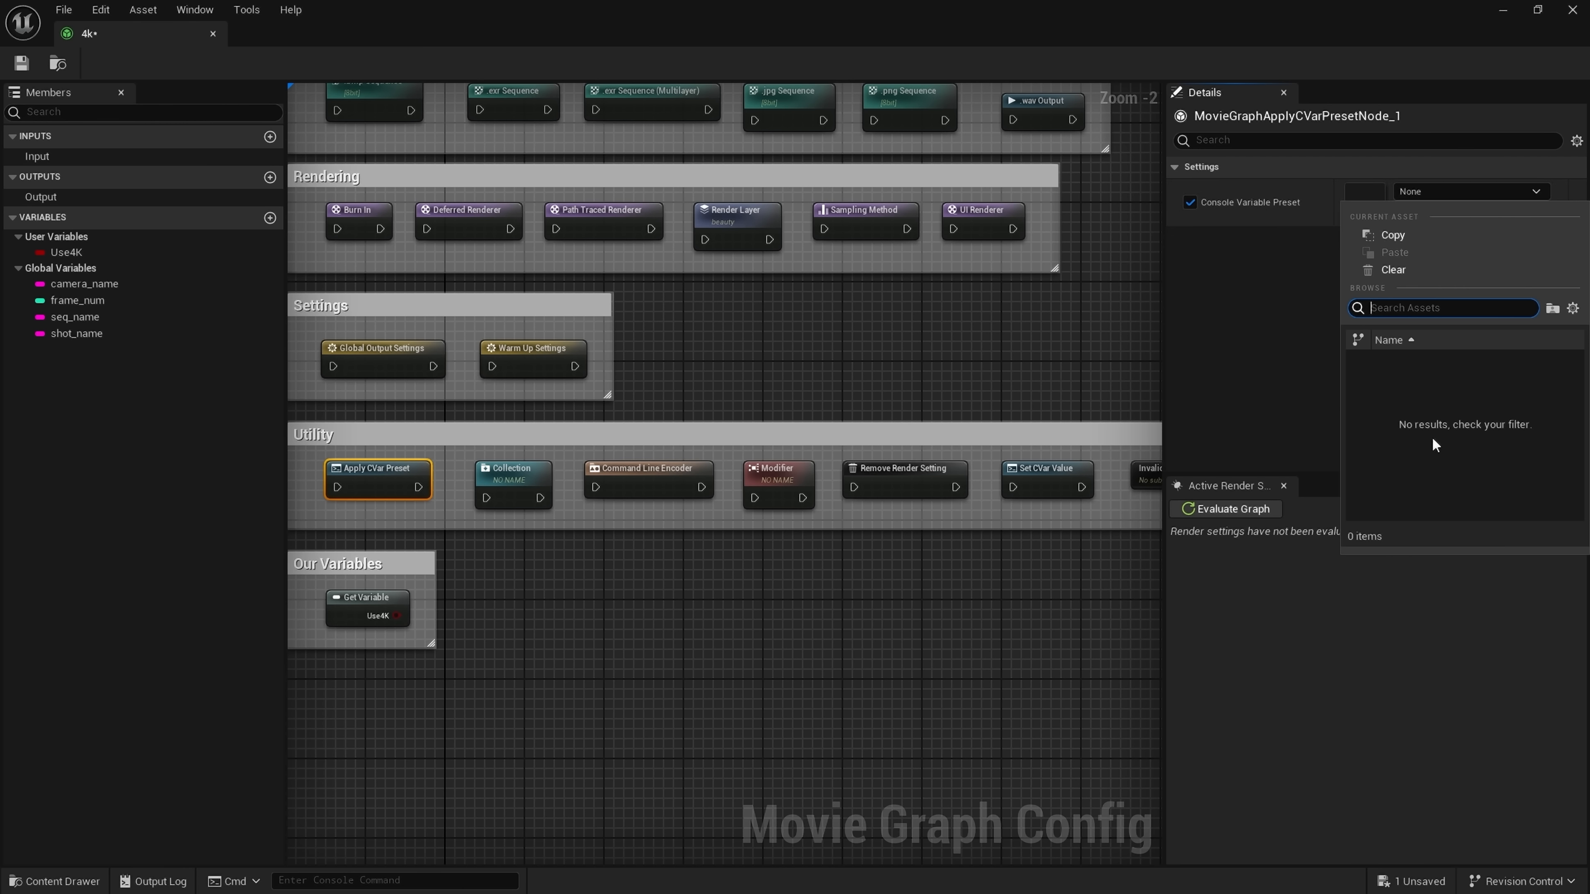
pyautogui.click(1241, 325)
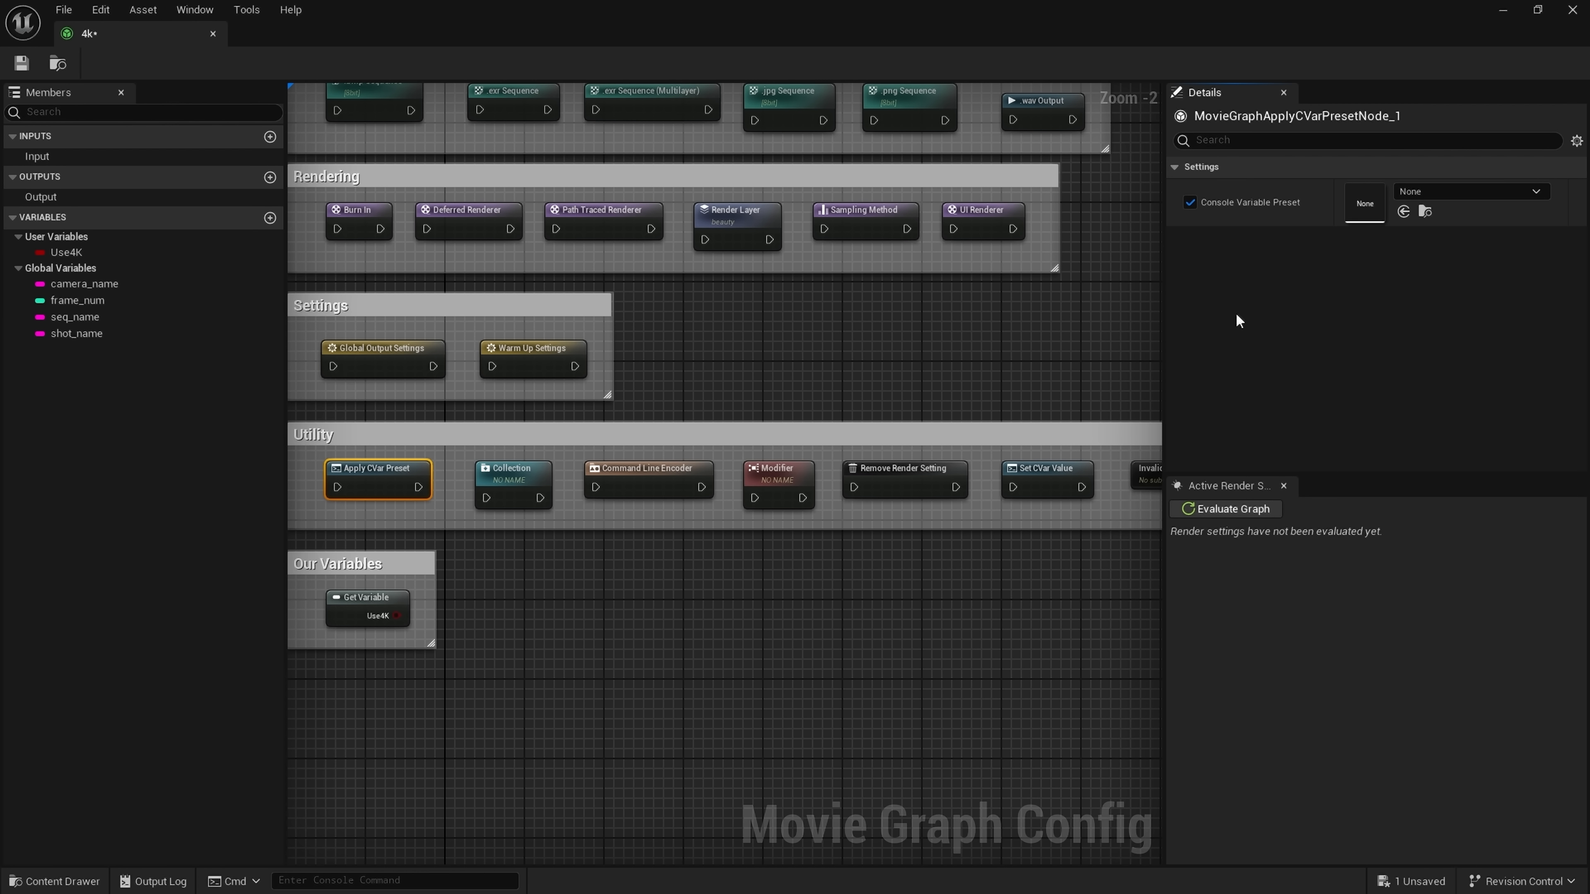
pyautogui.click(1189, 202)
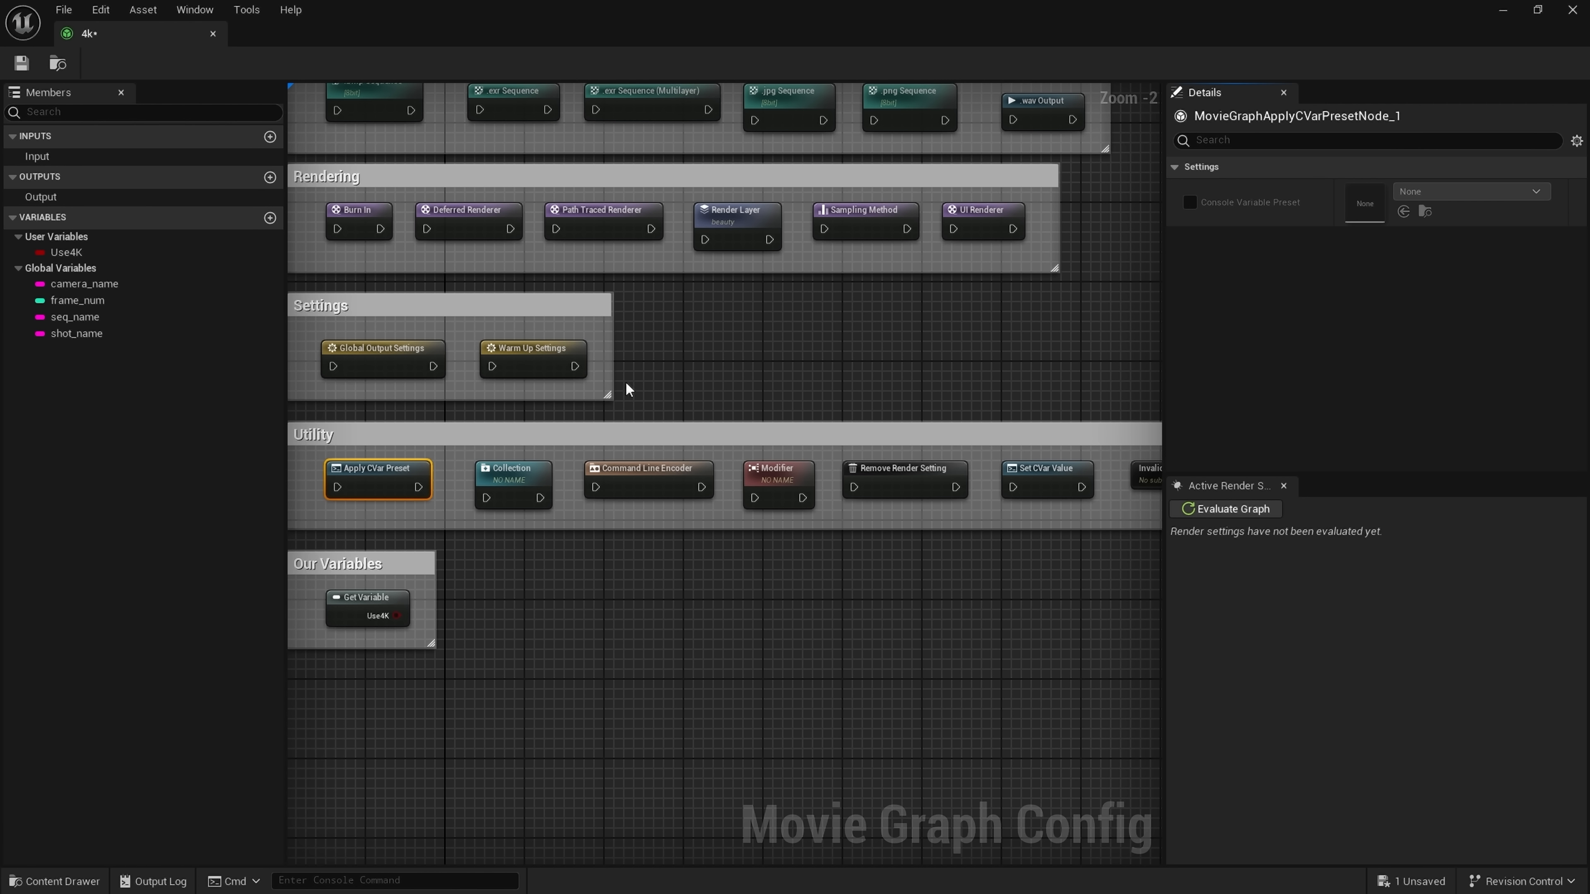
# - Add a second condition group to the Collection node in the Utility group
pyautogui.click(539, 468)
pyautogui.click(1355, 257)
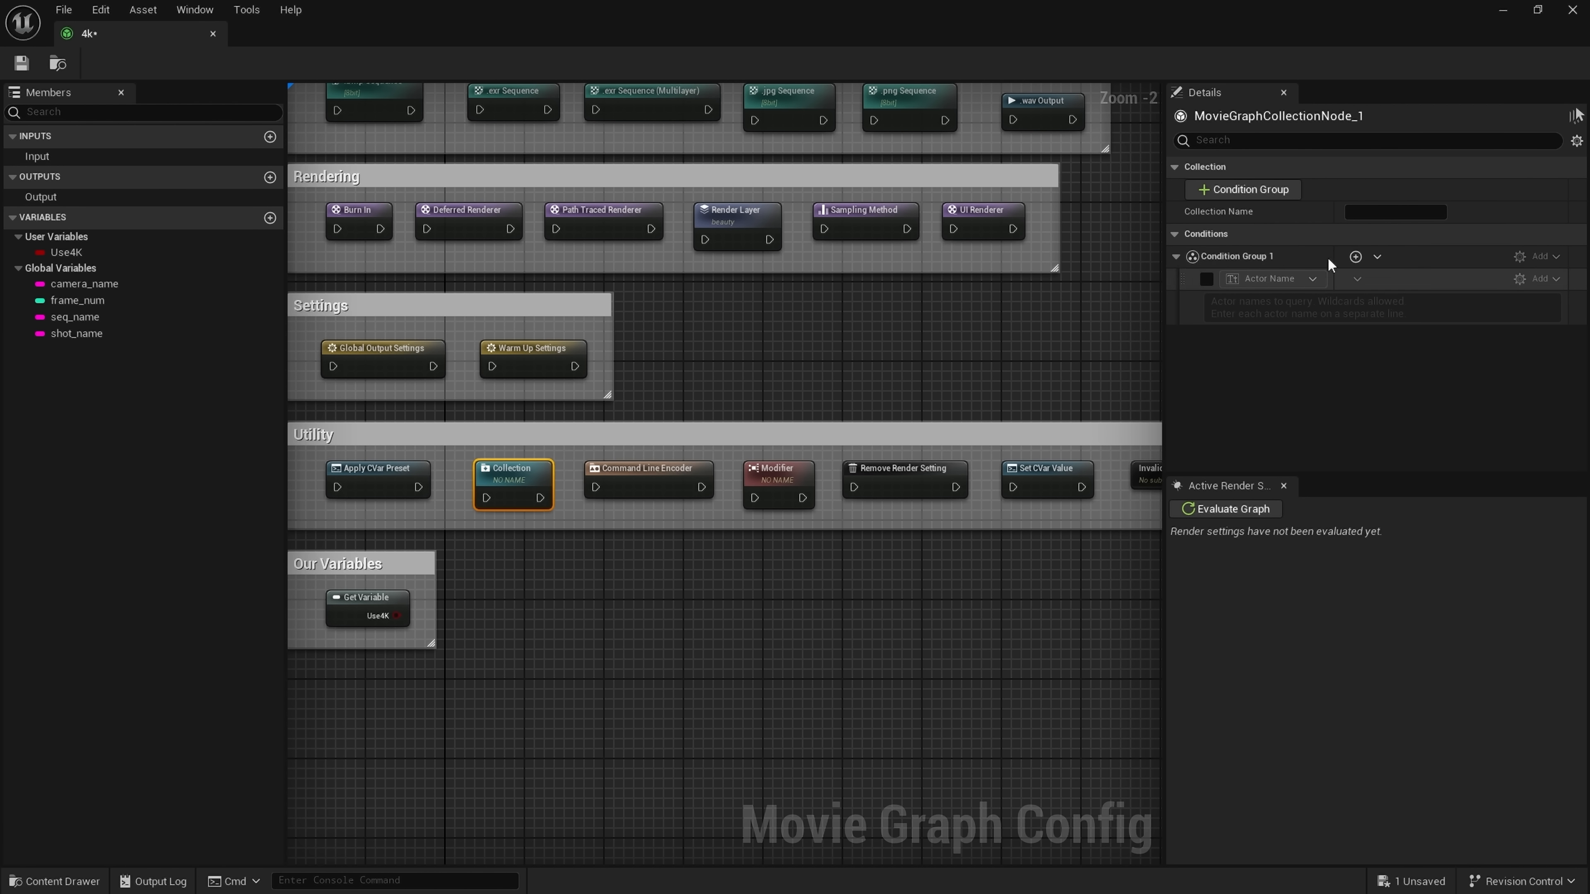
pyautogui.click(1265, 195)
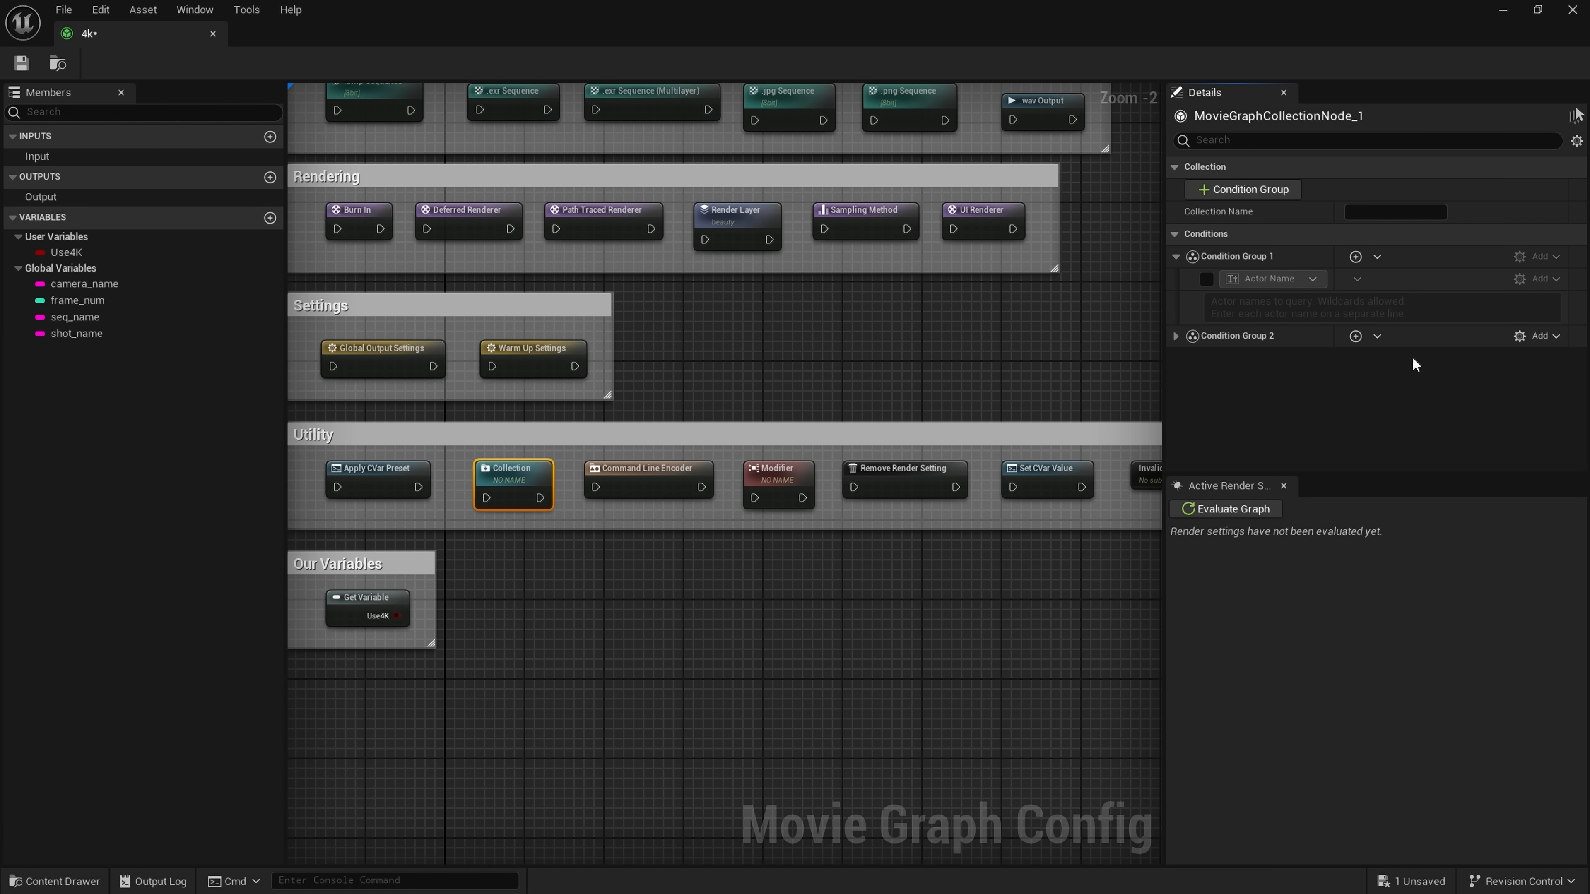
# - Check which query types the first condition group of the Collection node offers, leaving its Actor Name condition off
pyautogui.click(1311, 282)
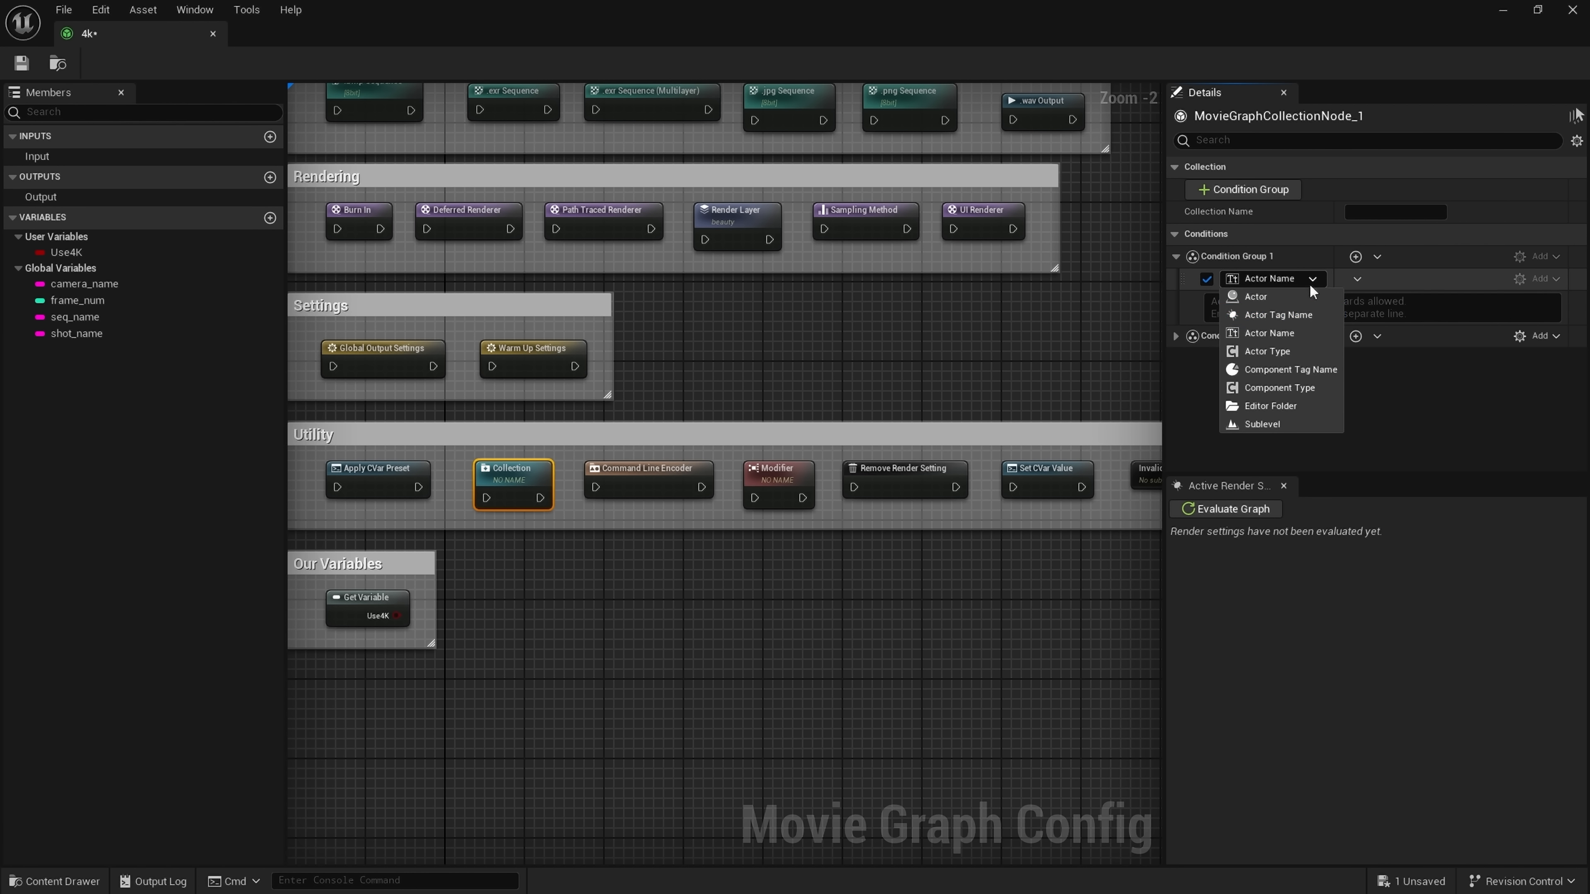
pyautogui.press('Up')
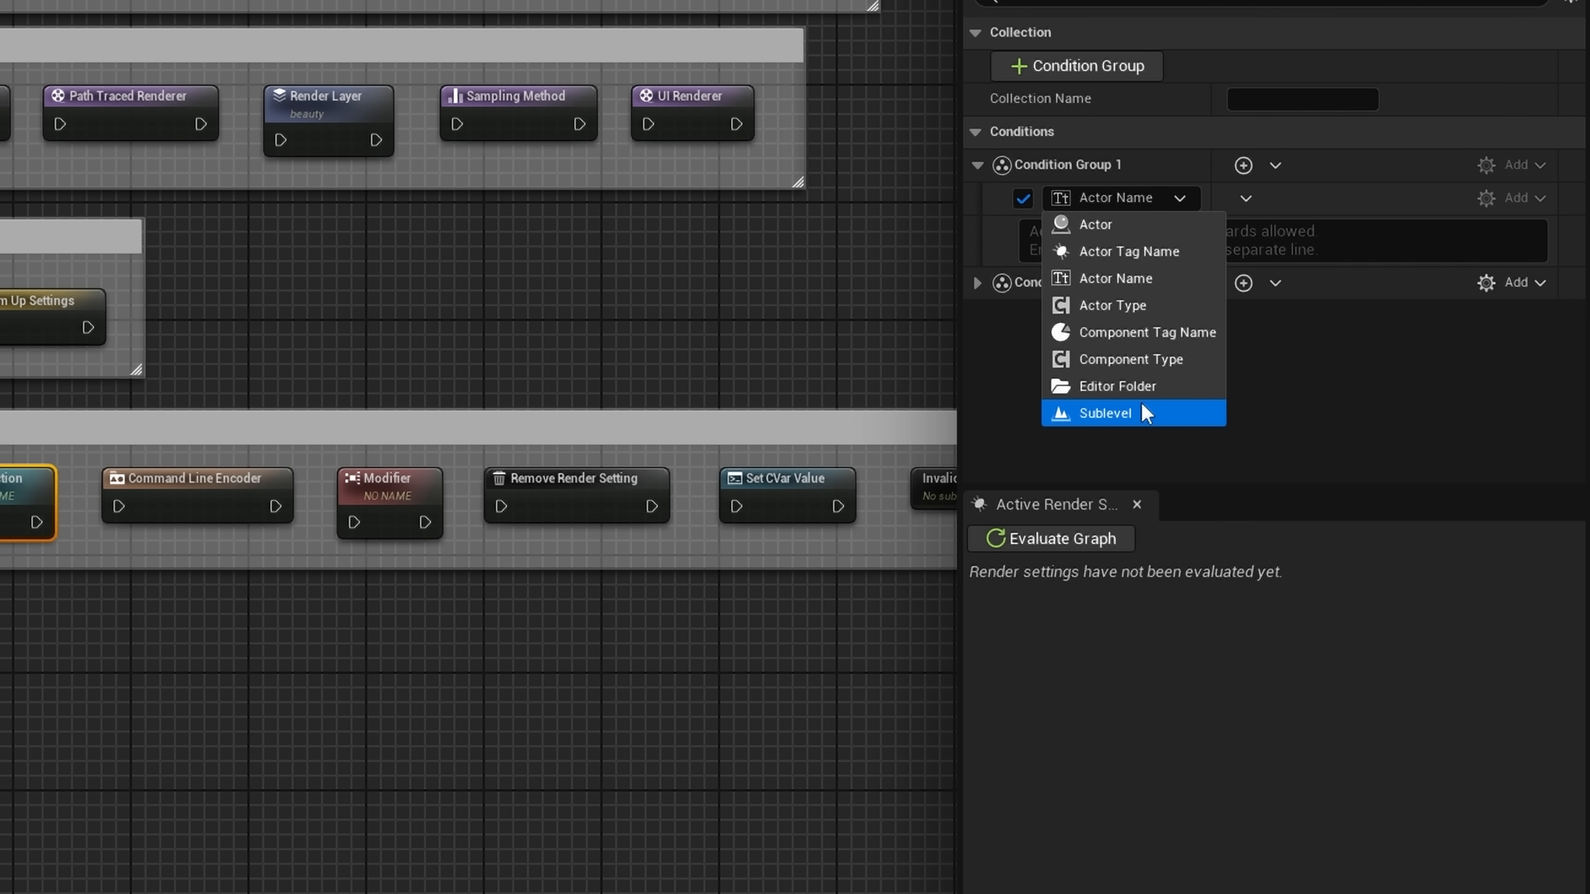
pyautogui.click(1001, 384)
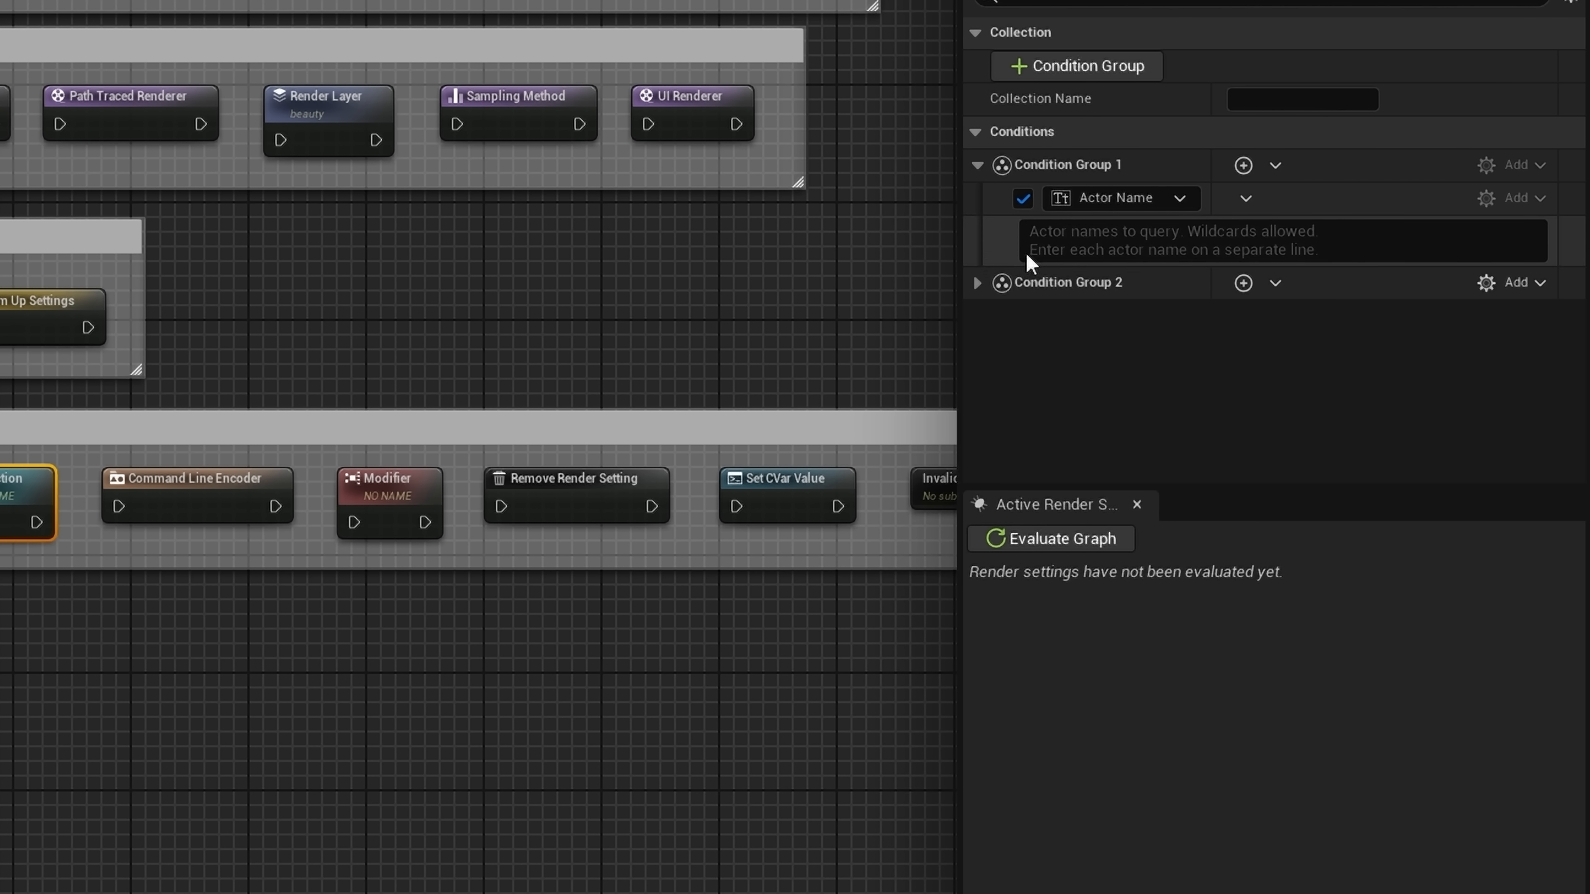
pyautogui.click(1024, 199)
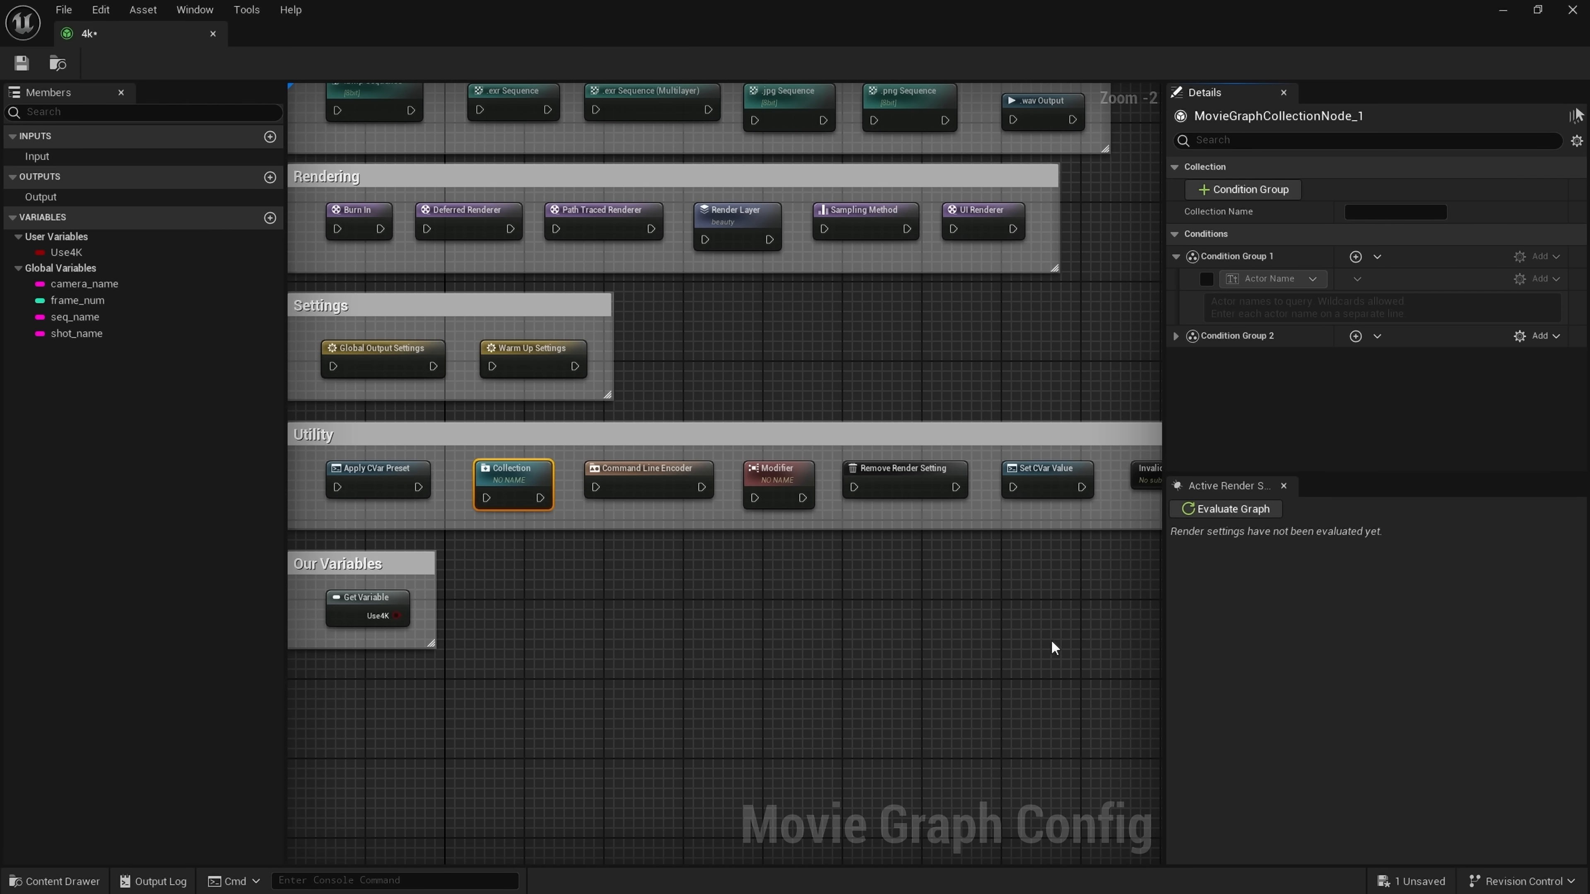
# - Examine the settings of the Command Line Encoder and Modifier nodes in the Utility group
pyautogui.moveTo(1054, 648); pyautogui.dragTo(940, 639, button='right')
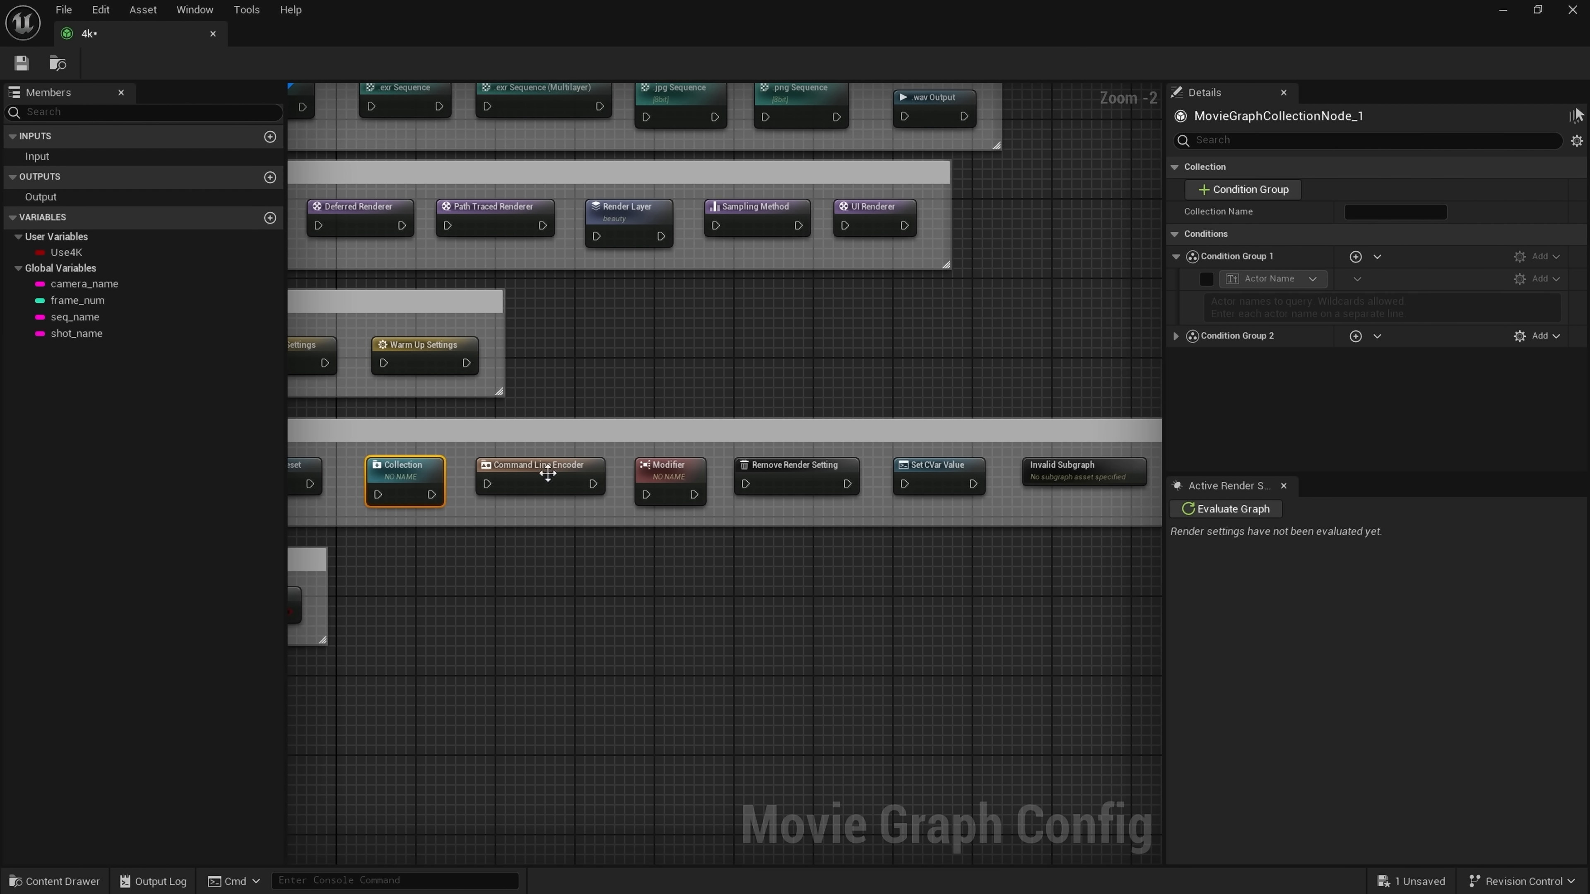
pyautogui.click(547, 479)
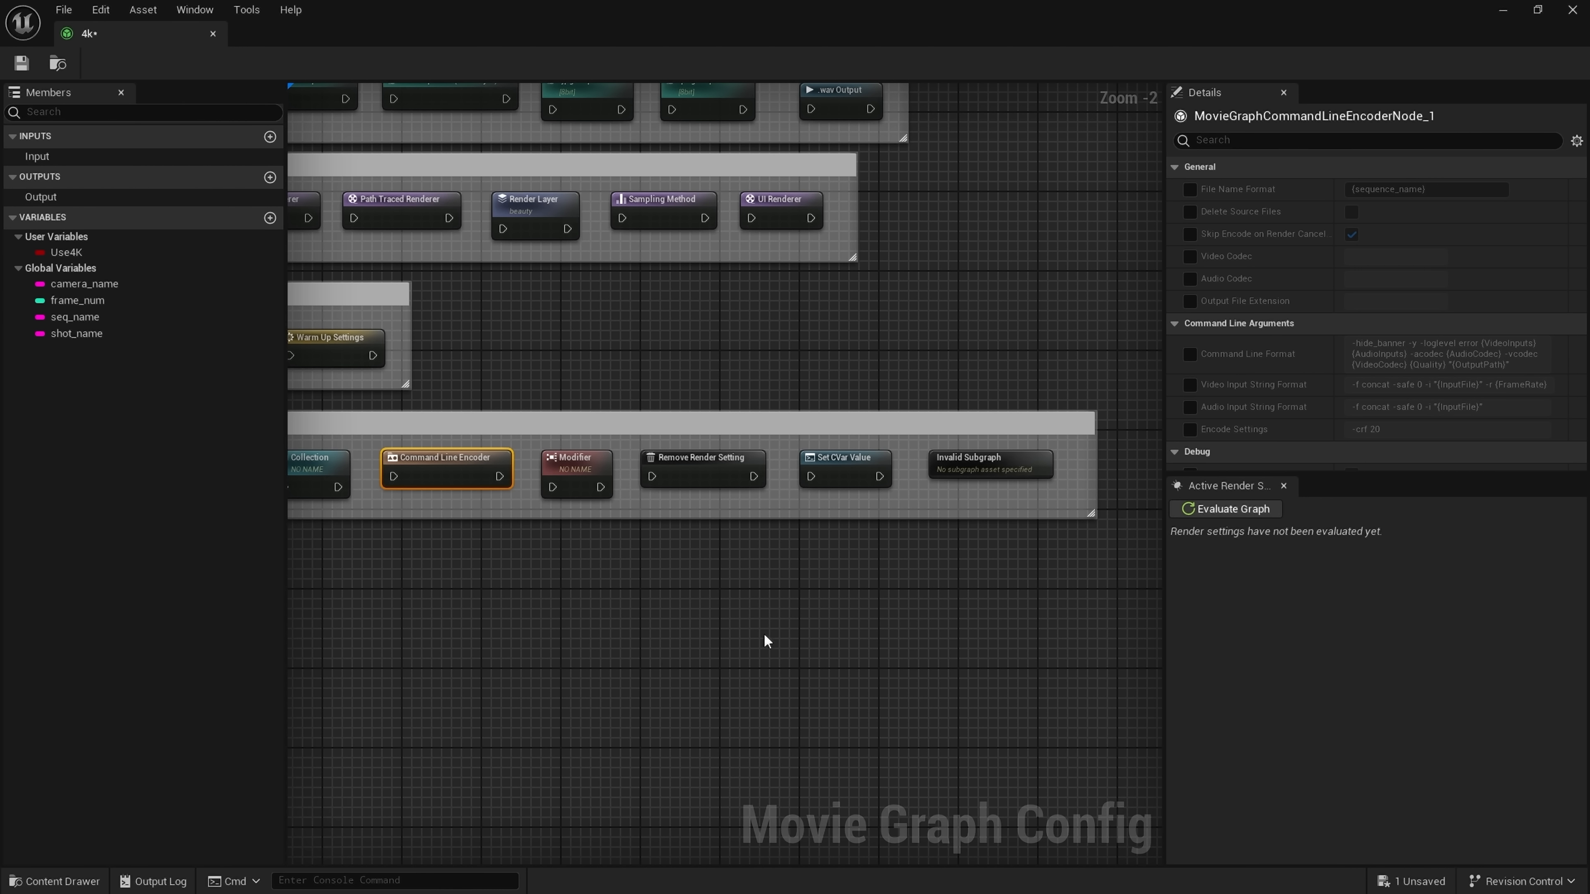
pyautogui.click(571, 465)
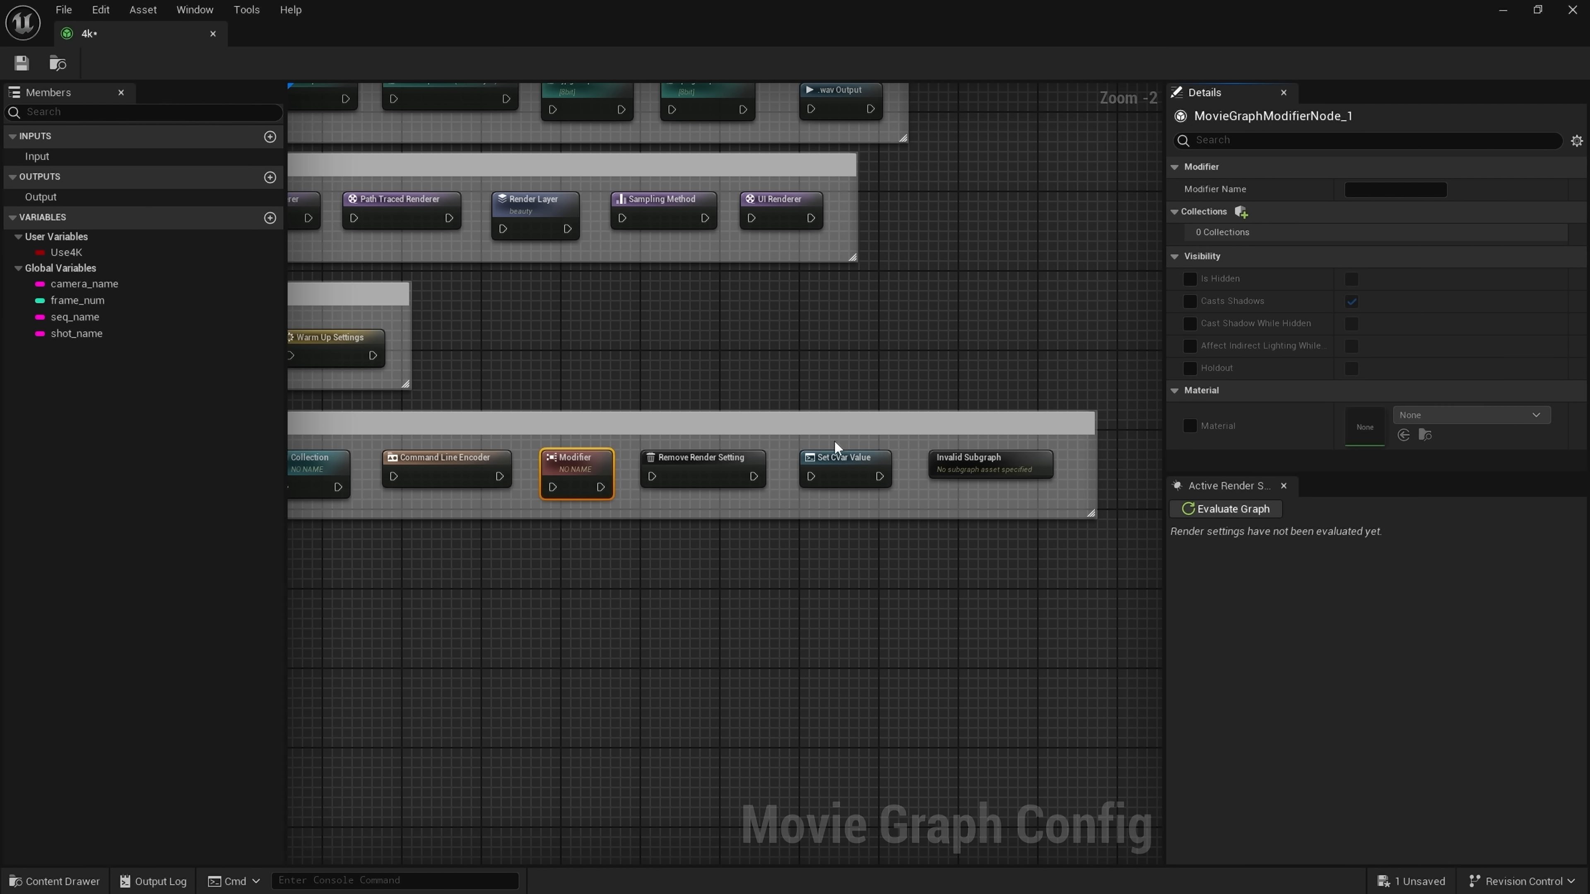
# - Try MovieGraphBurnInNode as the Remove Render Setting node's Node Type, and clear it back to None
pyautogui.moveTo(877, 774); pyautogui.dragTo(808, 775, button='right')
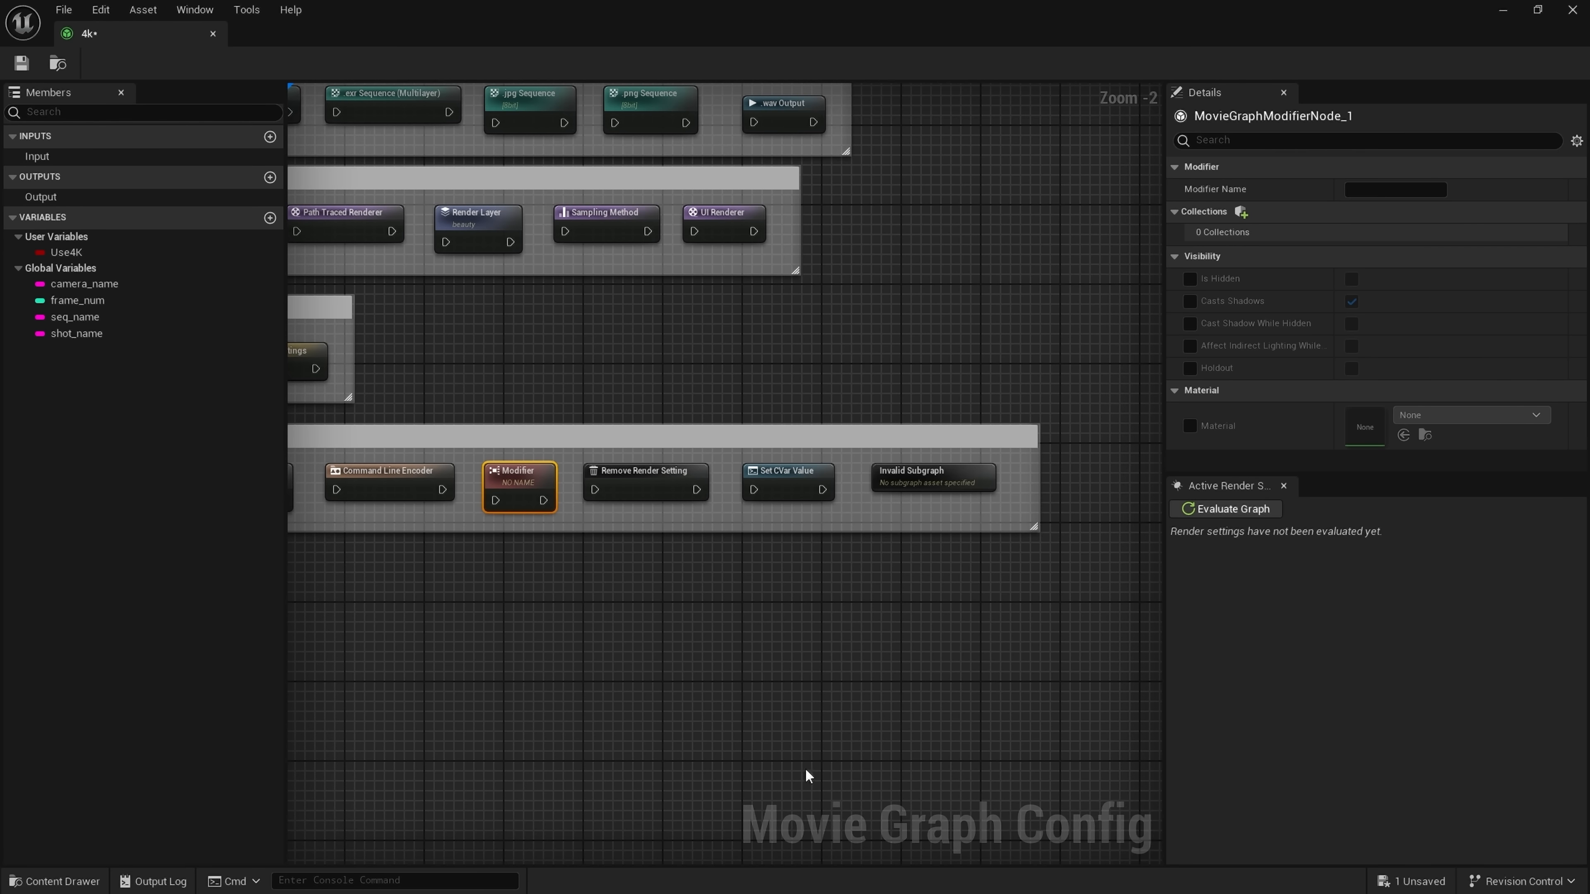
pyautogui.click(656, 474)
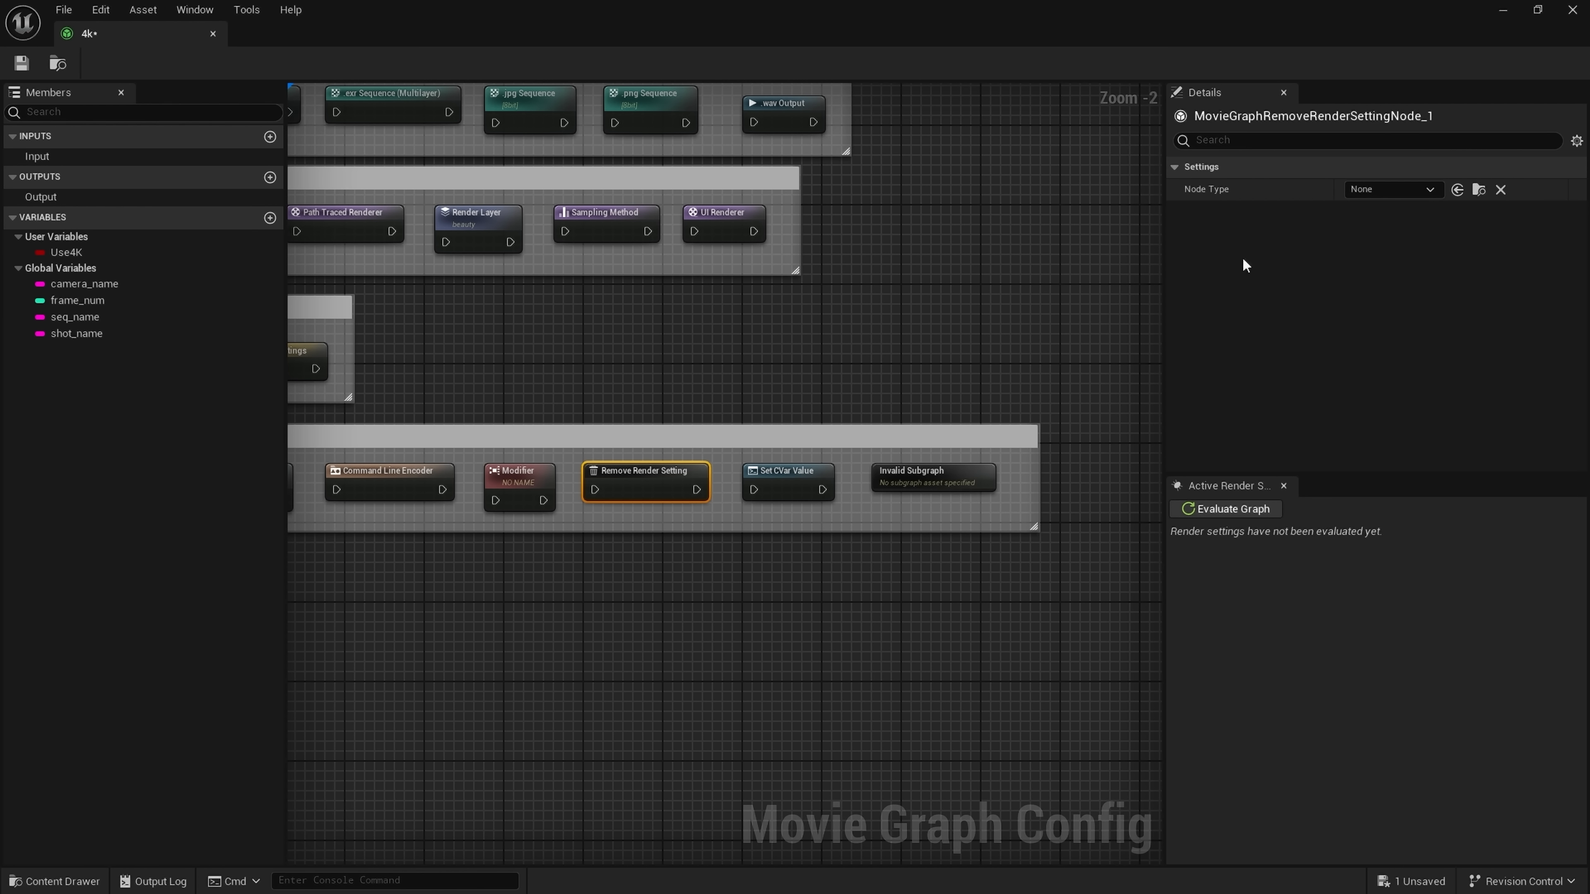
pyautogui.click(1399, 190)
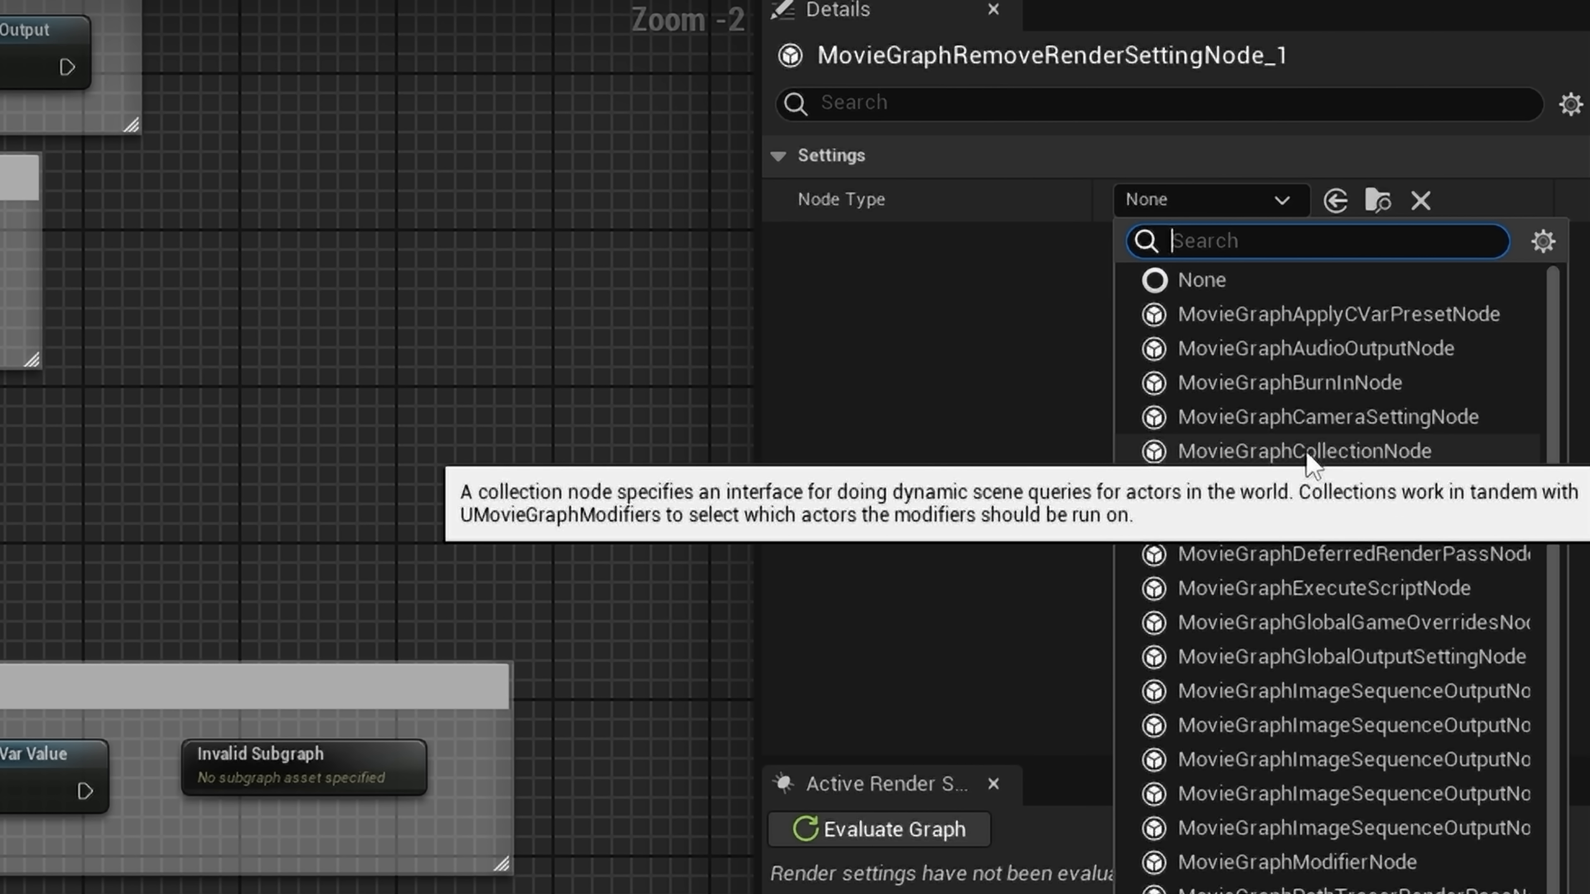
pyautogui.click(1341, 383)
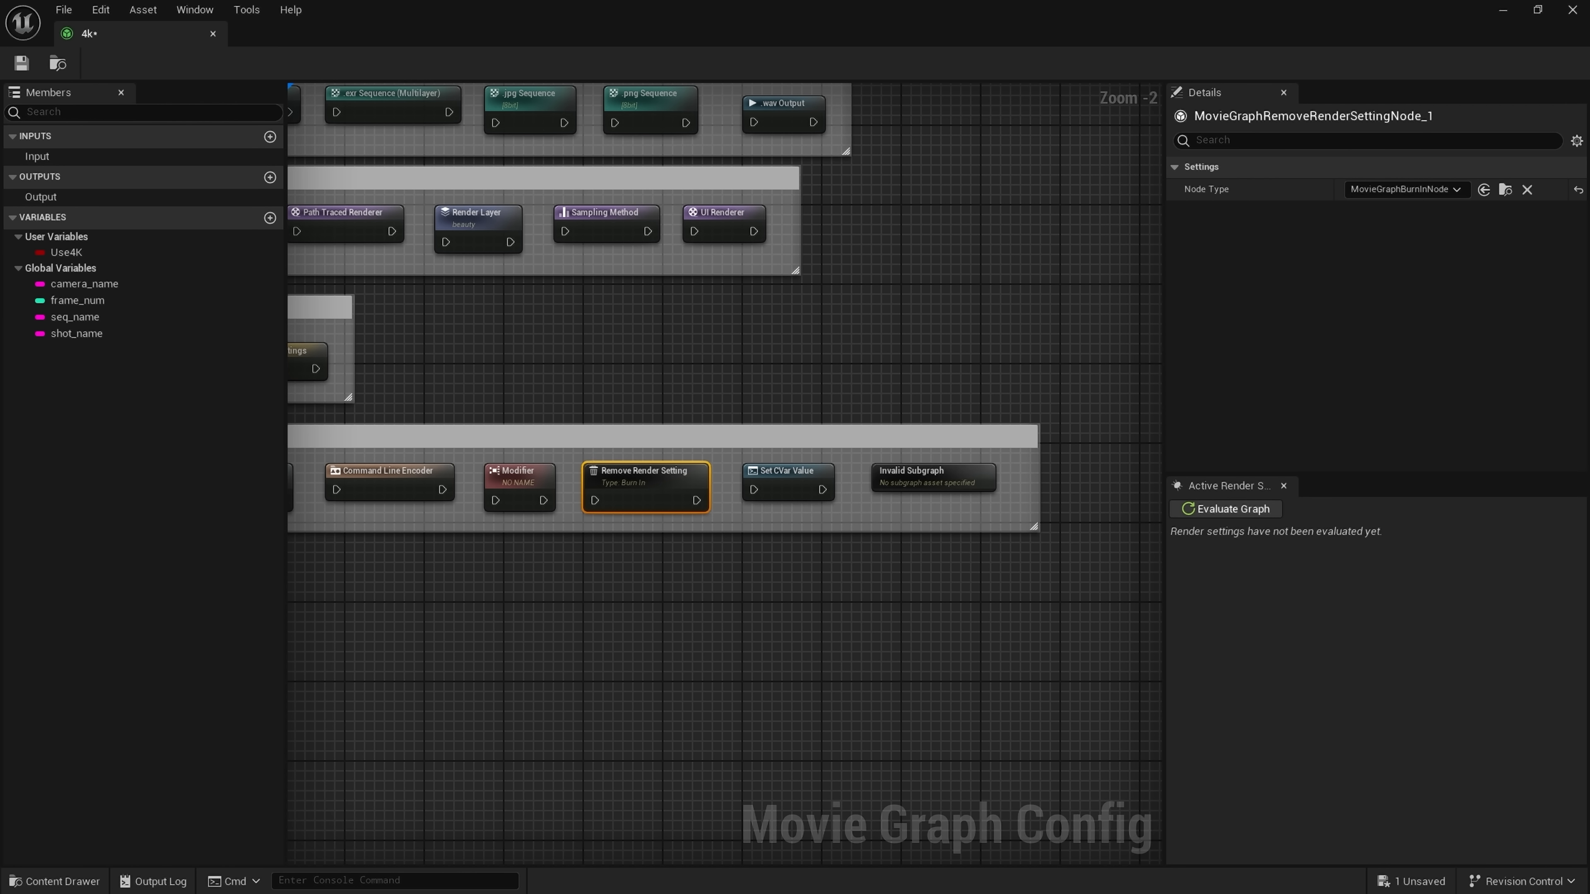
pyautogui.click(1528, 191)
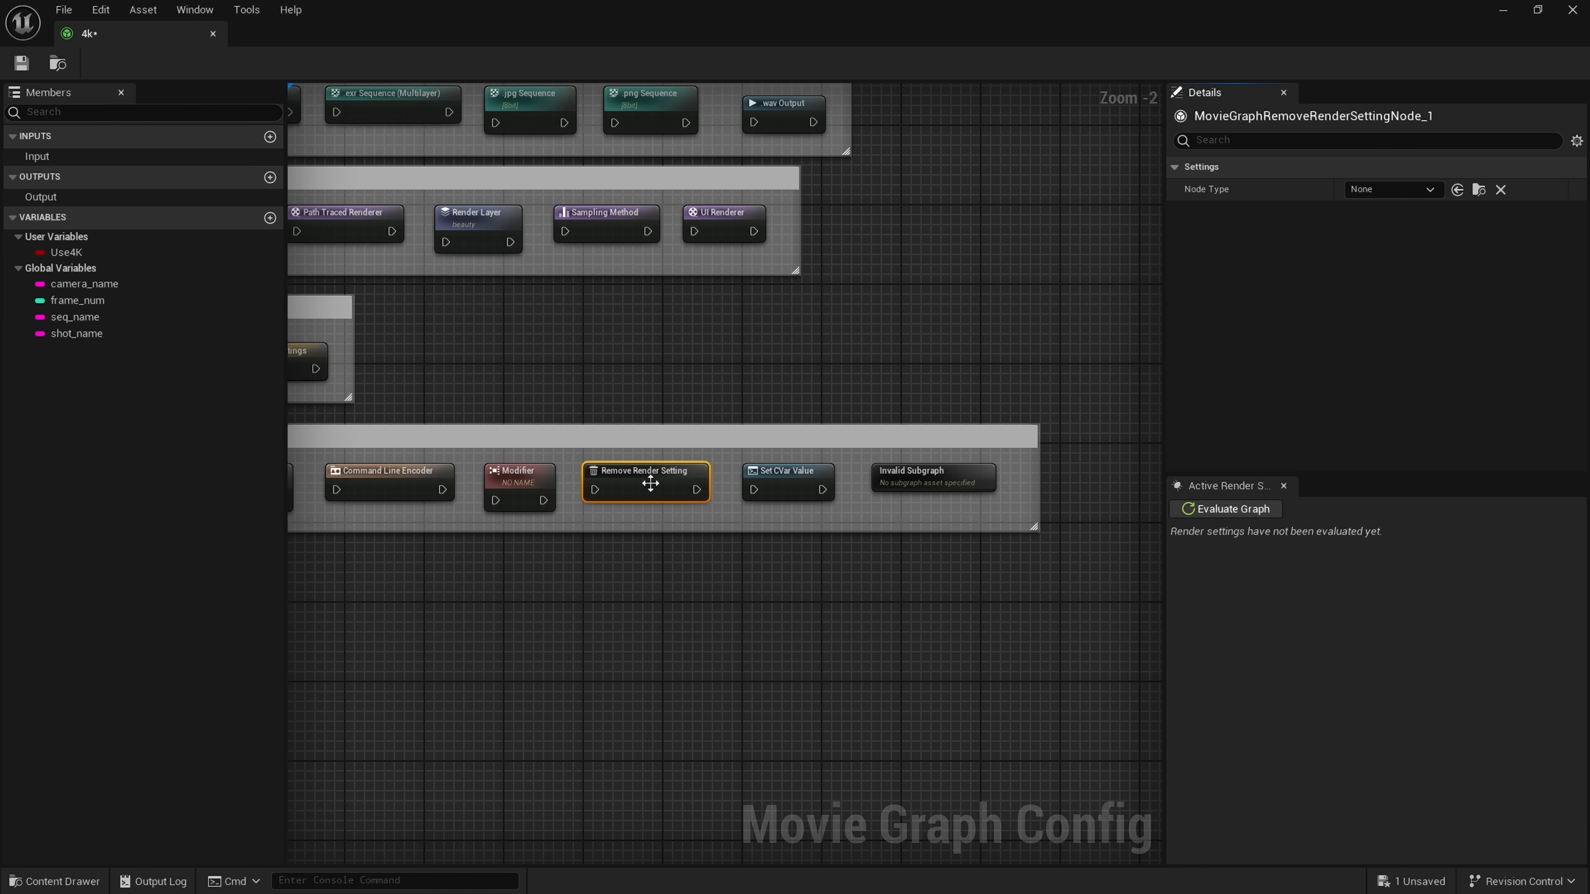
# - Examine the Set CVar Value node's Name and Value settings and the Subgraph node's Subgraph Asset setting
pyautogui.click(776, 469)
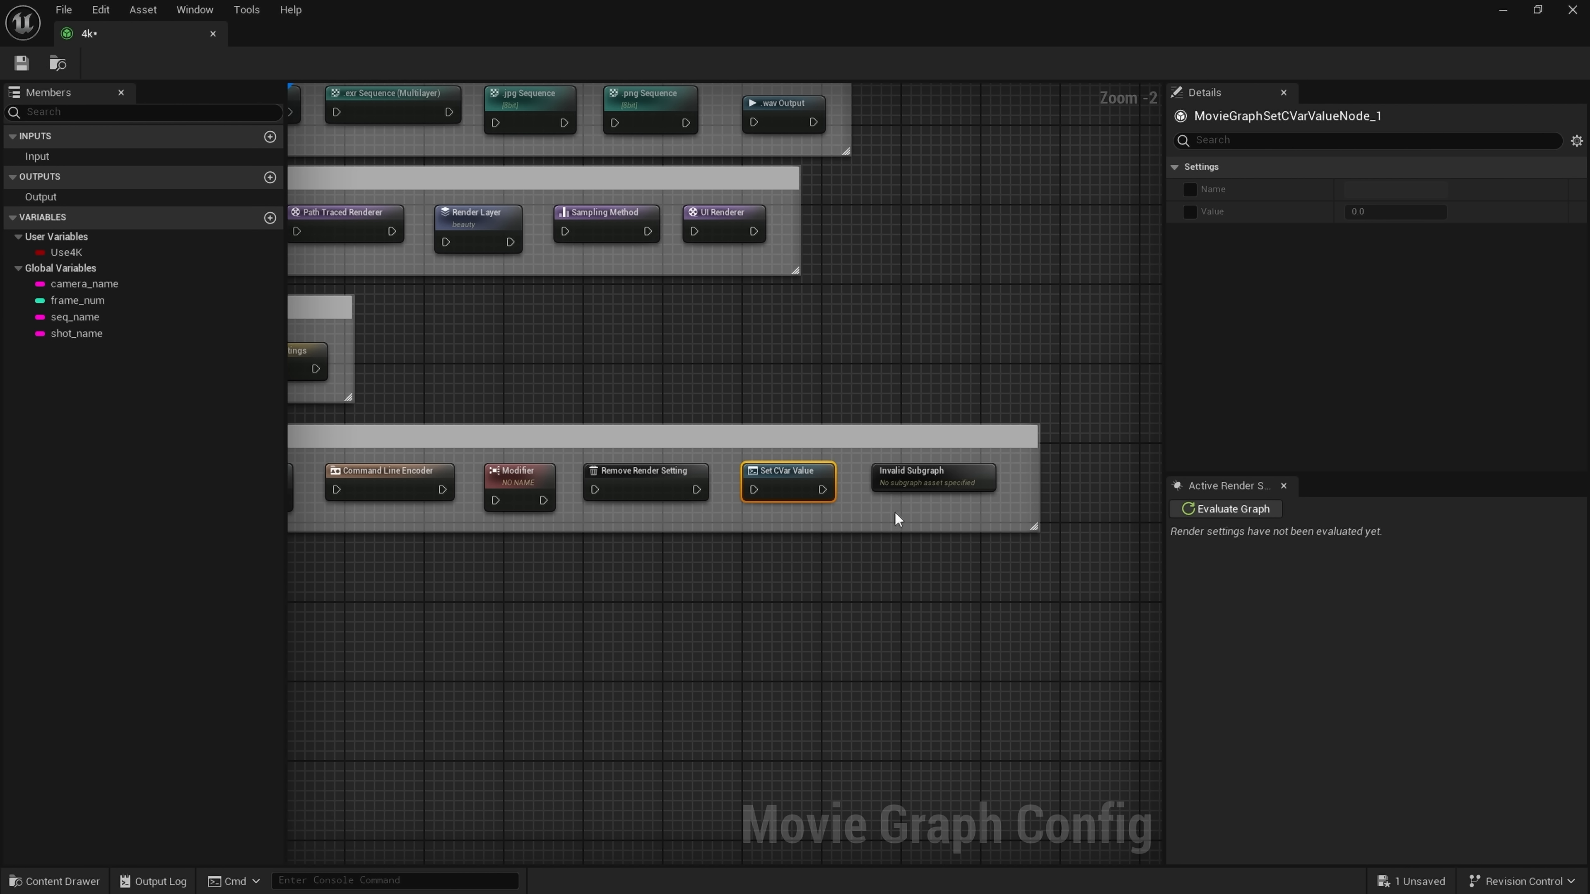
pyautogui.click(1189, 190)
pyautogui.click(950, 479)
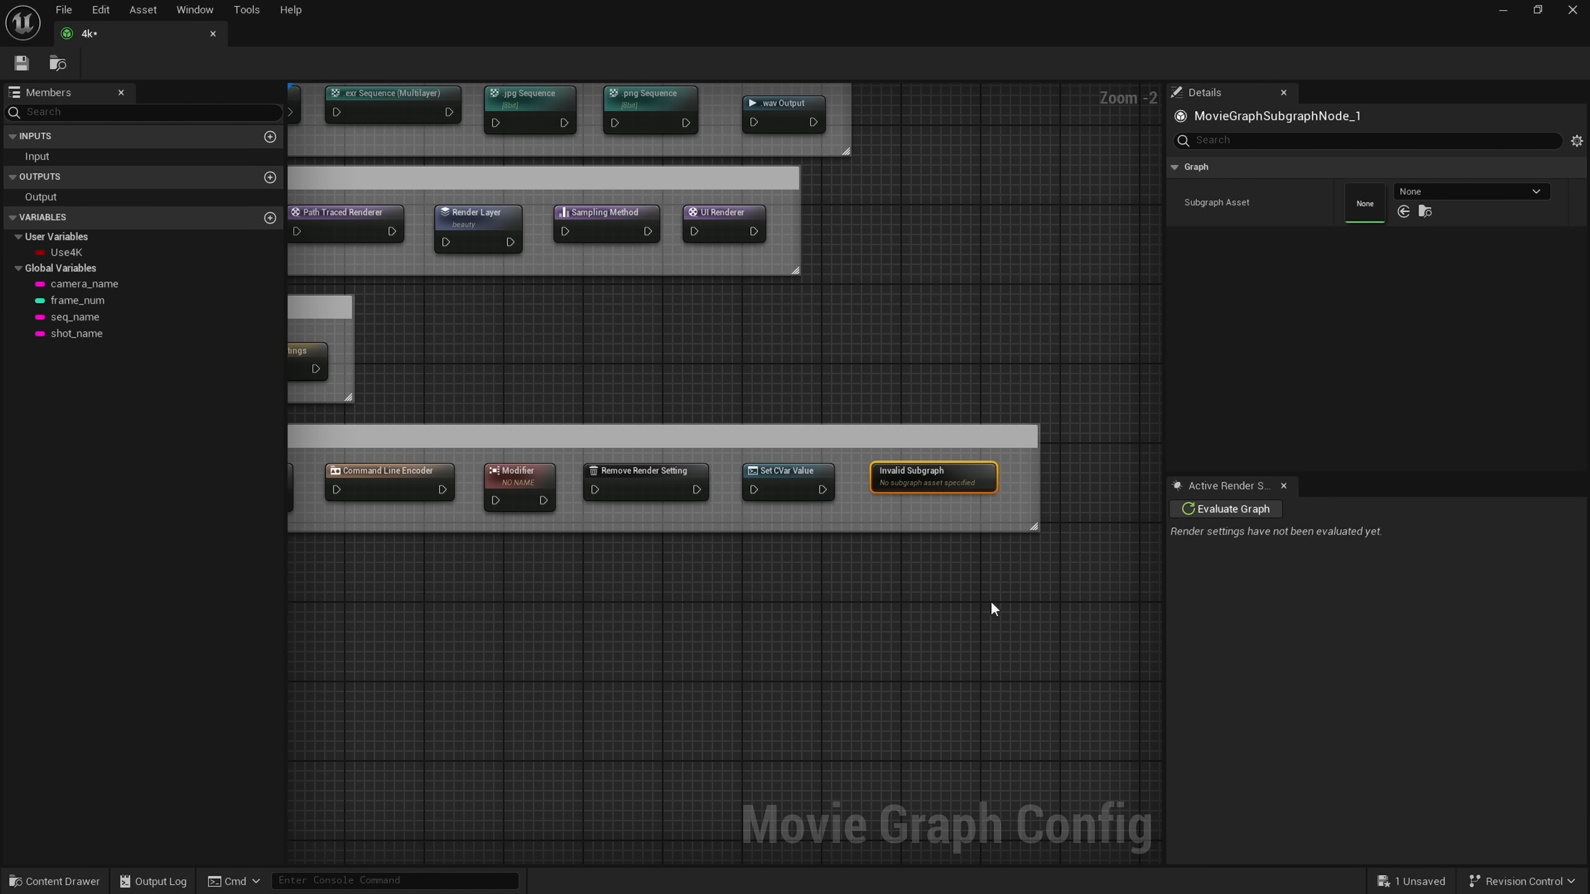
# - Check which Utility and Variables nodes can be added to the graph, without adding any
pyautogui.rightClick(895, 279)
pyautogui.click(905, 413)
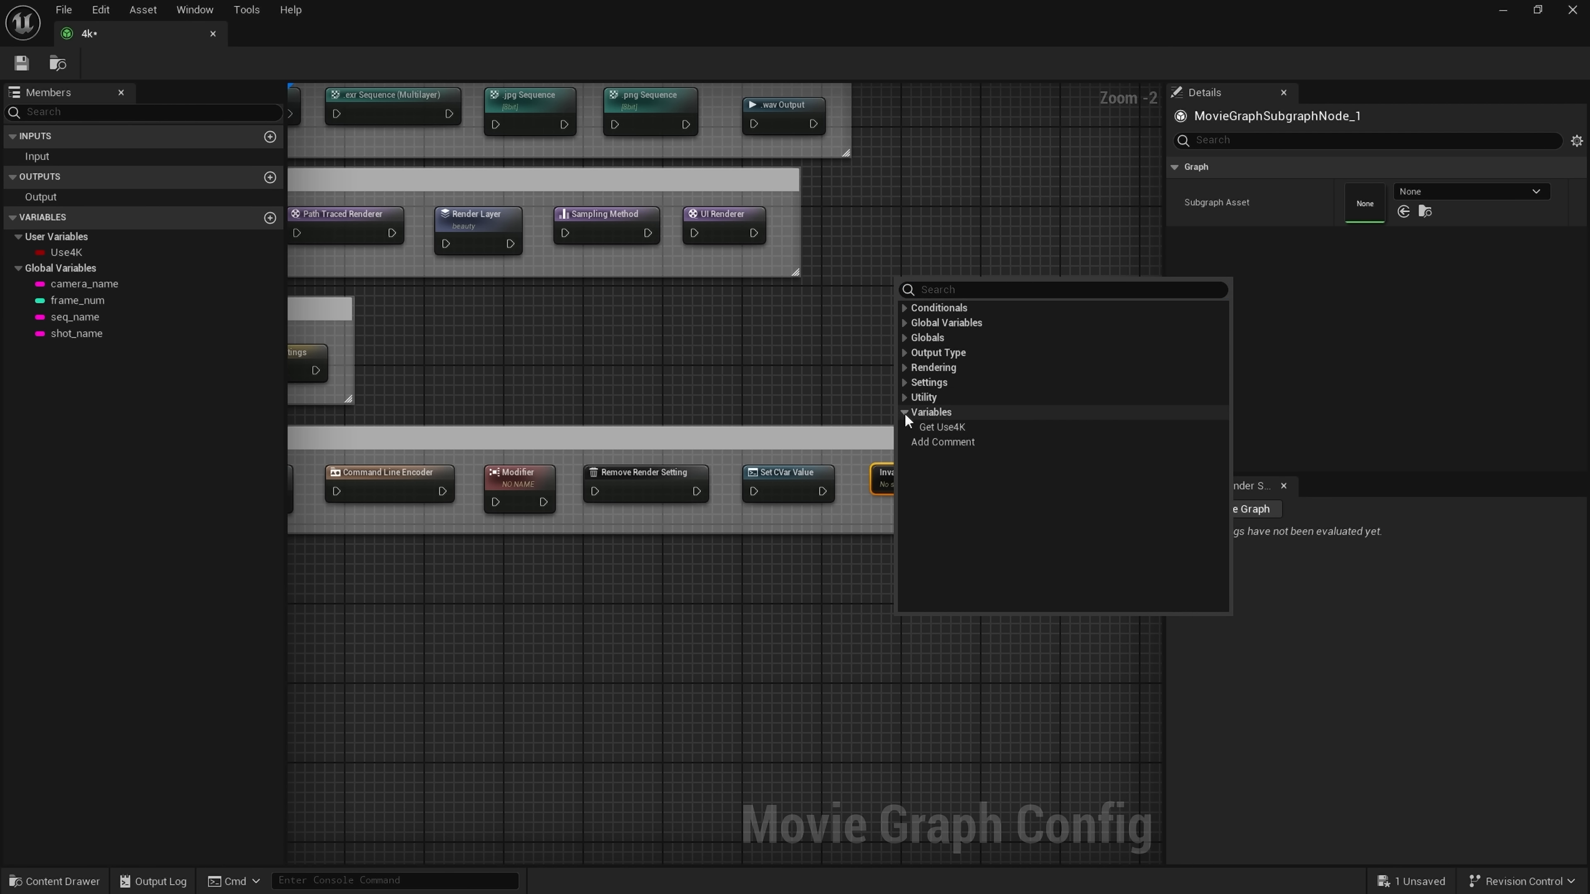
pyautogui.click(904, 398)
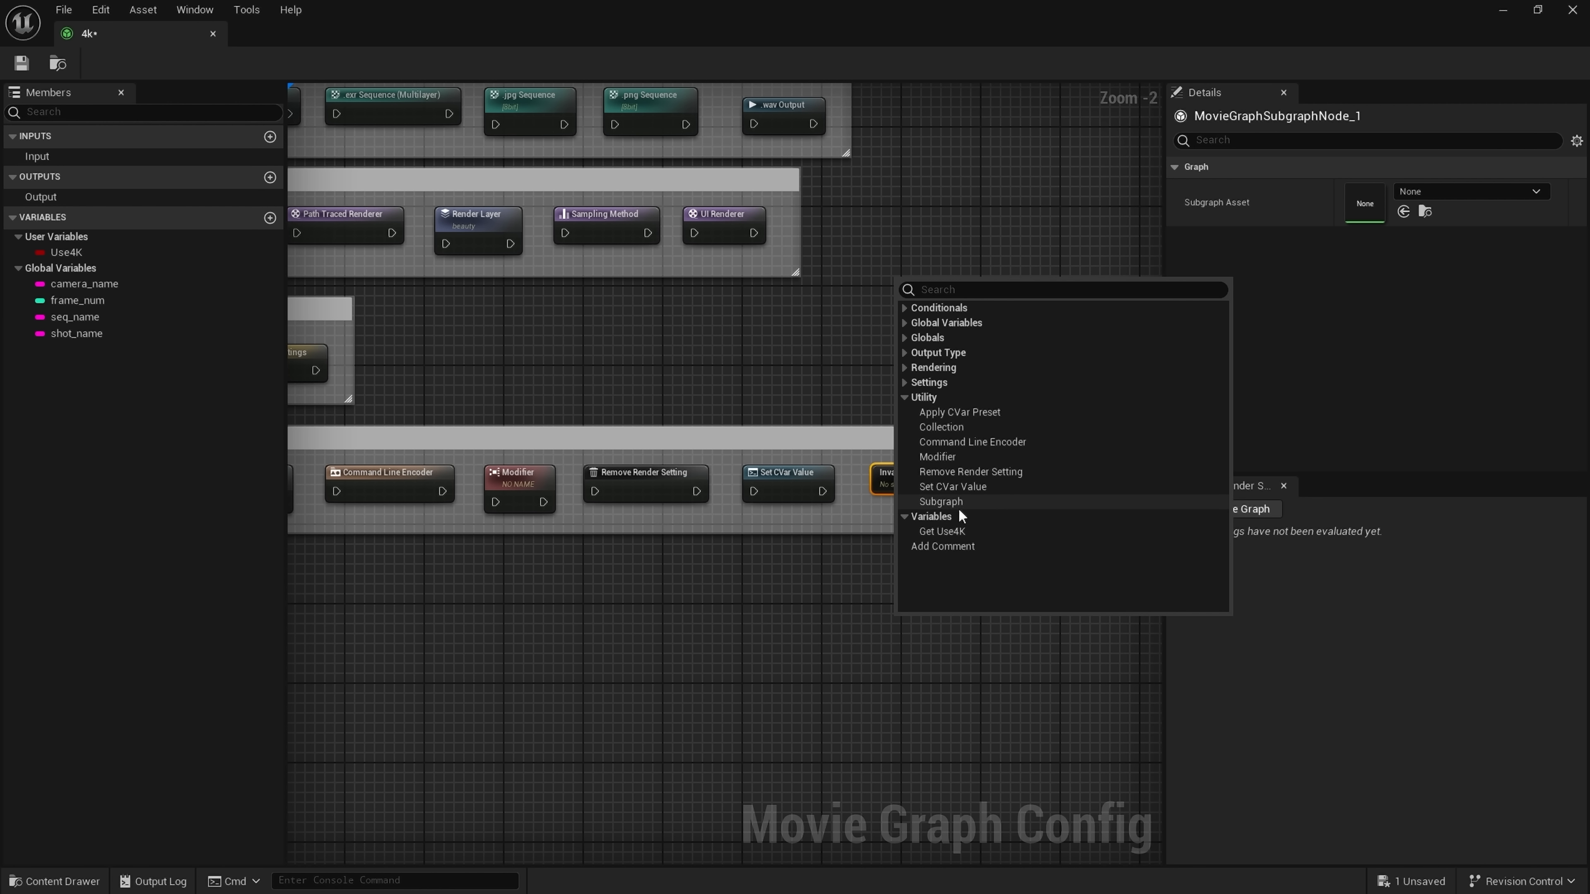
pyautogui.click(873, 377)
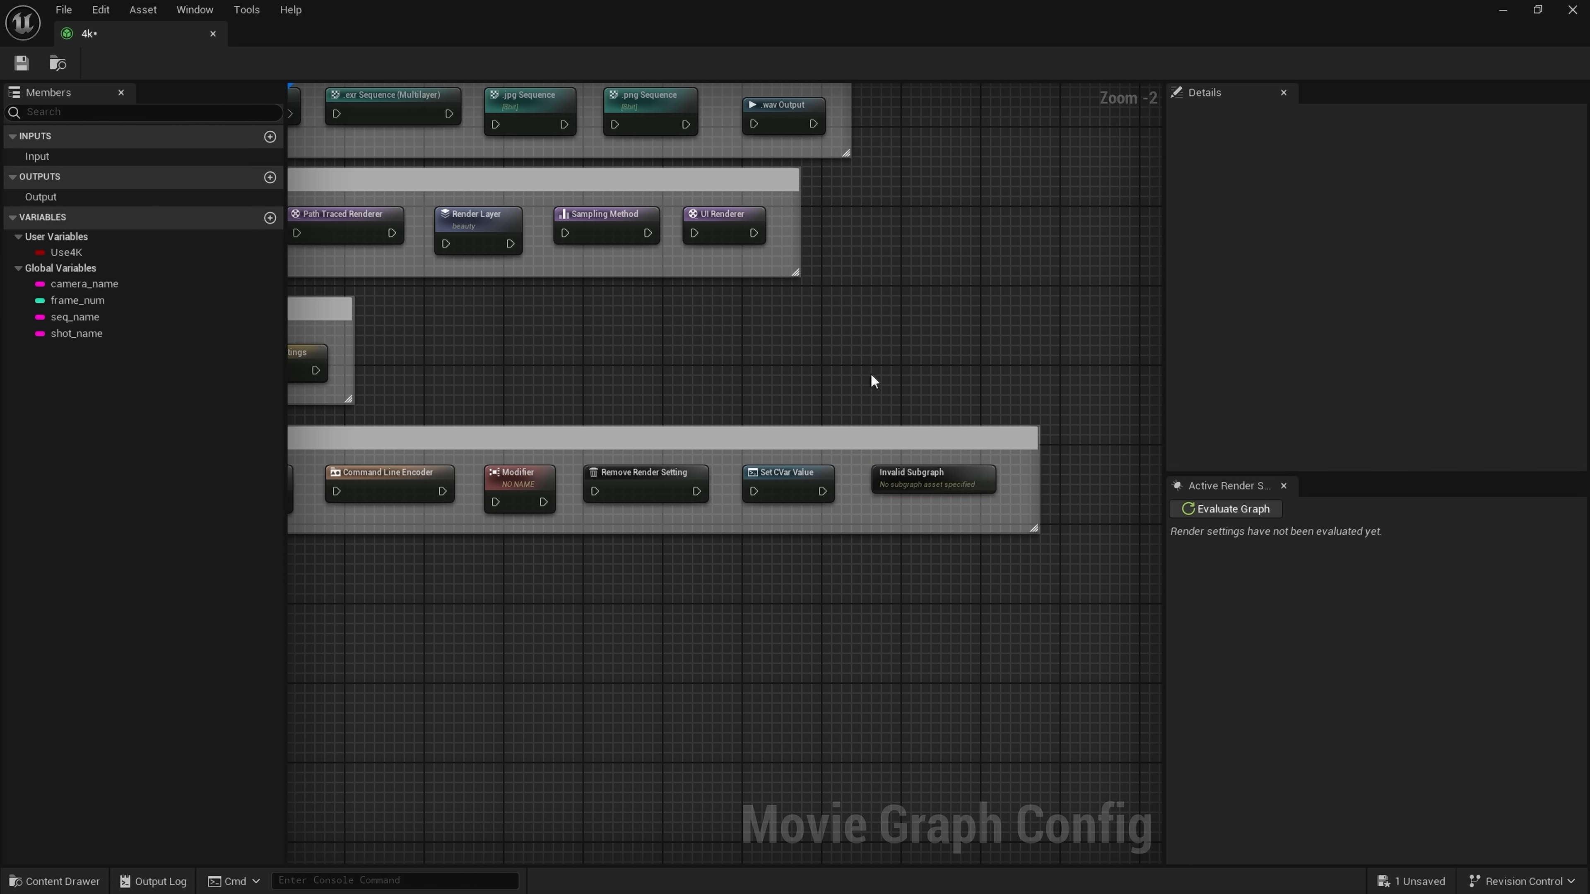
# - Try the demo graph as the Subgraph node's Subgraph Asset, and reset the property to its default
pyautogui.click(902, 477)
pyautogui.click(1457, 191)
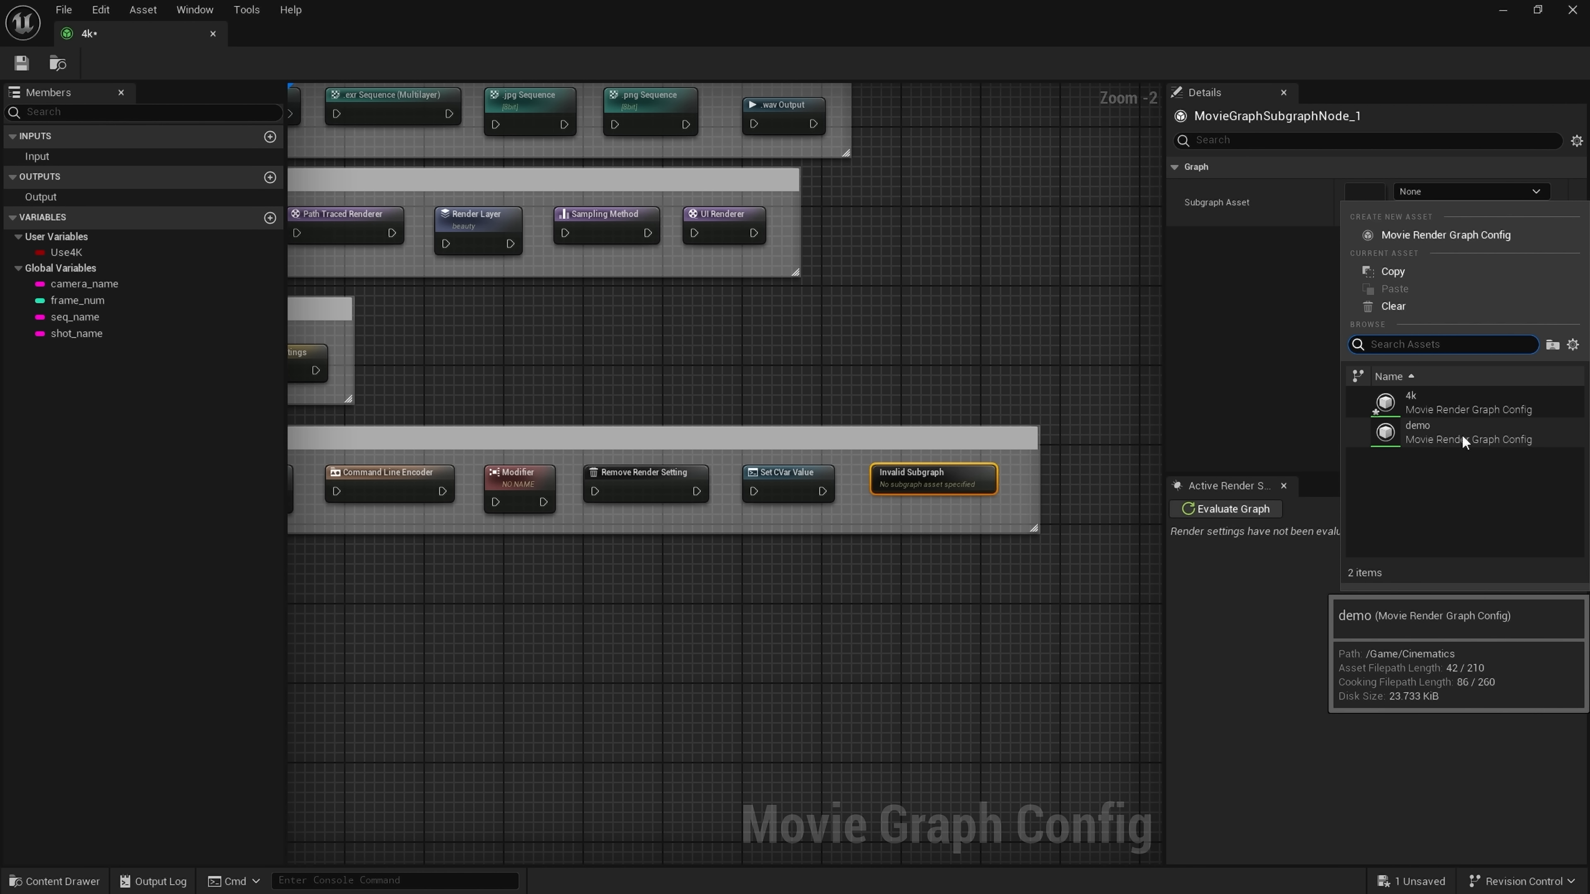
pyautogui.click(1515, 441)
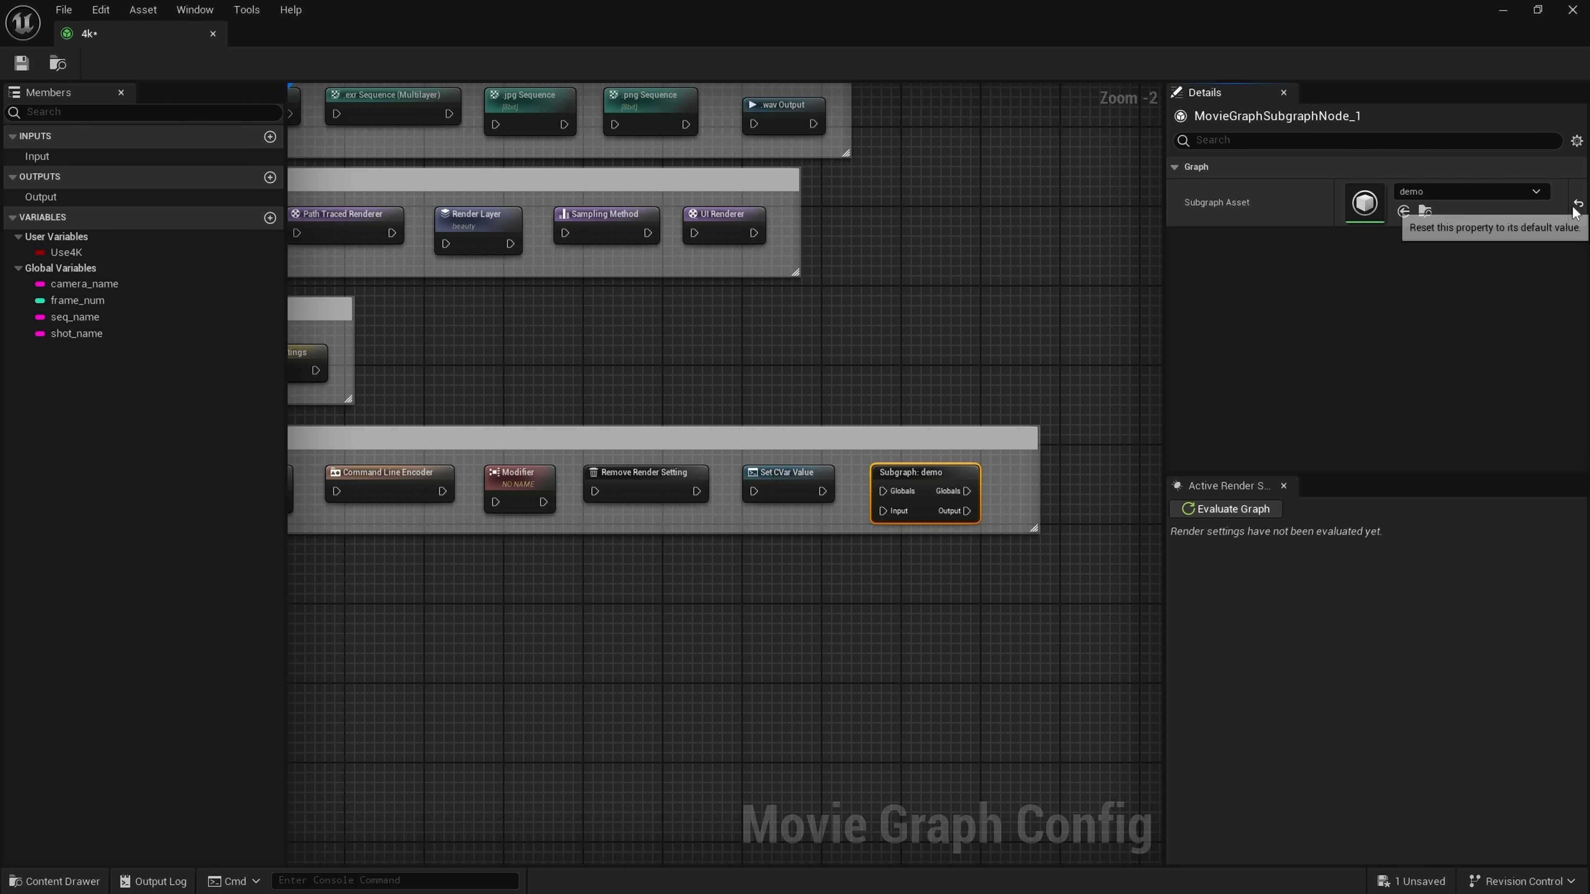
pyautogui.click(1571, 214)
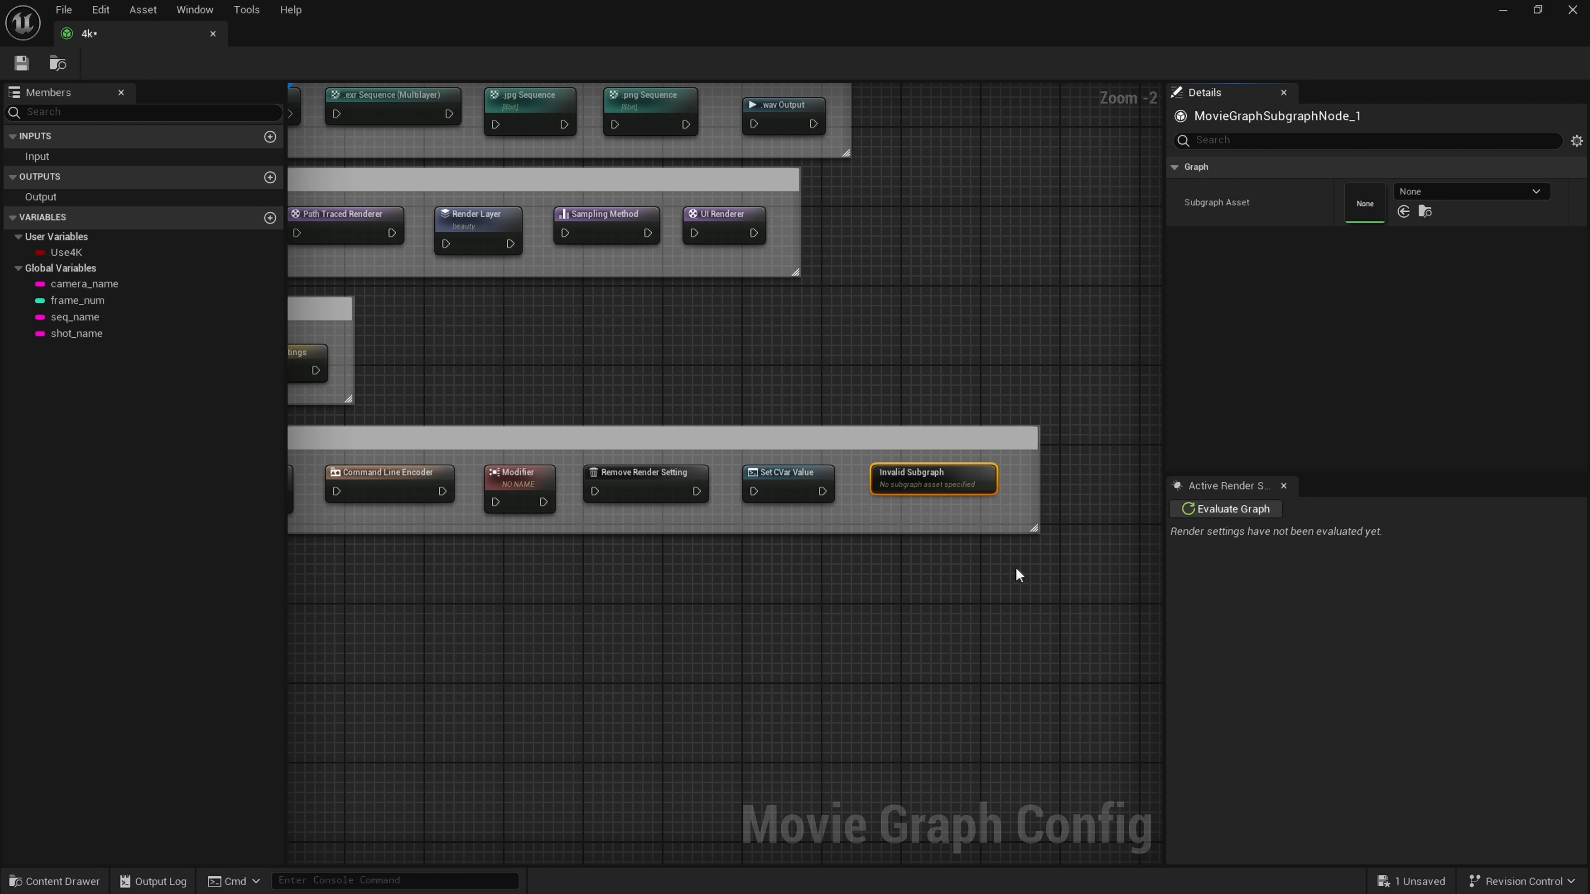
# - Examine the Get Variable node for Use4K in the Our Variables group, and look over all the node groups
pyautogui.scroll(-5, 1015, 571)
pyautogui.scroll(5, 879, 543)
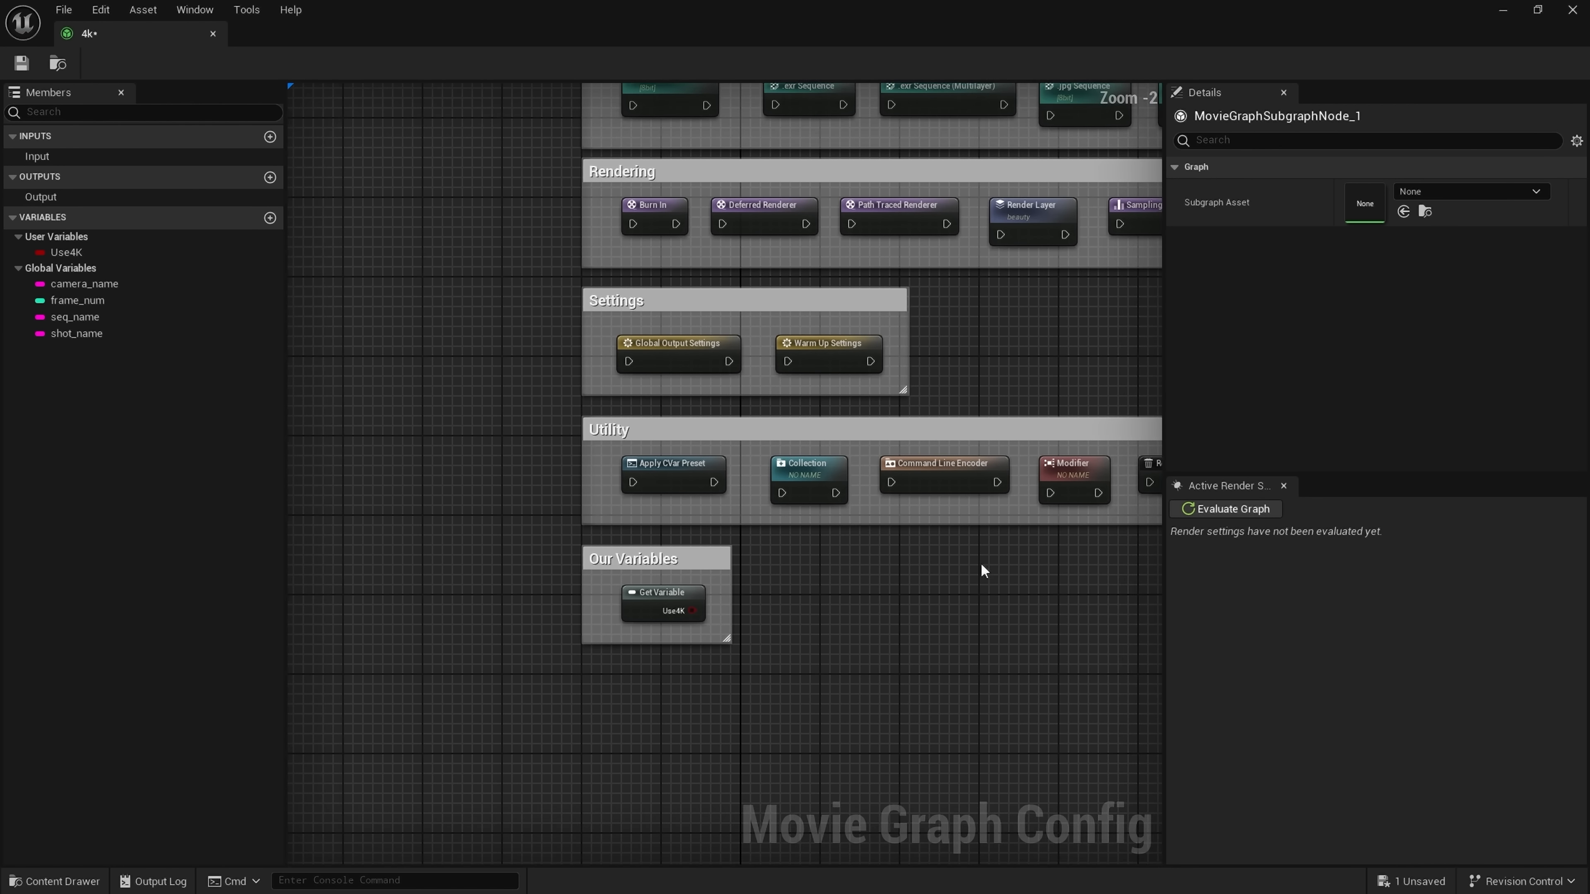
pyautogui.scroll(2, 980, 564)
pyautogui.moveTo(980, 563); pyautogui.dragTo(1072, 555, button='right')
pyautogui.click(655, 627)
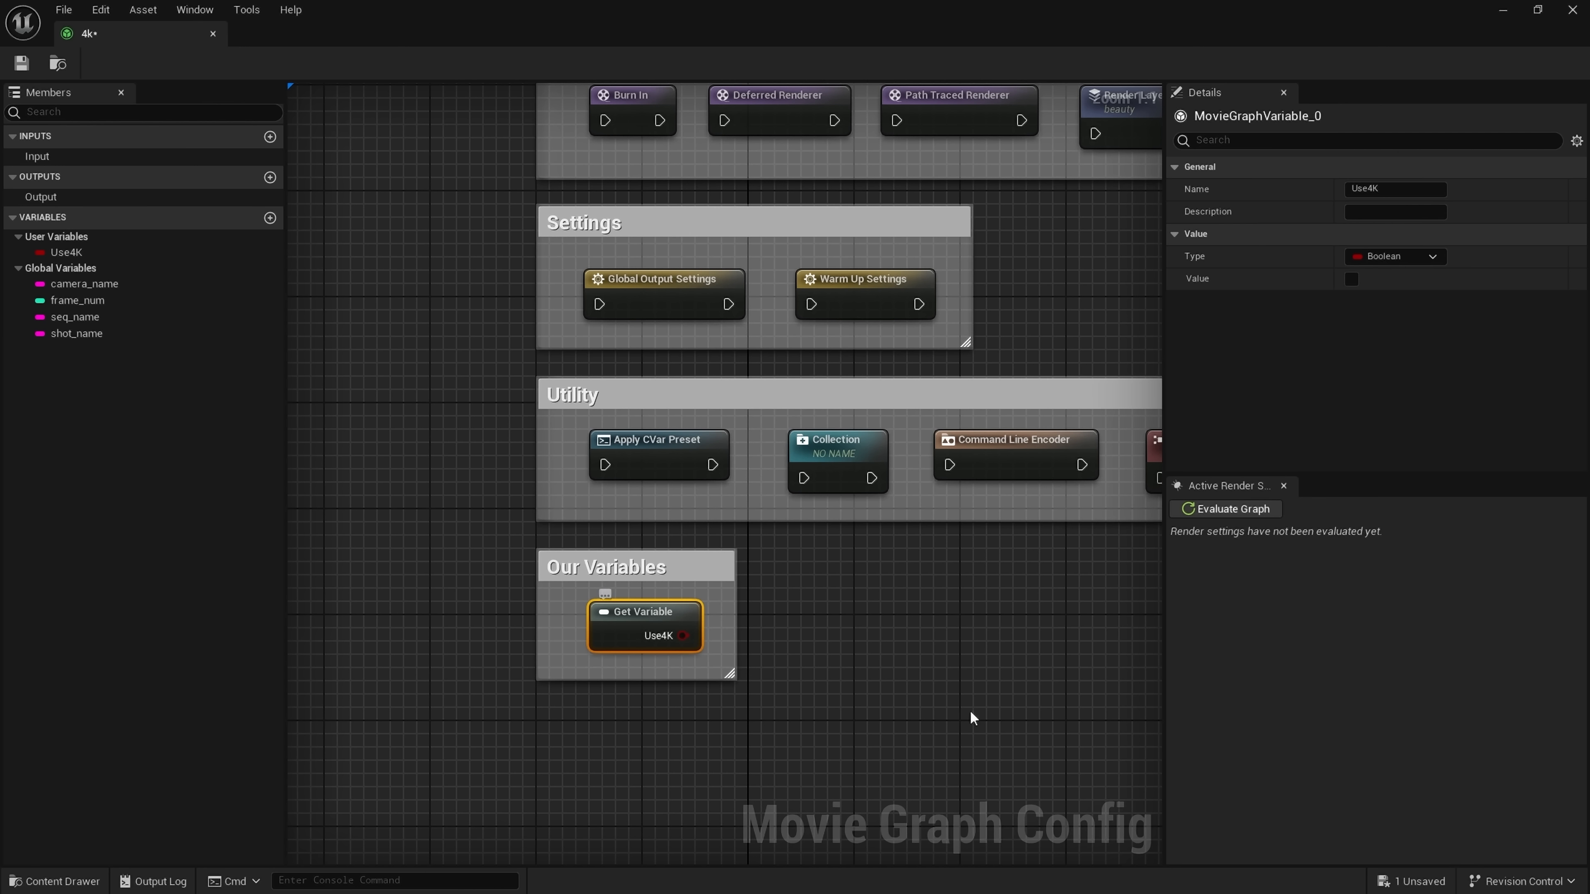
pyautogui.scroll(-2, 1071, 728)
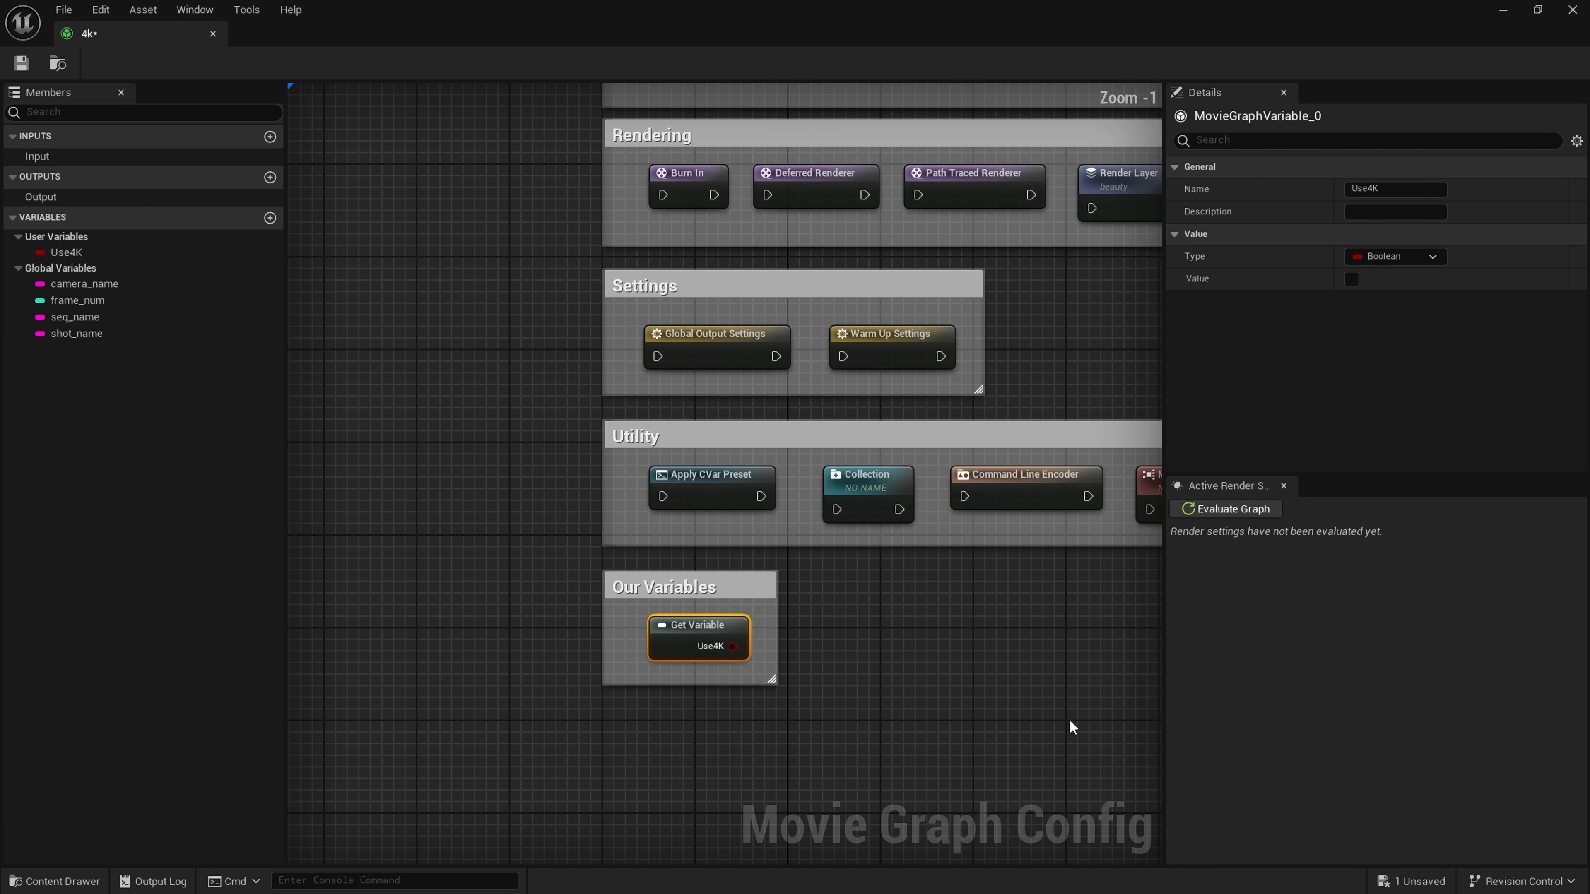
pyautogui.scroll(-1, 1069, 728)
pyautogui.moveTo(1069, 728); pyautogui.dragTo(863, 710, button='right')
pyautogui.scroll(-4, 923, 743)
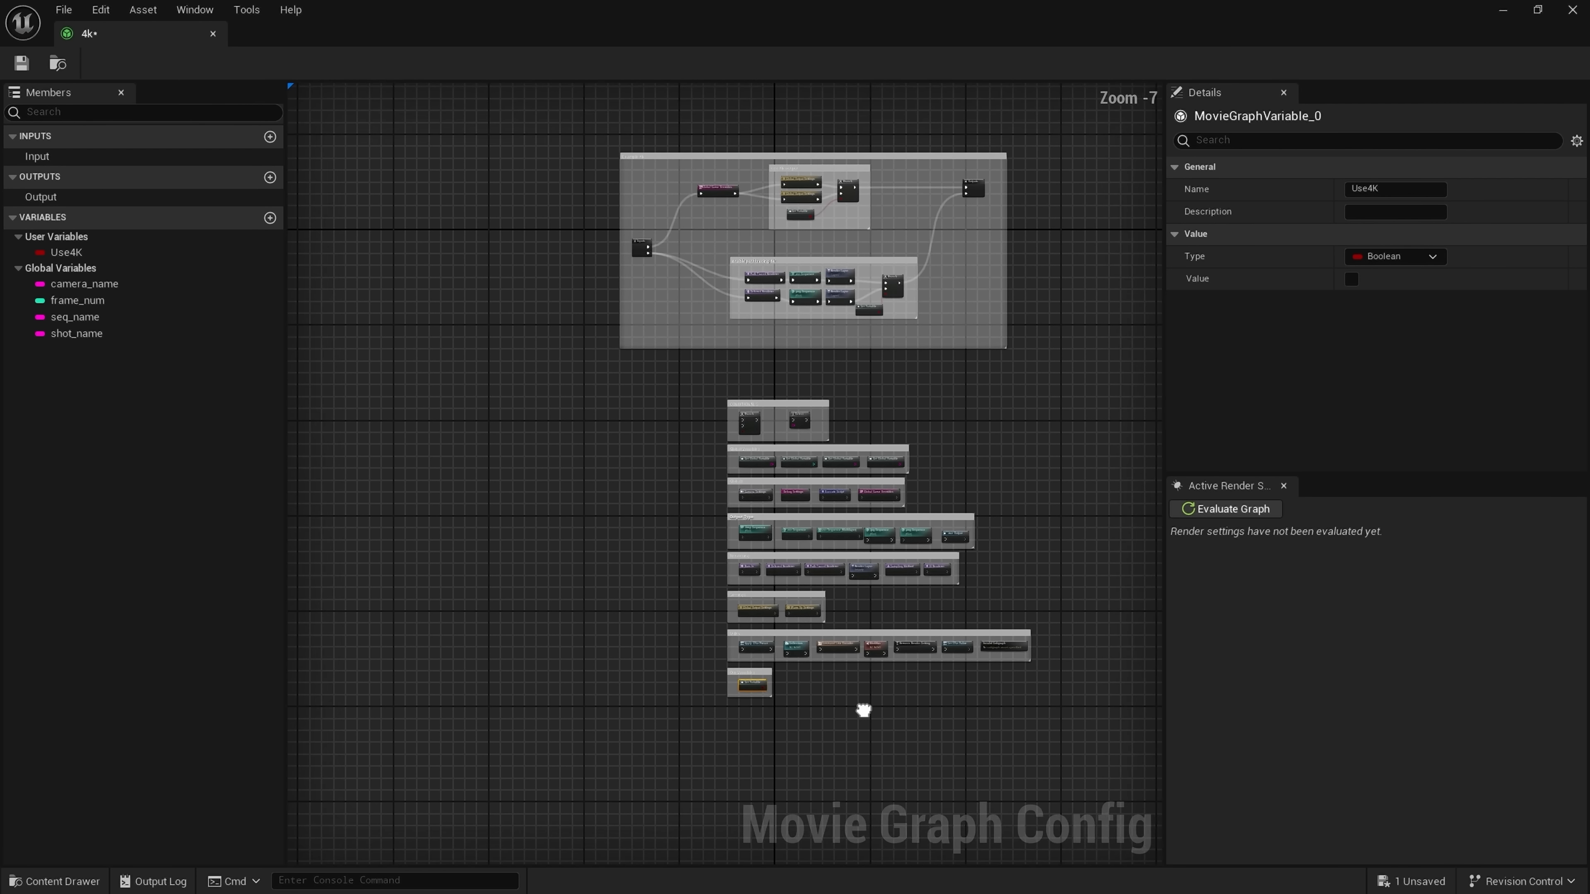
pyautogui.scroll(2, 936, 582)
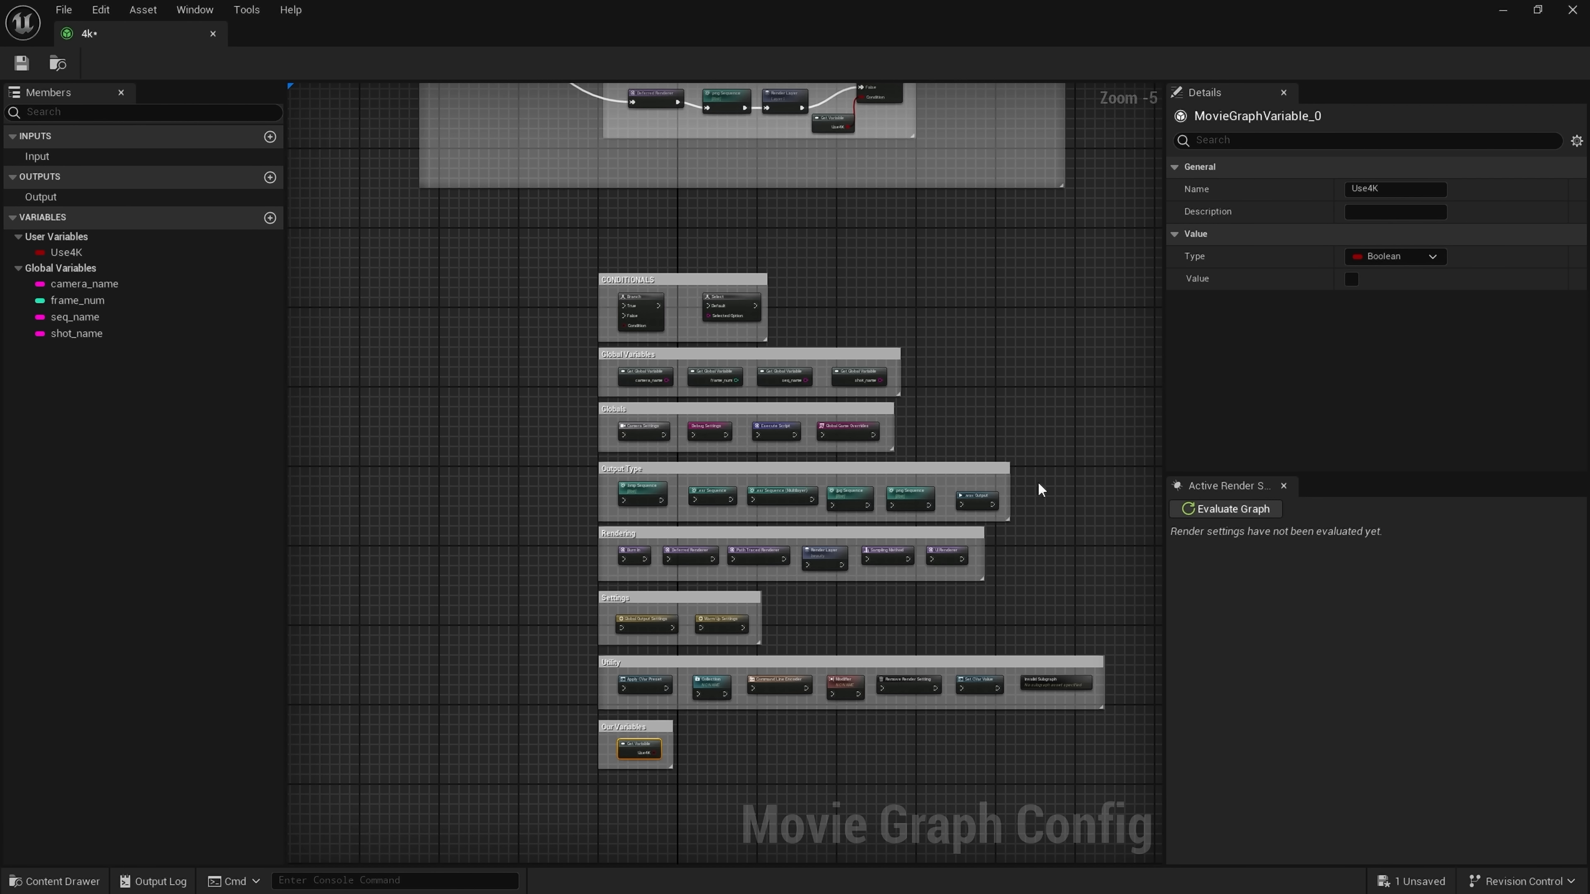
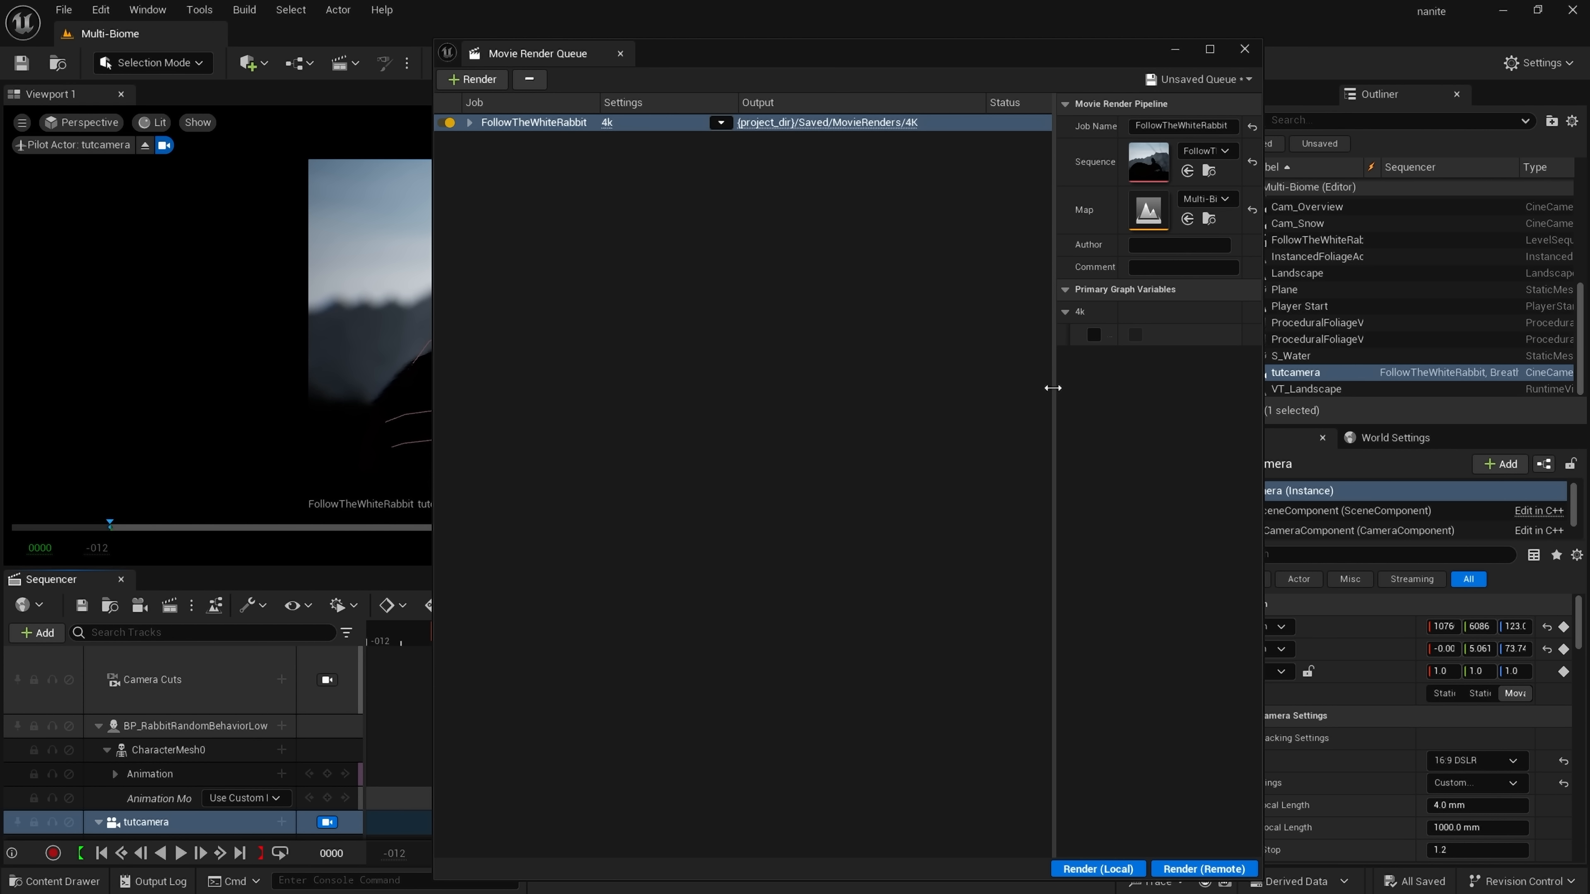
# - Override the Use 4K graph variable for the FollowTheWhiteRabbit job in the Movie Render Queue and set it to true
pyautogui.moveTo(1055, 384); pyautogui.dragTo(875, 383)
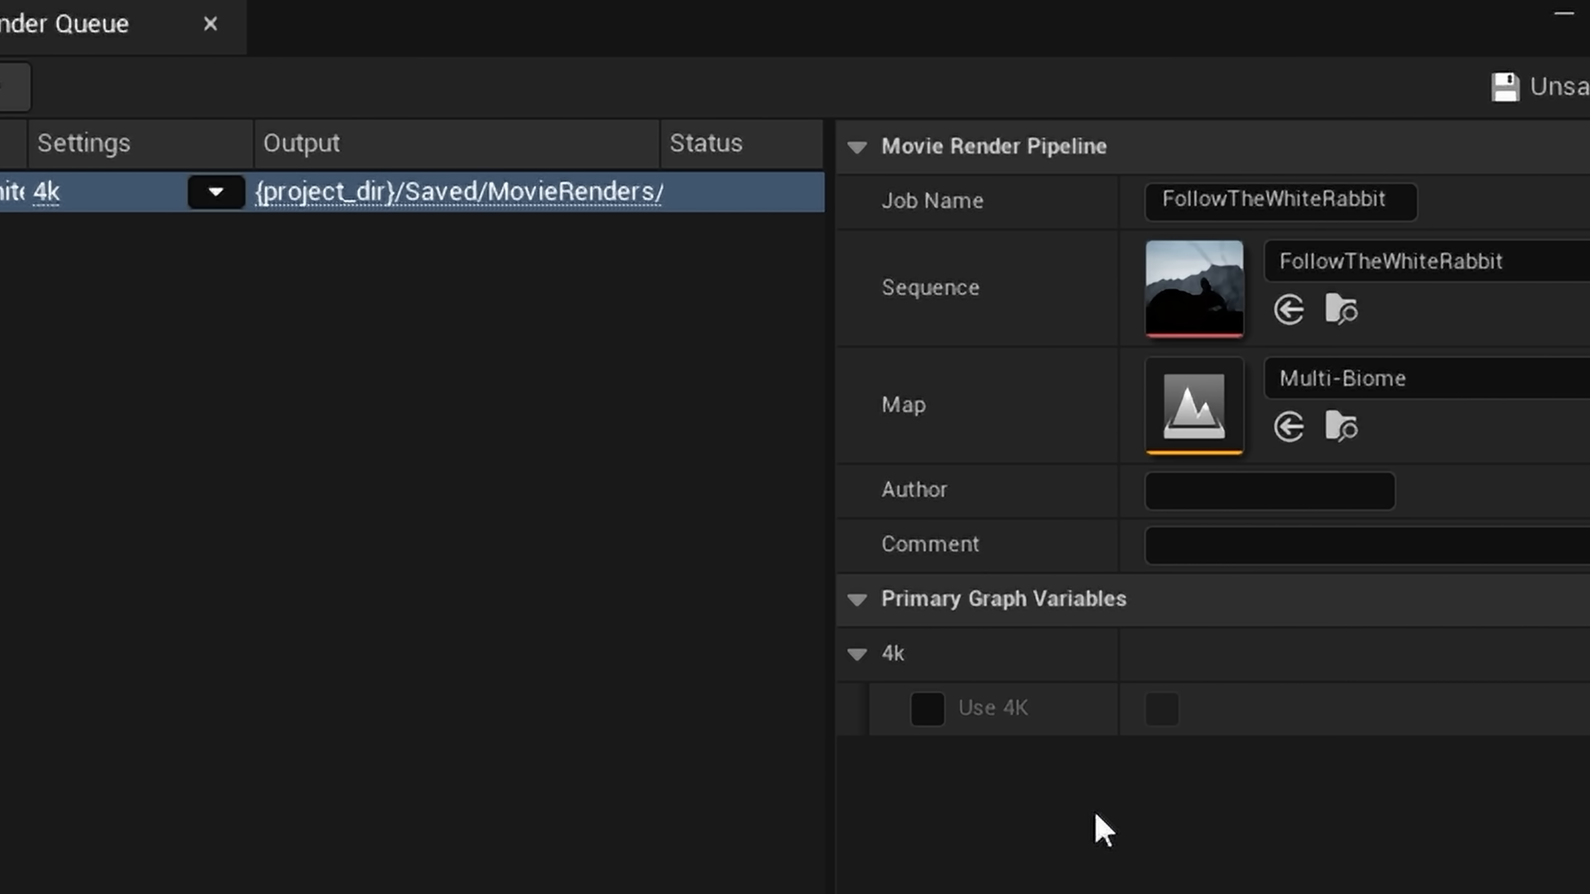
pyautogui.click(927, 708)
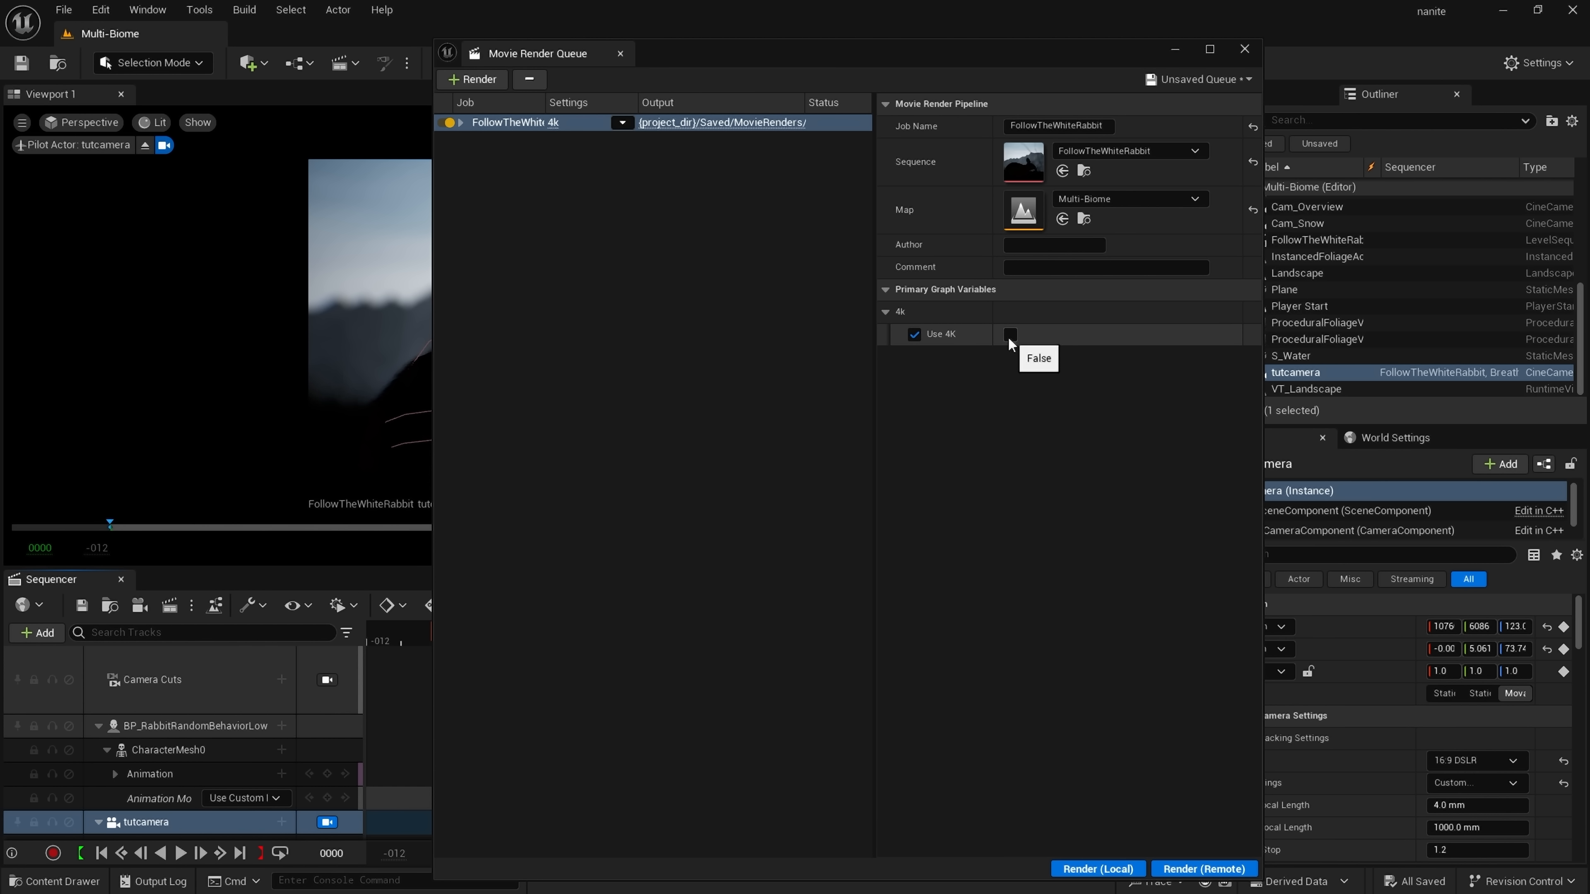
pyautogui.click(1011, 334)
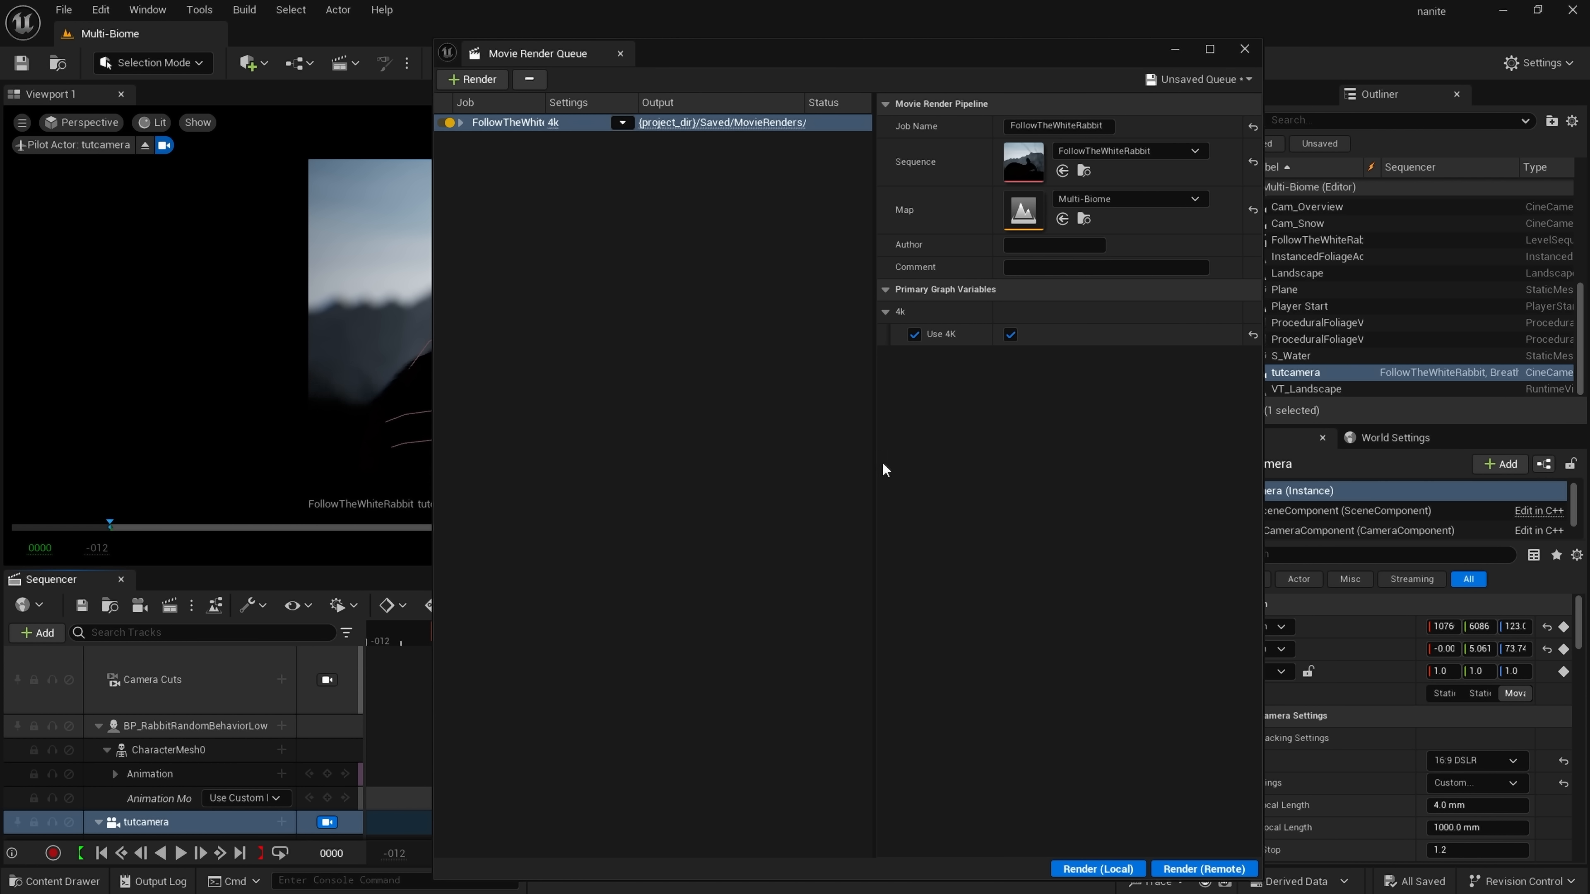
pyautogui.moveTo(876, 467); pyautogui.dragTo(918, 469)
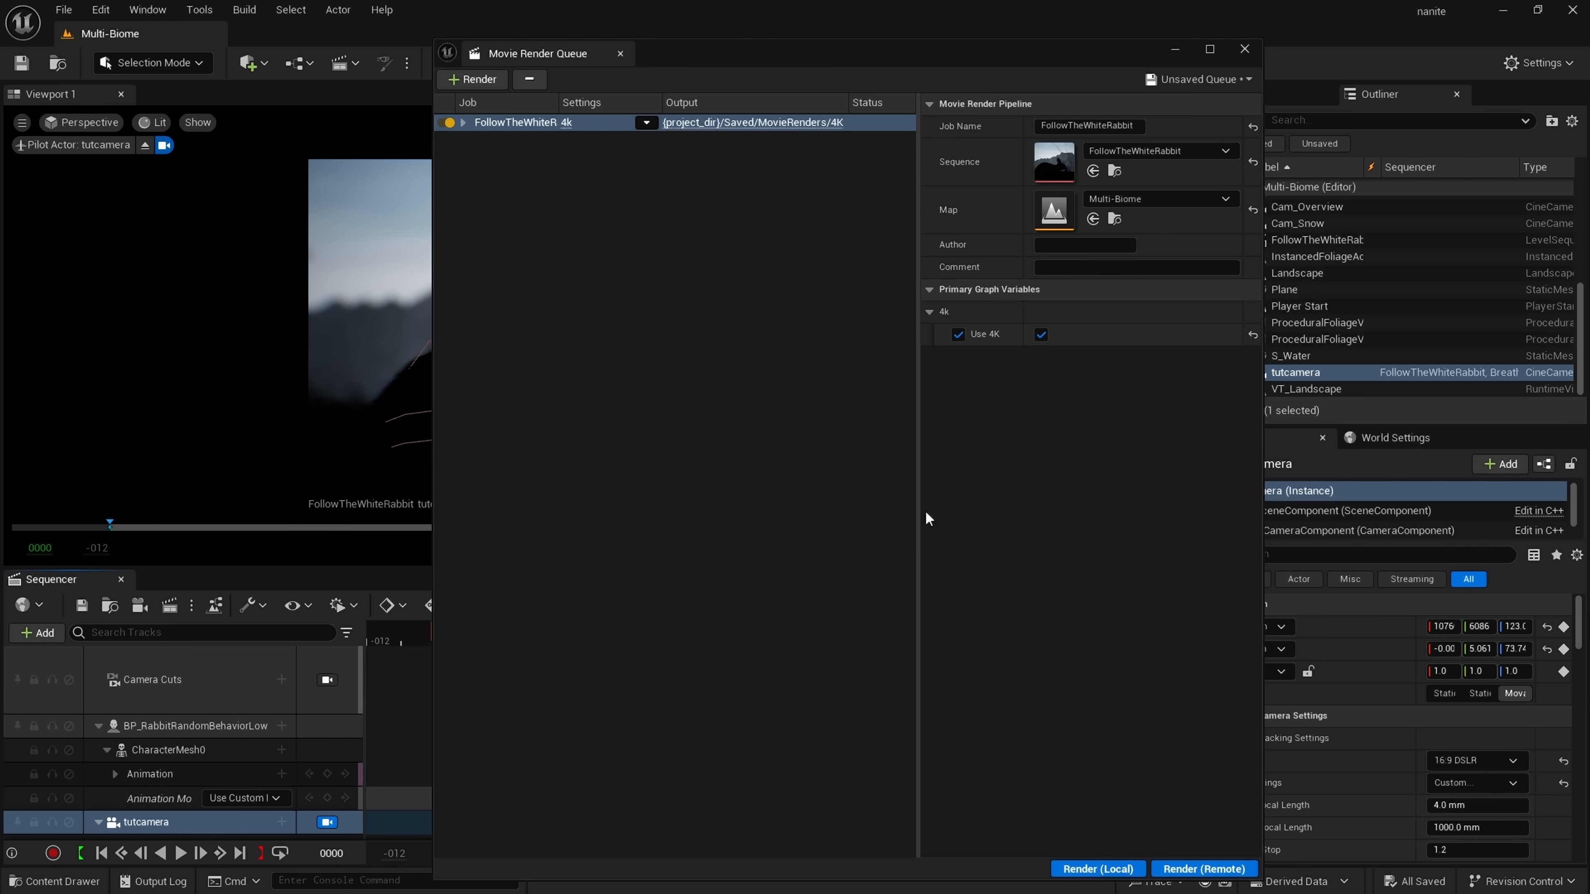
# - Set the job's Use 4K variable to false and render the queue locally
pyautogui.click(1041, 335)
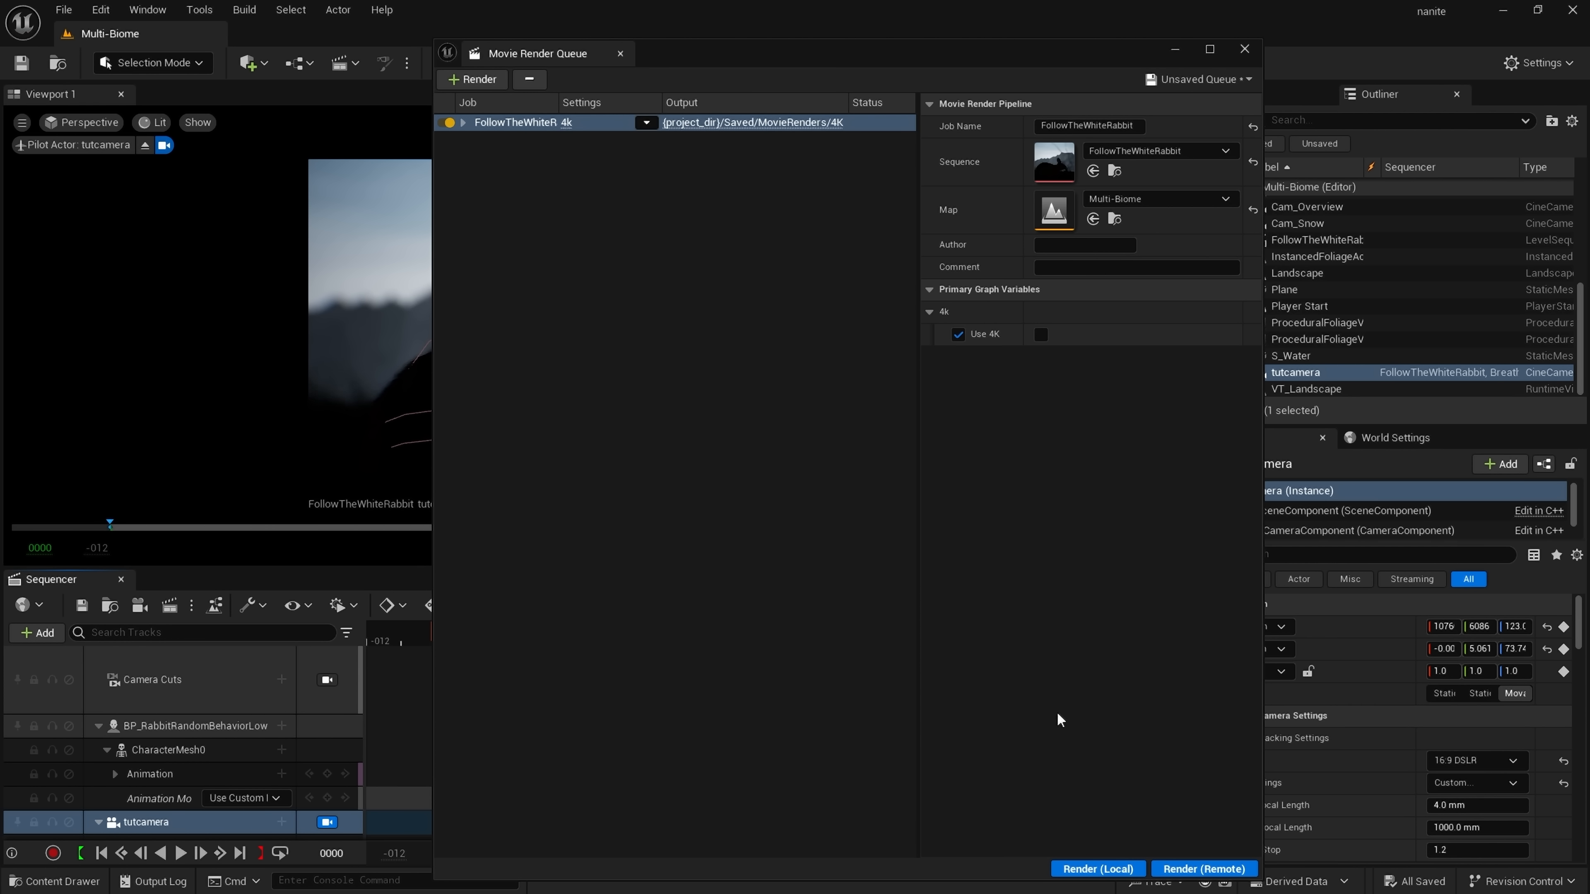
pyautogui.click(1112, 869)
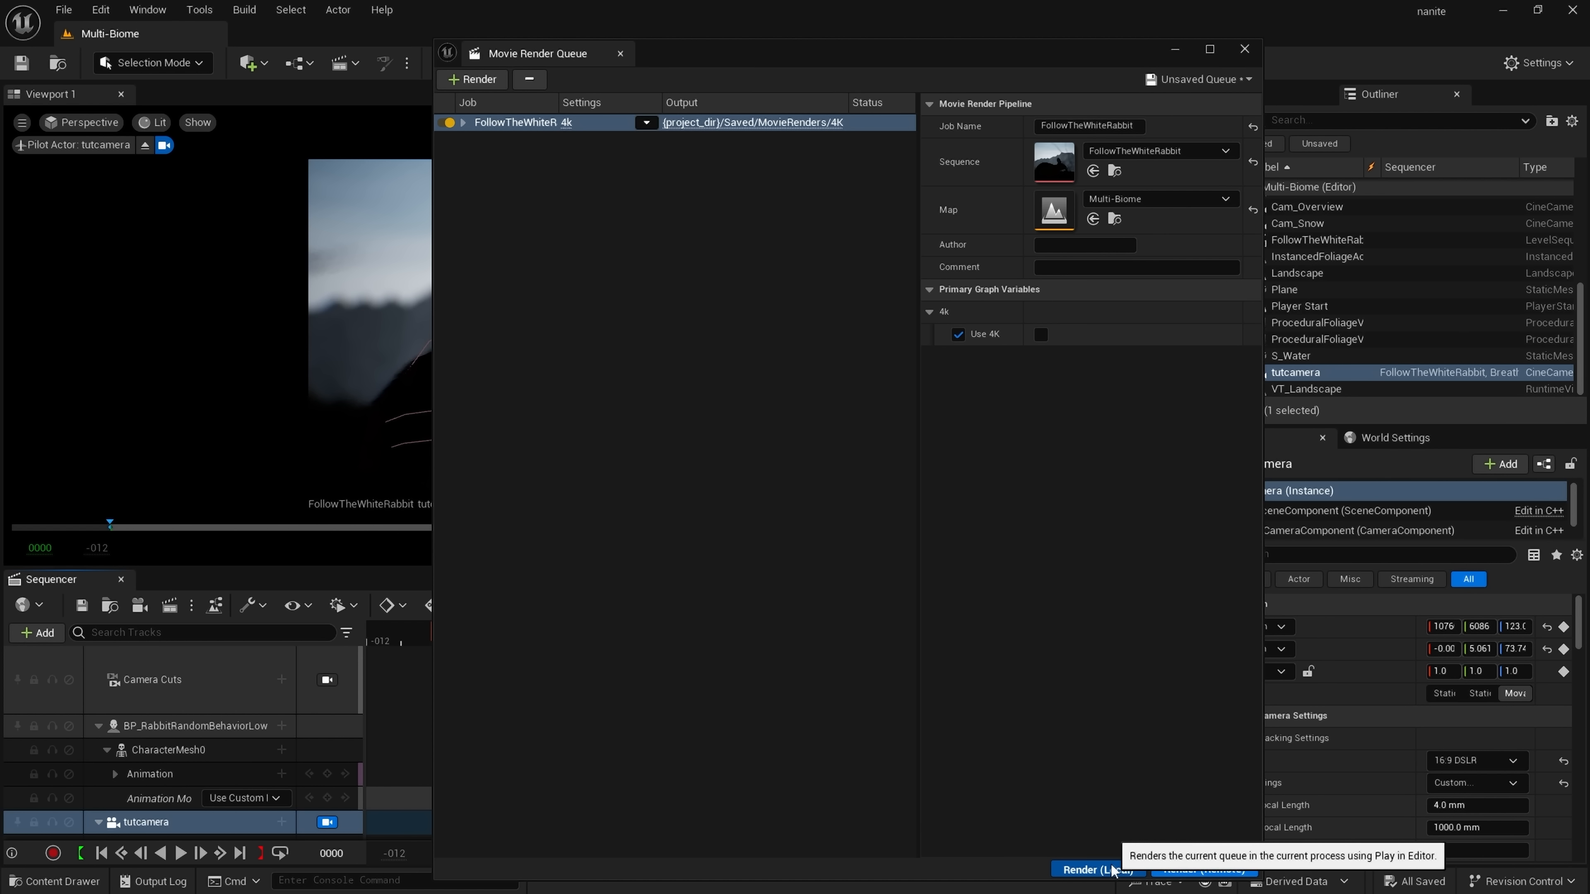
pyautogui.moveTo(1424, 117); pyautogui.dragTo(560, 128)
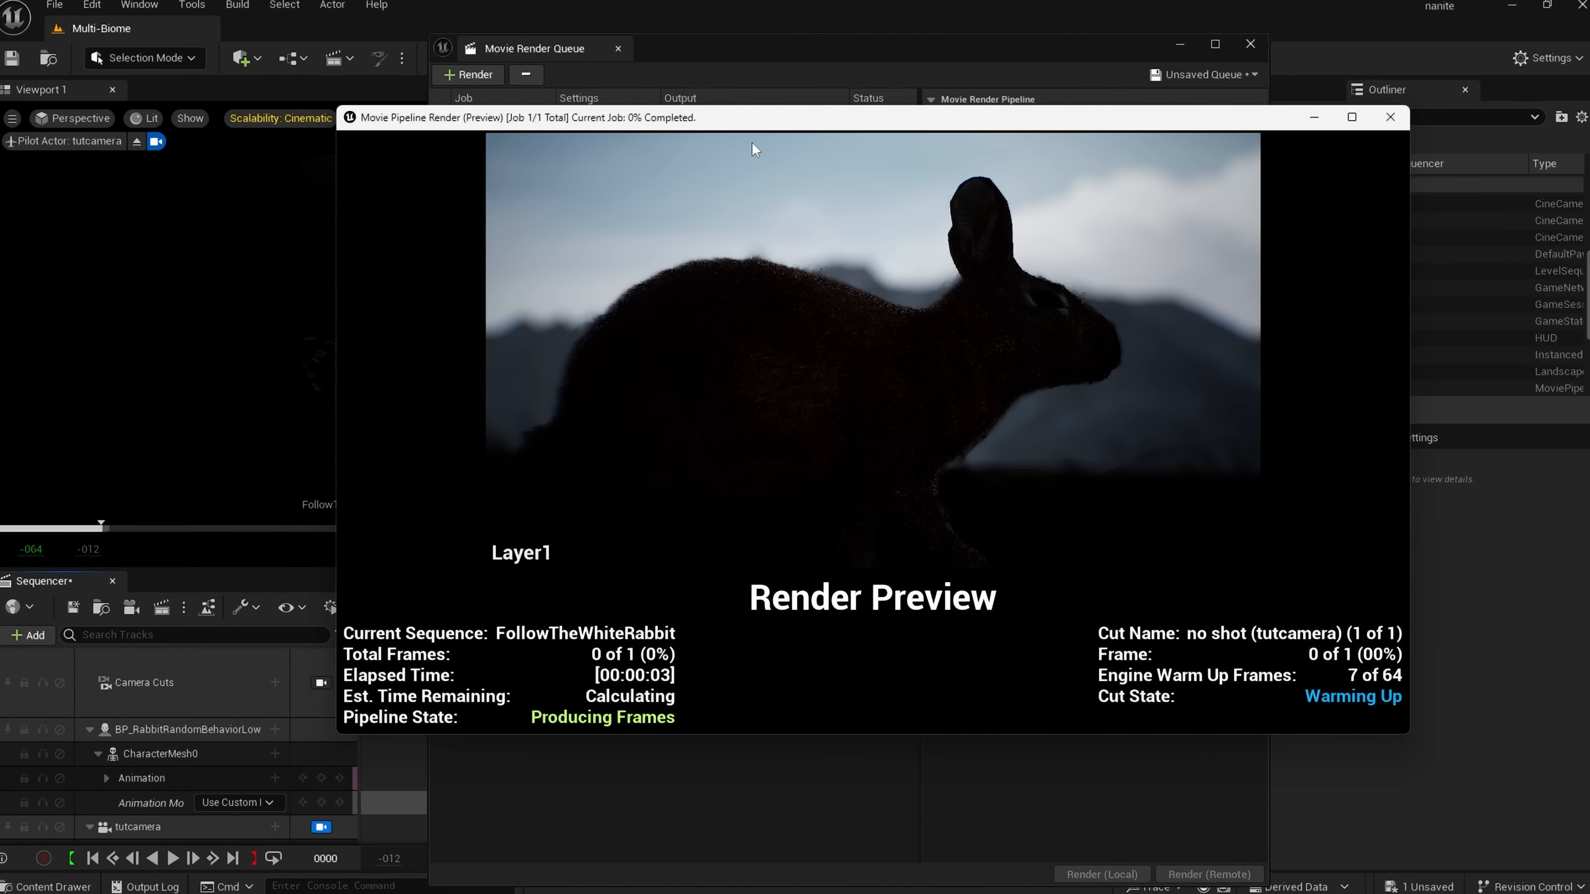
# - Look over the 4k graph's use 4k output and enable pathtracing 4k groups and the node groups below them
pyautogui.moveTo(753, 123); pyautogui.dragTo(760, 140)
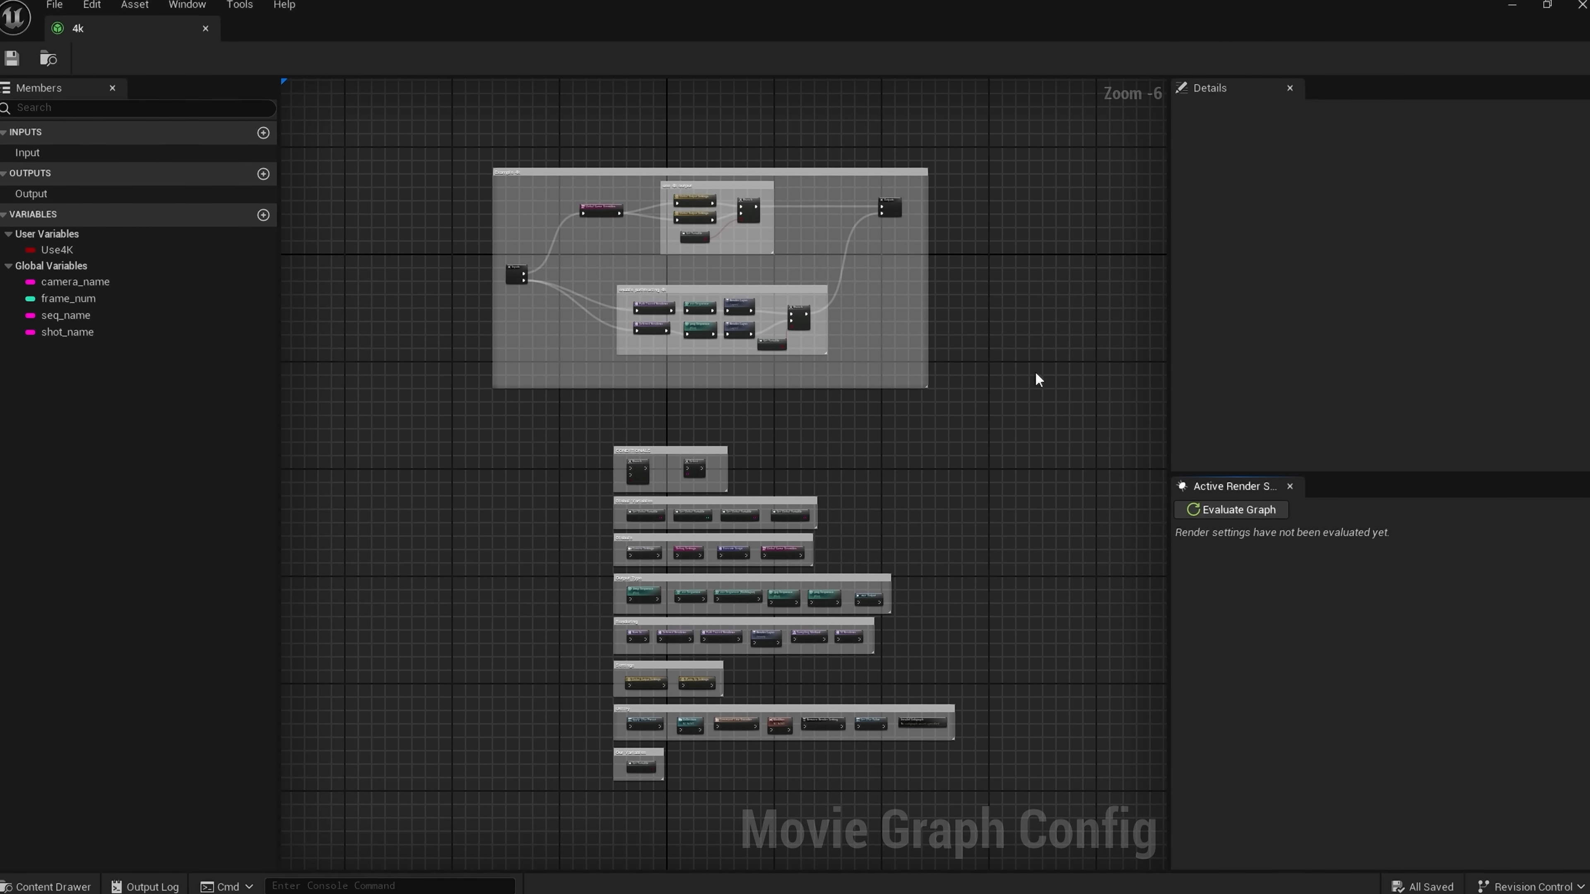
pyautogui.scroll(2, 1035, 373)
pyautogui.scroll(-1, 1064, 451)
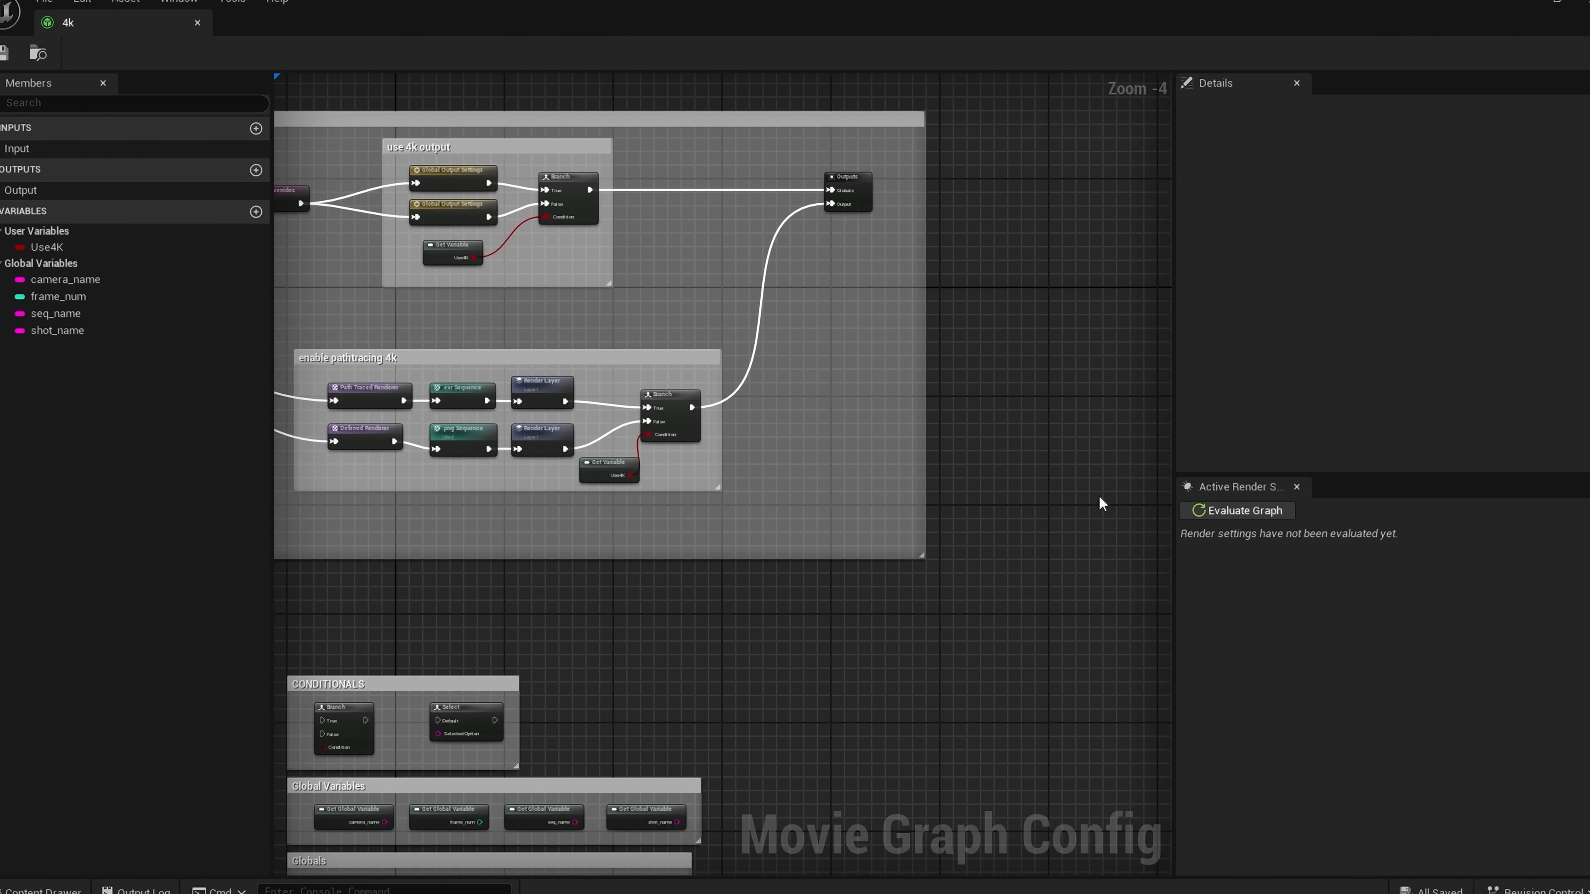
pyautogui.scroll(-1, 1100, 504)
pyautogui.scroll(2, 1088, 491)
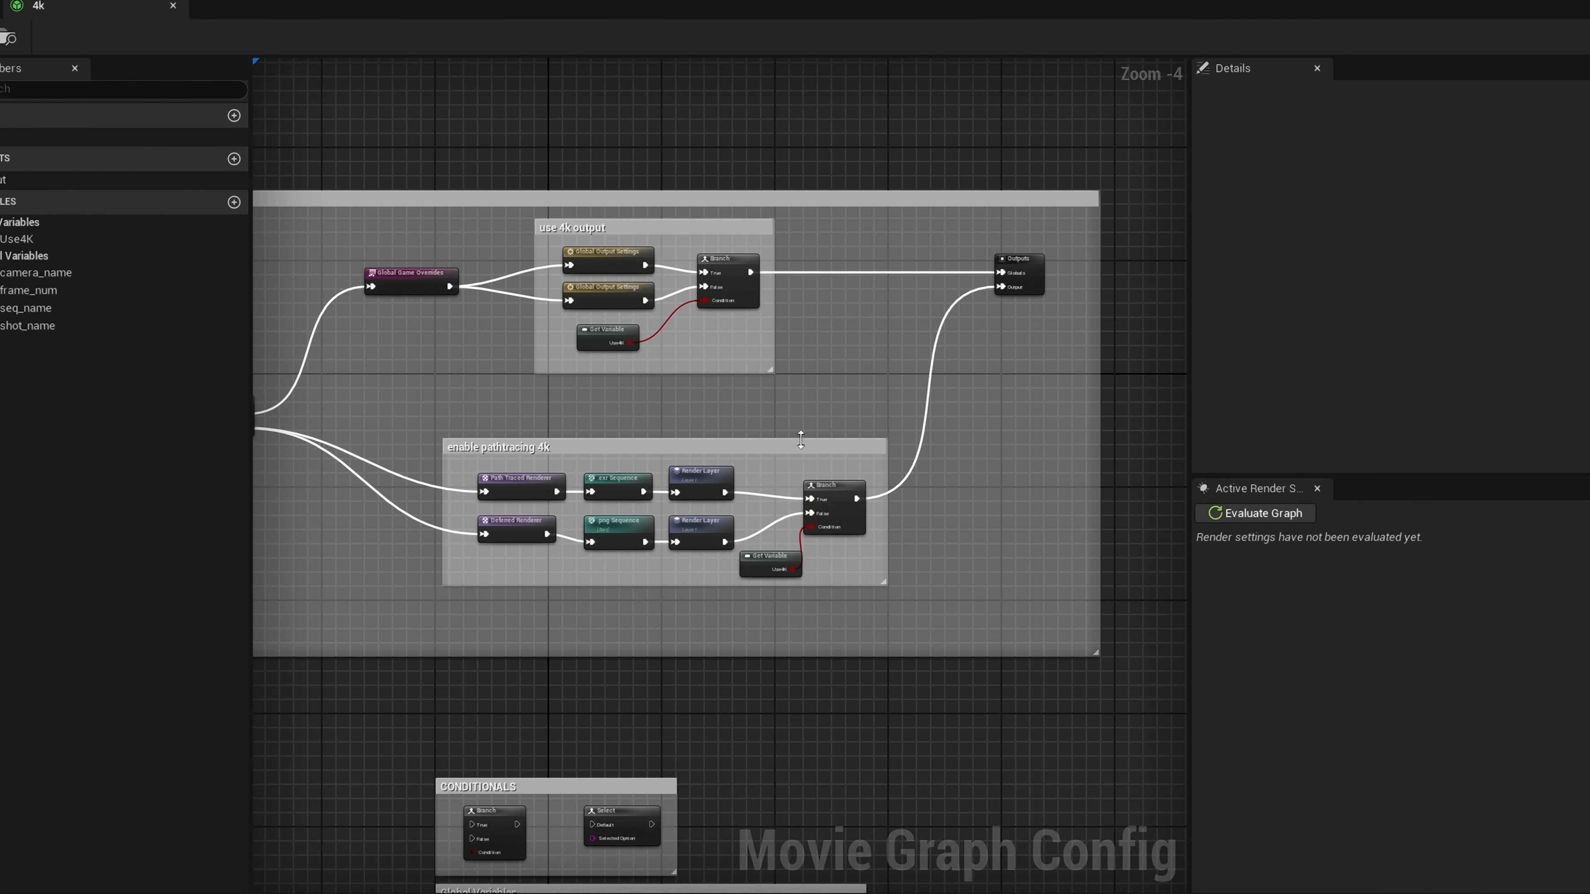
pyautogui.scroll(-2, 951, 749)
pyautogui.moveTo(951, 749); pyautogui.dragTo(916, 473, button='right')
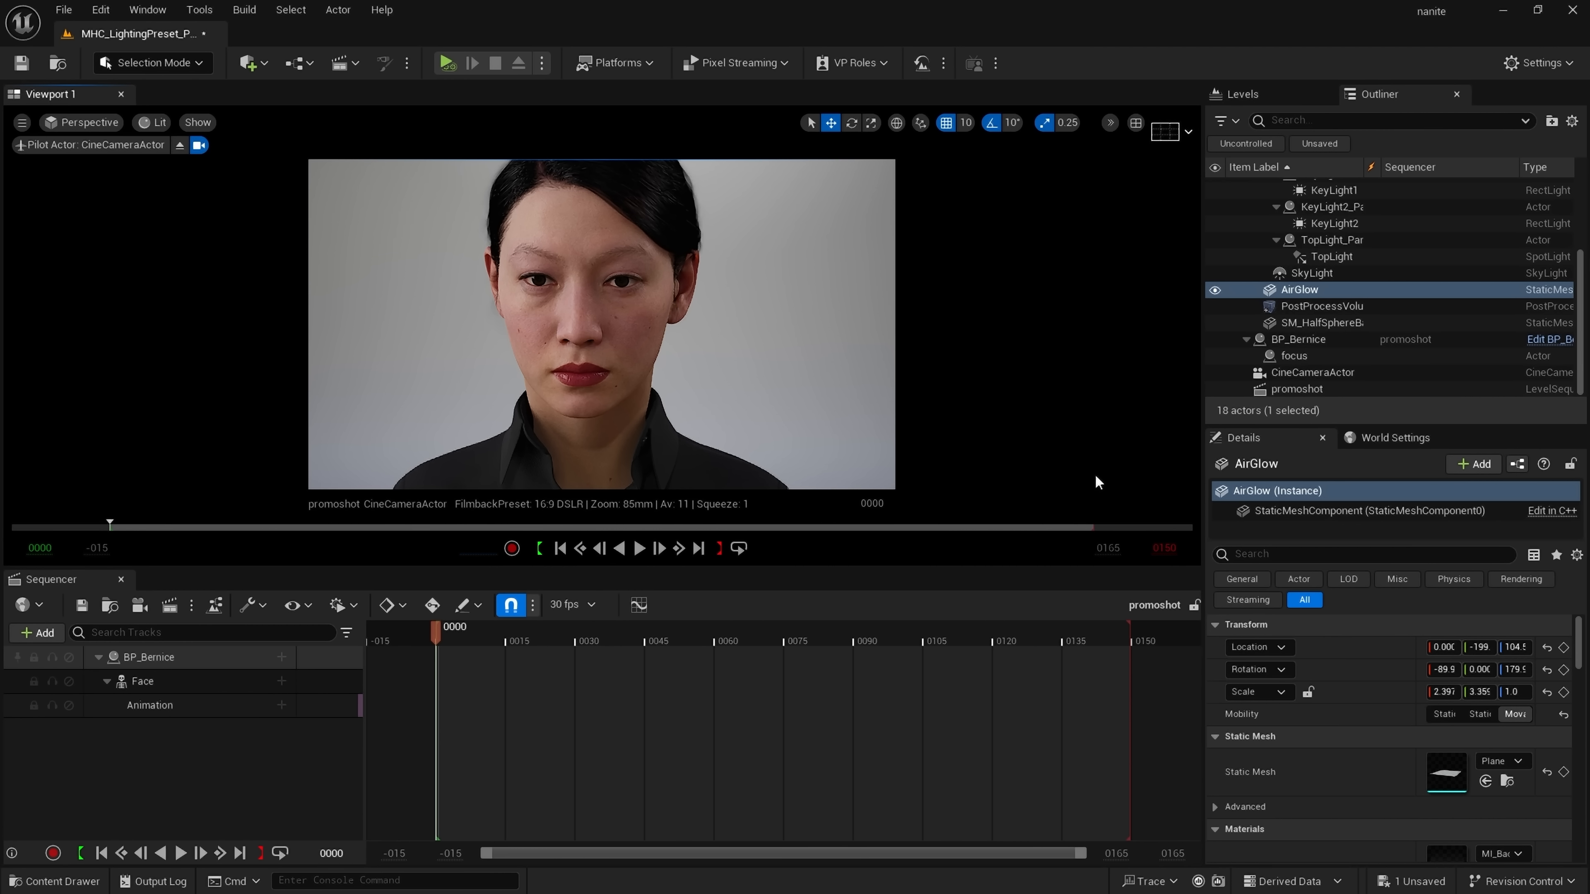
# - Open Quixel Bridge and browse MetaHuman Presets and My MetaHumans, viewing the Ada preset and a legacy MetaHuman's download options
pyautogui.click(252, 65)
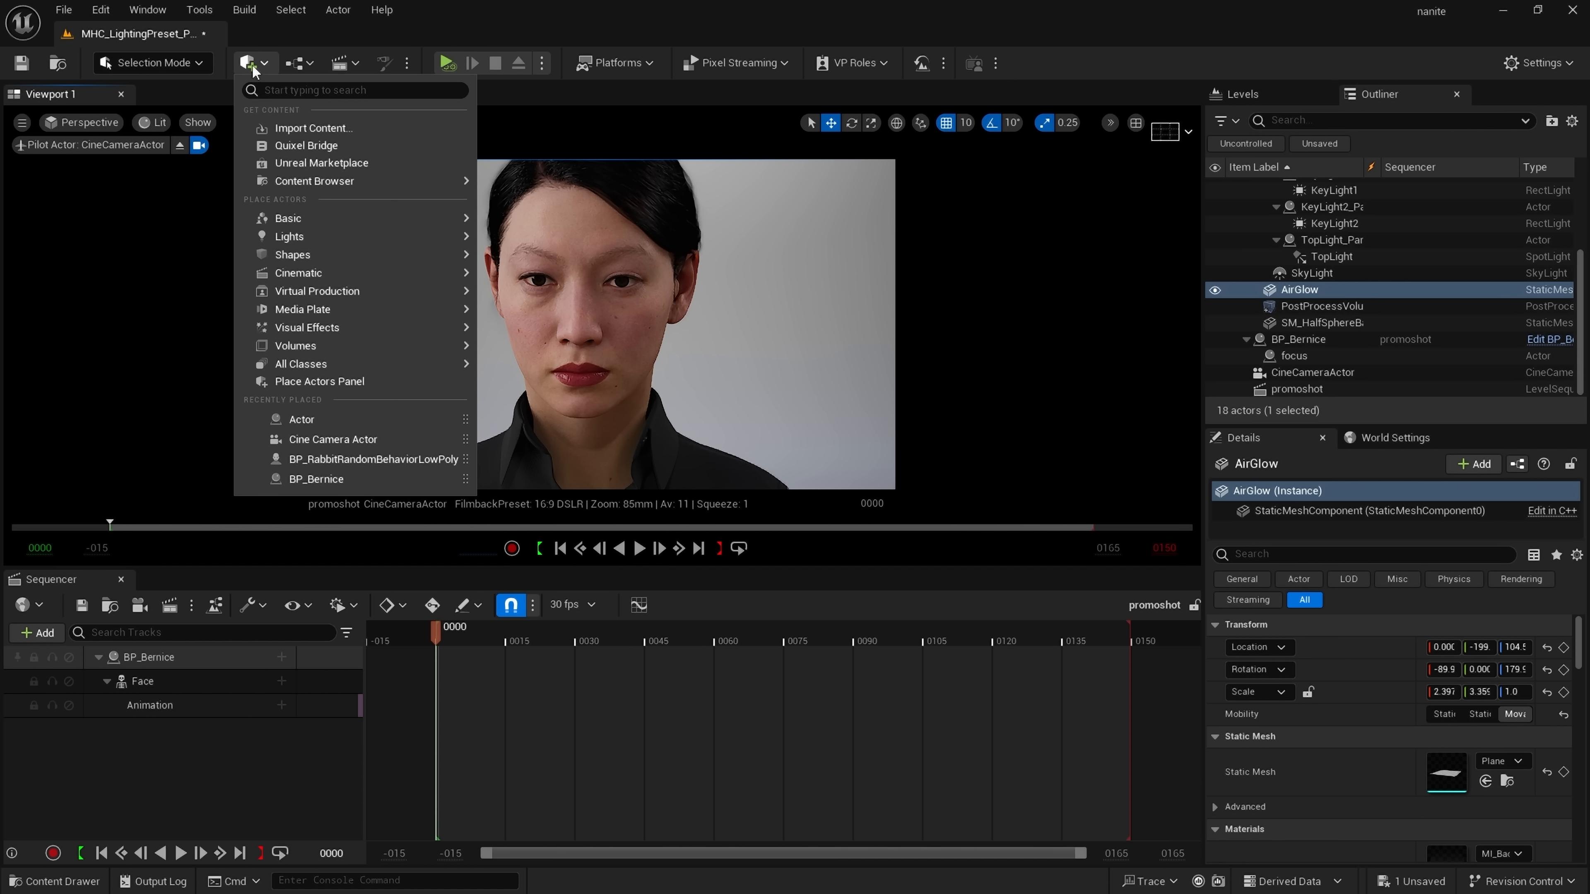
pyautogui.click(292, 145)
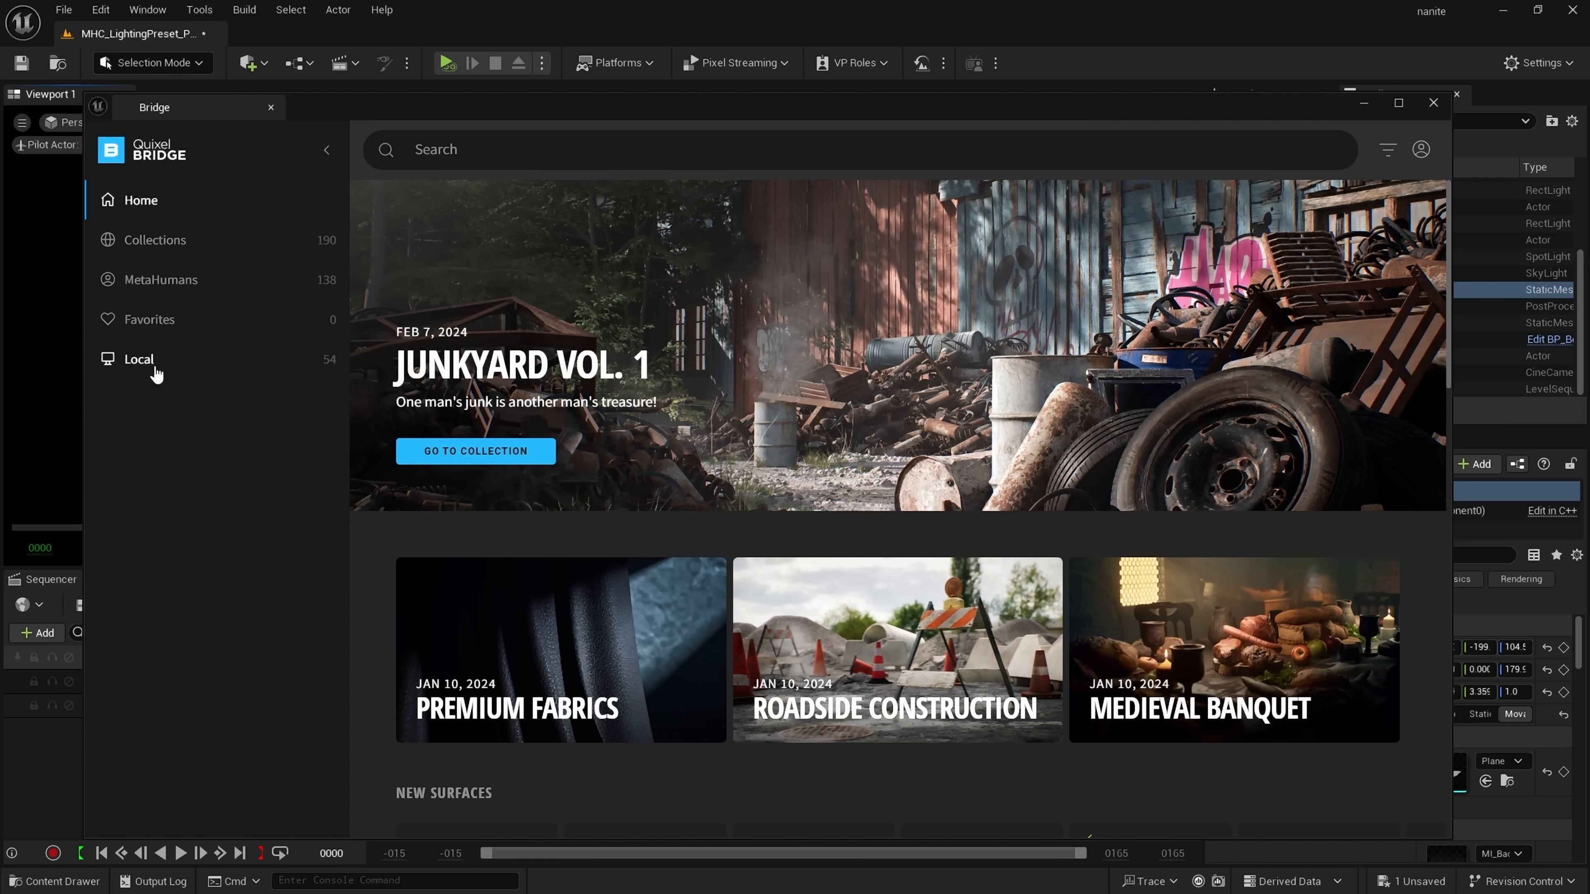
pyautogui.click(161, 438)
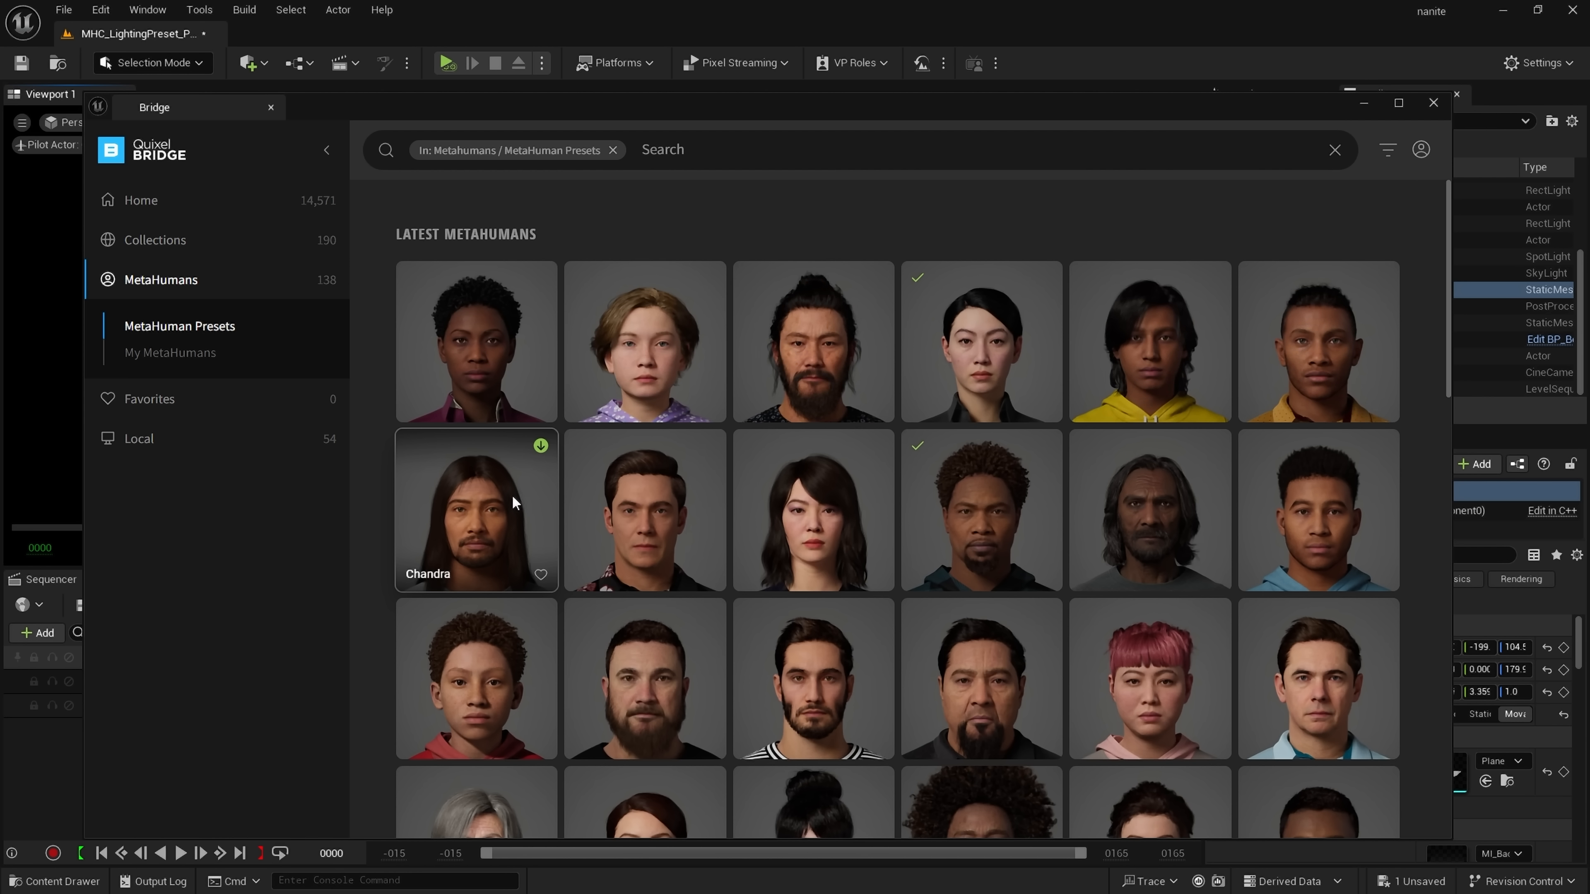
pyautogui.click(484, 366)
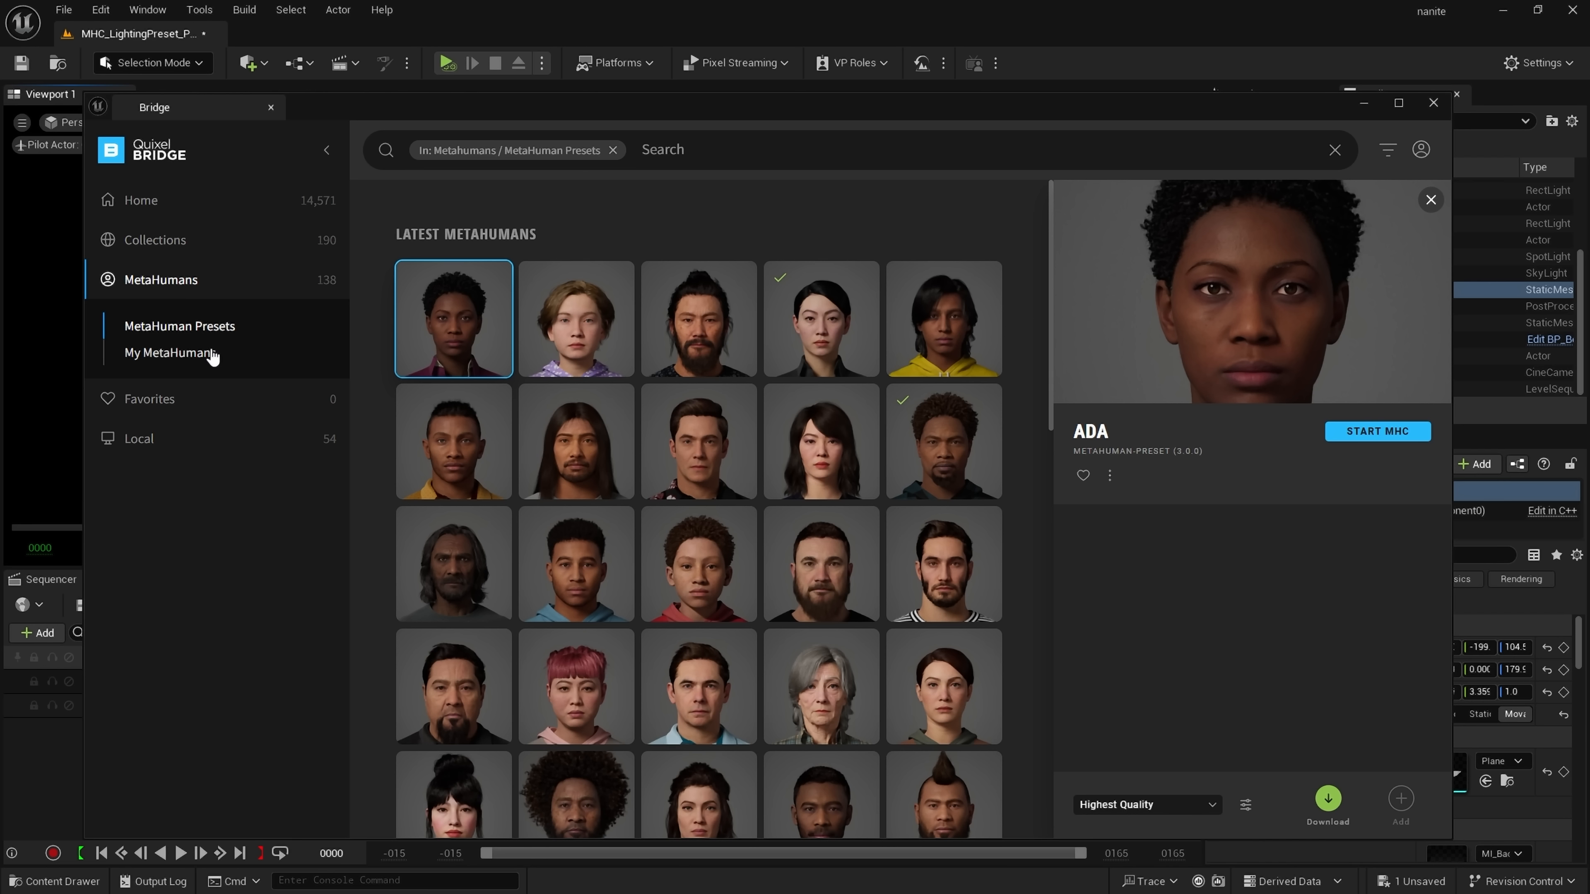
pyautogui.click(214, 358)
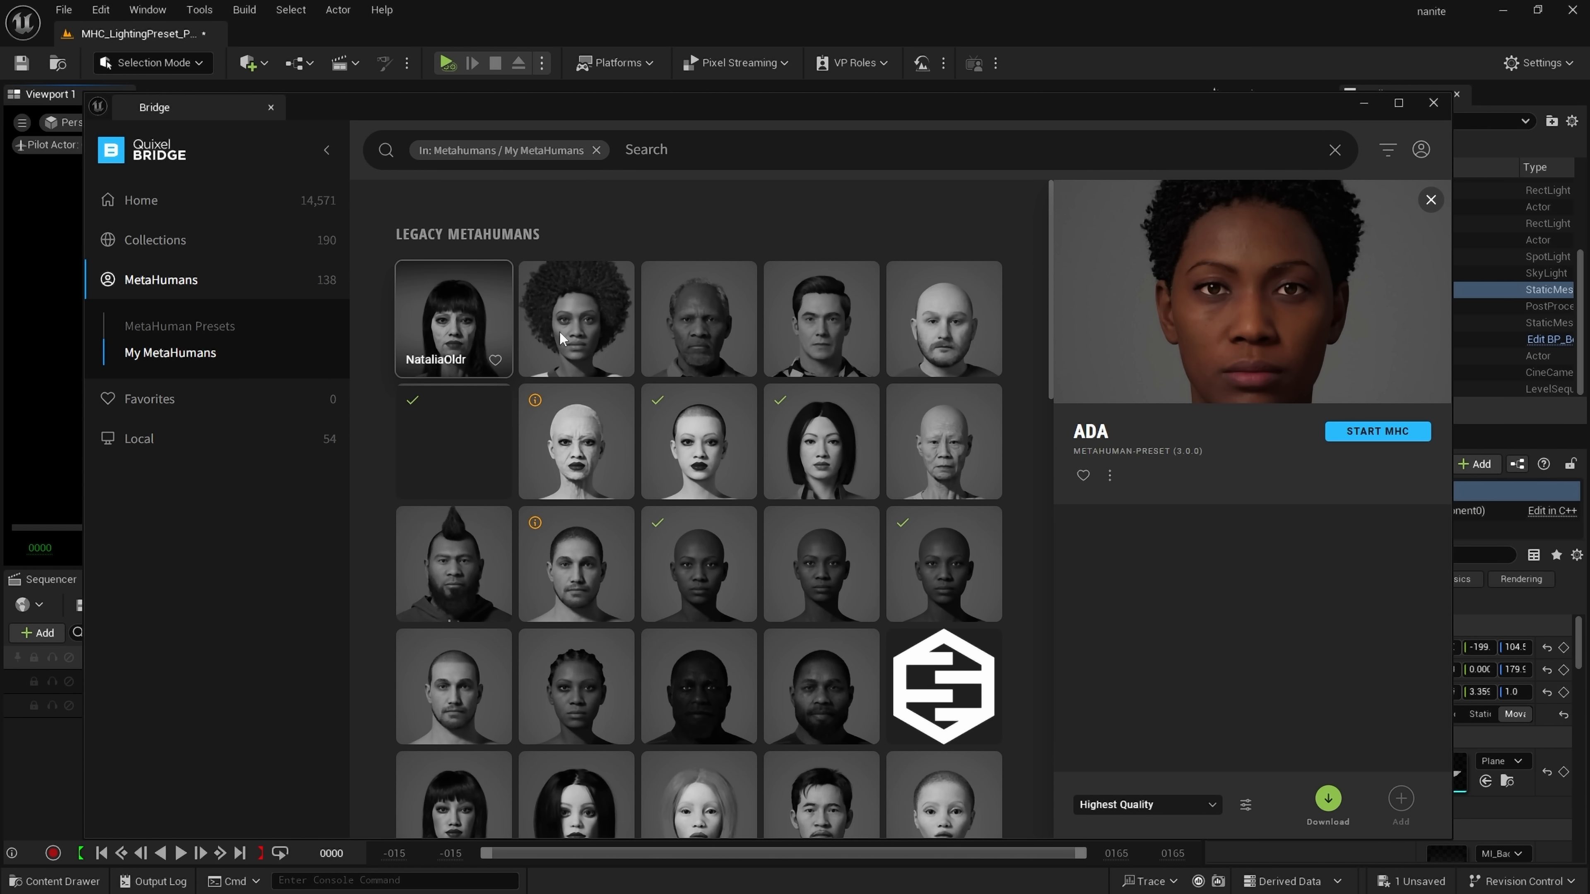
pyautogui.click(477, 322)
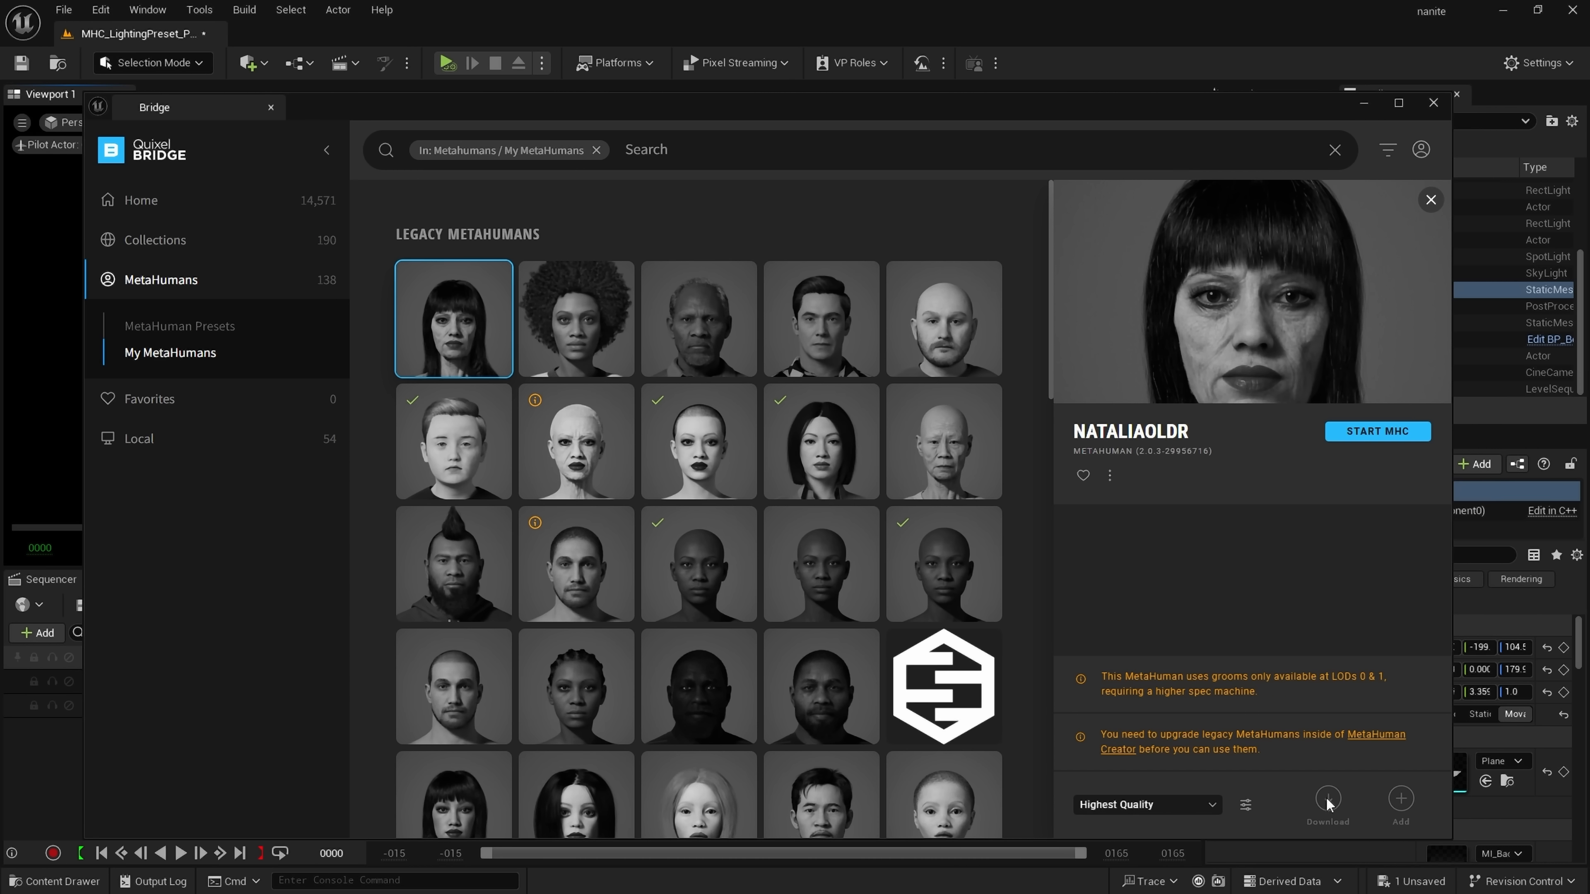
pyautogui.click(183, 332)
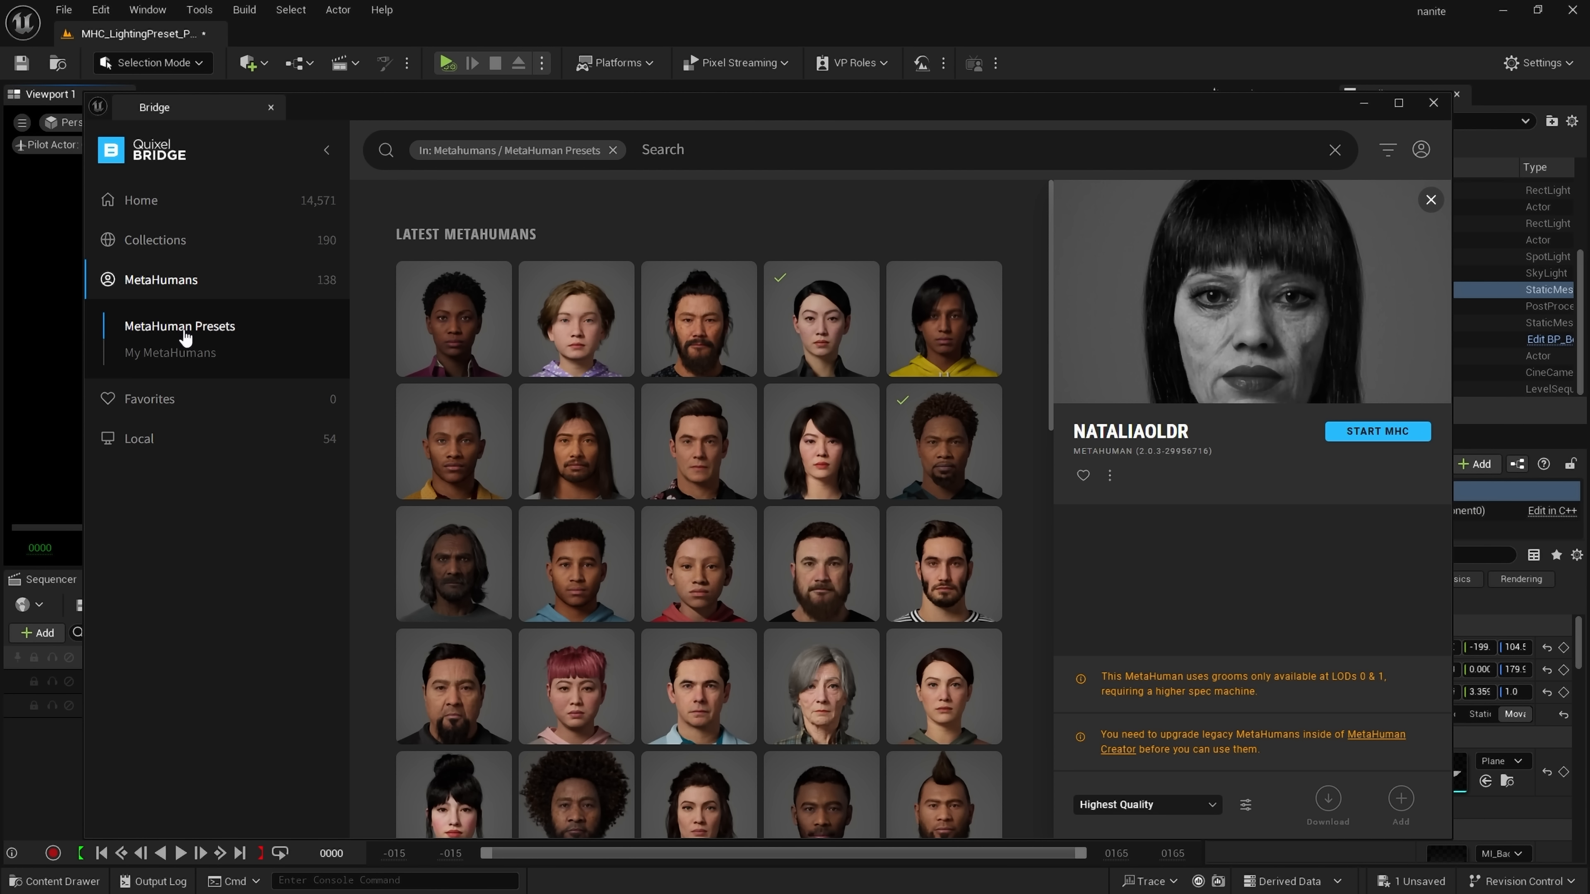
pyautogui.click(487, 337)
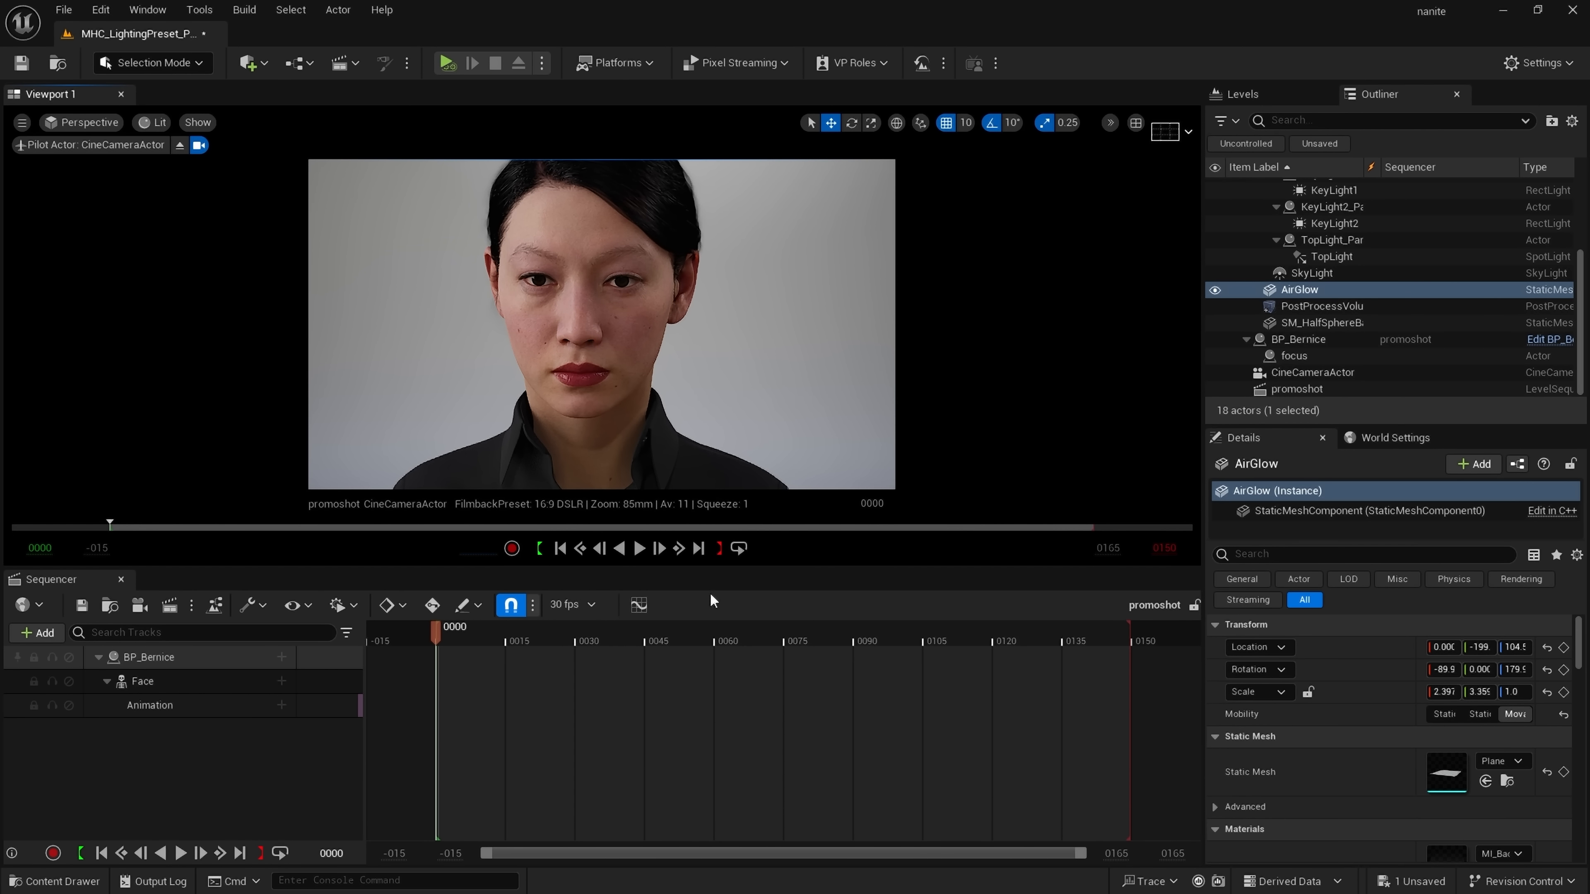
# - Select the Face track of BP_Bernice in the promoshot sequence and switch the editor to Animation Mode
pyautogui.click(138, 657)
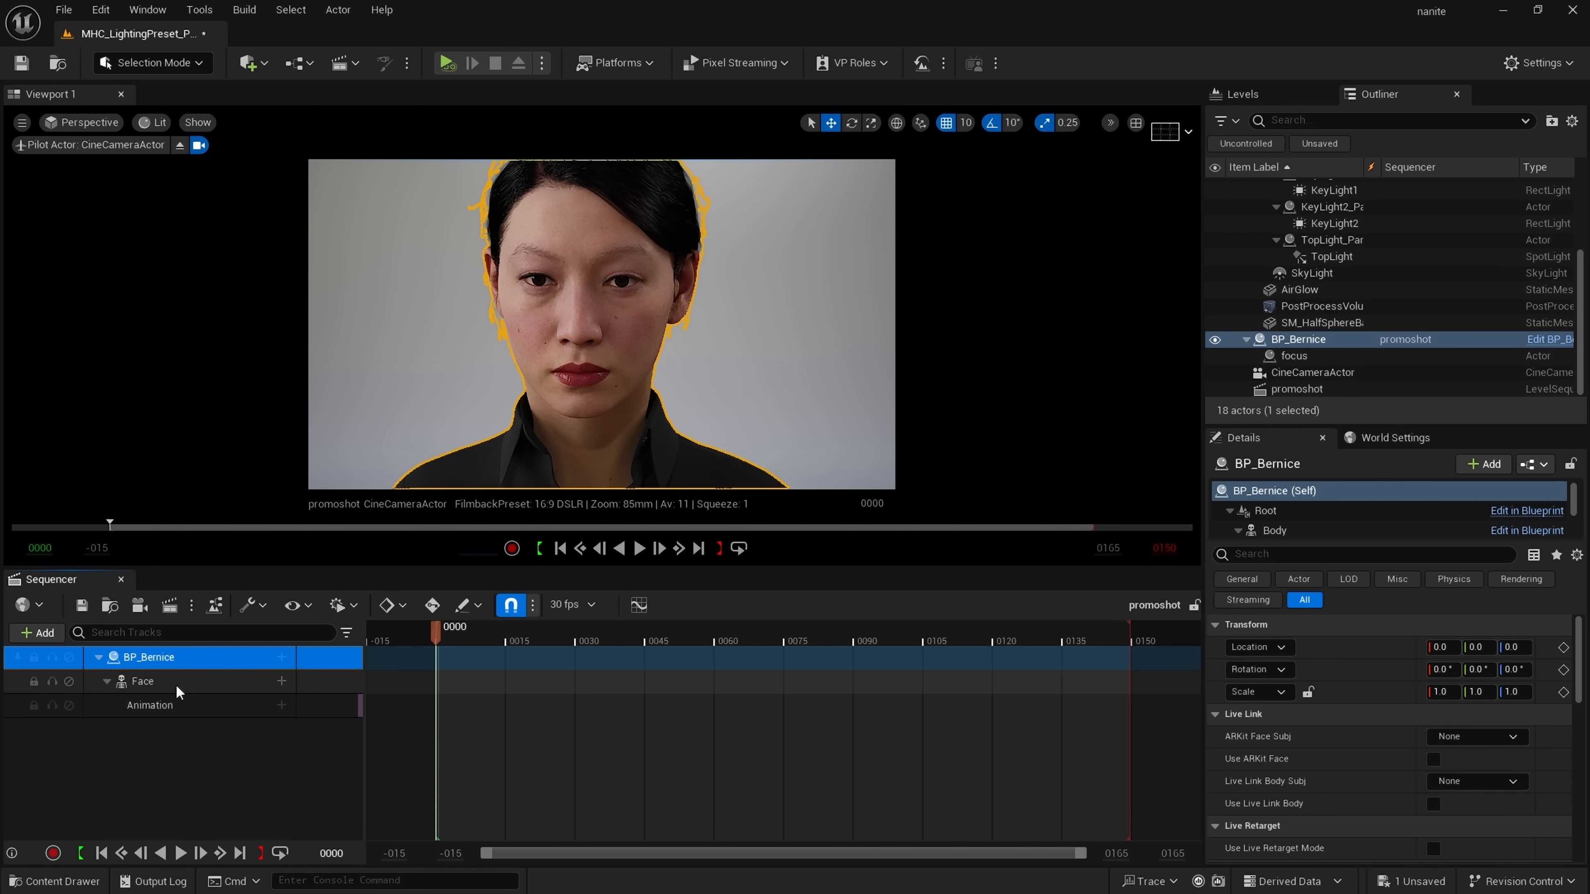
pyautogui.click(178, 683)
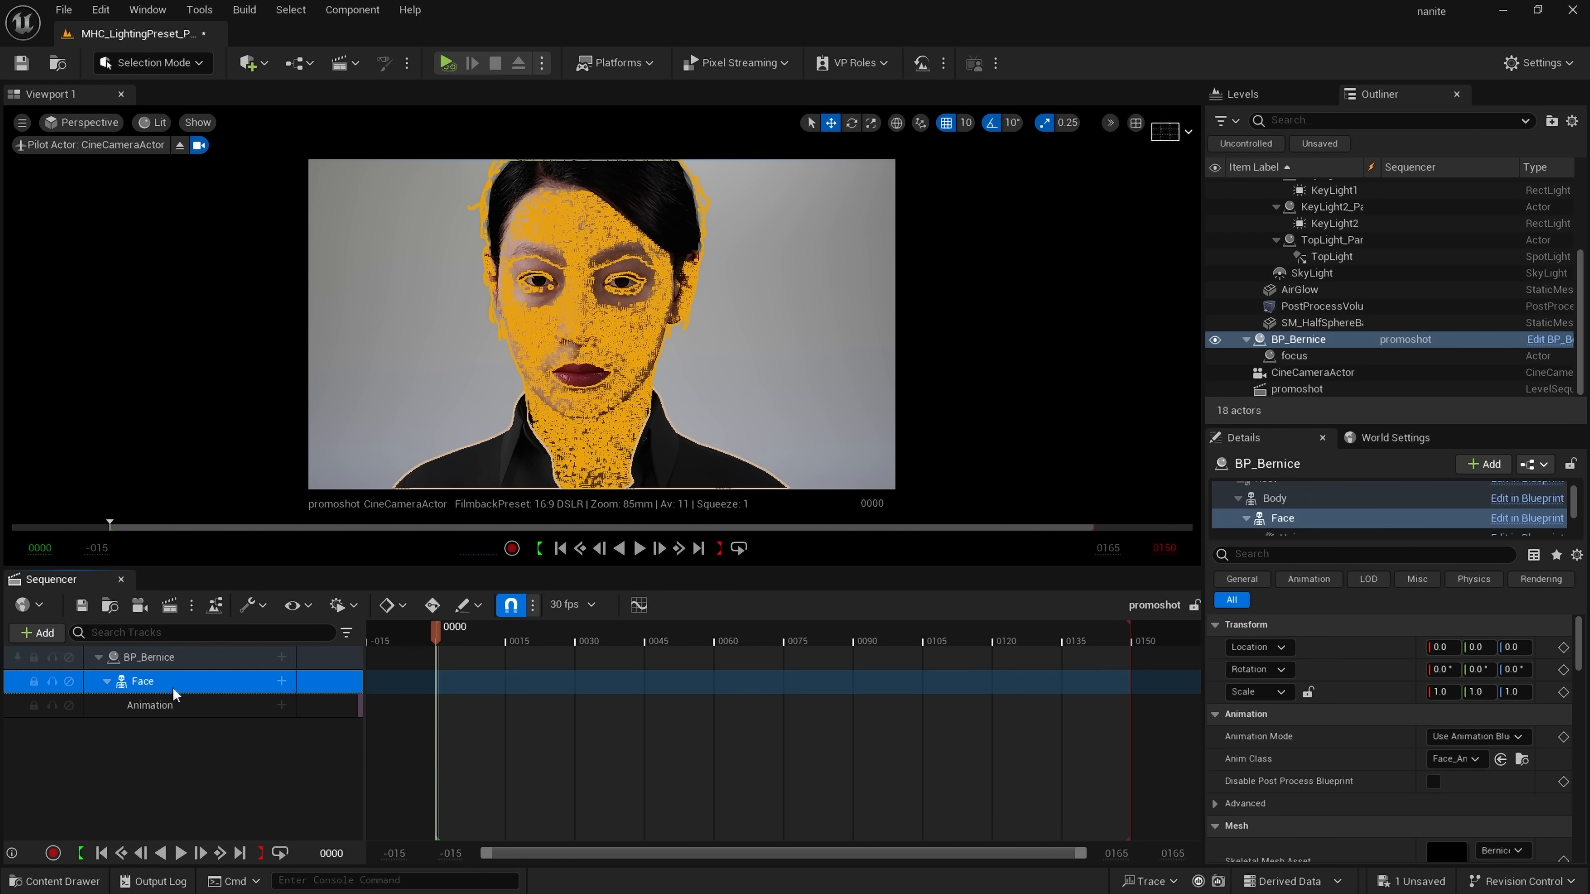
pyautogui.click(153, 62)
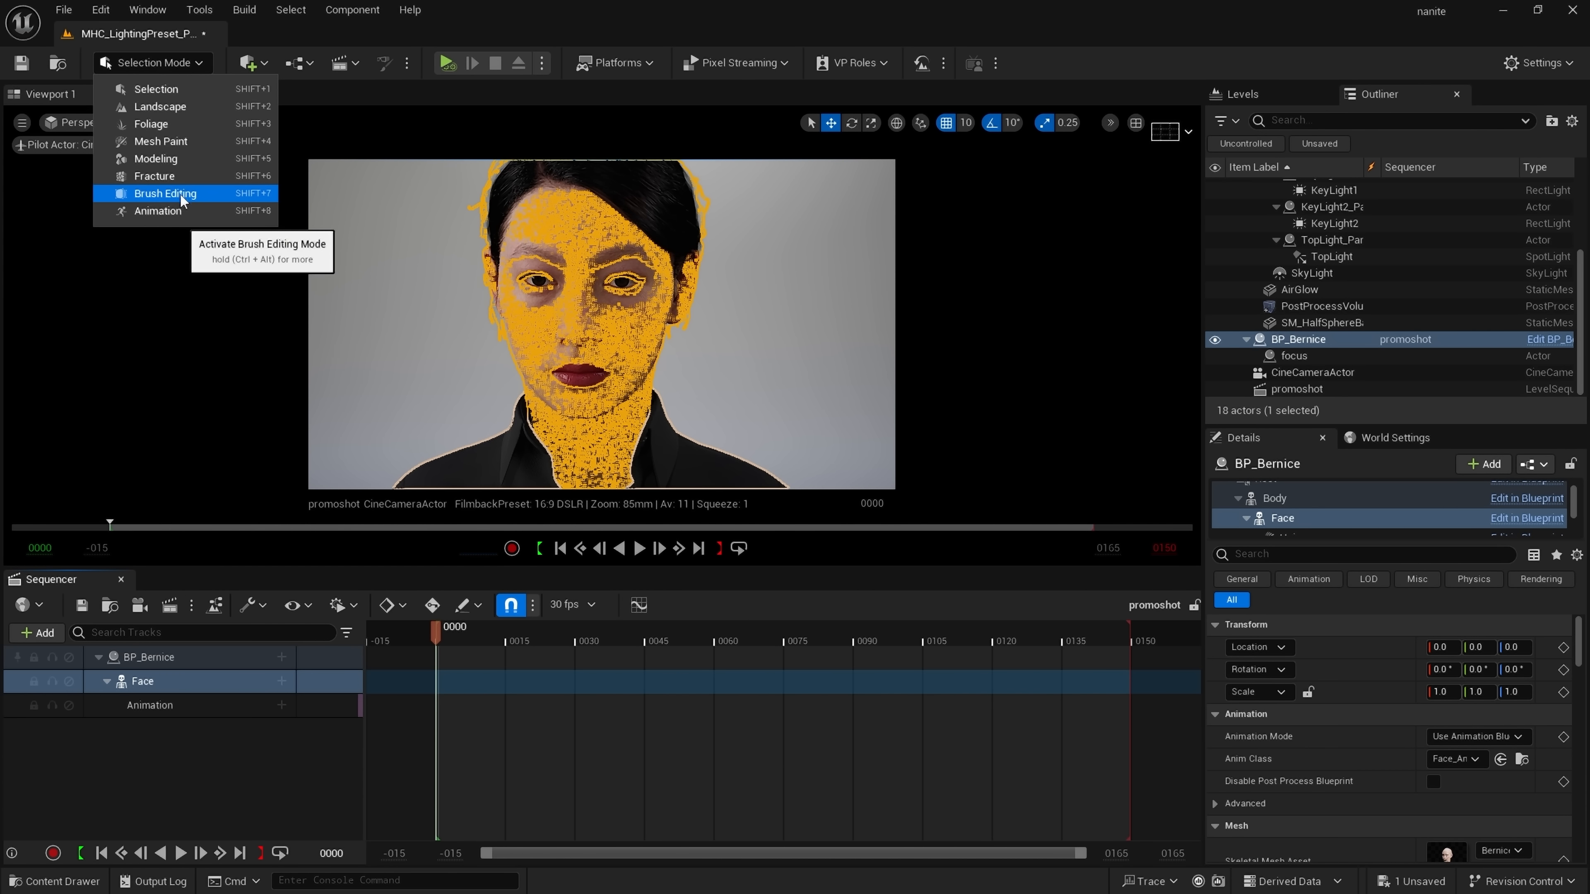
pyautogui.click(182, 211)
# - Add the simple_face_CtrlRig control rig to BP_Bernice's Face track
pyautogui.click(223, 713)
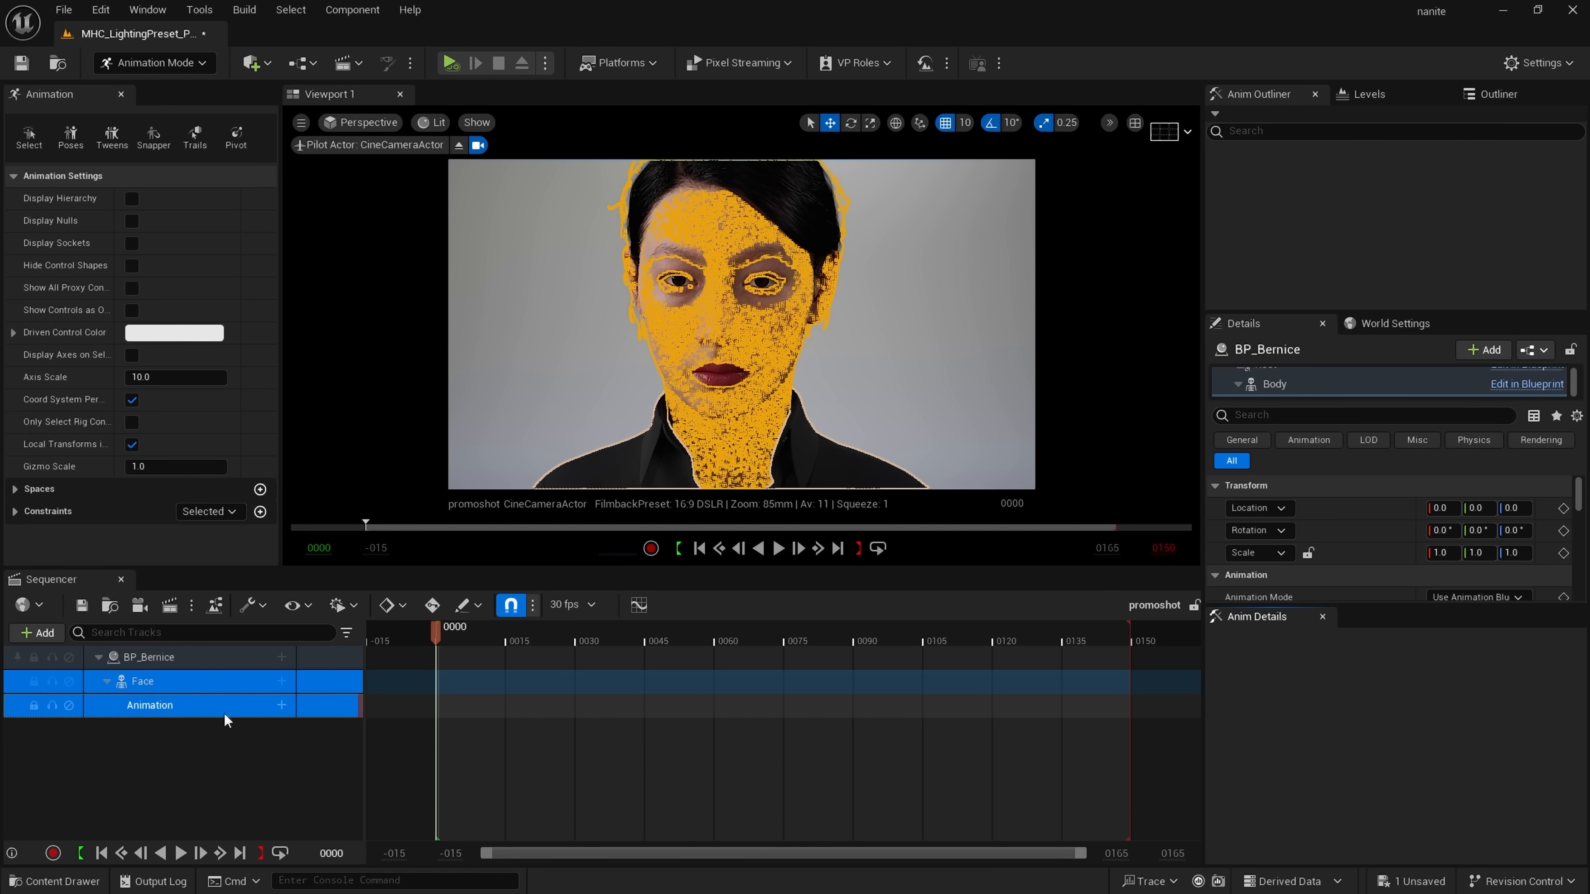
pyautogui.click(282, 706)
pyautogui.click(255, 689)
pyautogui.click(281, 681)
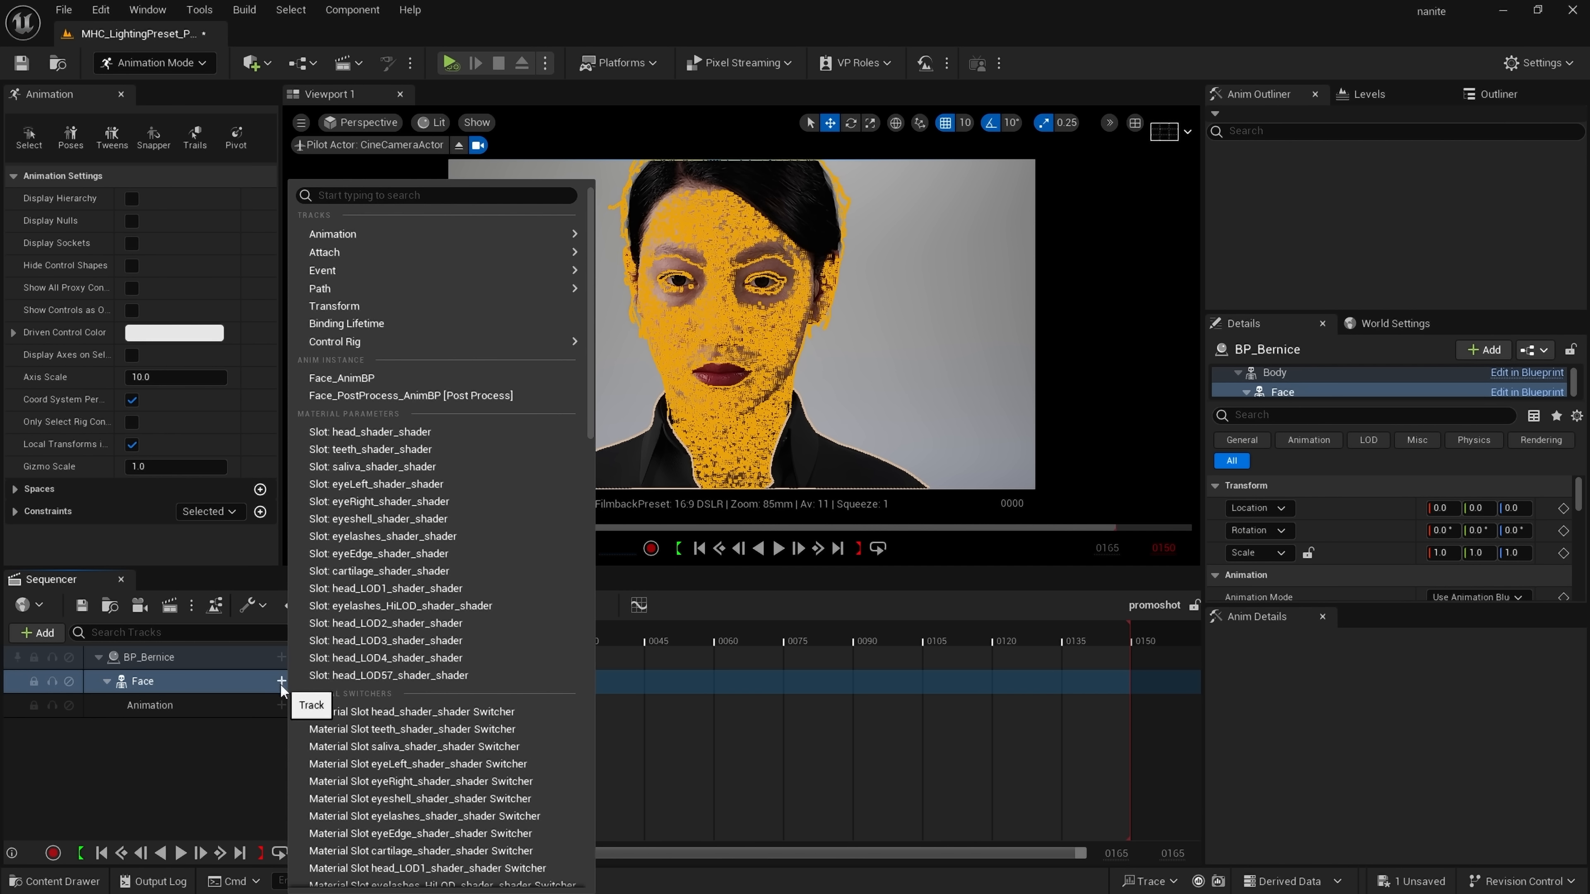
pyautogui.moveTo(502, 344)
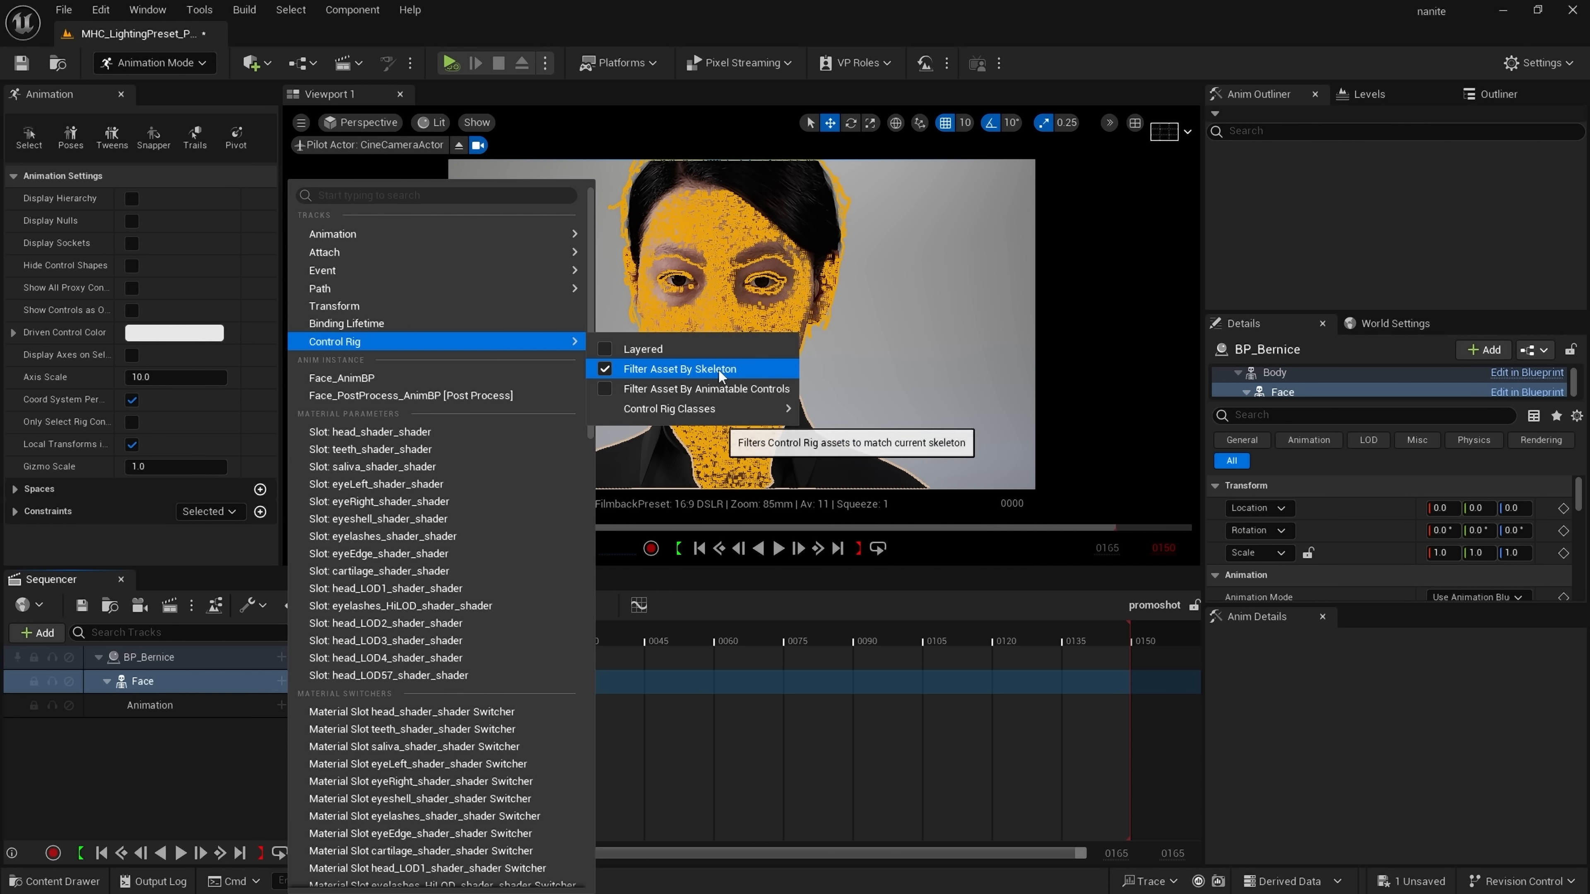
pyautogui.moveTo(700, 406)
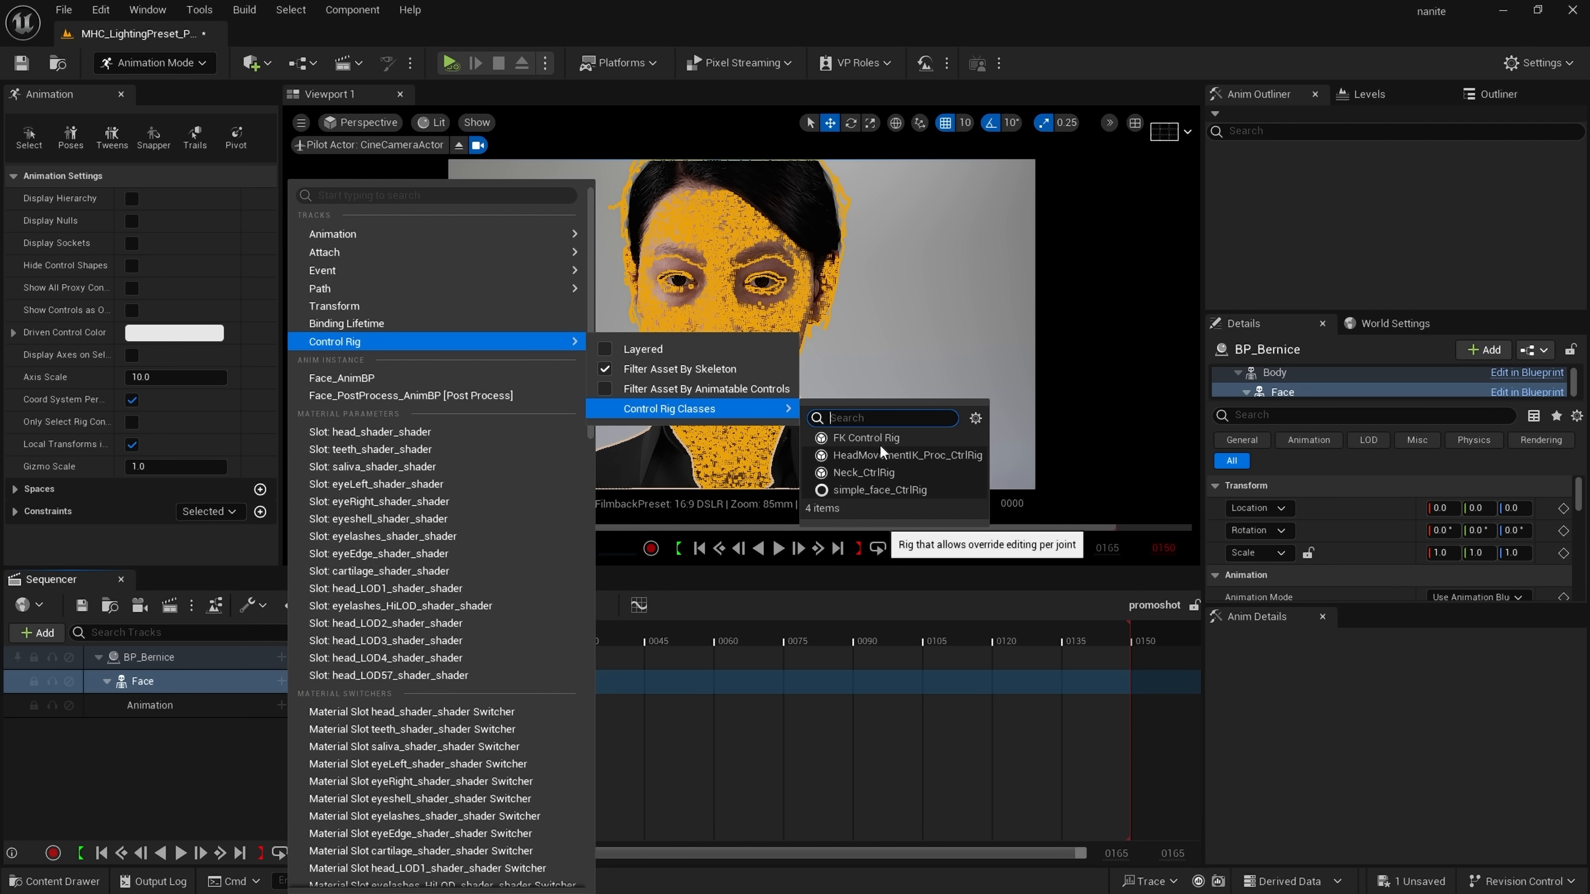
pyautogui.click(875, 491)
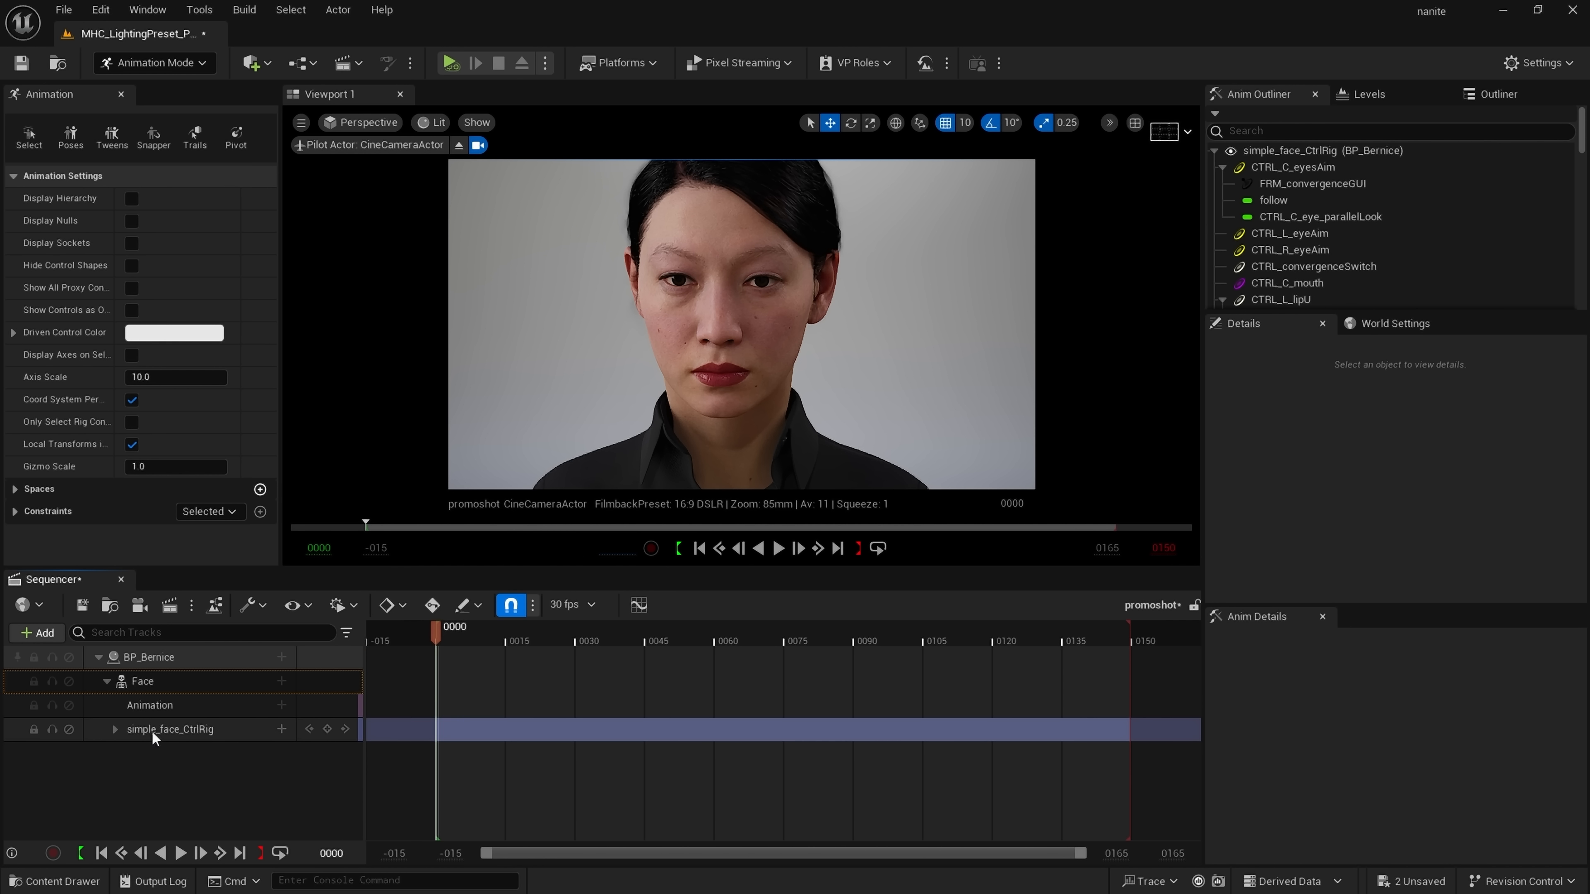
# - Filter the sequencer tracks for EAR, expand CTRL_L_ear_up and CTRL_R_ear_up, and widen the track list to show their values
pyautogui.click(115, 731)
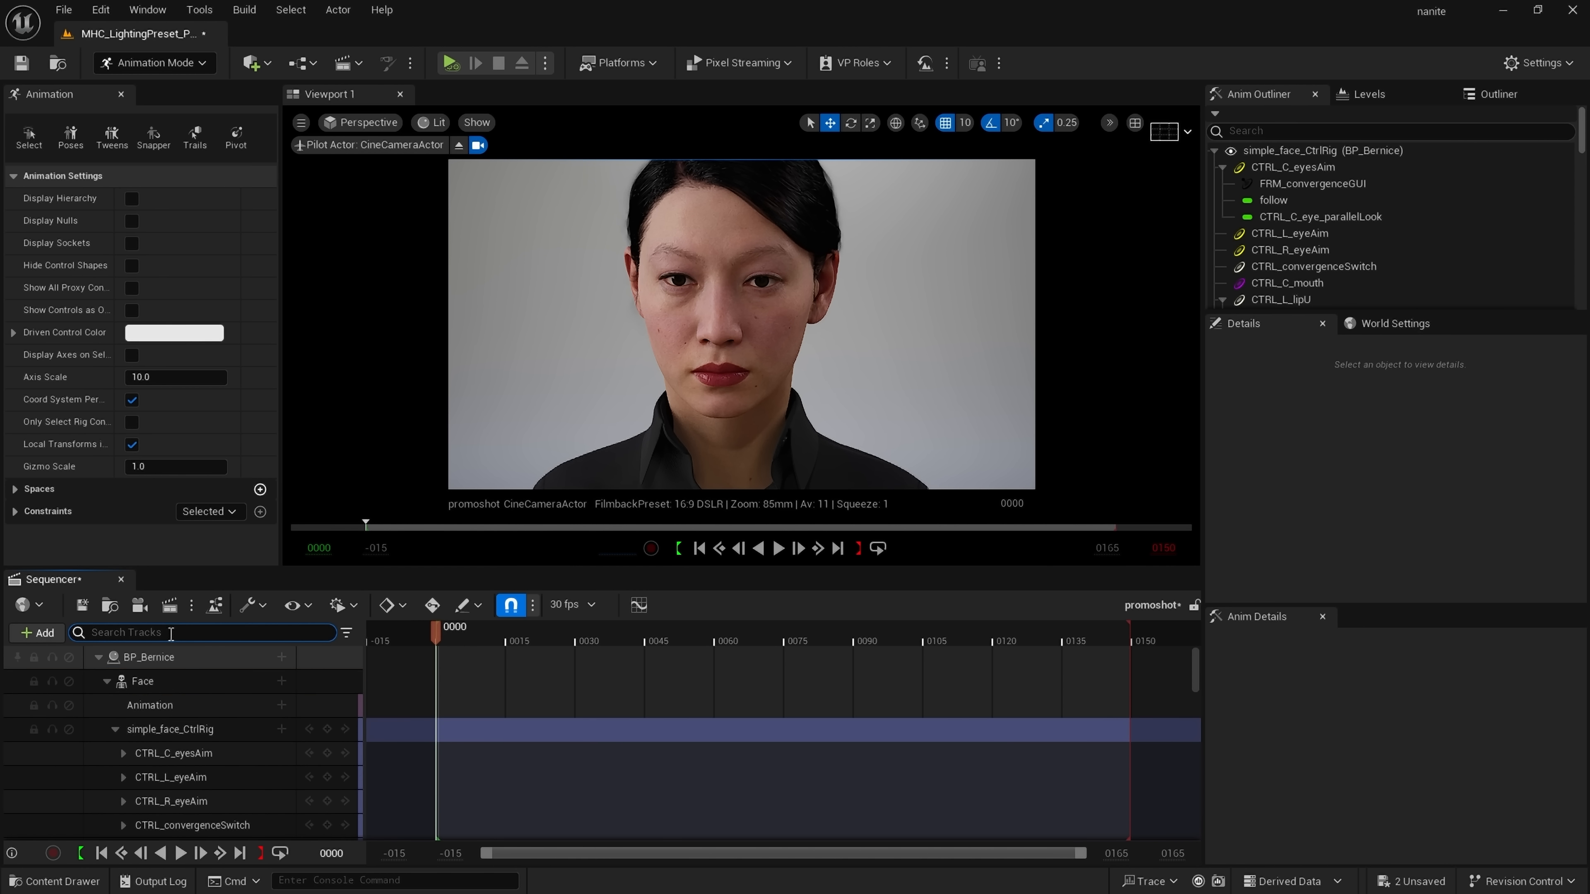
pyautogui.write('EARS')
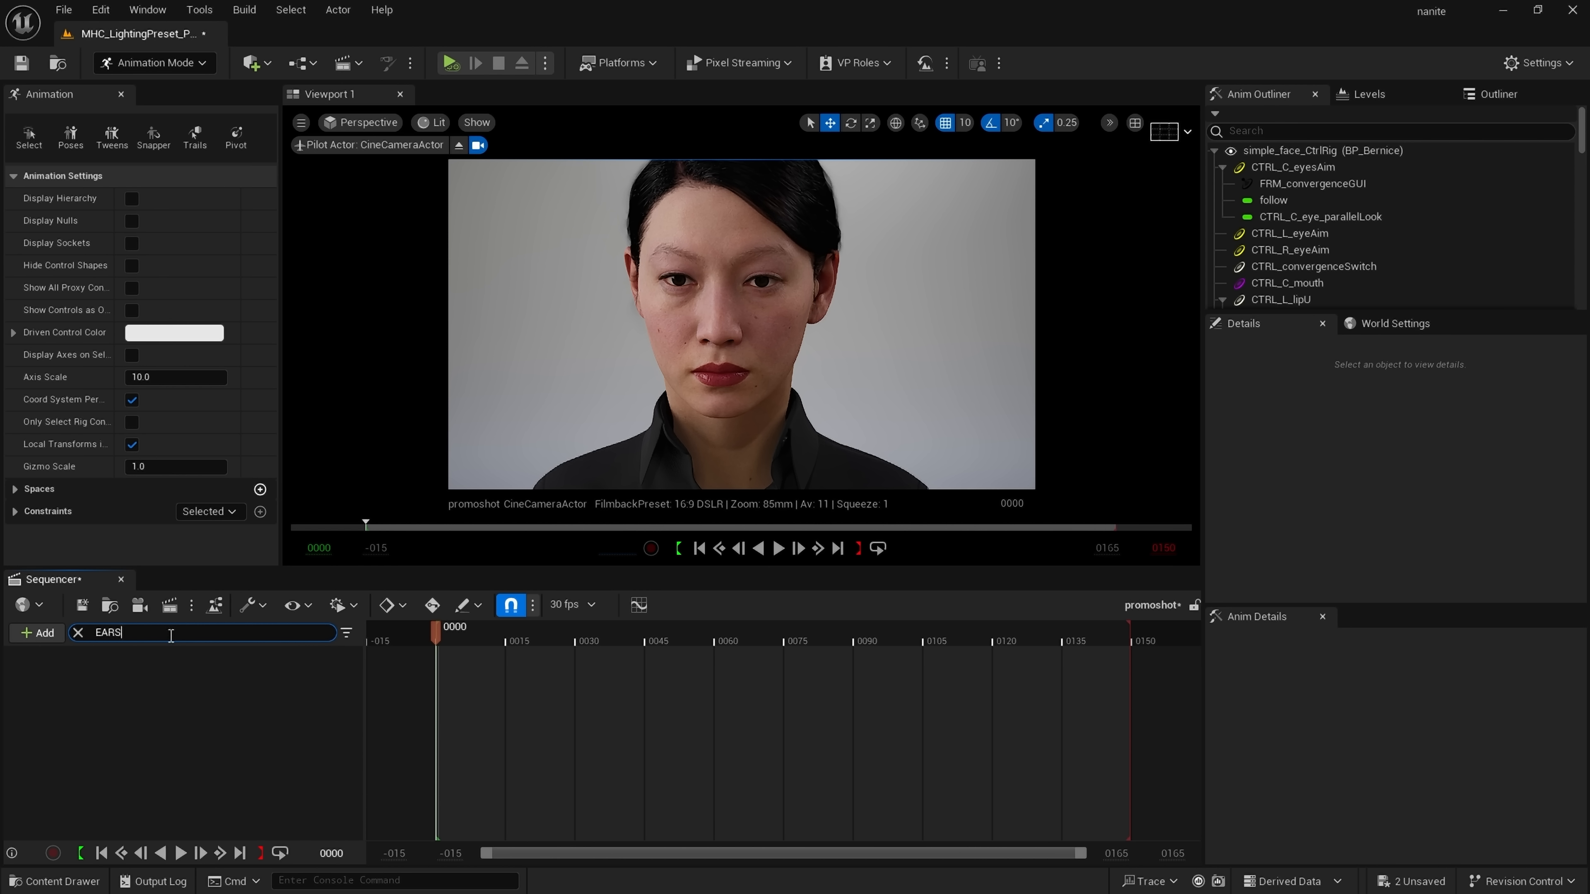
pyautogui.press('BackSpace')
pyautogui.click(122, 730)
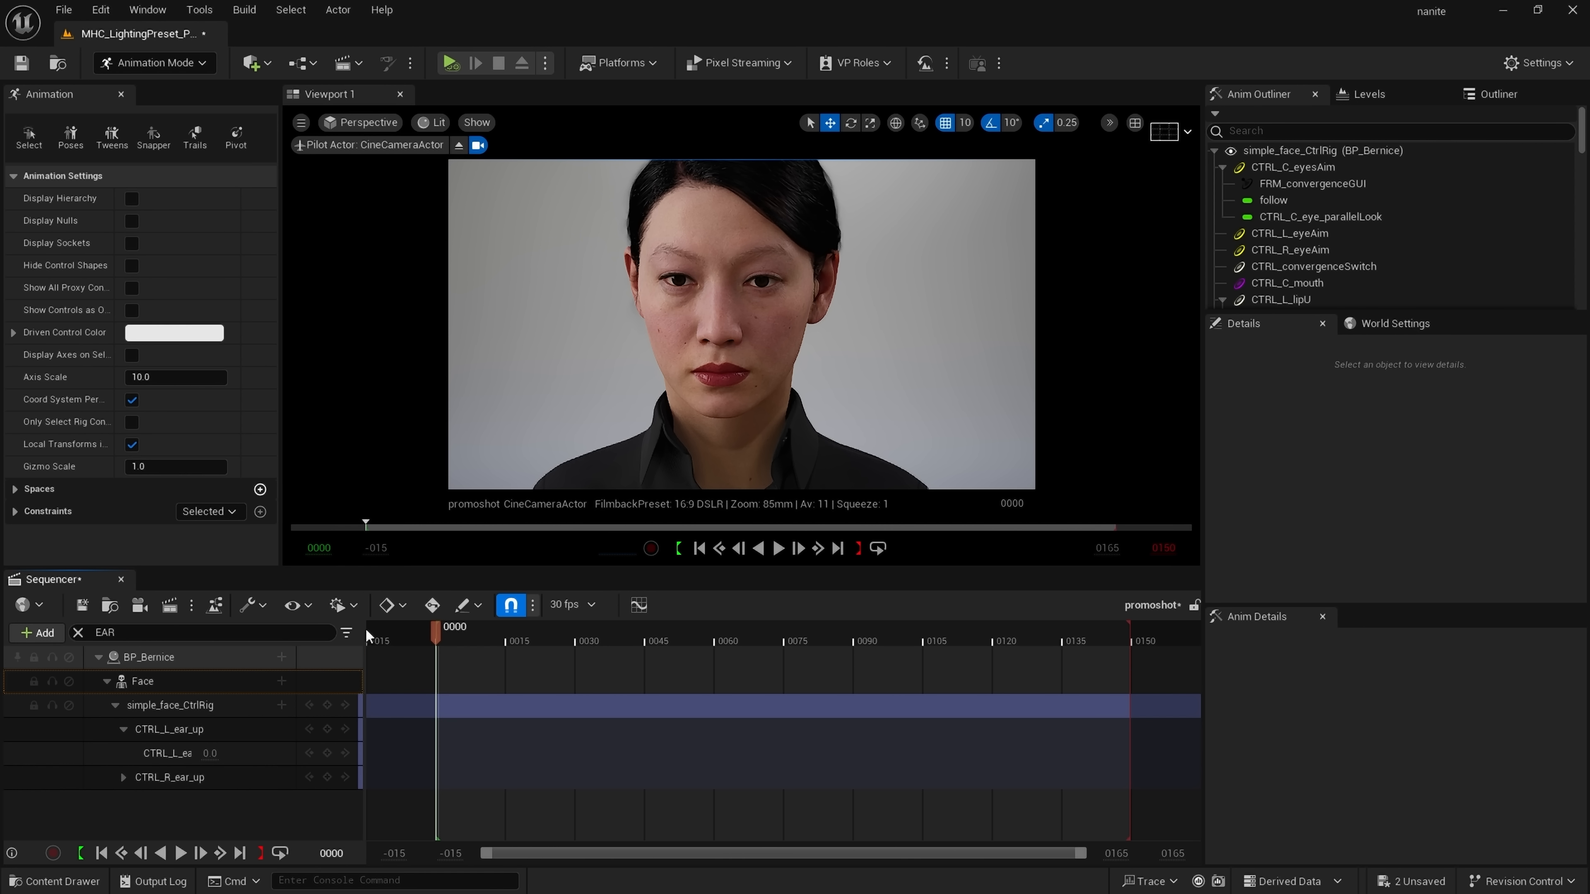
pyautogui.moveTo(364, 631); pyautogui.dragTo(437, 633)
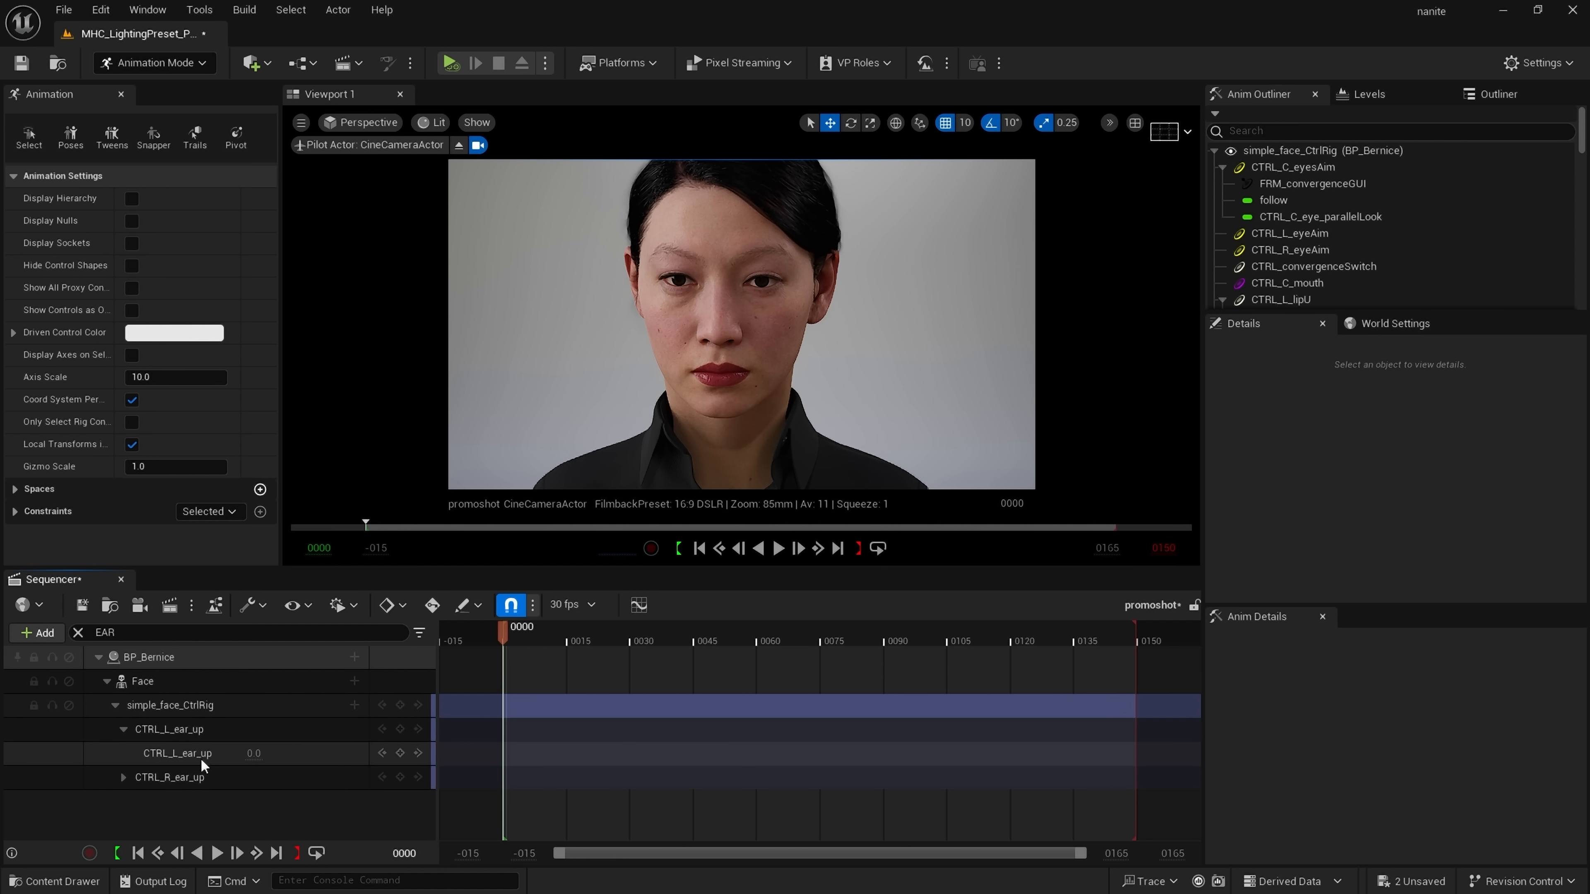
pyautogui.click(122, 779)
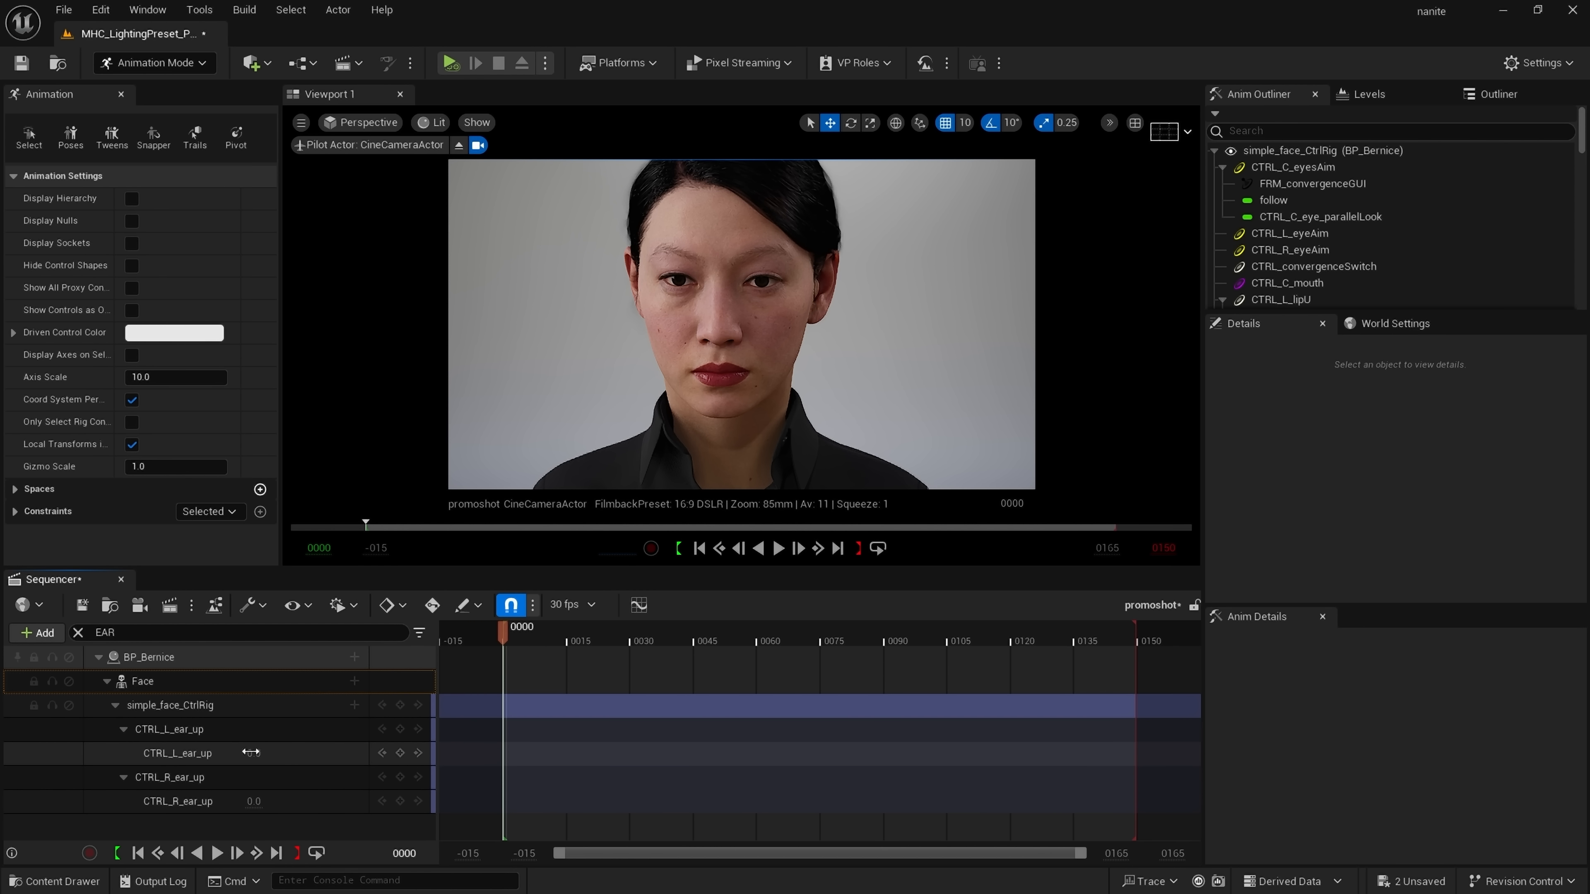
# - Try different CTRL_L_ear_up values, up to about 7.76, with the camera framed closely on that ear
pyautogui.moveTo(251, 753)
pyautogui.mouseDown()
pyautogui.moveTo(231, 753)
pyautogui.moveTo(270, 753)
pyautogui.mouseUp()
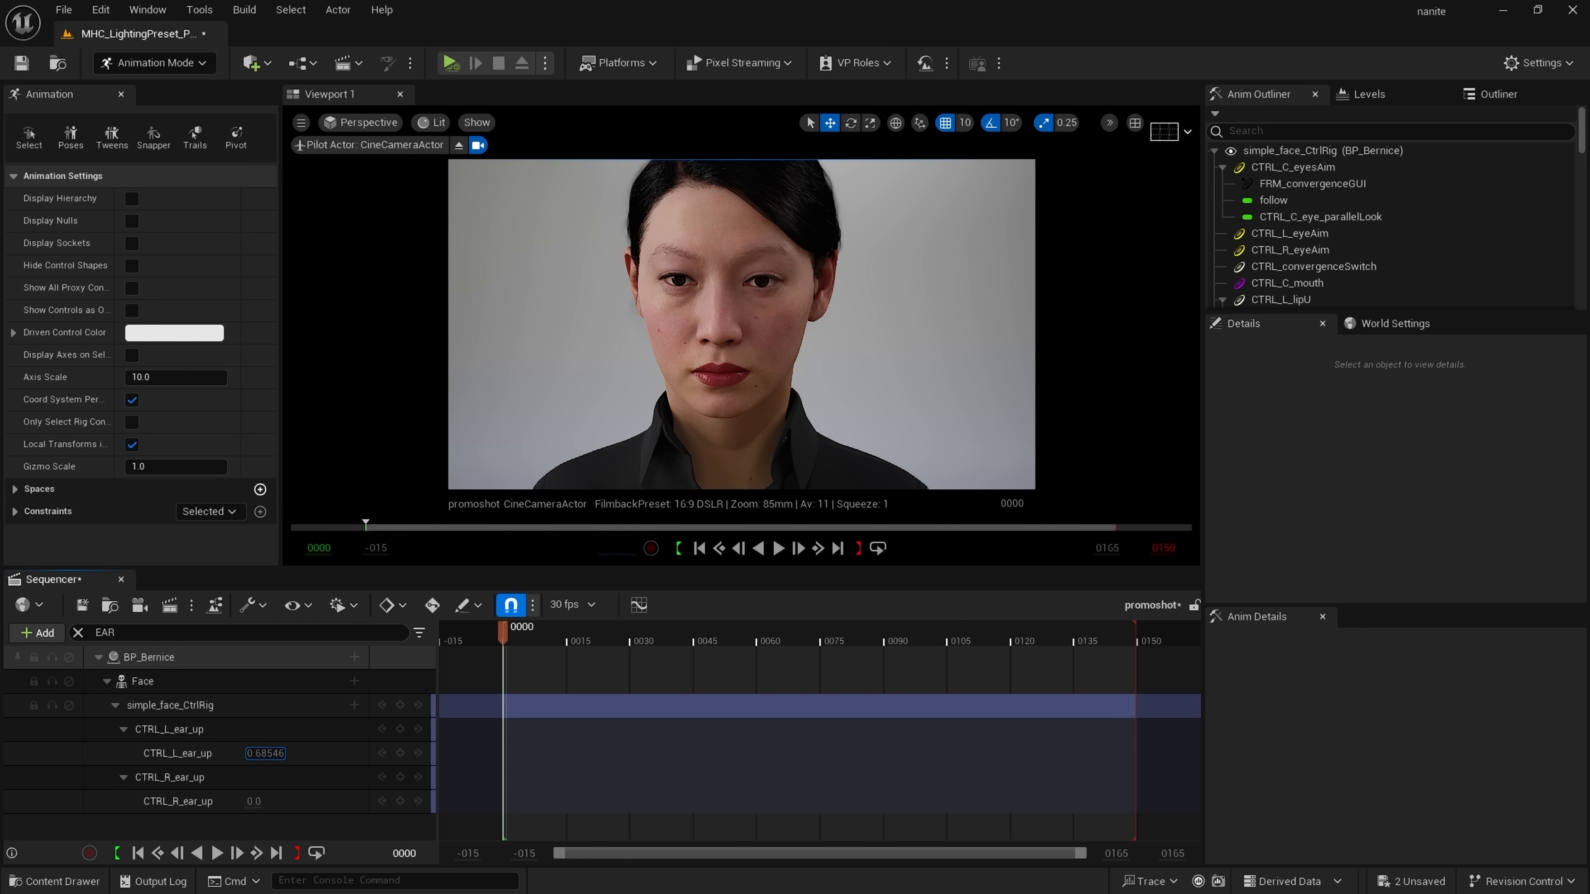
pyautogui.click(925, 458)
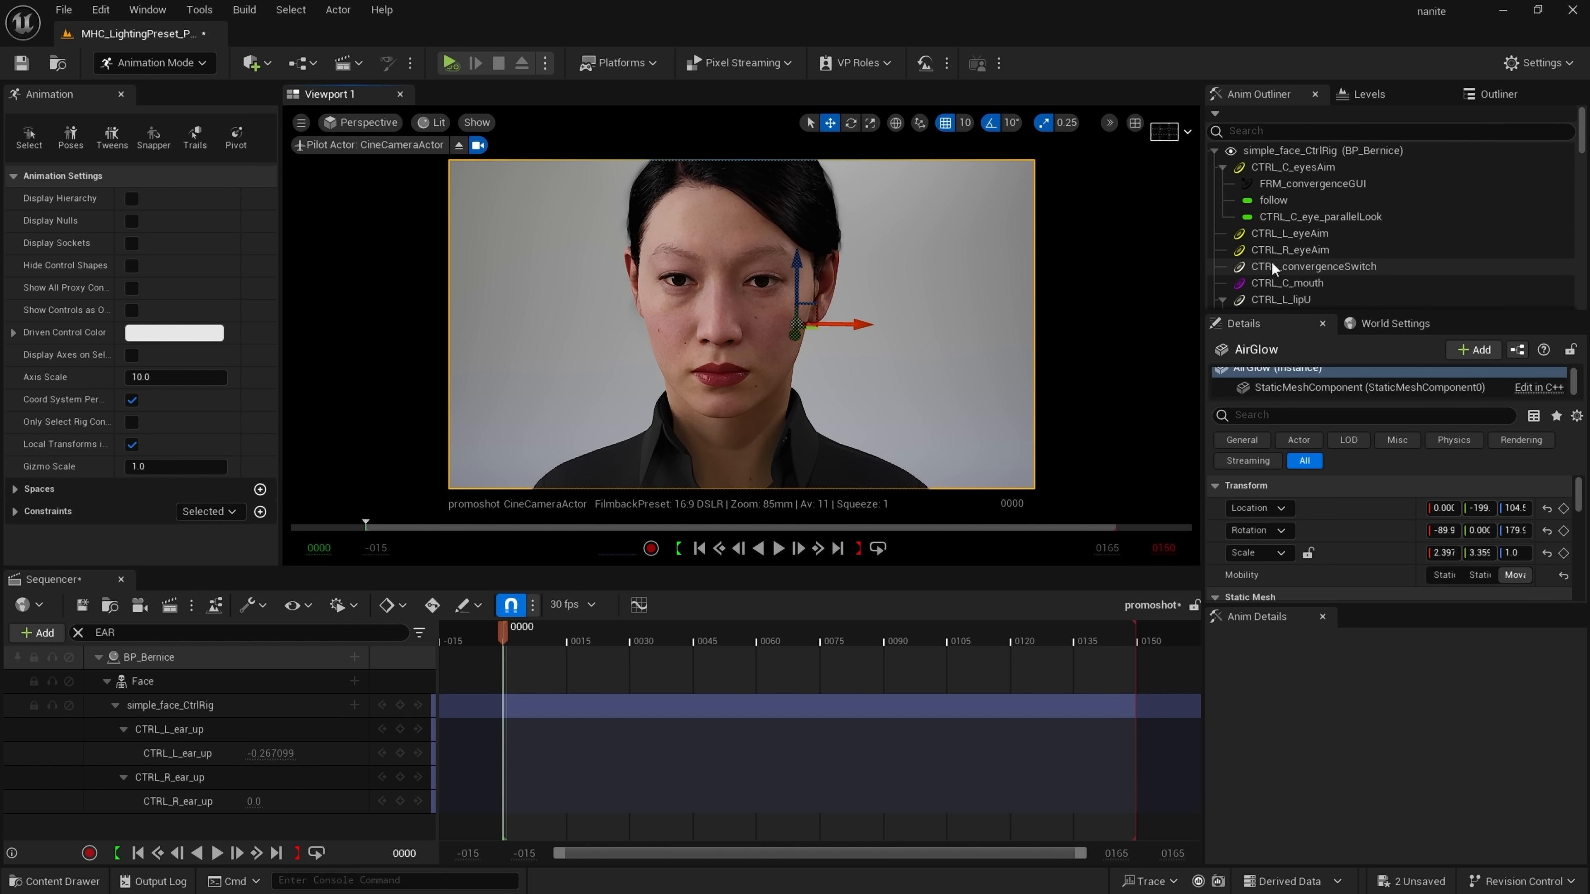
pyautogui.moveTo(262, 754); pyautogui.dragTo(270, 753)
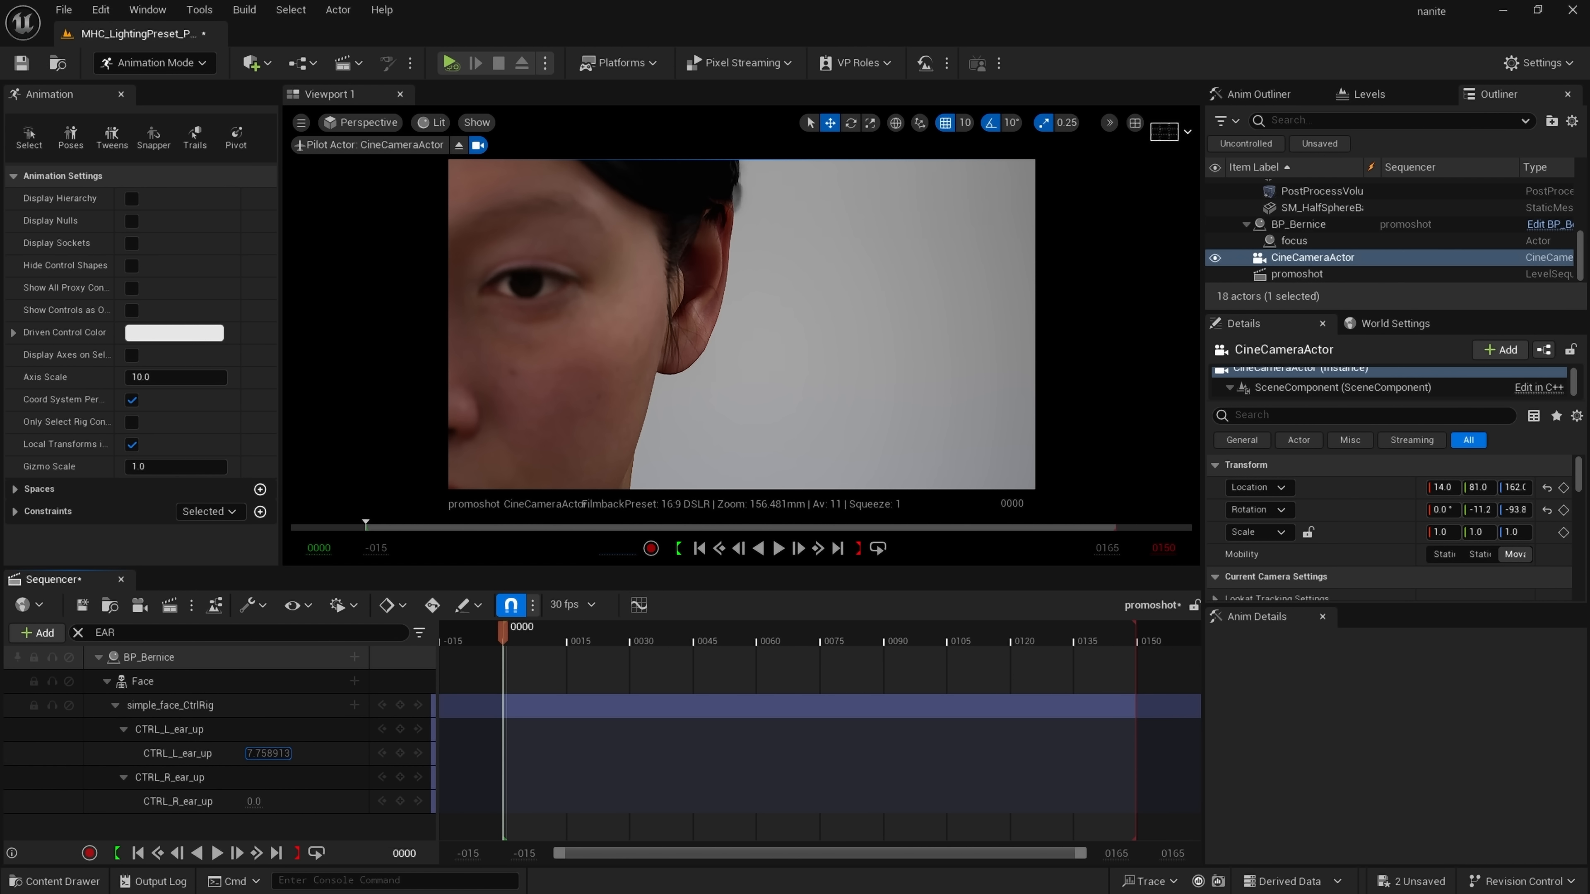
# - Delete the simple_face_CtrlRig track from the Face component and clear the track filter
pyautogui.click(210, 708)
pyautogui.press('Delete')
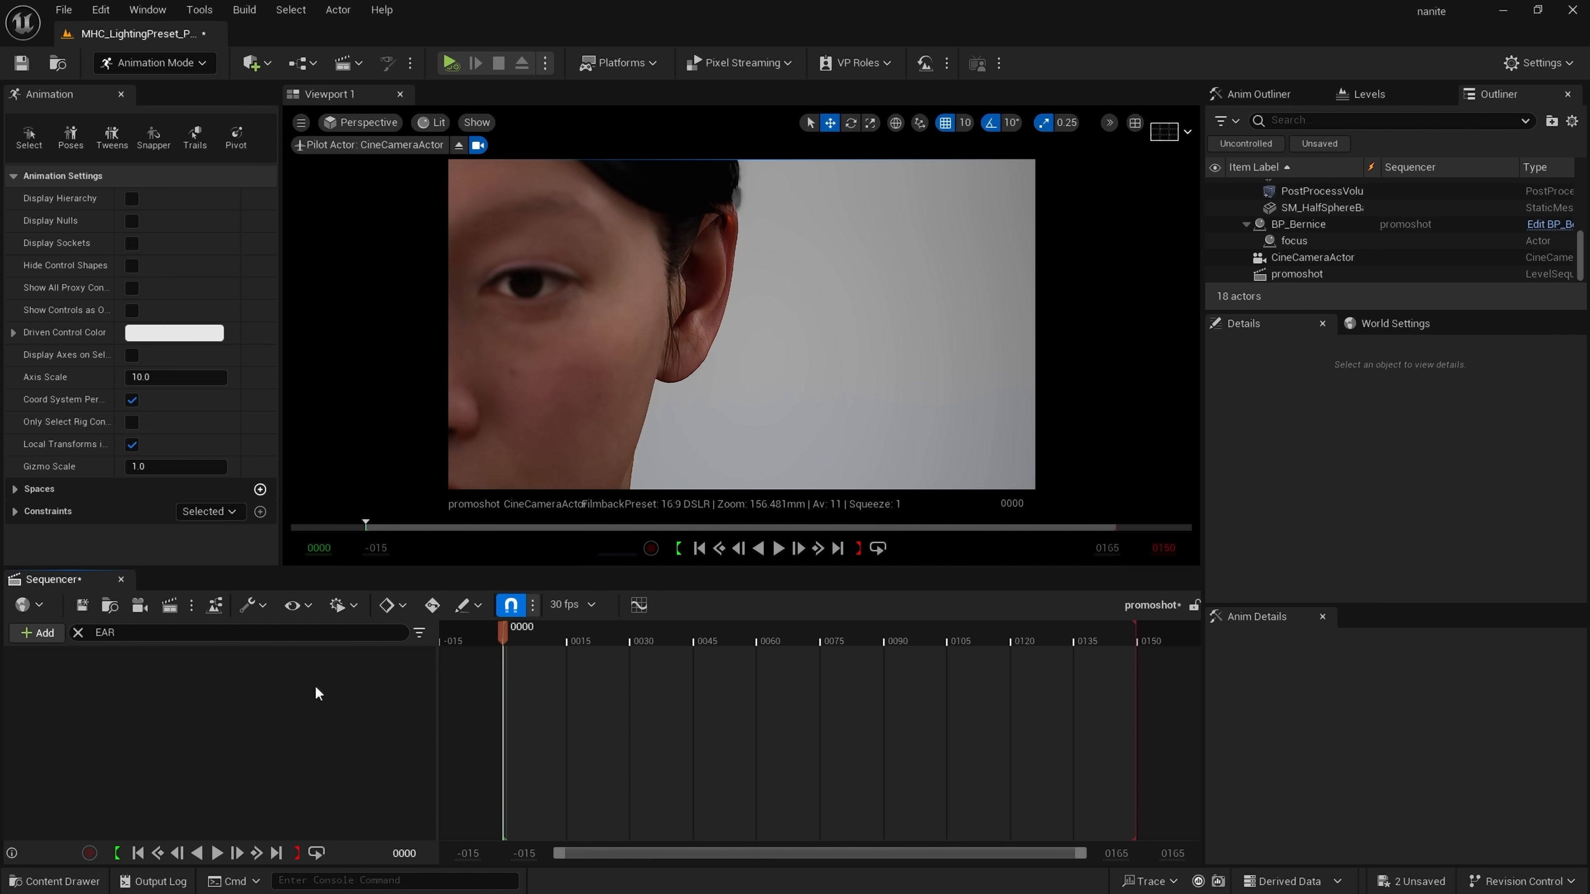
pyautogui.click(77, 633)
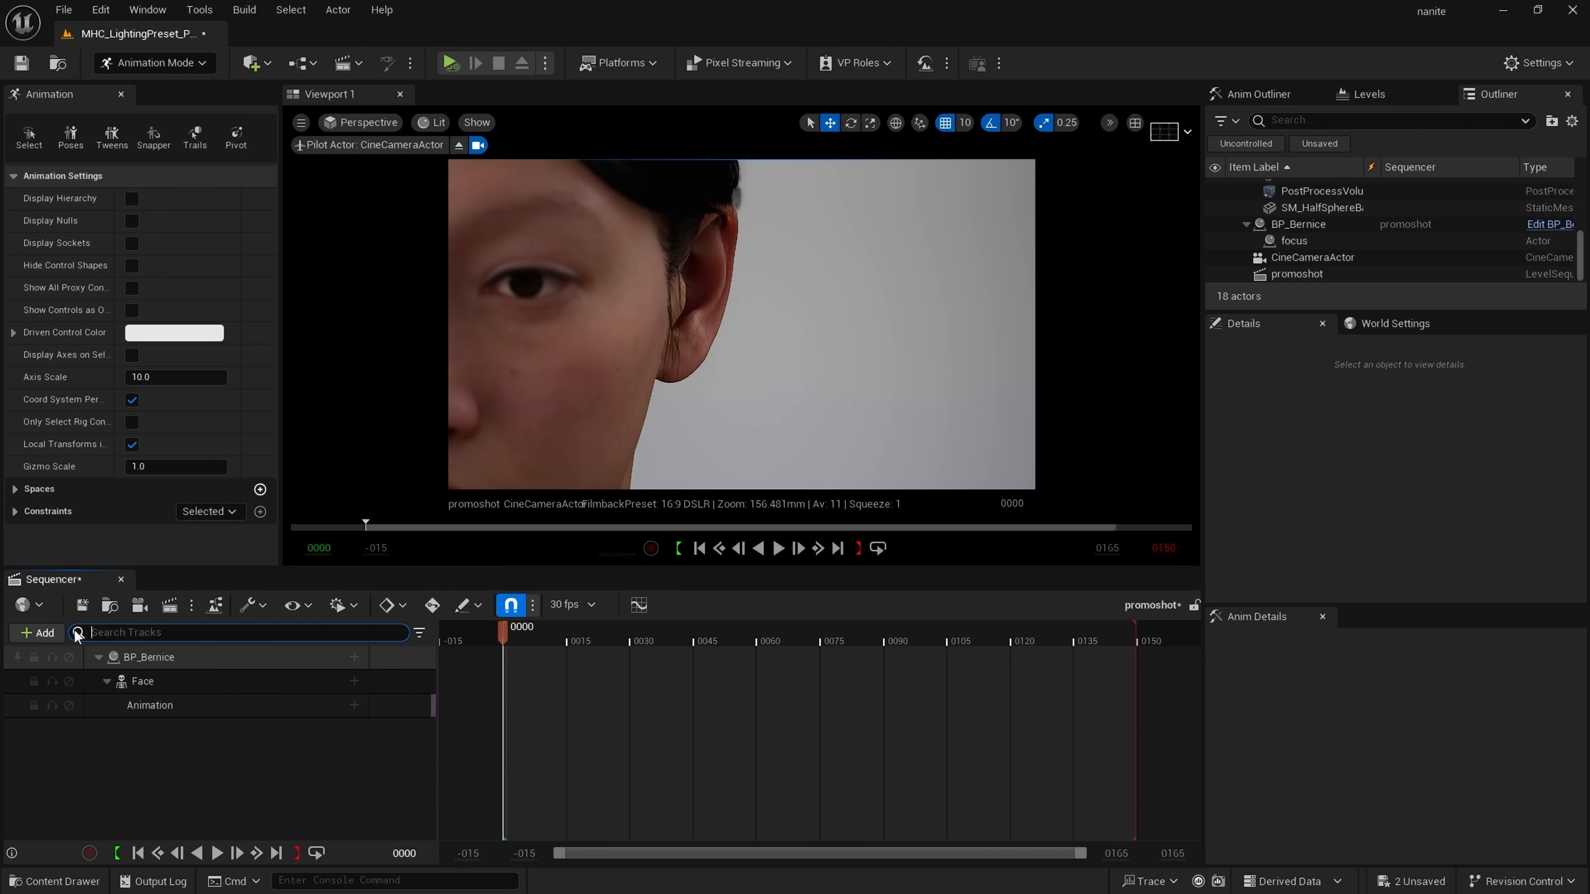
# - Add an FK Control Rig to BP_Bernice's Face track
pyautogui.click(354, 681)
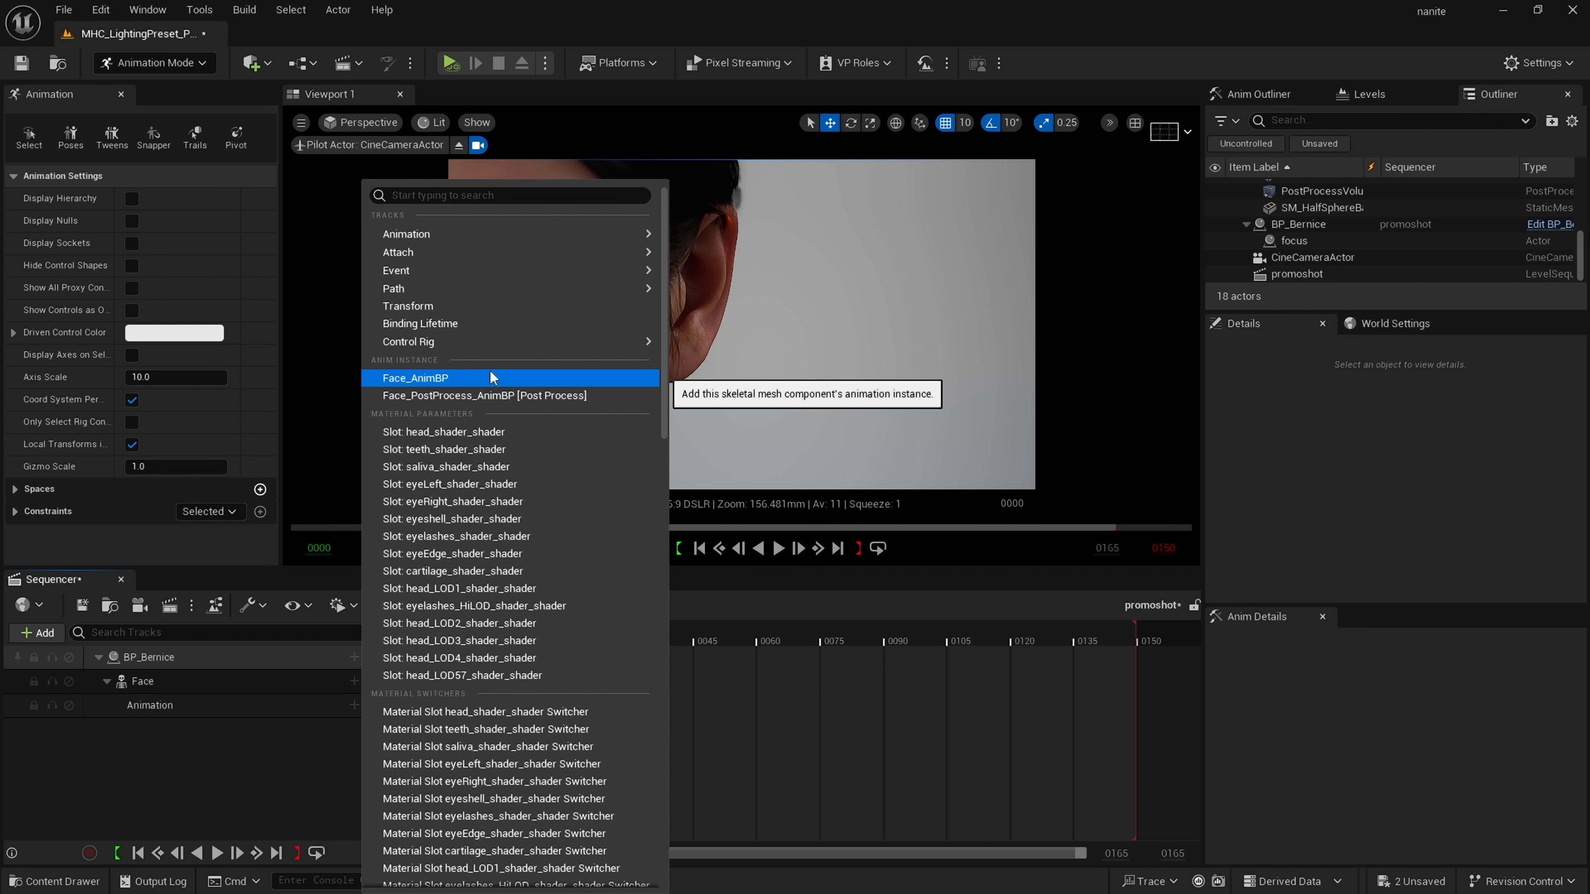
pyautogui.moveTo(588, 237)
pyautogui.moveTo(589, 350)
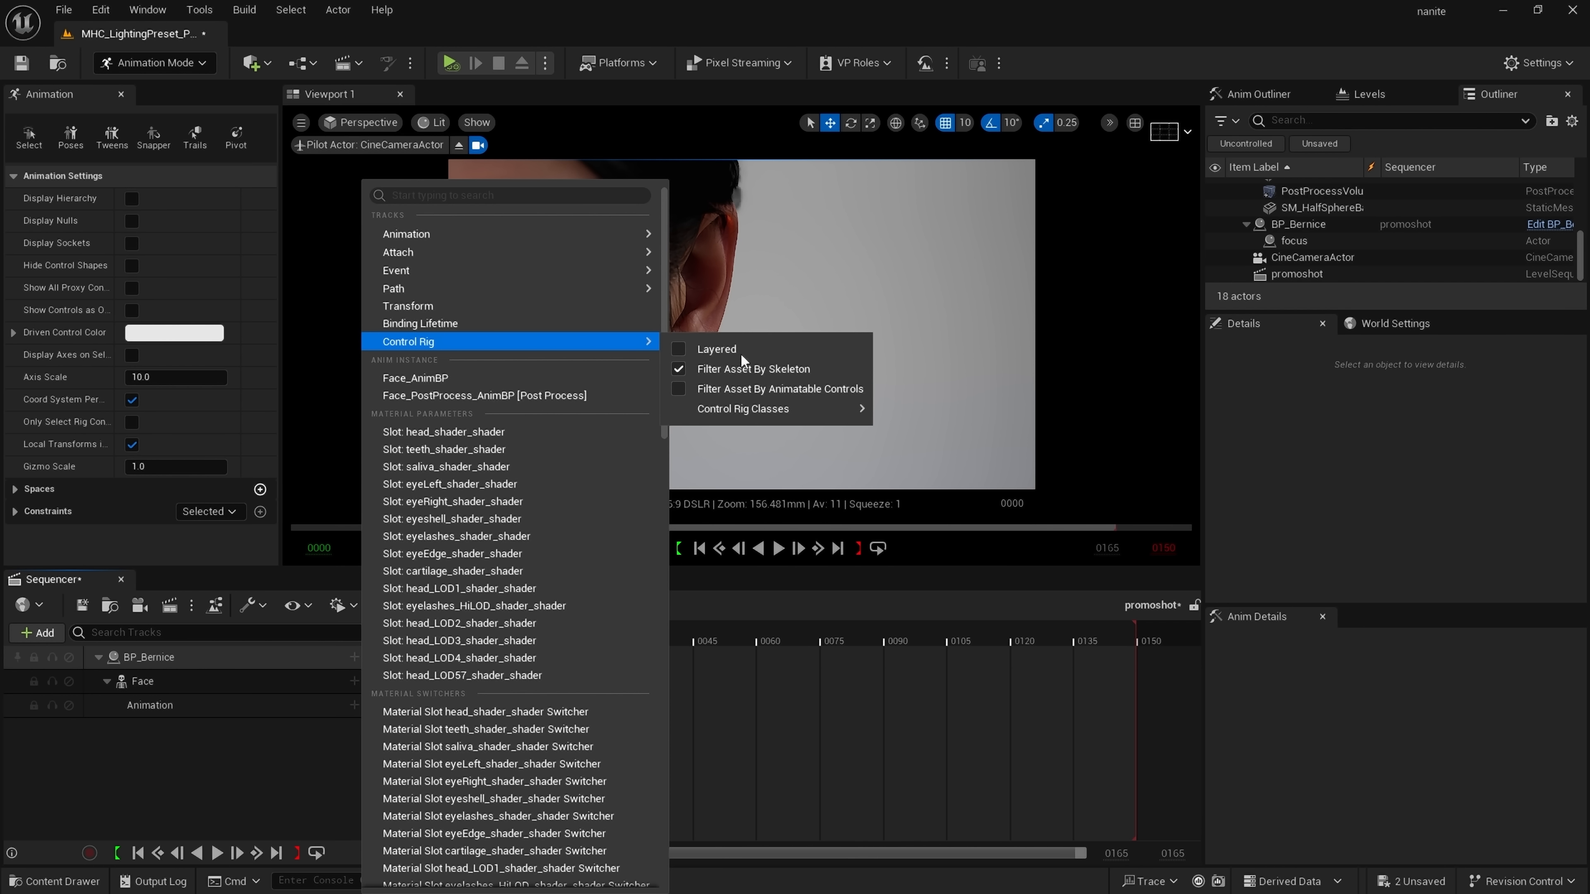
pyautogui.moveTo(796, 408)
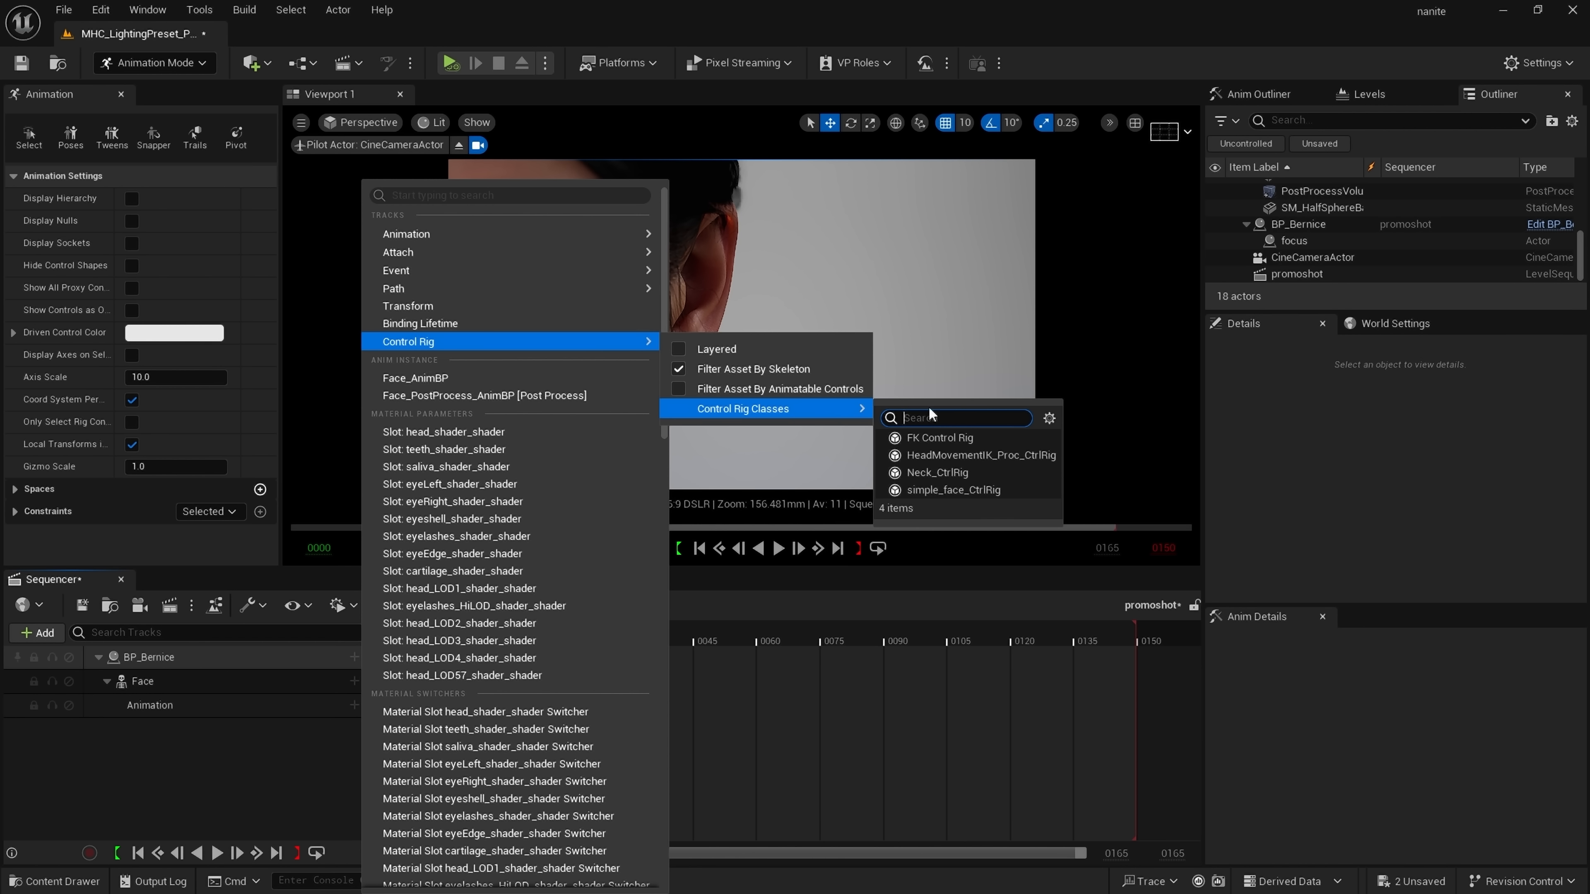
pyautogui.click(951, 438)
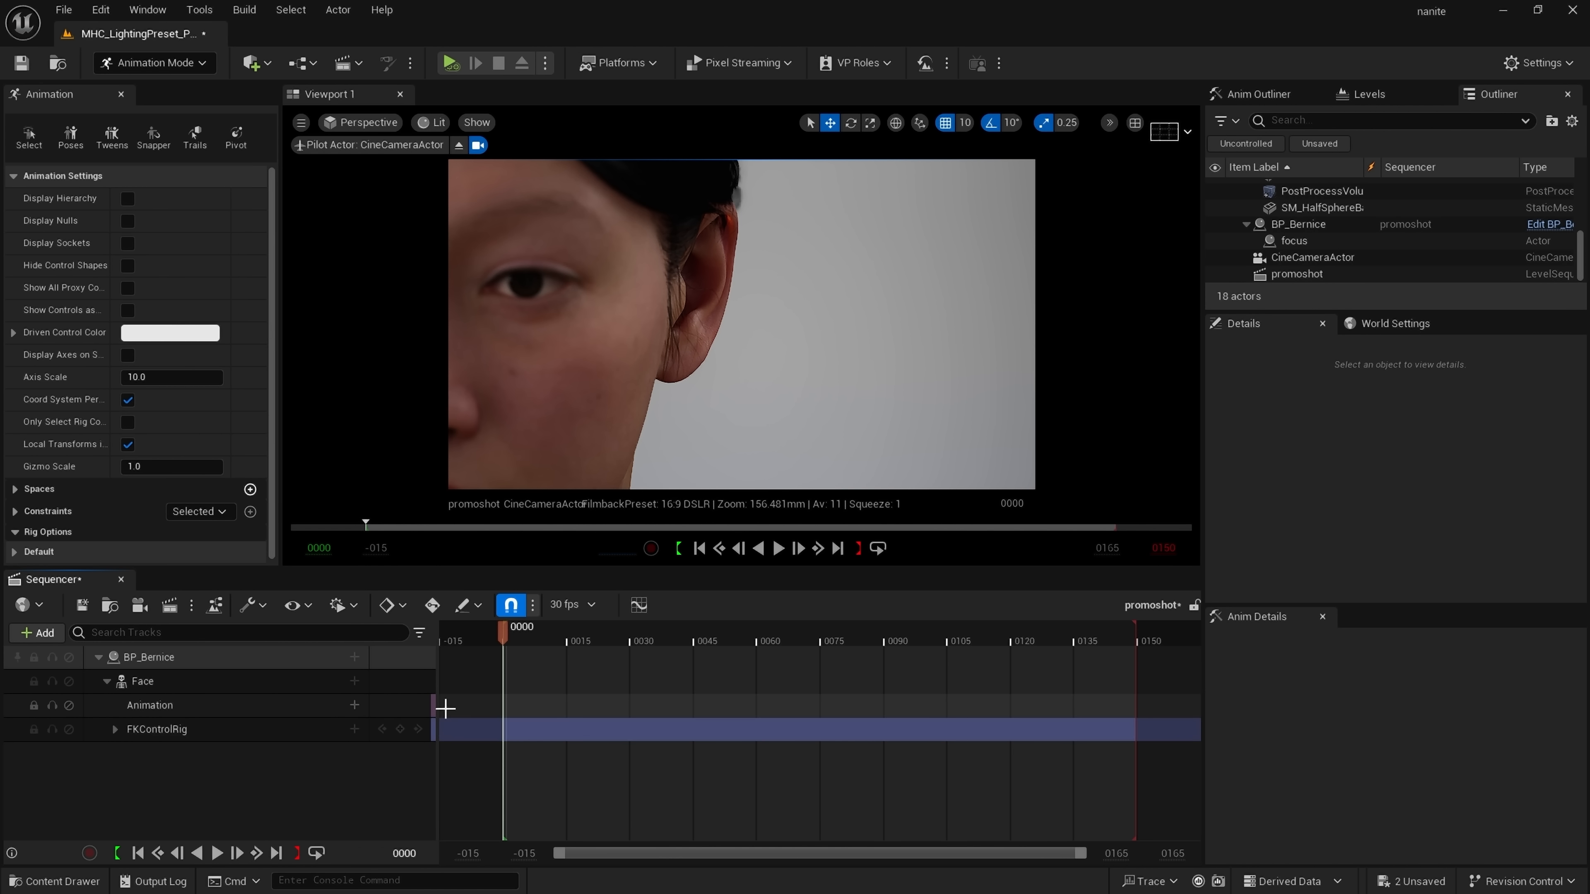
# - Search the sequencer tracks for EARS, clear the search, and look through the FKControlRig's facial bone controls
pyautogui.click(225, 633)
pyautogui.write('EARS')
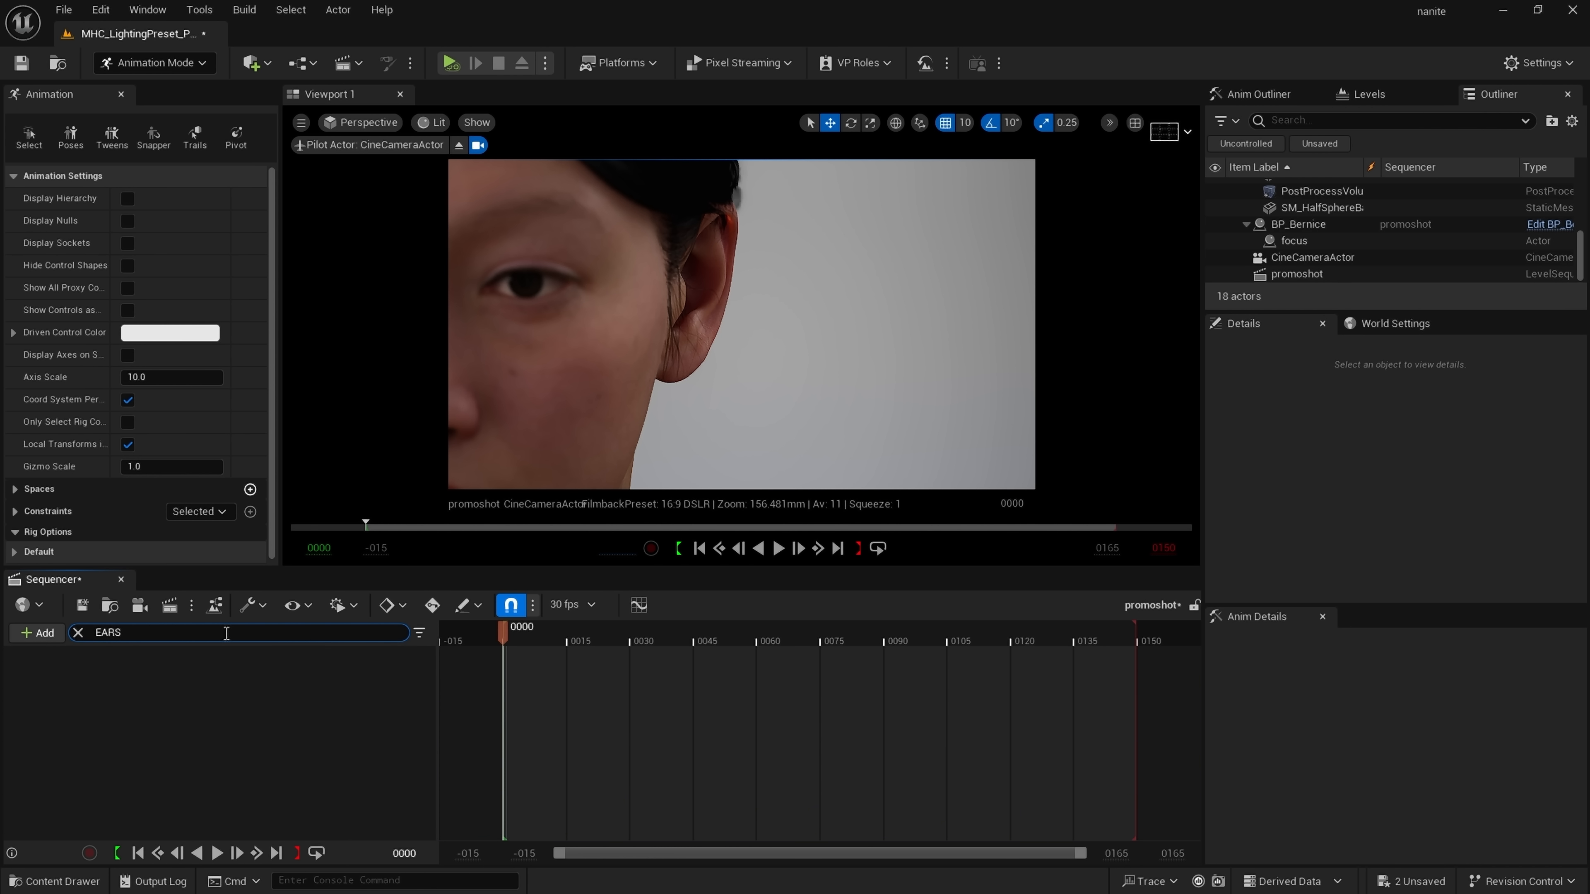
pyautogui.press('BackSpace')
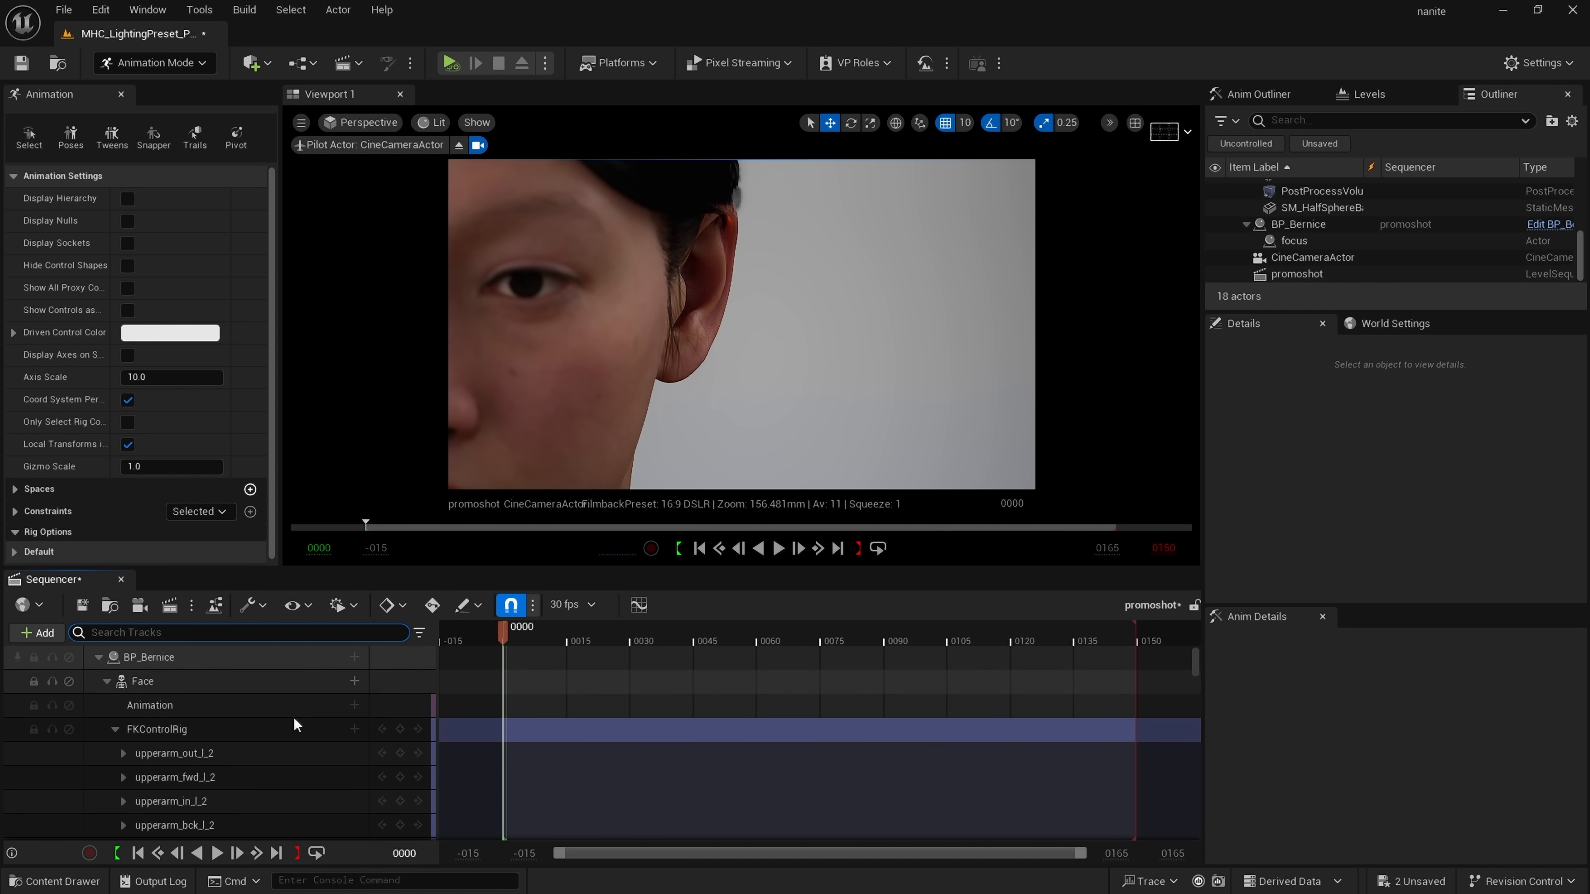
pyautogui.scroll(-5, 295, 733)
pyautogui.scroll(-5, 296, 748)
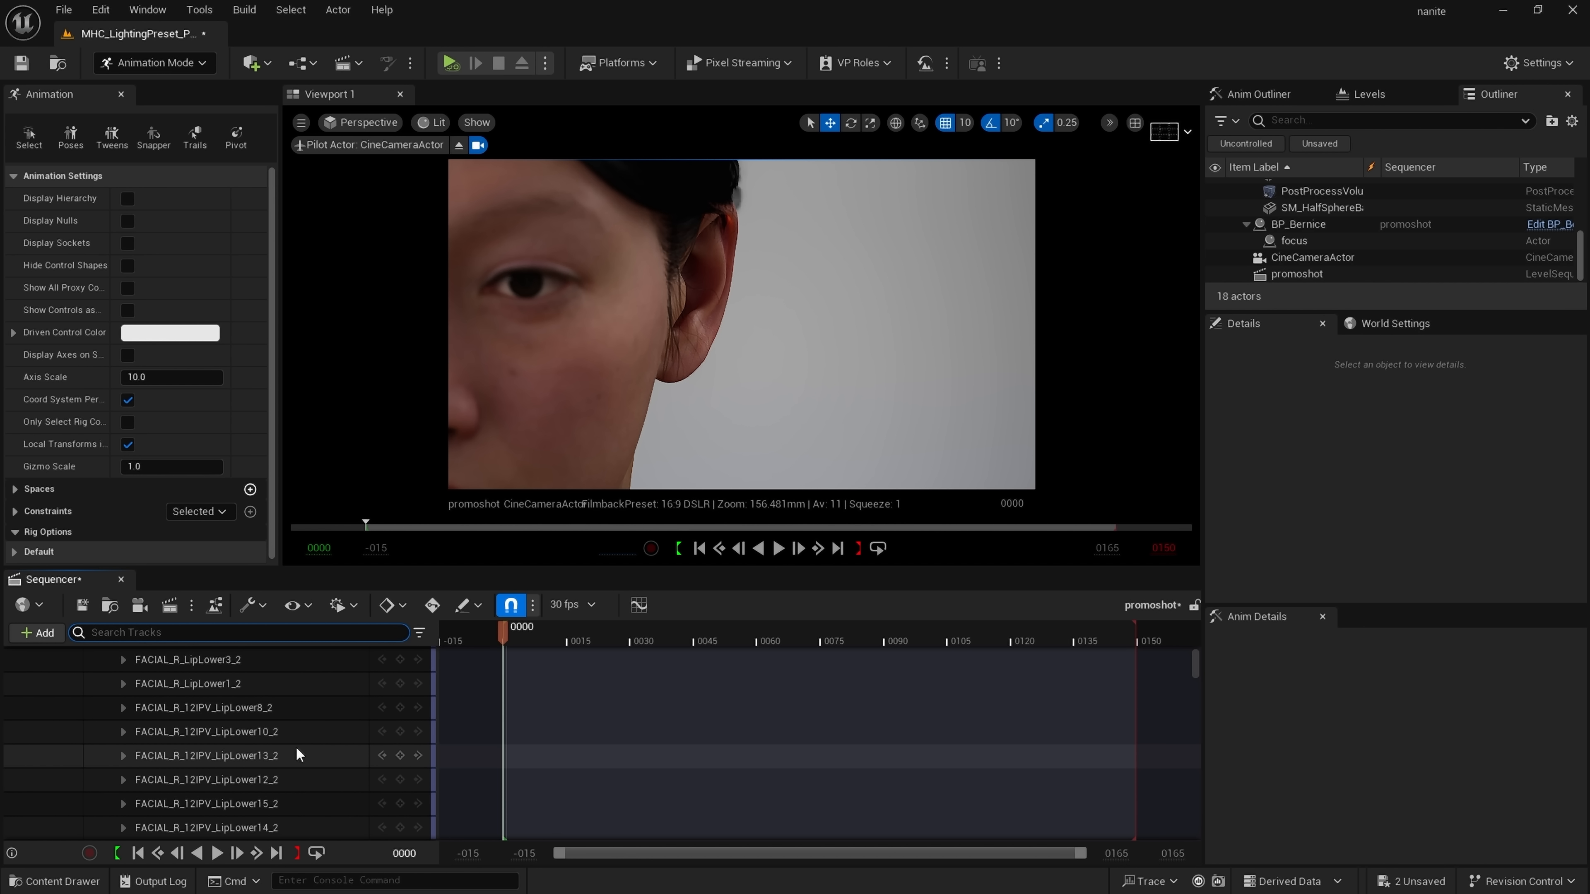
pyautogui.scroll(-4, 298, 754)
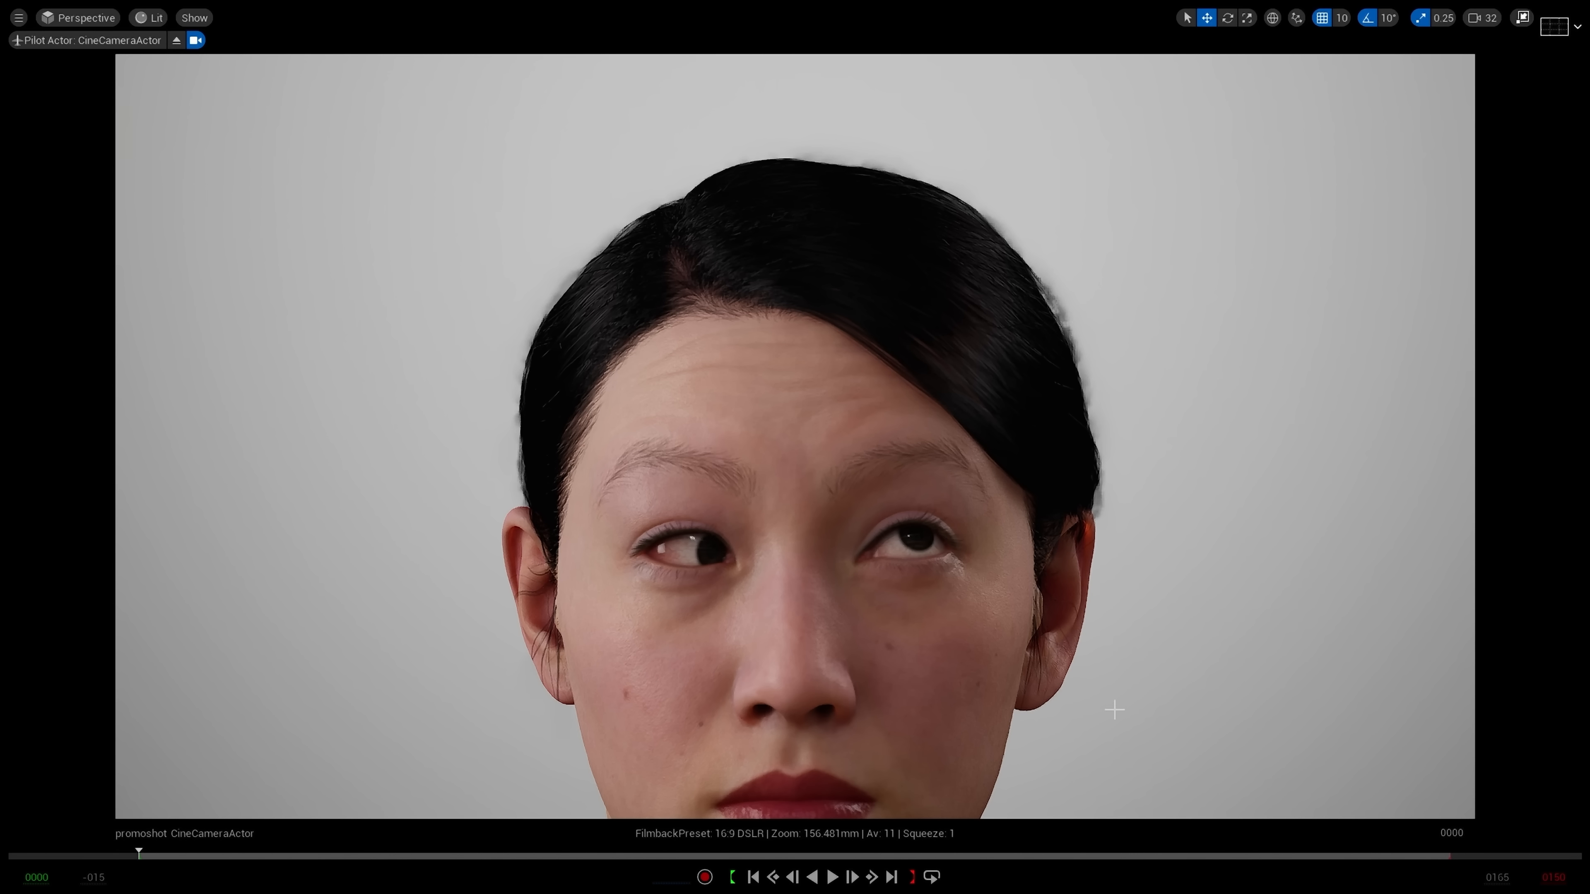
# - Play back the promoshot MetaHuman animation and the 3degrees sequence with the dotted face effect through their cine cameras
pyautogui.click(832, 878)
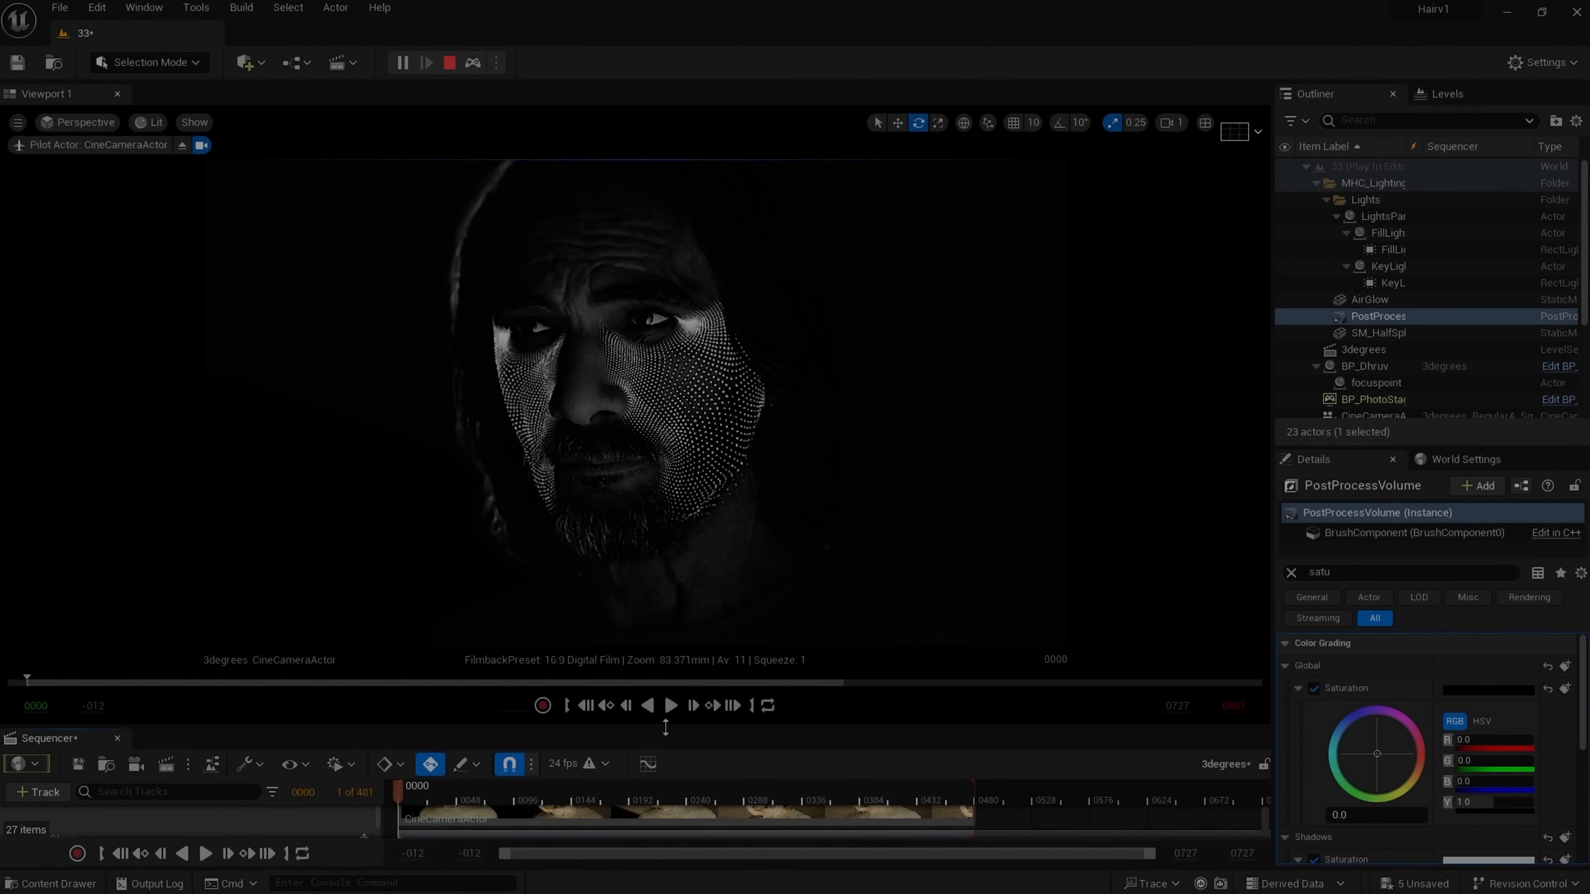
pyautogui.click(668, 707)
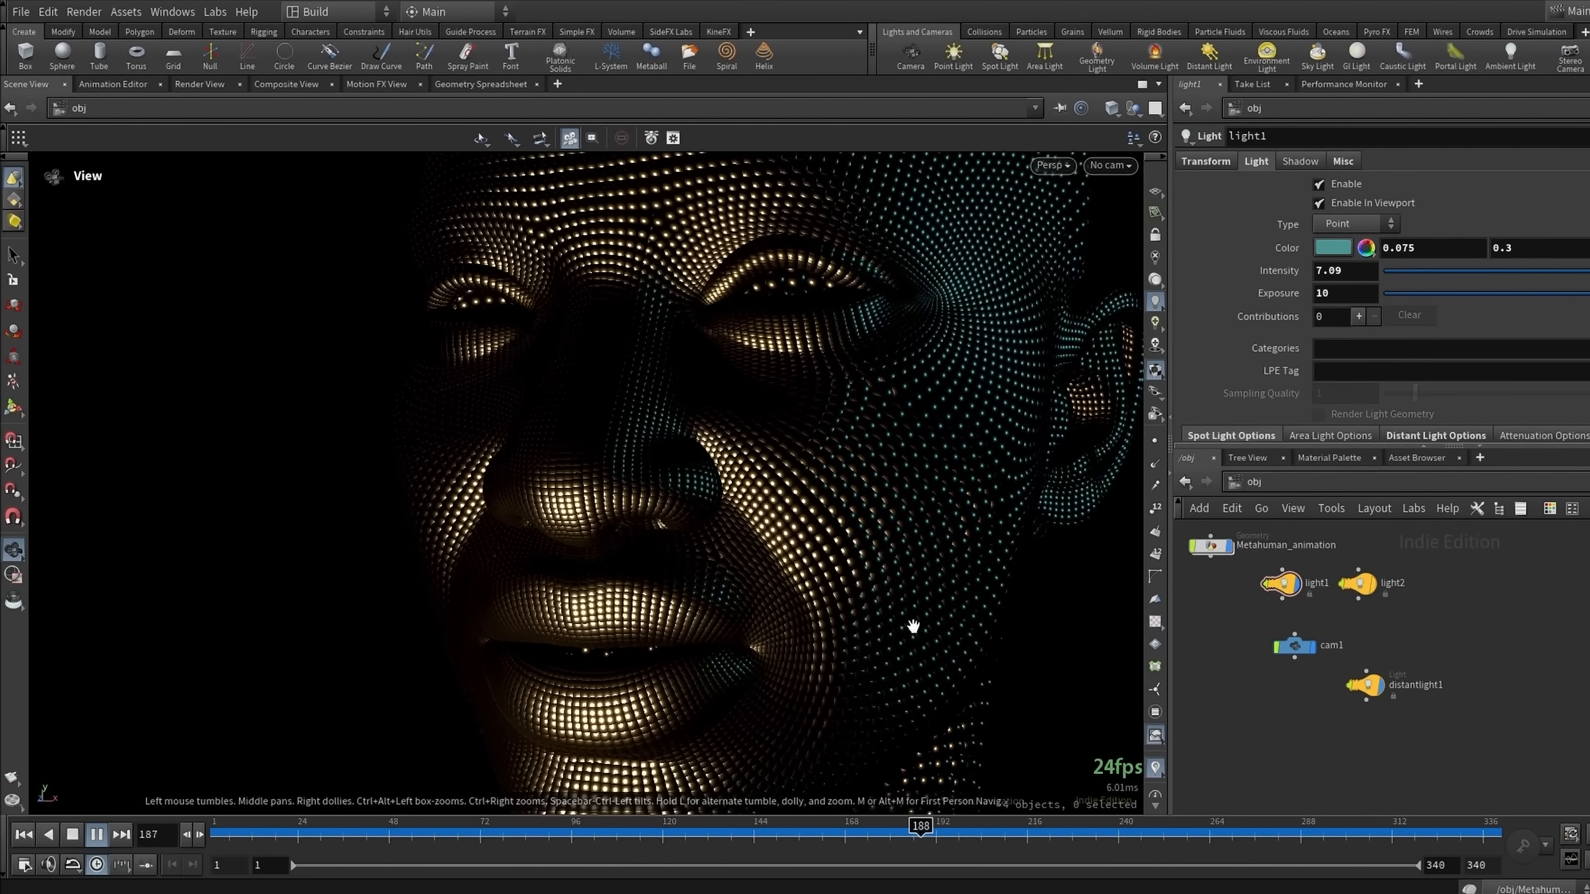
# - Switch to Houdini and view the playing dotted Metahuman_animation head from a higher angle
pyautogui.moveTo(980, 633); pyautogui.dragTo(972, 716)
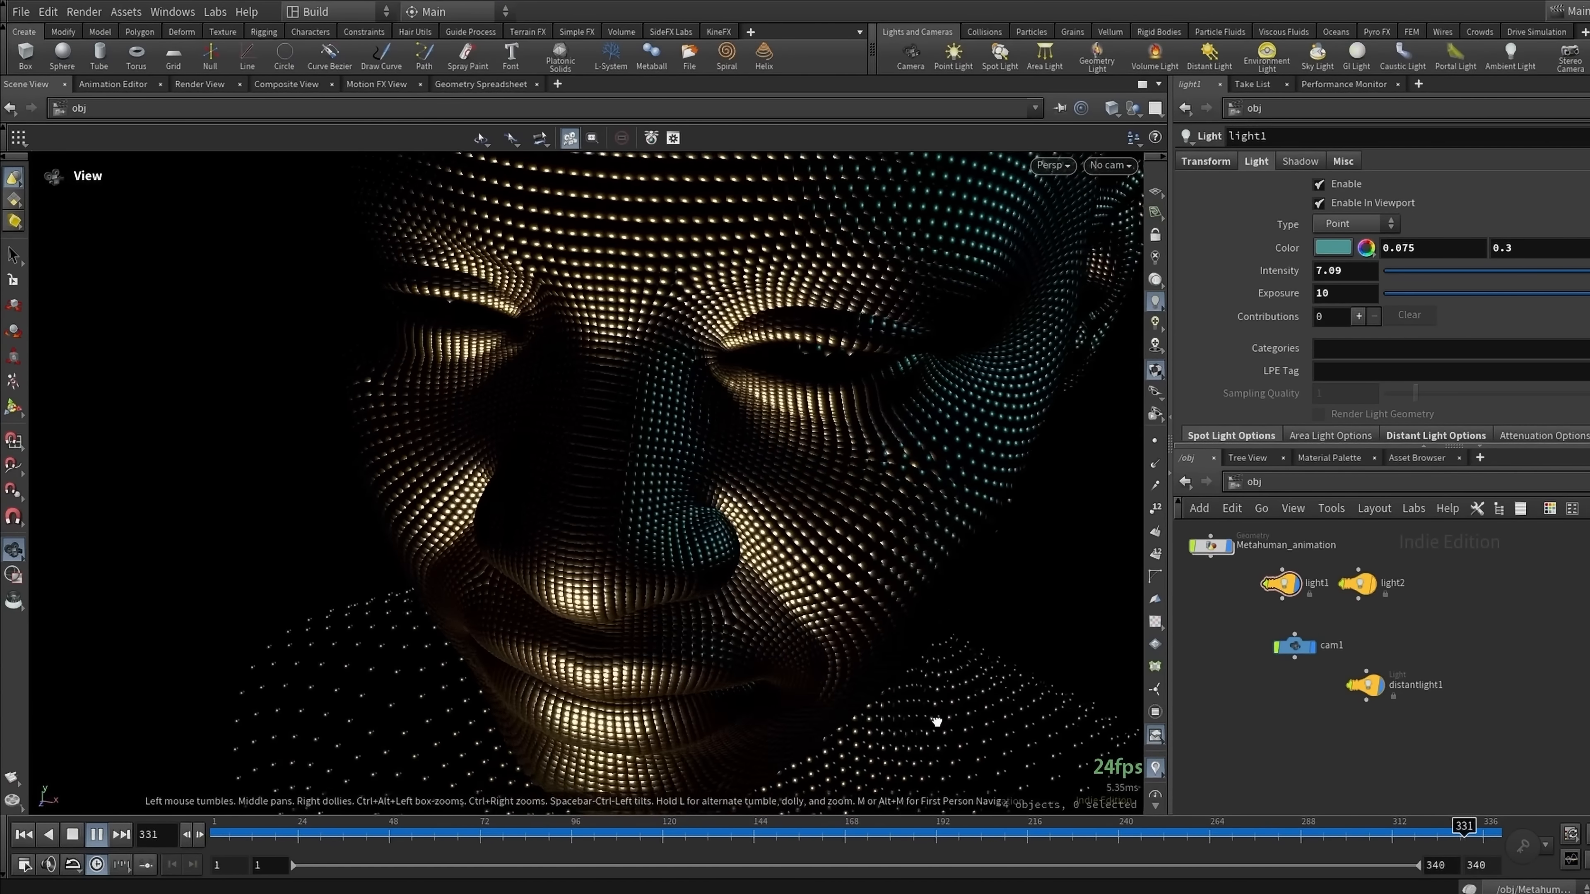